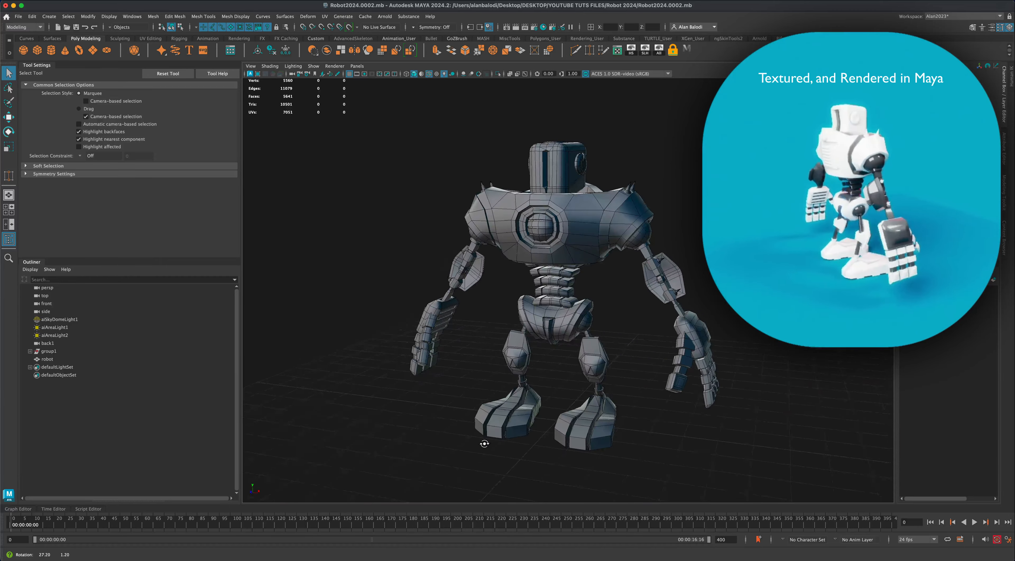
Step: Select the whole robot mesh and display its full UV layout in the UV Editor beside the model
{"action": "right_click_drag", "start_coordinate": [489, 440], "coordinate": [467, 427], "text": "alt"}
{"action": "left_click_drag", "start_coordinate": [467, 427], "coordinate": [632, 416], "text": "alt"}
{"action": "right_click_drag", "start_coordinate": [633, 416], "coordinate": [631, 418], "text": "alt"}
{"action": "left_click_drag", "start_coordinate": [624, 413], "coordinate": [449, 406], "text": "alt"}
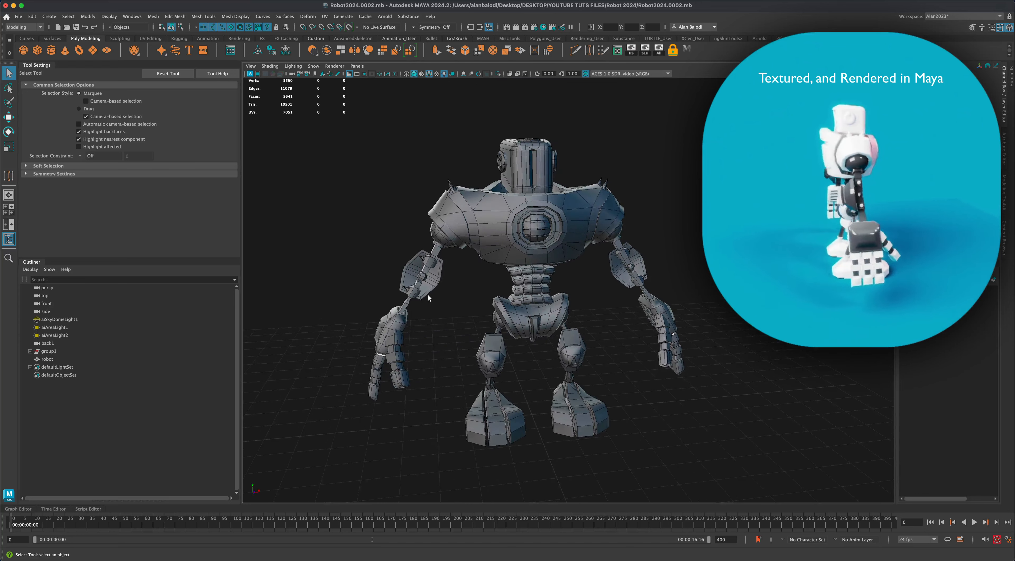
{"action": "left_click_drag", "start_coordinate": [396, 168], "coordinate": [436, 222]}
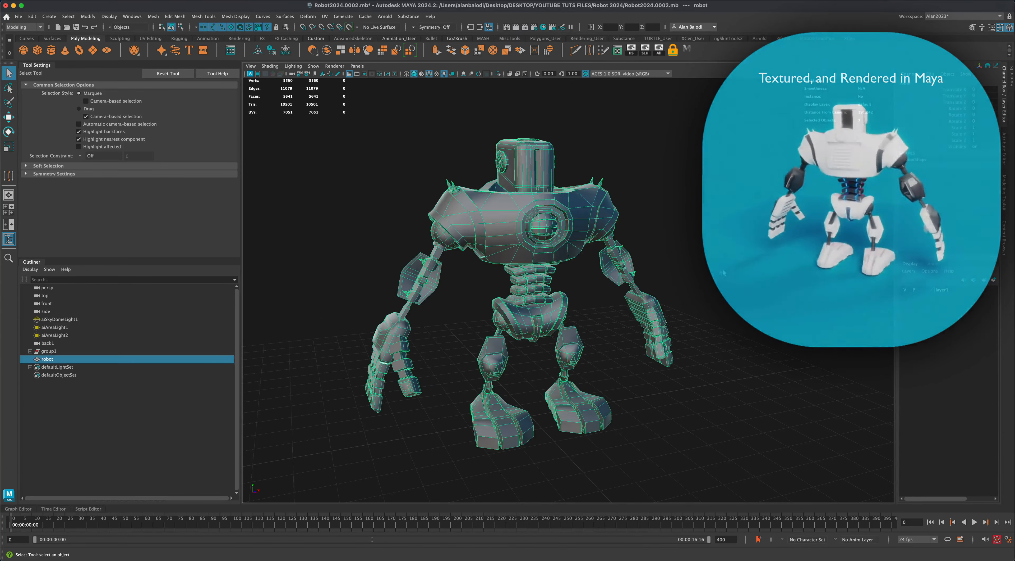
{"action": "left_click", "coordinate": [618, 50]}
{"action": "scroll", "coordinate": [647, 384], "scroll_direction": "down", "scroll_amount": 10}
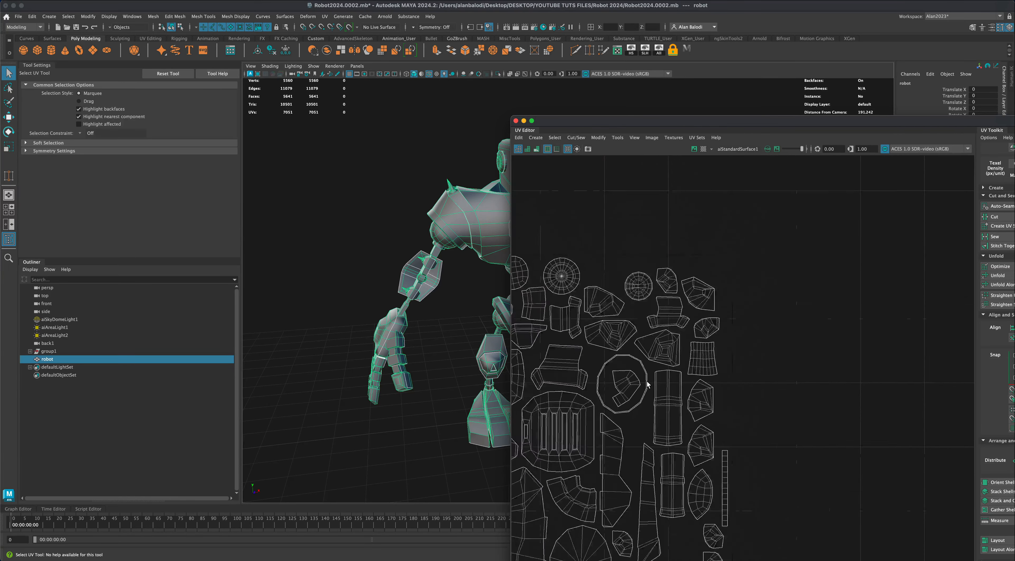
{"action": "middle_click_drag", "start_coordinate": [635, 408], "coordinate": [806, 289], "text": "alt"}
{"action": "scroll", "coordinate": [744, 318], "scroll_direction": "down", "scroll_amount": 2}
{"action": "scroll", "coordinate": [721, 326], "scroll_direction": "up", "scroll_amount": 2}
{"action": "scroll", "coordinate": [721, 326], "scroll_direction": "up", "scroll_amount": 2}
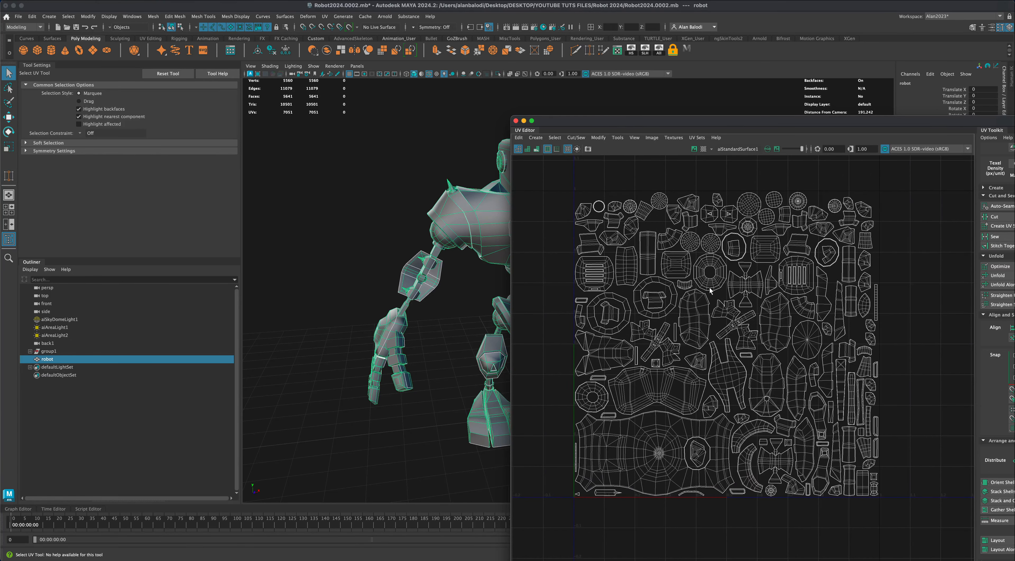
{"action": "left_click_drag", "start_coordinate": [601, 124], "coordinate": [752, 121]}
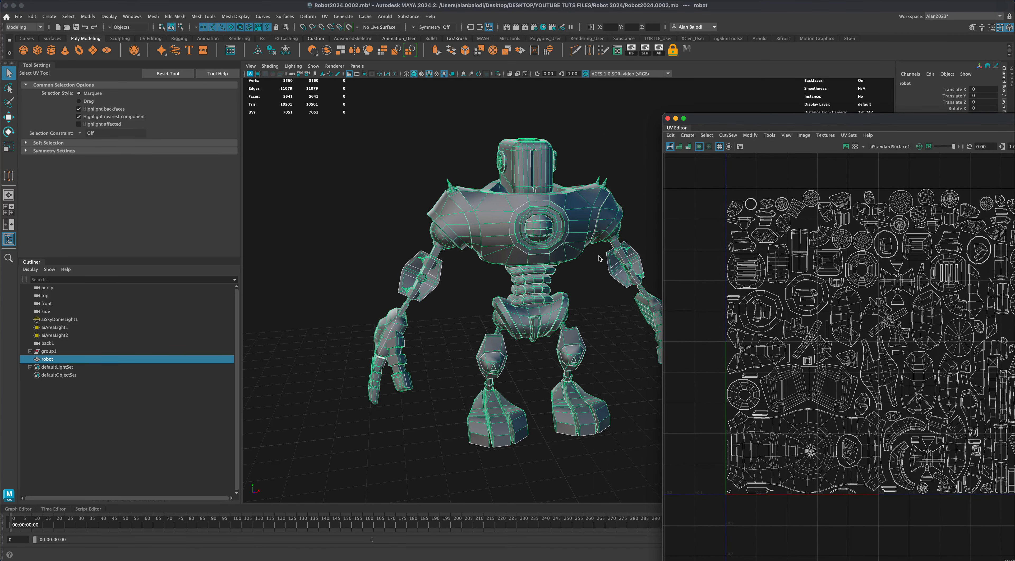
Step: Examine the selected robot from several angles alongside its UV layout
{"action": "left_click_drag", "start_coordinate": [609, 361], "coordinate": [610, 356], "text": "alt"}
{"action": "left_click_drag", "start_coordinate": [519, 357], "coordinate": [595, 331], "text": "alt"}
{"action": "mouse_move", "coordinate": [523, 358]}
{"action": "left_mouse_down", "text": "alt"}
{"action": "mouse_move", "coordinate": [596, 362]}
{"action": "mouse_move", "coordinate": [540, 357]}
{"action": "left_mouse_up", "text": "alt"}
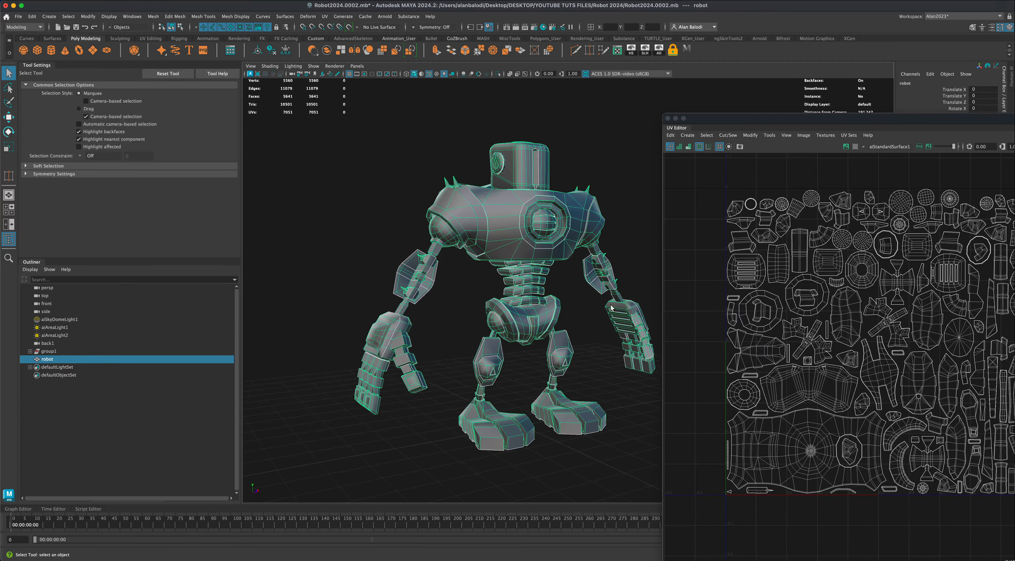
{"action": "left_click_drag", "start_coordinate": [611, 307], "coordinate": [591, 318], "text": "alt"}
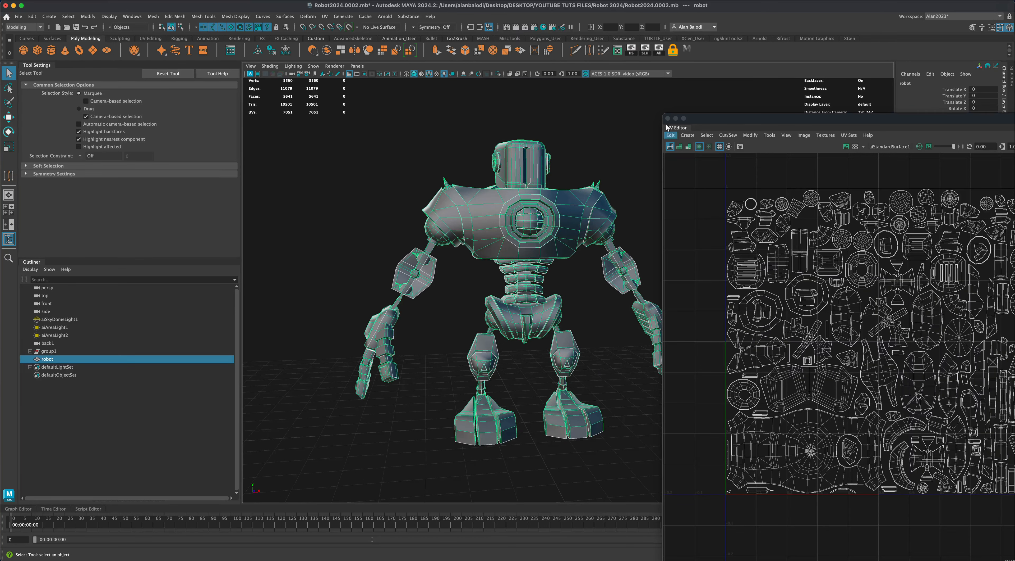
{"action": "left_click_drag", "start_coordinate": [718, 122], "coordinate": [726, 120]}
{"action": "mouse_move", "coordinate": [586, 281]}
{"action": "left_mouse_down", "text": "alt"}
{"action": "mouse_move", "coordinate": [575, 278]}
{"action": "mouse_move", "coordinate": [644, 277]}
{"action": "mouse_move", "coordinate": [442, 276]}
{"action": "mouse_move", "coordinate": [491, 287]}
{"action": "mouse_move", "coordinate": [589, 276]}
{"action": "mouse_move", "coordinate": [565, 293]}
{"action": "mouse_move", "coordinate": [519, 298]}
{"action": "mouse_move", "coordinate": [559, 296]}
{"action": "left_mouse_up", "text": "alt"}
{"action": "key", "text": "q"}
{"action": "left_click_drag", "start_coordinate": [774, 121], "coordinate": [767, 117]}
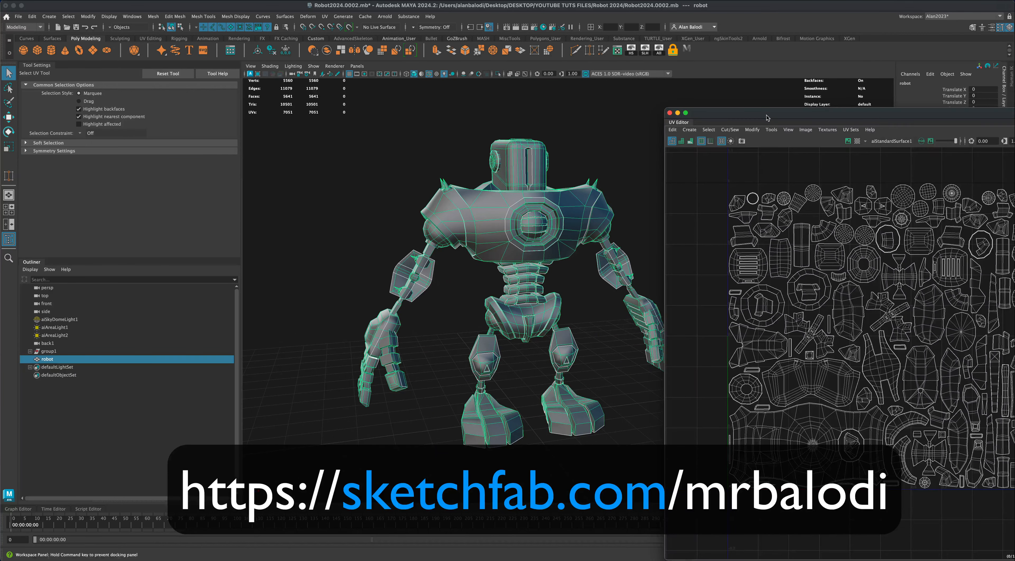
{"action": "left_click_drag", "start_coordinate": [574, 291], "coordinate": [566, 287], "text": "alt"}
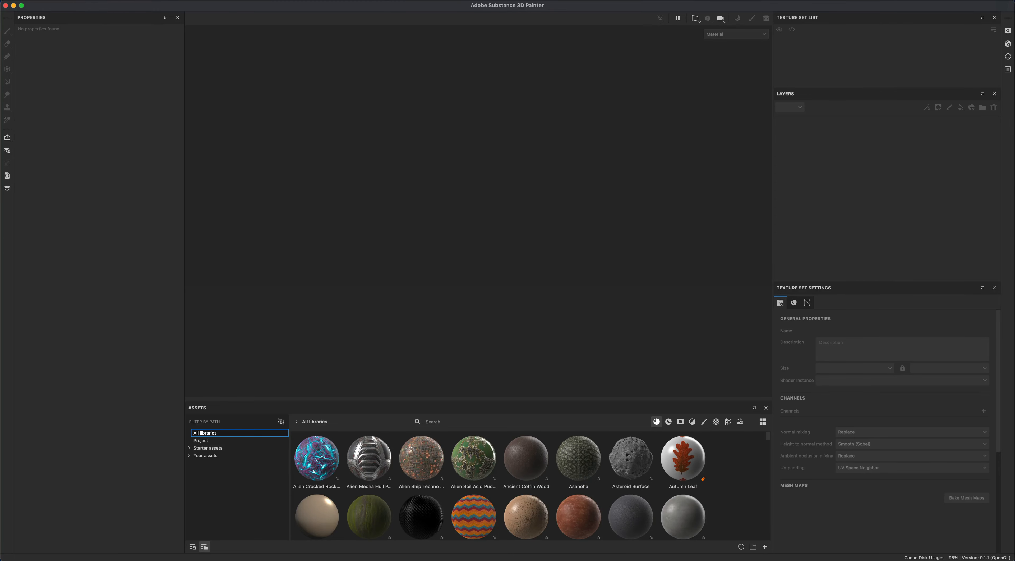
Step: Switch to Substance 3D Painter and create a new project from robot.fbx with a document resolution of 2048
{"action": "left_click", "coordinate": [96, 8]}
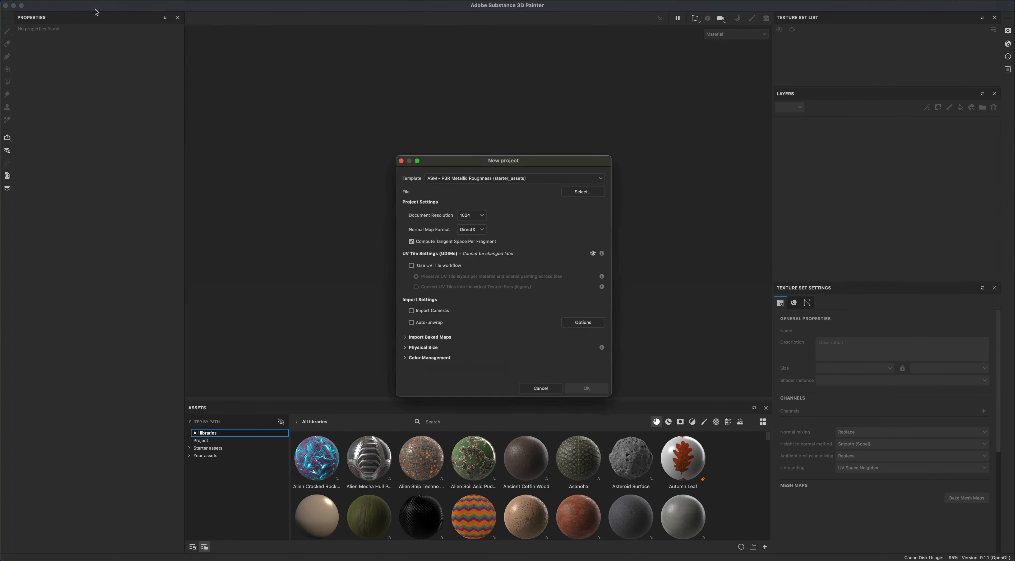
{"action": "left_click", "coordinate": [466, 216]}
{"action": "left_click", "coordinate": [568, 193]}
{"action": "left_click", "coordinate": [291, 165]}
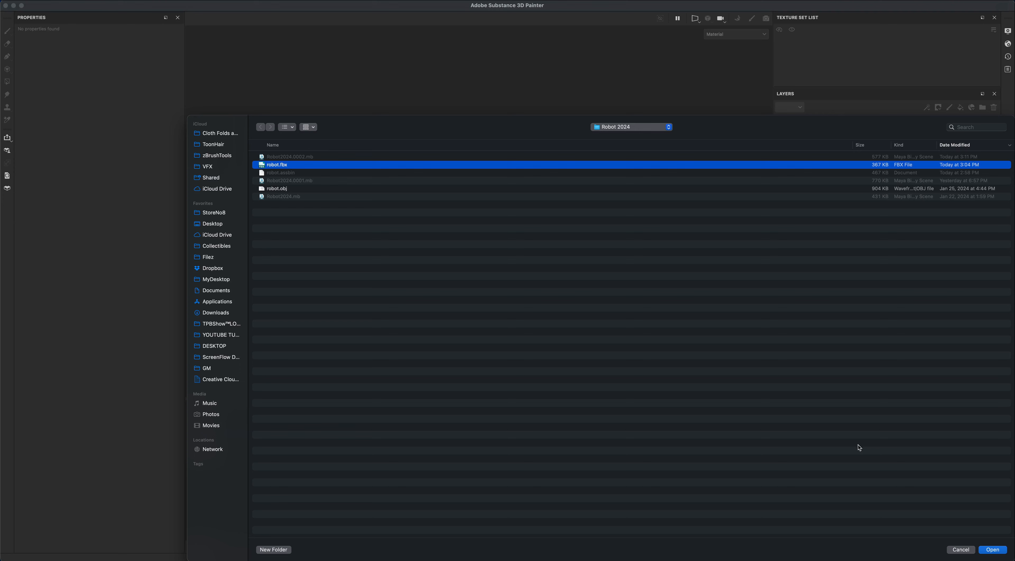
{"action": "left_click", "coordinate": [993, 549]}
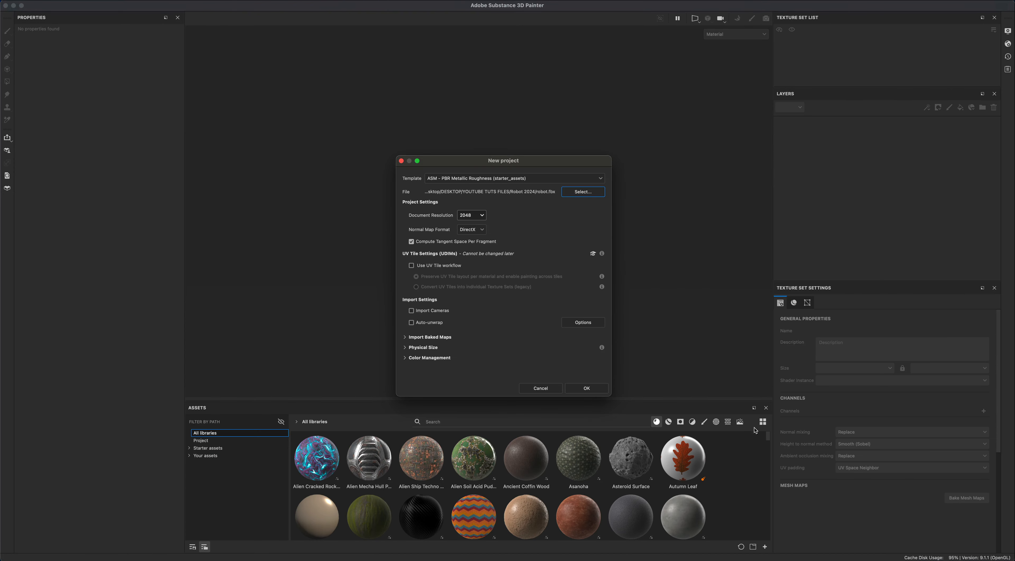
{"action": "left_click", "coordinate": [587, 388]}
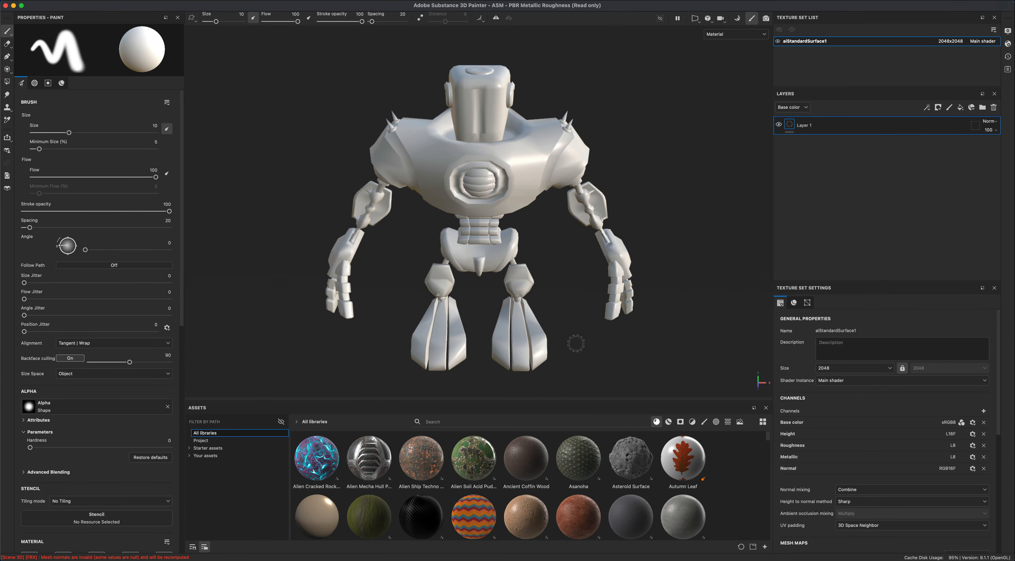
Step: Configure mesh map baking with output size 2048, the low poly mesh as high poly mesh, and Supersampling 4x antialiasing
{"action": "mouse_move", "coordinate": [591, 361]}
{"action": "left_mouse_down", "text": "alt"}
{"action": "mouse_move", "coordinate": [609, 331]}
{"action": "mouse_move", "coordinate": [598, 332]}
{"action": "mouse_move", "coordinate": [670, 323]}
{"action": "mouse_move", "coordinate": [584, 319]}
{"action": "left_mouse_up", "text": "alt"}
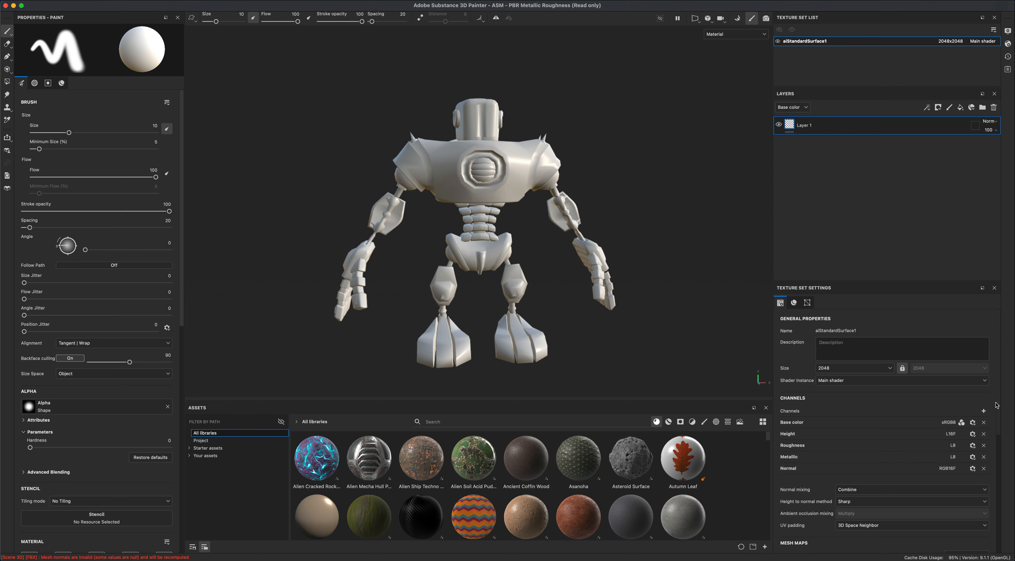
{"action": "left_click_drag", "start_coordinate": [996, 405], "coordinate": [1000, 478]}
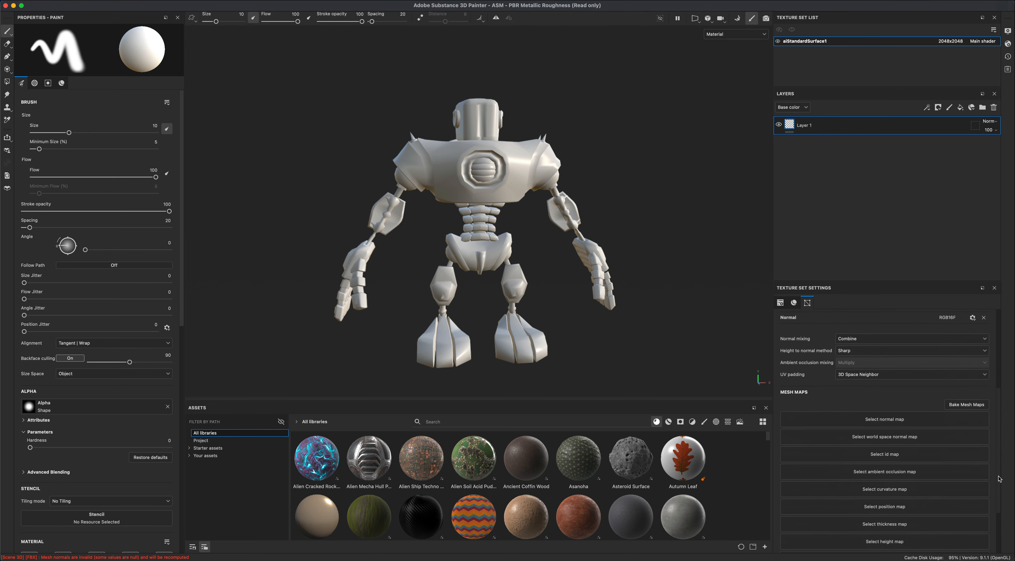
{"action": "left_click", "coordinate": [968, 405]}
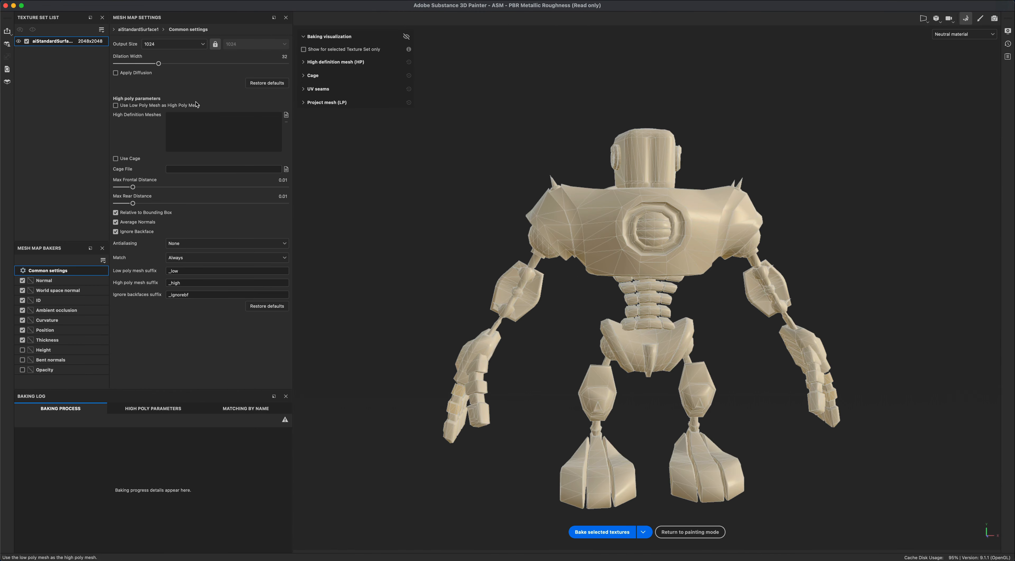
{"action": "left_click", "coordinate": [169, 46]}
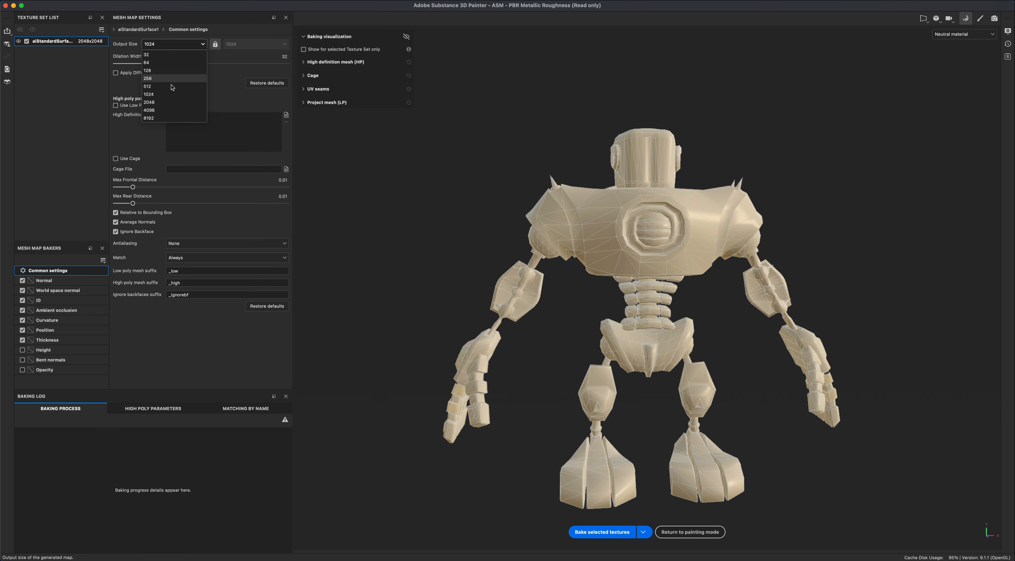
{"action": "left_click", "coordinate": [172, 103]}
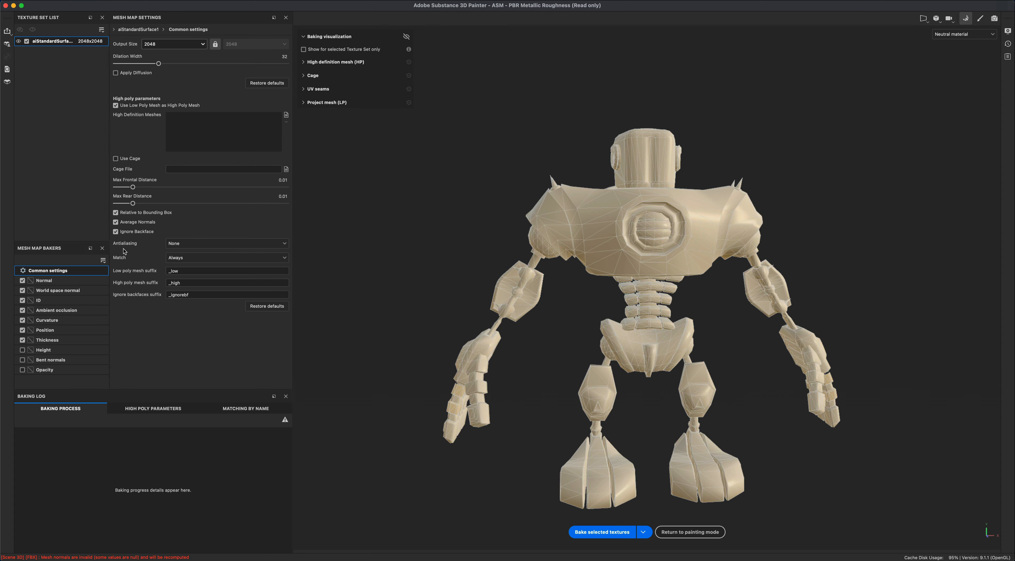
{"action": "left_click", "coordinate": [176, 245]}
{"action": "left_click", "coordinate": [187, 261]}
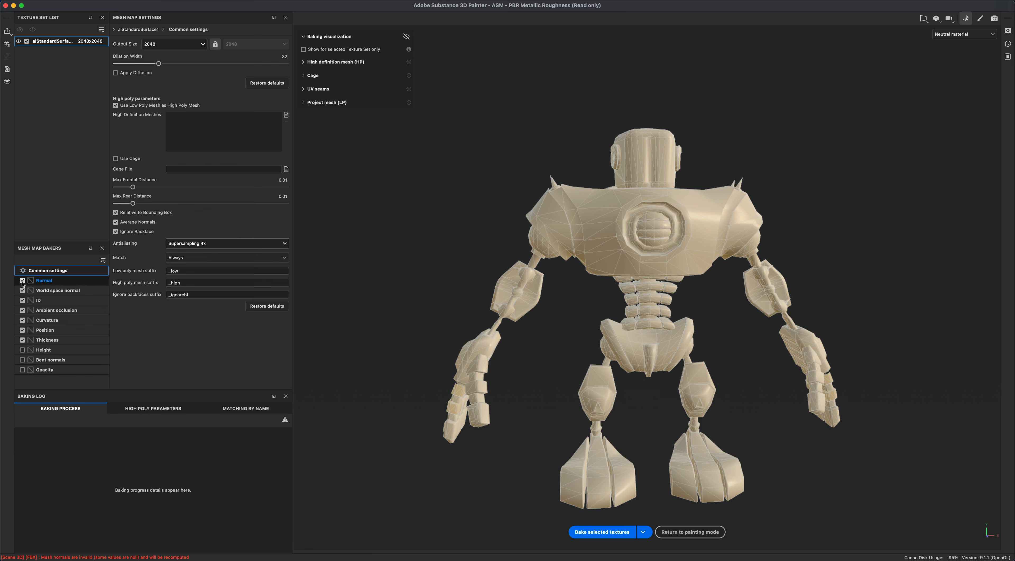
Step: Bake the preselected mesh maps except Normal, and return to painting mode
{"action": "left_click_drag", "start_coordinate": [560, 374], "coordinate": [588, 372], "text": "alt"}
{"action": "left_click_drag", "start_coordinate": [464, 311], "coordinate": [471, 311], "text": "alt"}
{"action": "left_click_drag", "start_coordinate": [824, 211], "coordinate": [569, 296], "text": "alt"}
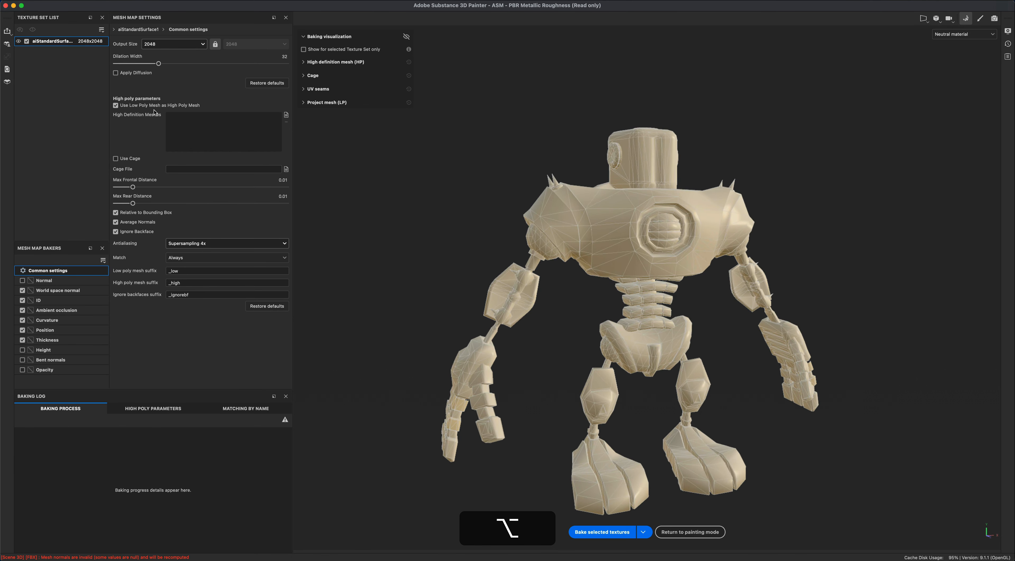
{"action": "left_click_drag", "start_coordinate": [551, 361], "coordinate": [548, 363], "text": "alt"}
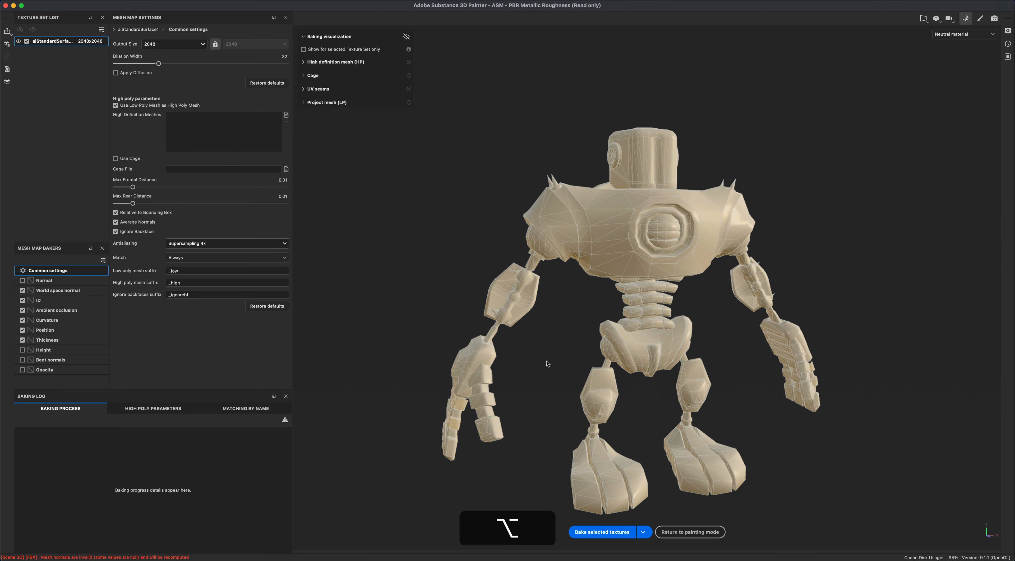
{"action": "left_click", "coordinate": [602, 531]}
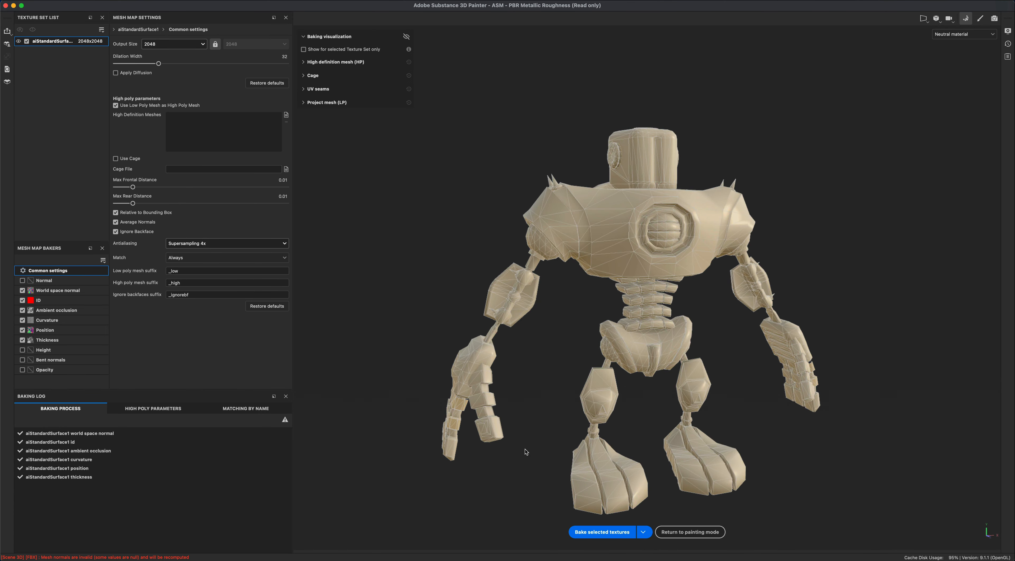
{"action": "left_click_drag", "start_coordinate": [546, 401], "coordinate": [653, 471], "text": "alt"}
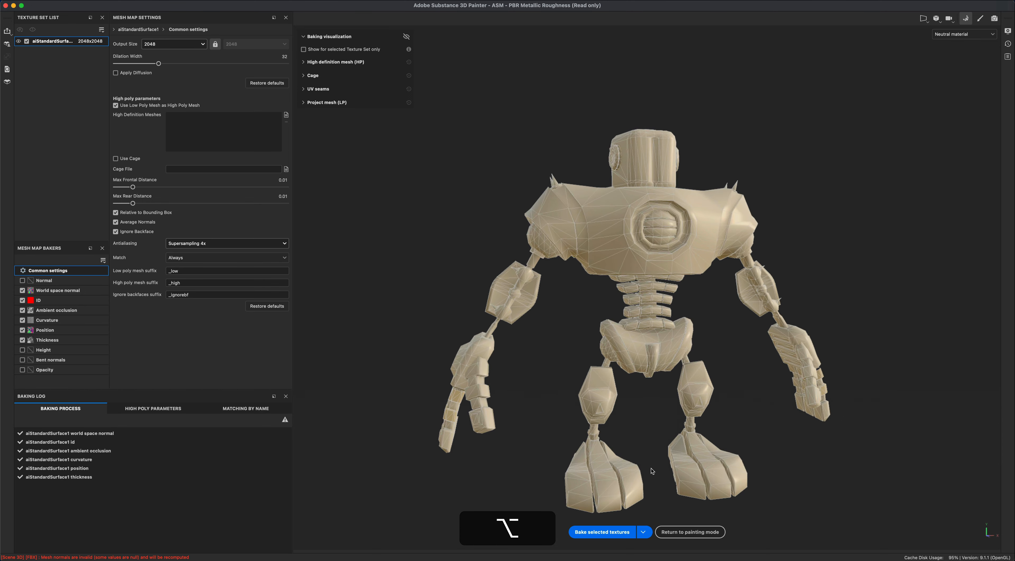
{"action": "left_click", "coordinate": [692, 534]}
Step: Inspect the baked robot from all sides and show the 3D and 2D views side by side
{"action": "left_click_drag", "start_coordinate": [577, 333], "coordinate": [517, 331], "text": "alt"}
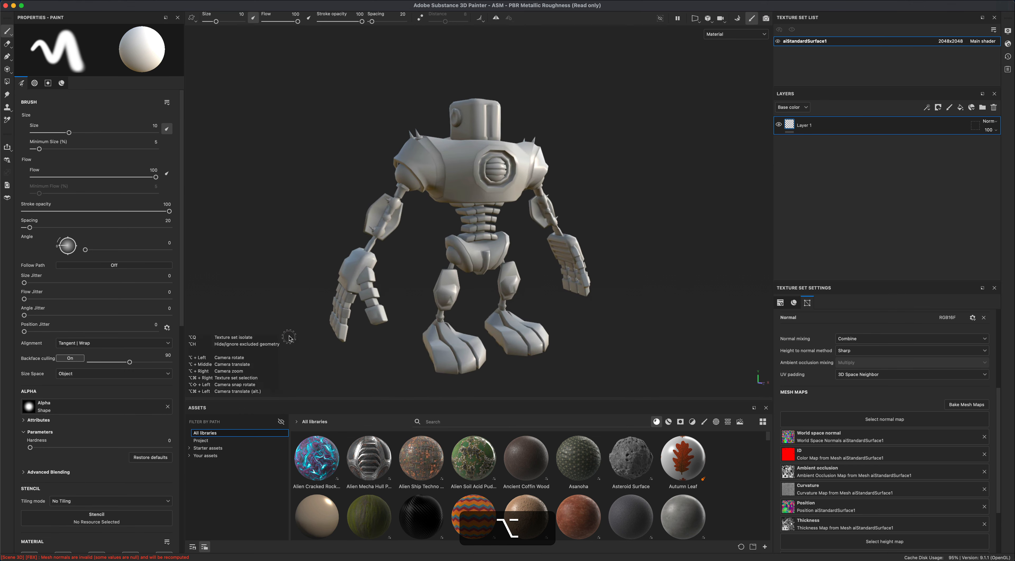
{"action": "left_click_drag", "start_coordinate": [290, 310], "coordinate": [435, 303], "text": "alt"}
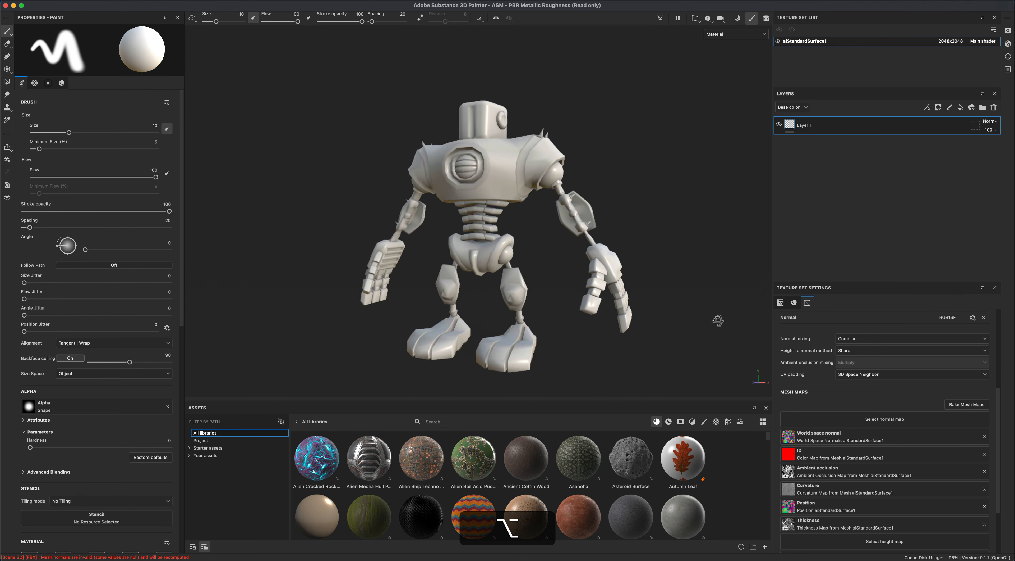
{"action": "left_click_drag", "start_coordinate": [718, 320], "coordinate": [602, 271], "text": "alt"}
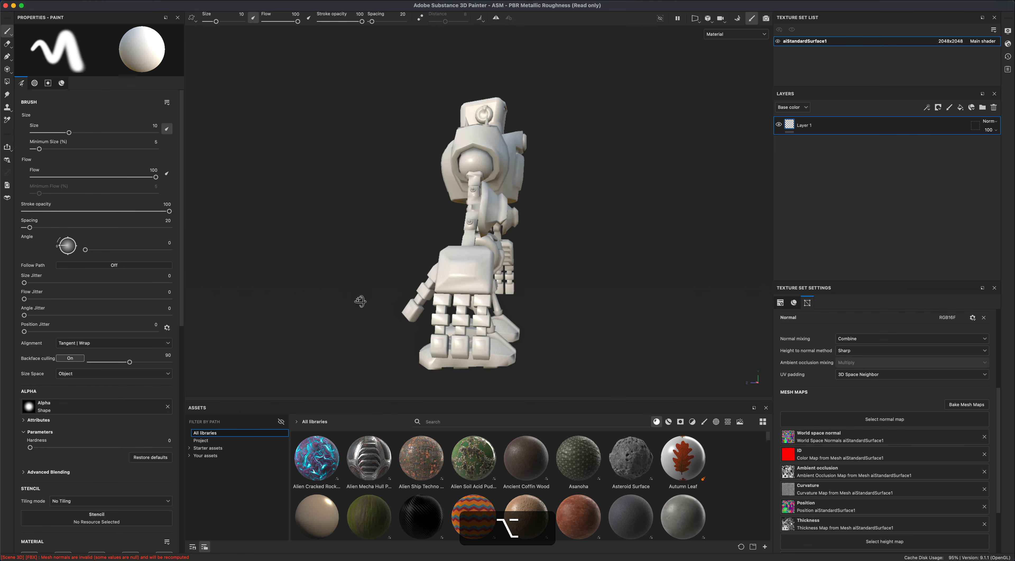
{"action": "left_click_drag", "start_coordinate": [445, 300], "coordinate": [644, 263], "text": "alt"}
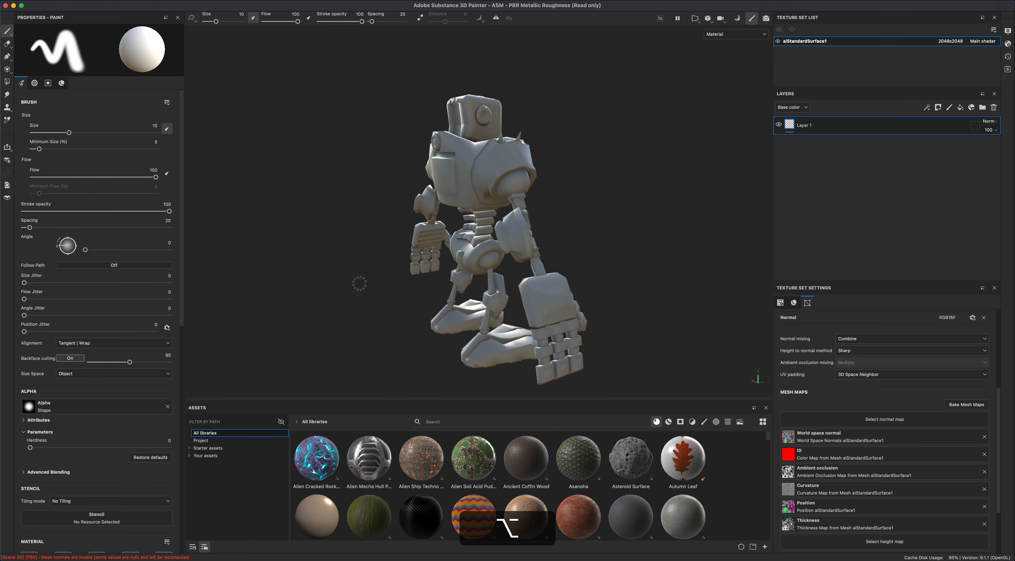
{"action": "left_click_drag", "start_coordinate": [360, 282], "coordinate": [568, 282], "text": "alt"}
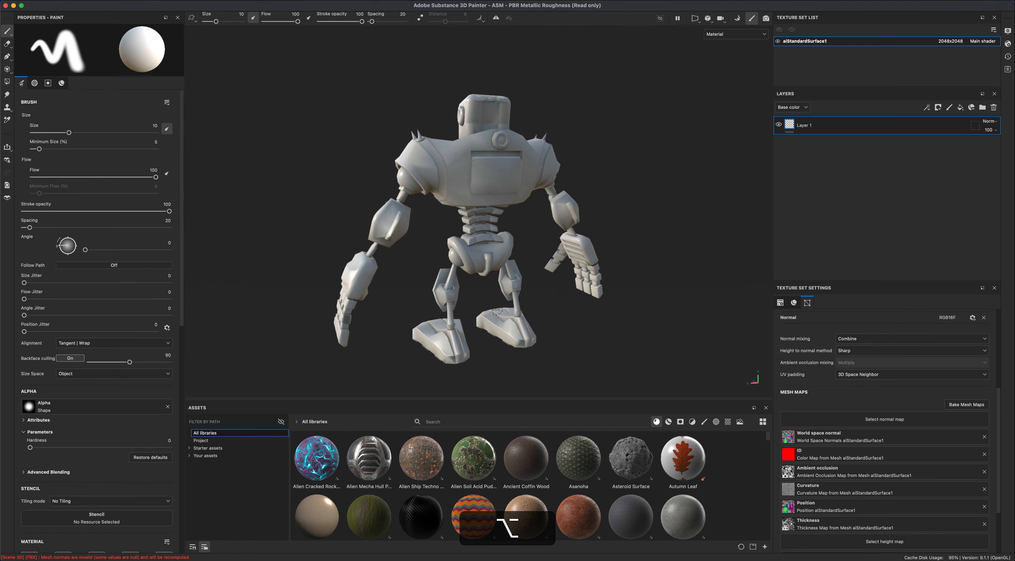
{"action": "left_click_drag", "start_coordinate": [386, 300], "coordinate": [597, 303], "text": "alt"}
{"action": "left_click", "coordinate": [694, 23]}
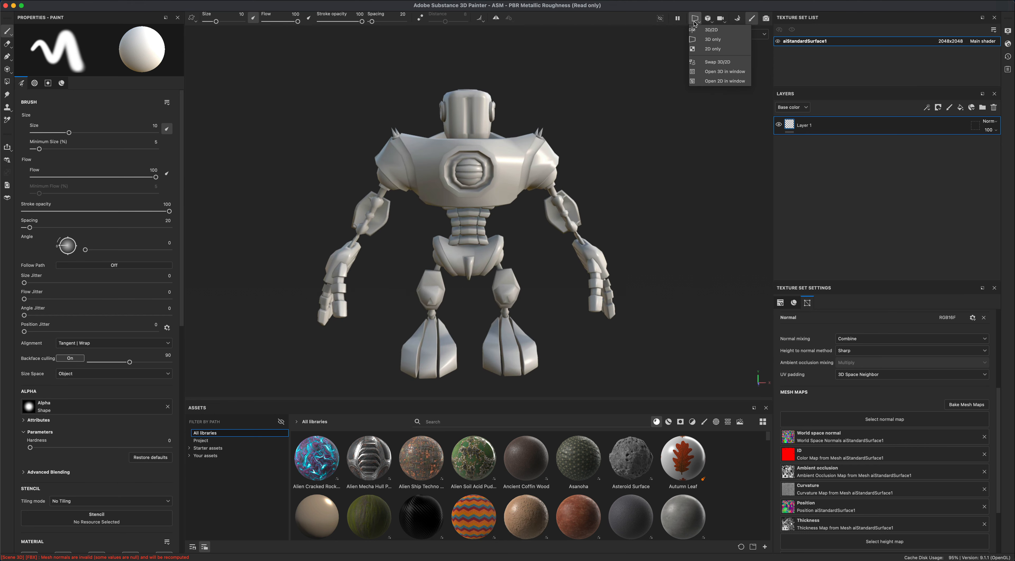
{"action": "left_click", "coordinate": [707, 30]}
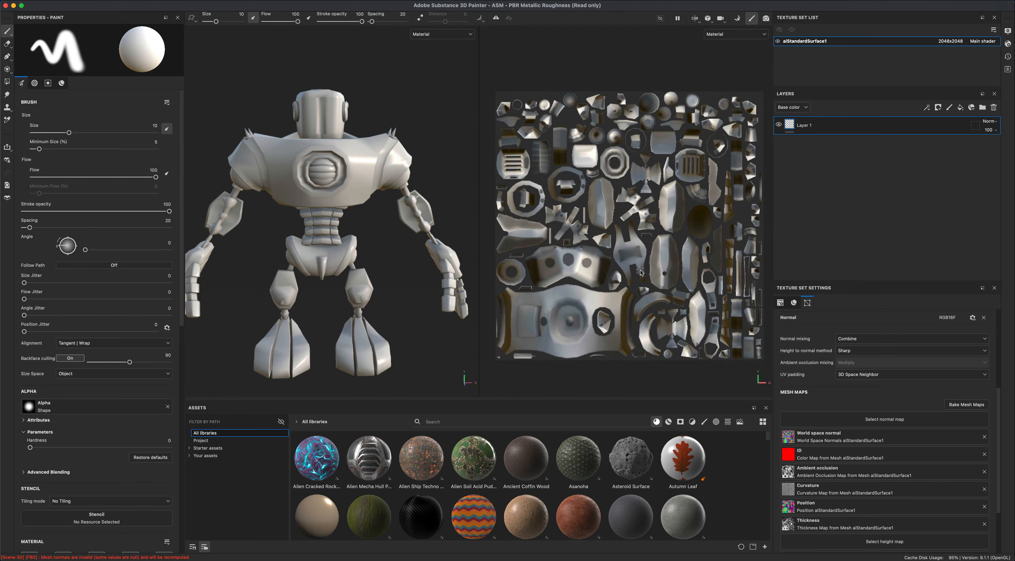
Step: Examine the robot's front and back in the 3D view and its UV shells up close in the 2D view
{"action": "scroll", "coordinate": [632, 299], "scroll_direction": "up", "scroll_amount": 2}
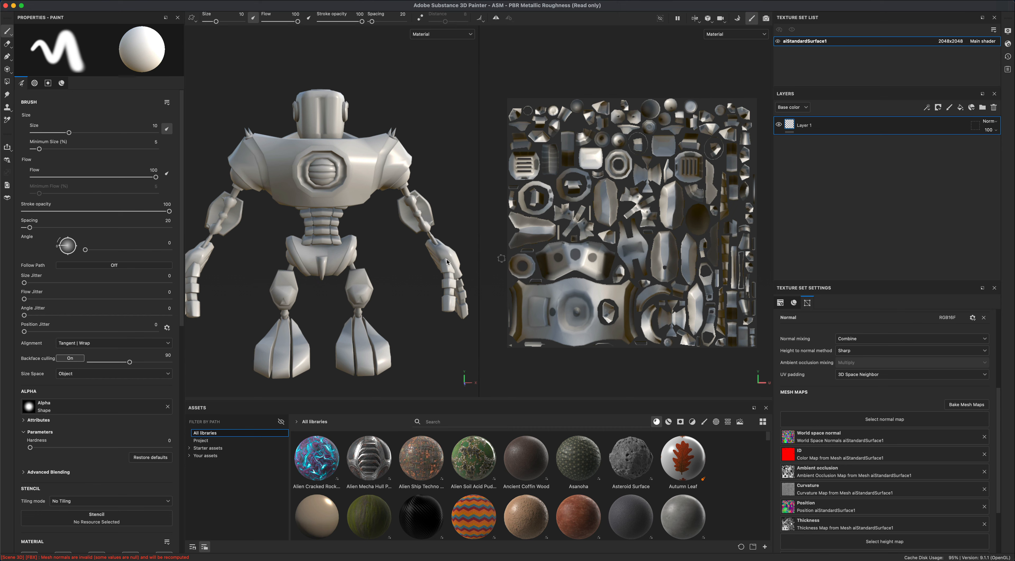
{"action": "left_click_drag", "start_coordinate": [447, 261], "coordinate": [414, 256], "text": "alt"}
{"action": "left_click_drag", "start_coordinate": [432, 257], "coordinate": [447, 282], "text": "alt"}
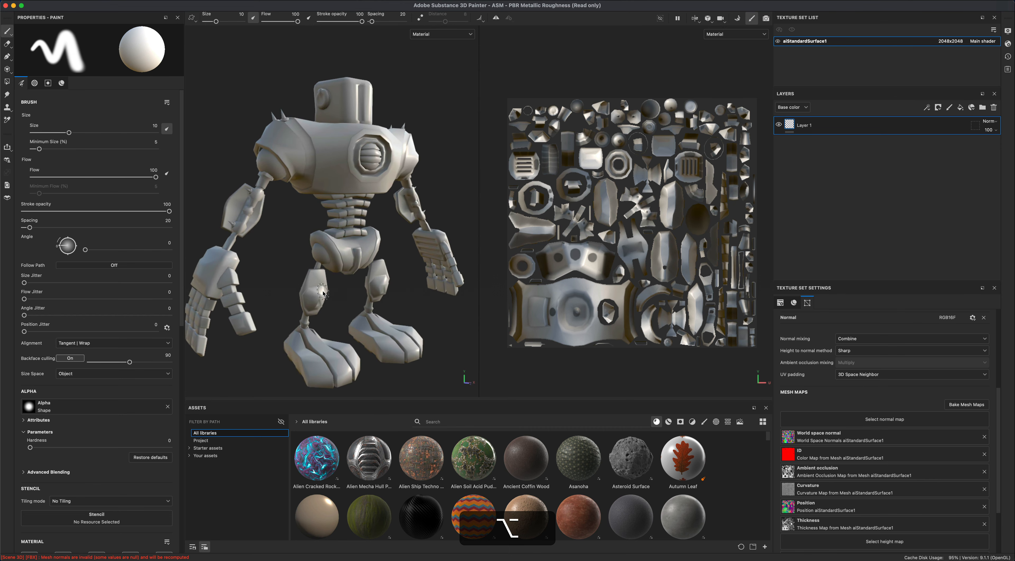
{"action": "mouse_move", "coordinate": [296, 213]}
{"action": "left_mouse_down", "text": "alt"}
{"action": "mouse_move", "coordinate": [492, 216]}
{"action": "mouse_move", "coordinate": [298, 279]}
{"action": "mouse_move", "coordinate": [307, 273]}
{"action": "mouse_move", "coordinate": [301, 217]}
{"action": "left_mouse_up", "text": "alt"}
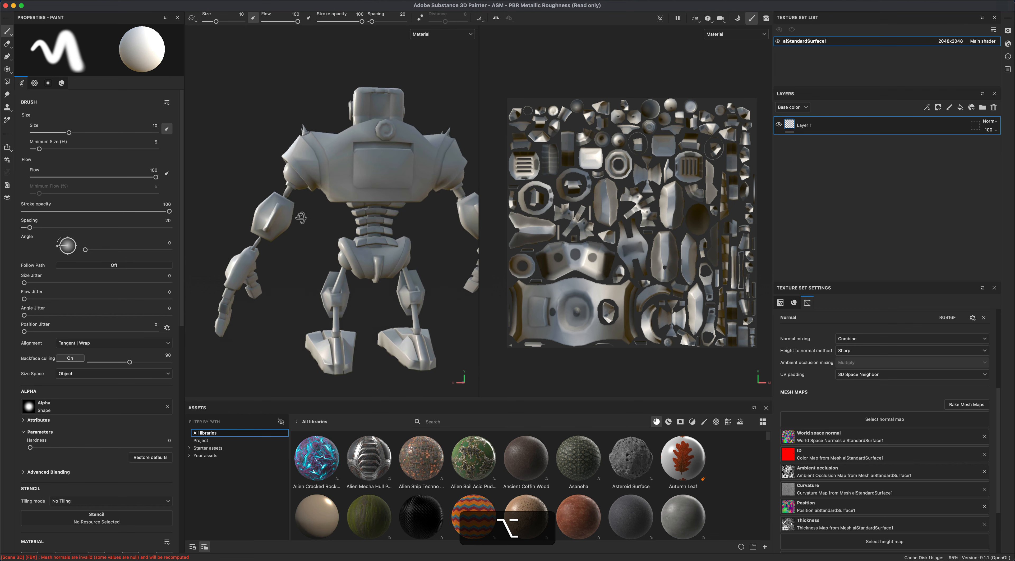
{"action": "left_click_drag", "start_coordinate": [429, 245], "coordinate": [530, 229], "text": "alt"}
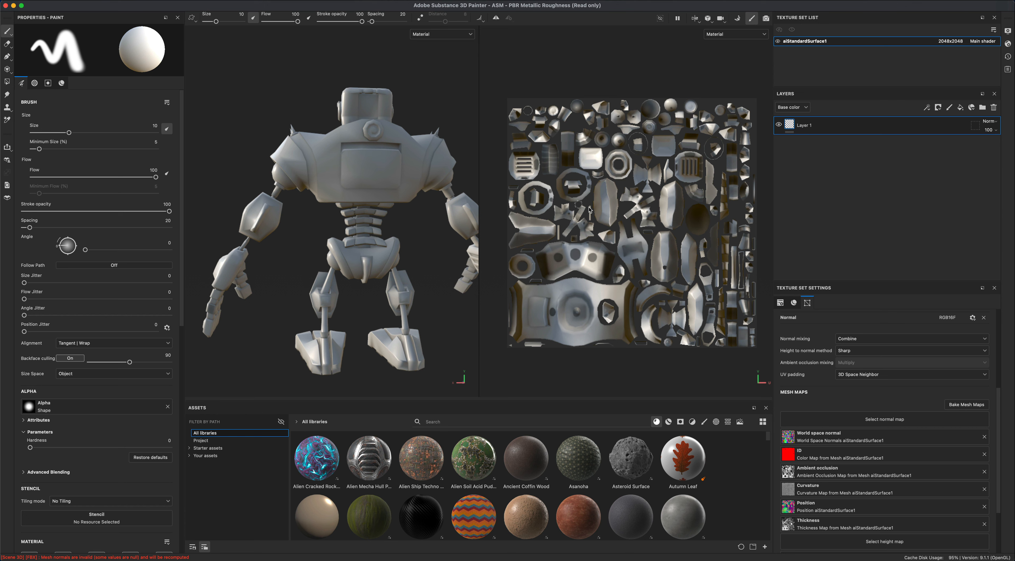
{"action": "scroll", "coordinate": [592, 209], "scroll_direction": "up", "scroll_amount": 5}
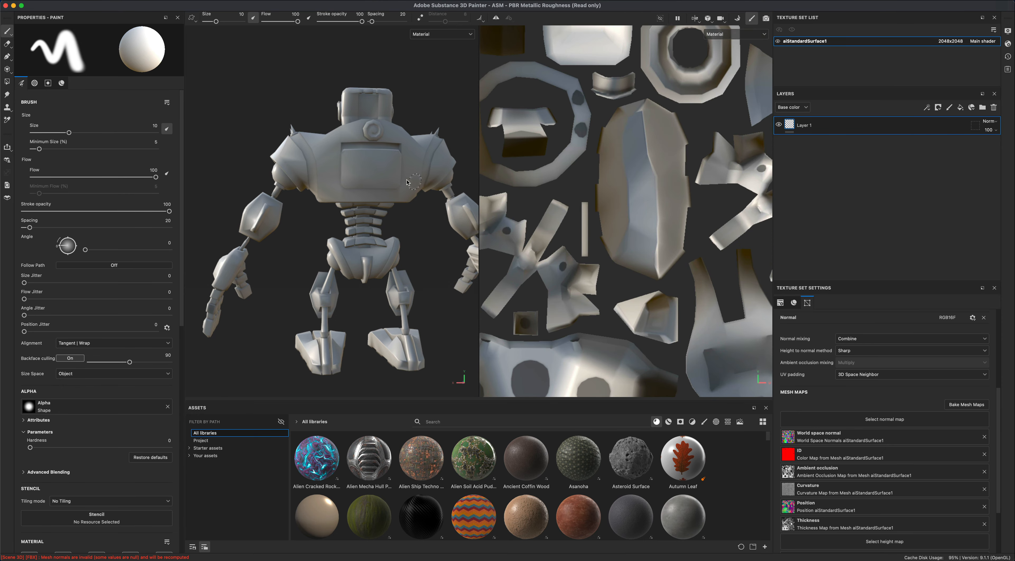
Step: Examine the robot from several angles in the 3D view and the full UV layout in the 2D view
{"action": "left_click_drag", "start_coordinate": [405, 231], "coordinate": [372, 228], "text": "alt"}
{"action": "left_click_drag", "start_coordinate": [398, 262], "coordinate": [440, 263], "text": "alt"}
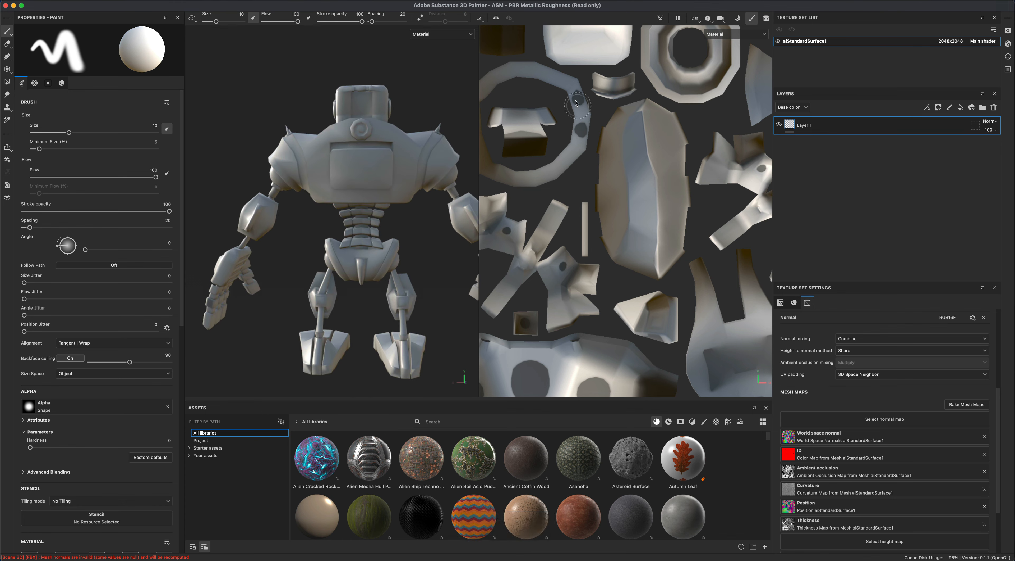
{"action": "left_click_drag", "start_coordinate": [351, 164], "coordinate": [476, 214], "text": "alt"}
{"action": "scroll", "coordinate": [591, 245], "scroll_direction": "down", "scroll_amount": 6}
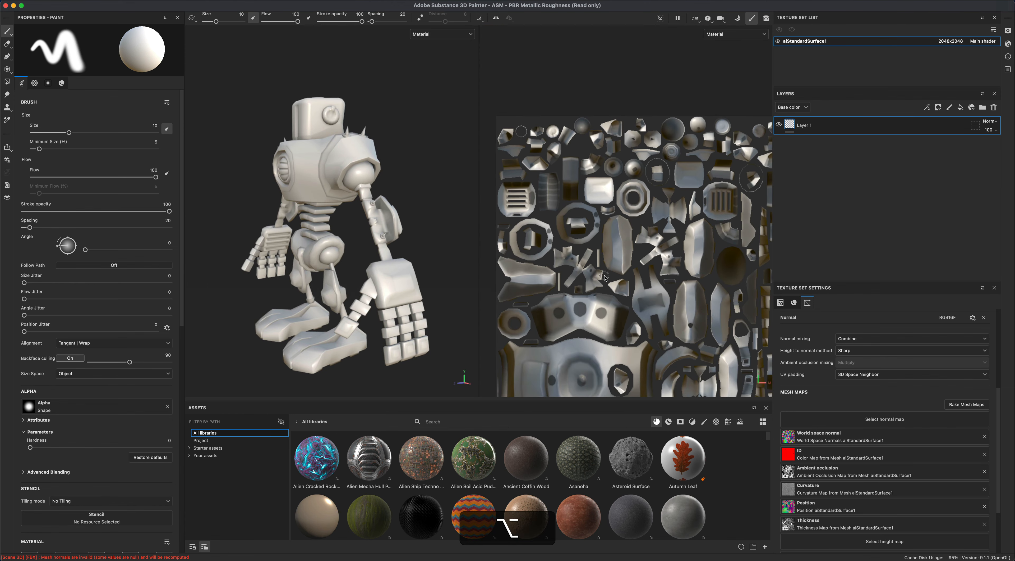
{"action": "middle_click_drag", "start_coordinate": [604, 239], "coordinate": [604, 244], "text": "alt"}
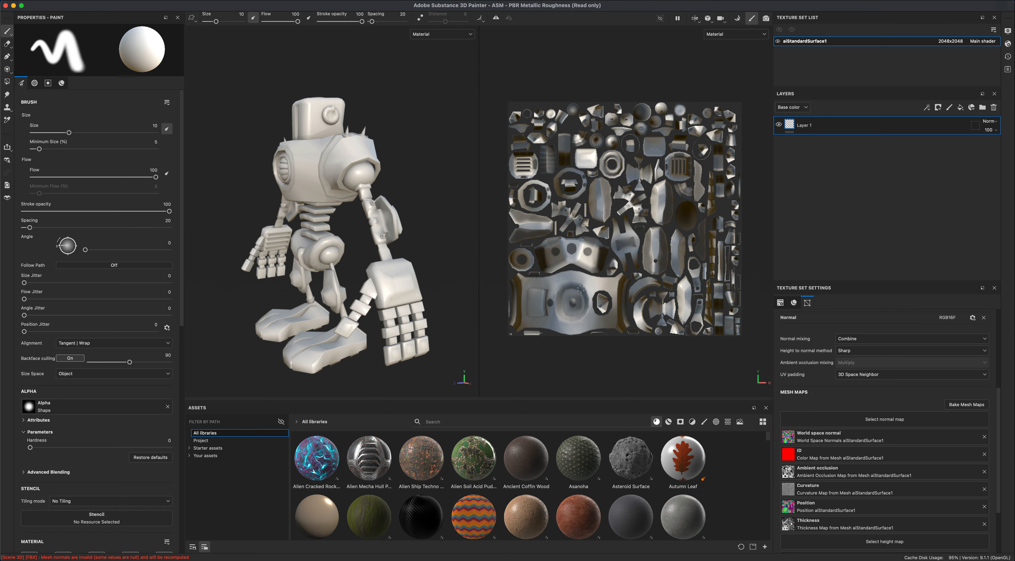
{"action": "scroll", "coordinate": [581, 288], "scroll_direction": "up", "scroll_amount": 3}
{"action": "scroll", "coordinate": [581, 290], "scroll_direction": "down", "scroll_amount": 2}
{"action": "middle_click_drag", "start_coordinate": [697, 119], "coordinate": [694, 123], "text": "alt"}
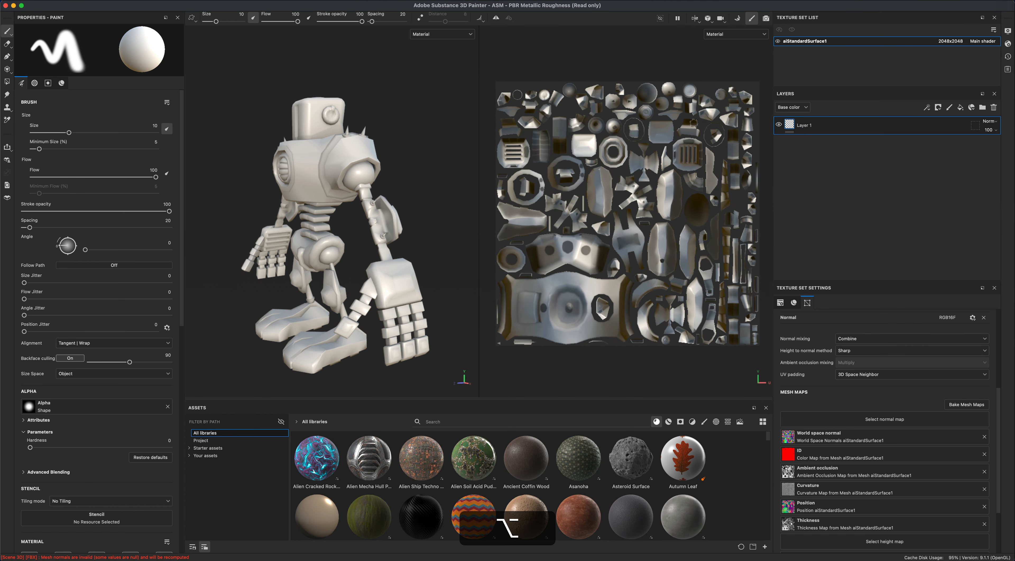
Step: Show only the 3D view and inspect the baked robot up close from different angles, ending with the whole model framed
{"action": "left_click", "coordinate": [697, 20]}
{"action": "left_click", "coordinate": [702, 40]}
{"action": "left_click_drag", "start_coordinate": [587, 246], "coordinate": [671, 245], "text": "alt"}
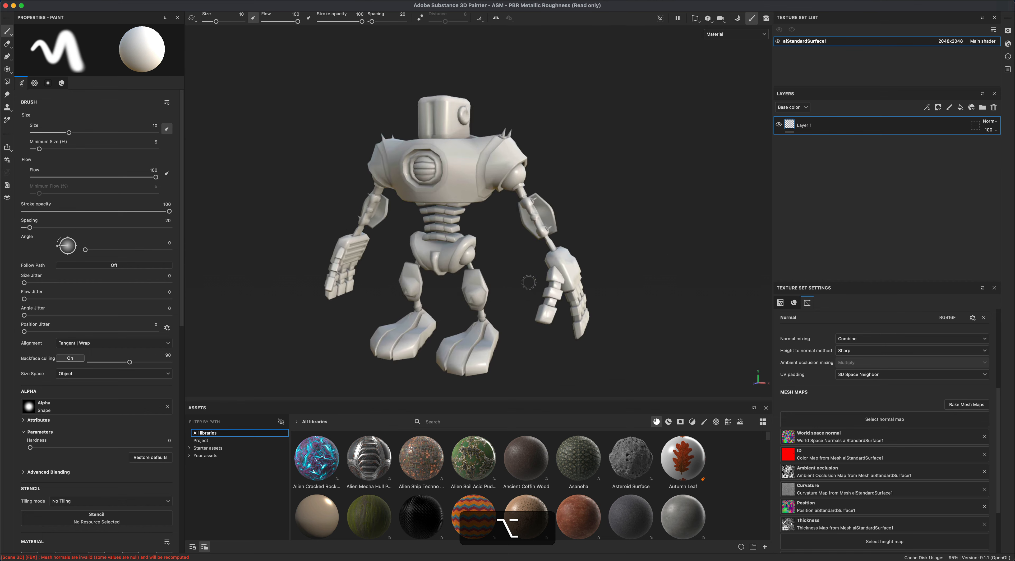
{"action": "middle_click_drag", "start_coordinate": [529, 282], "coordinate": [609, 249], "text": "alt"}
{"action": "left_click_drag", "start_coordinate": [610, 249], "coordinate": [552, 257], "text": "alt"}
{"action": "middle_click_drag", "start_coordinate": [551, 257], "coordinate": [652, 207], "text": "alt"}
{"action": "mouse_move", "coordinate": [652, 206]}
{"action": "left_mouse_down", "text": "alt"}
{"action": "mouse_move", "coordinate": [638, 225]}
{"action": "mouse_move", "coordinate": [651, 204]}
{"action": "mouse_move", "coordinate": [640, 200]}
{"action": "left_mouse_up", "text": "alt"}
{"action": "middle_click_drag", "start_coordinate": [644, 202], "coordinate": [634, 209], "text": "alt"}
{"action": "left_click_drag", "start_coordinate": [635, 210], "coordinate": [589, 297], "text": "alt"}
{"action": "key", "text": "alt+f"}
{"action": "right_click_drag", "start_coordinate": [589, 297], "coordinate": [608, 308], "text": "alt"}
{"action": "left_click_drag", "start_coordinate": [609, 308], "coordinate": [588, 303], "text": "alt"}
Step: Hide the aiStandardSurface1 texture set and make it visible again
{"action": "left_click", "coordinate": [779, 42]}
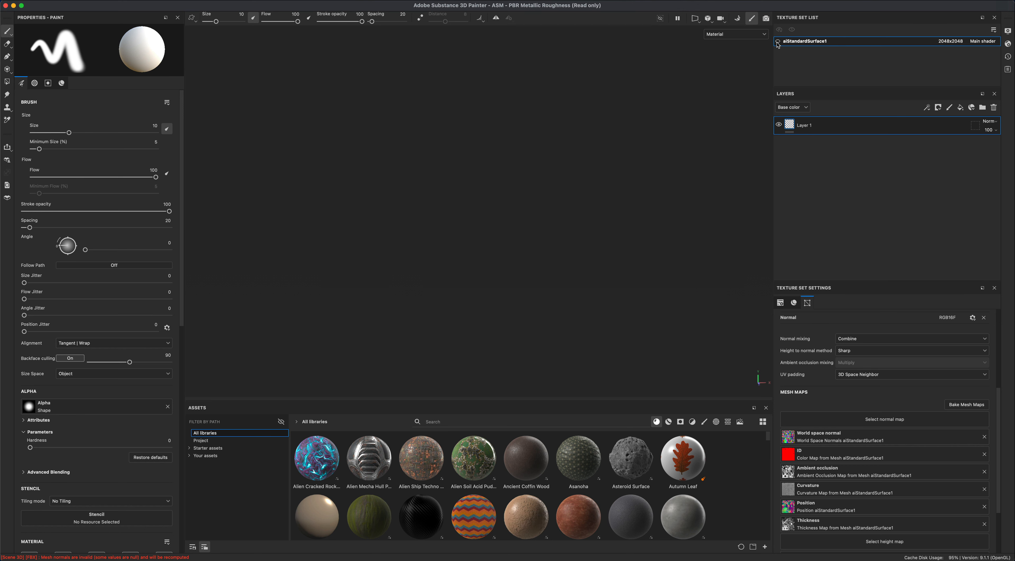
{"action": "left_click", "coordinate": [778, 42]}
{"action": "mouse_move", "coordinate": [632, 324]}
{"action": "left_mouse_down", "text": "alt"}
{"action": "mouse_move", "coordinate": [619, 333]}
{"action": "mouse_move", "coordinate": [637, 320]}
{"action": "mouse_move", "coordinate": [598, 329]}
{"action": "mouse_move", "coordinate": [596, 319]}
{"action": "mouse_move", "coordinate": [675, 318]}
{"action": "mouse_move", "coordinate": [601, 324]}
{"action": "mouse_move", "coordinate": [618, 322]}
{"action": "left_mouse_up", "text": "alt"}
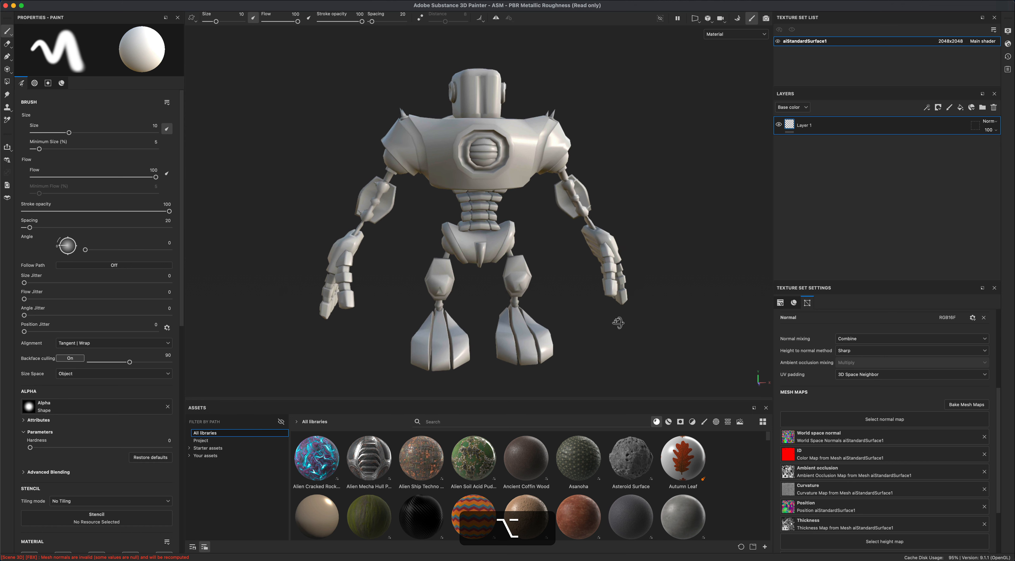
Step: Delete Layer 1 and list only the smart materials in an enlarged asset library
{"action": "left_click", "coordinate": [994, 108]}
{"action": "left_click_drag", "start_coordinate": [748, 225], "coordinate": [743, 229], "text": "alt"}
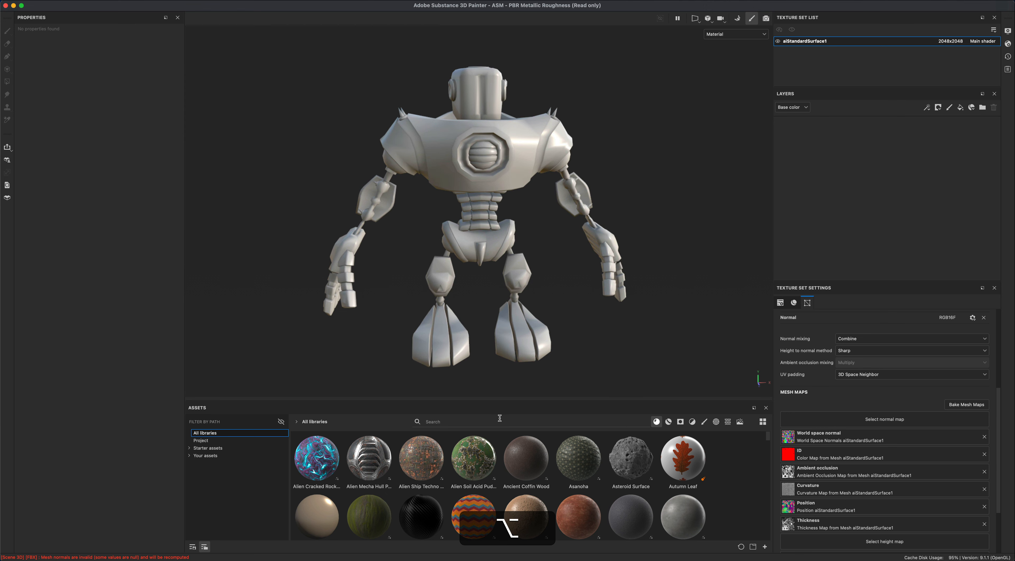
{"action": "left_click", "coordinate": [669, 422]}
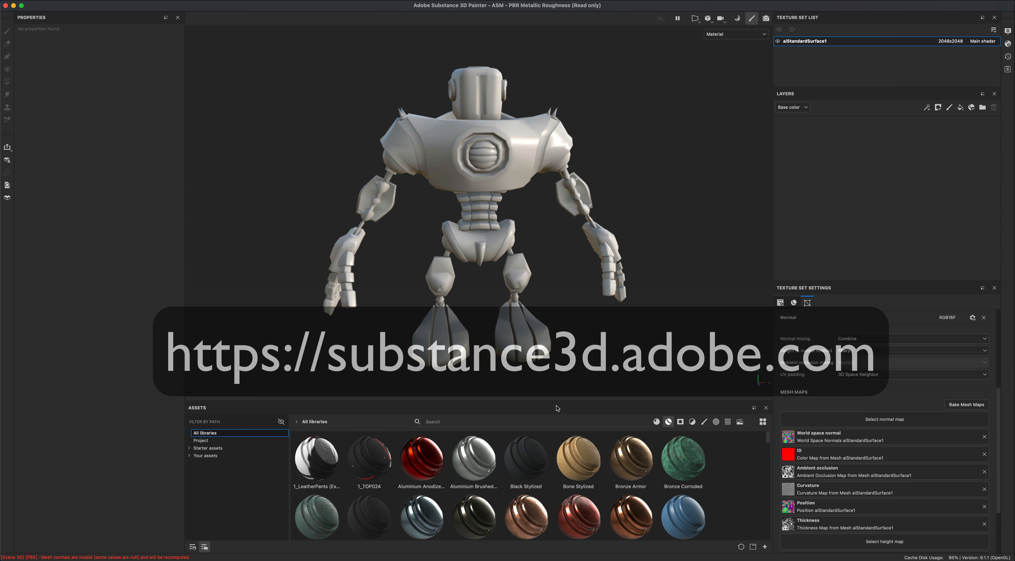
{"action": "left_click_drag", "start_coordinate": [559, 399], "coordinate": [575, 351]}
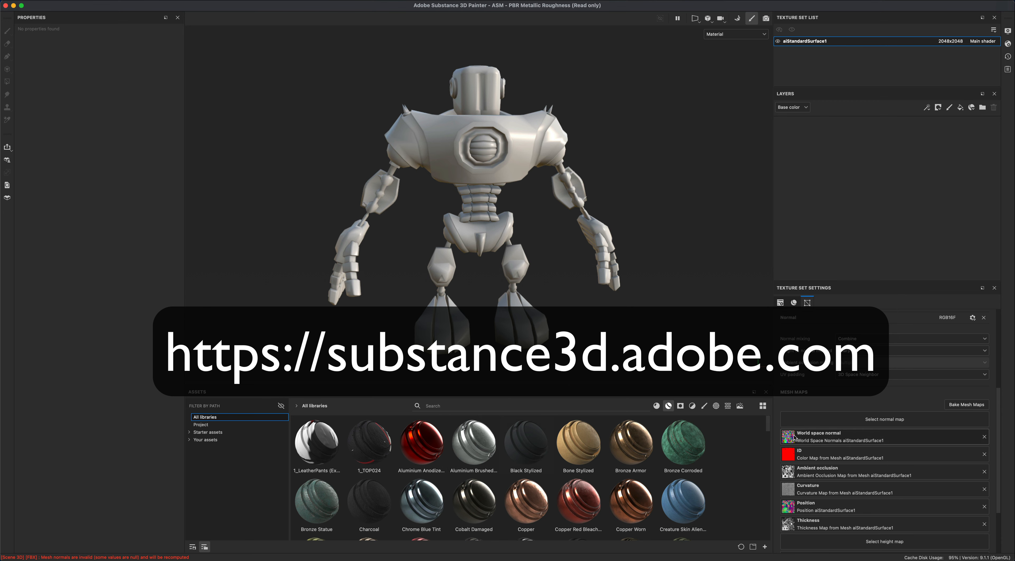
{"action": "left_click_drag", "start_coordinate": [767, 424], "coordinate": [767, 428]}
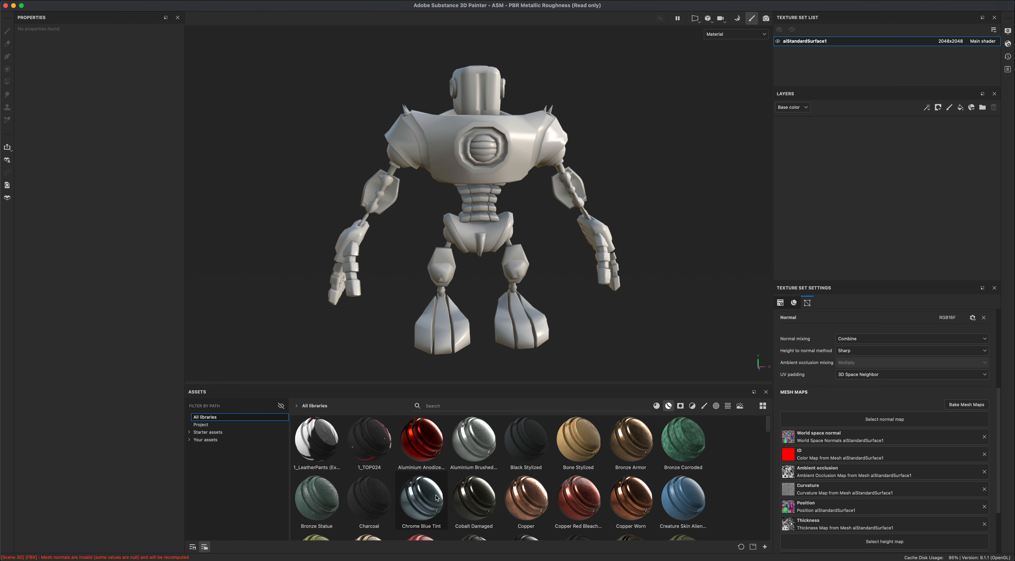
Step: Try the Chrome Blue Tint smart material on the robot and delete its layer group
{"action": "left_click_drag", "start_coordinate": [420, 502], "coordinate": [849, 229]}
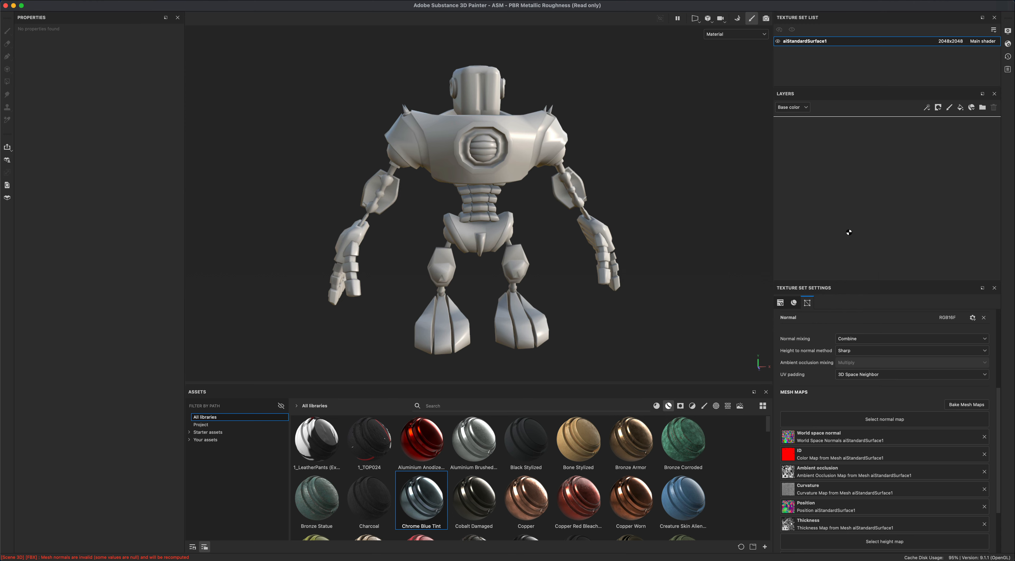
{"action": "mouse_move", "coordinate": [694, 280]}
{"action": "left_mouse_down", "text": "alt"}
{"action": "mouse_move", "coordinate": [493, 256]}
{"action": "mouse_move", "coordinate": [631, 260]}
{"action": "mouse_move", "coordinate": [284, 261]}
{"action": "mouse_move", "coordinate": [507, 261]}
{"action": "mouse_move", "coordinate": [687, 281]}
{"action": "mouse_move", "coordinate": [716, 268]}
{"action": "mouse_move", "coordinate": [696, 270]}
{"action": "left_mouse_up", "text": "alt"}
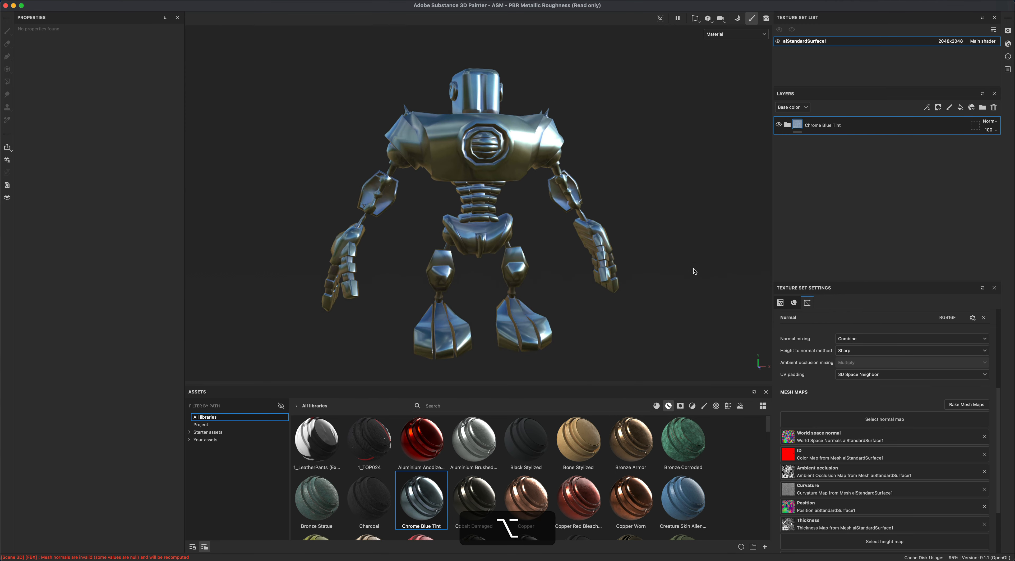
{"action": "left_click", "coordinate": [995, 108]}
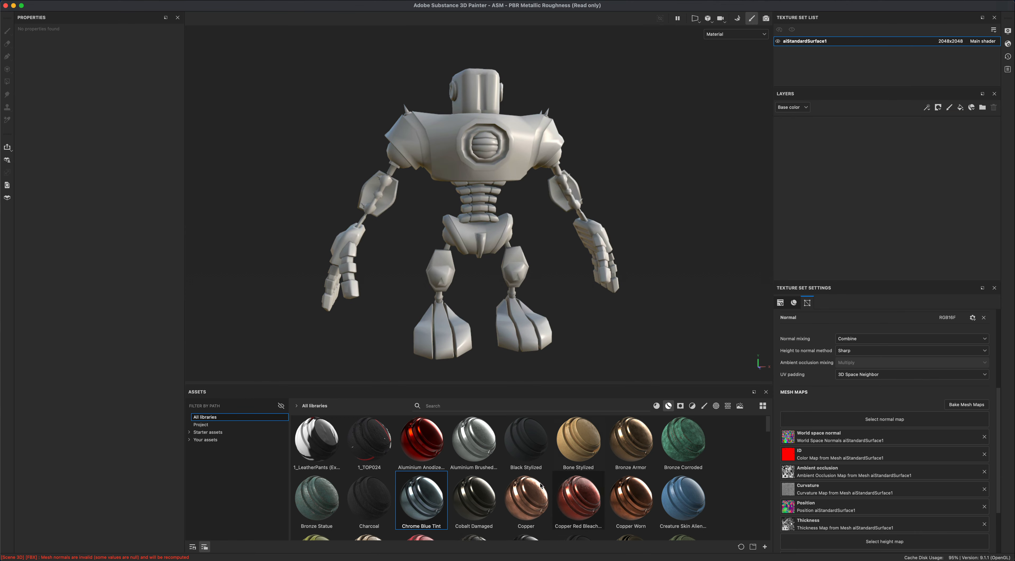
Step: Try the Glass Film Dirty Mirror smart material on the robot and inspect it up close
{"action": "left_click_drag", "start_coordinate": [768, 432], "coordinate": [769, 464]}
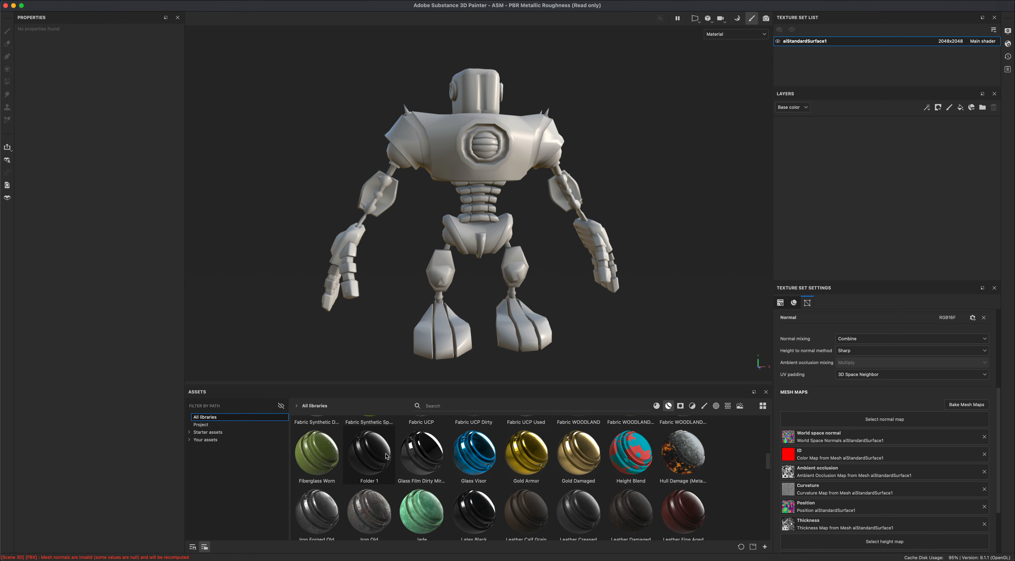
{"action": "left_click_drag", "start_coordinate": [416, 453], "coordinate": [899, 248]}
{"action": "left_click_drag", "start_coordinate": [679, 268], "coordinate": [604, 337], "text": "alt"}
{"action": "left_click_drag", "start_coordinate": [487, 333], "coordinate": [631, 301], "text": "alt"}
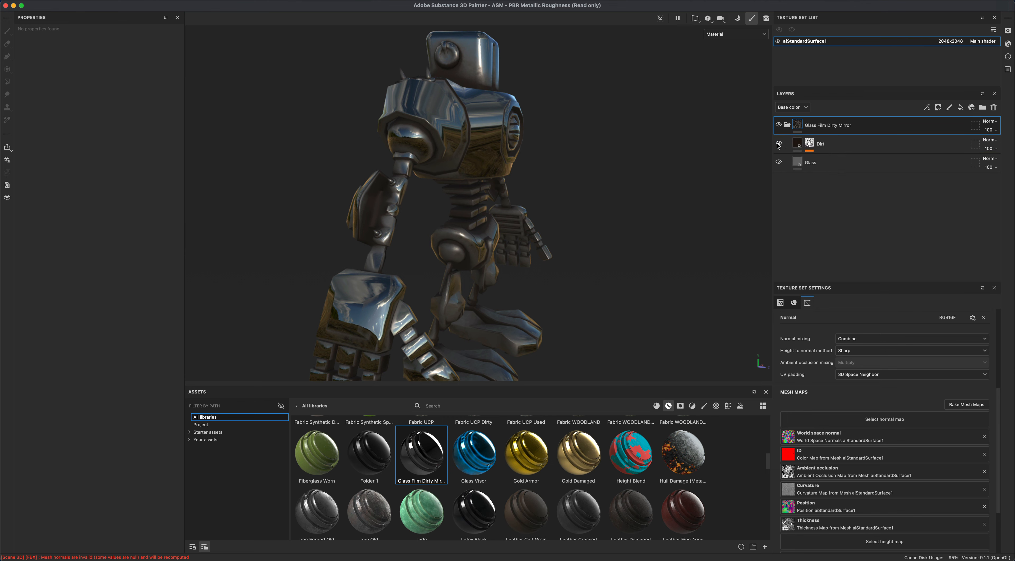
Step: Compare the robot with the Dirt layer hidden and shown, and delete the Glass Film Dirty Mirror group
{"action": "left_click", "coordinate": [779, 143]}
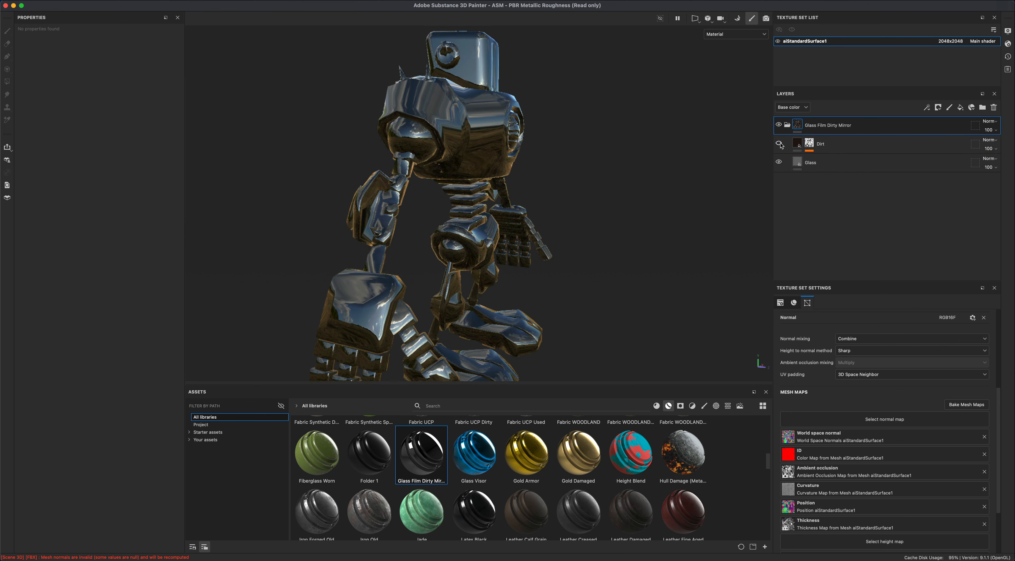
{"action": "left_click", "coordinate": [780, 144]}
{"action": "left_click", "coordinate": [780, 143]}
{"action": "left_click", "coordinate": [780, 144]}
{"action": "left_click_drag", "start_coordinate": [604, 232], "coordinate": [559, 243], "text": "alt"}
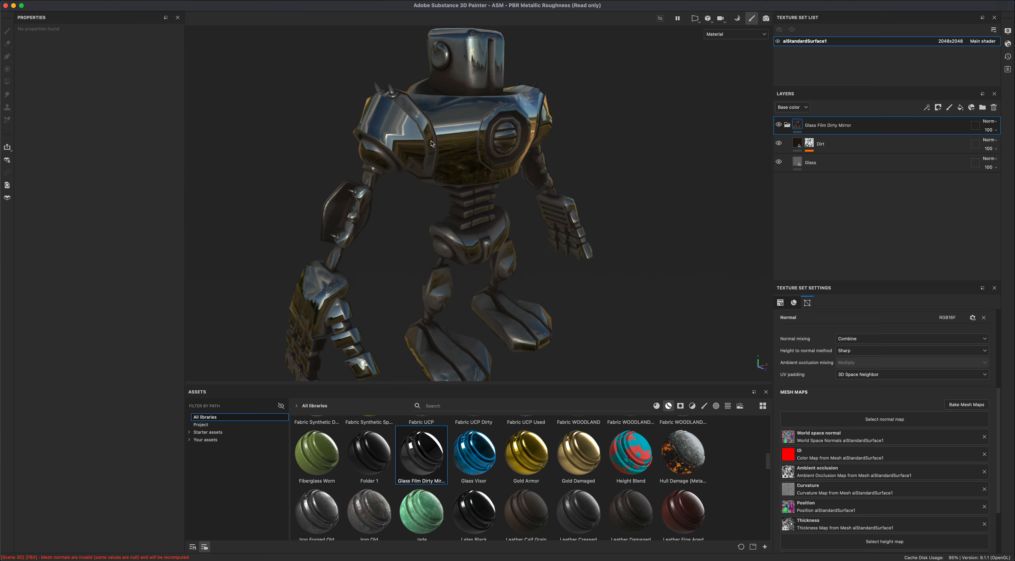
{"action": "left_click_drag", "start_coordinate": [426, 186], "coordinate": [358, 212], "text": "alt"}
{"action": "left_click_drag", "start_coordinate": [376, 294], "coordinate": [655, 301], "text": "alt"}
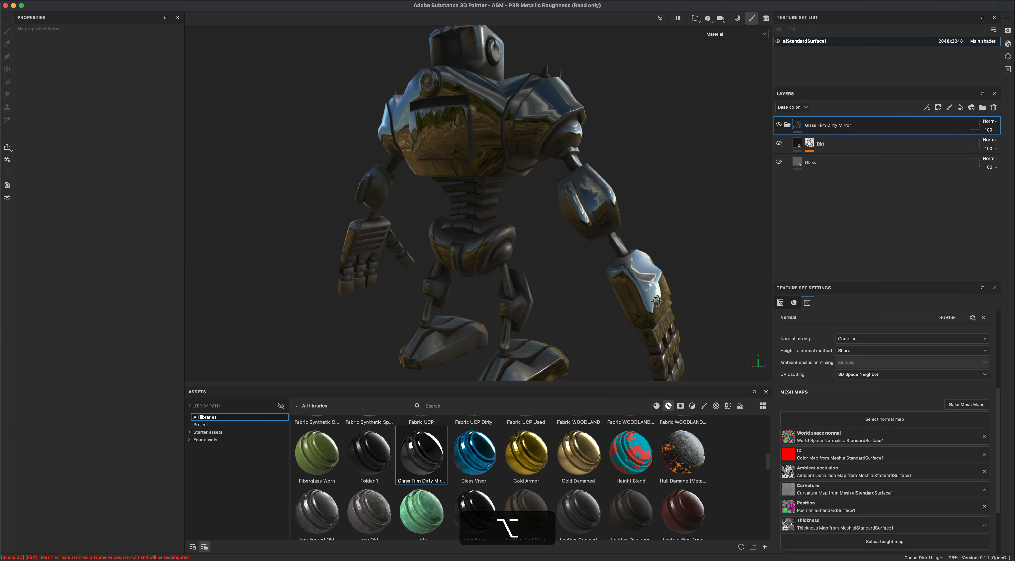
{"action": "left_click_drag", "start_coordinate": [561, 251], "coordinate": [610, 280], "text": "alt"}
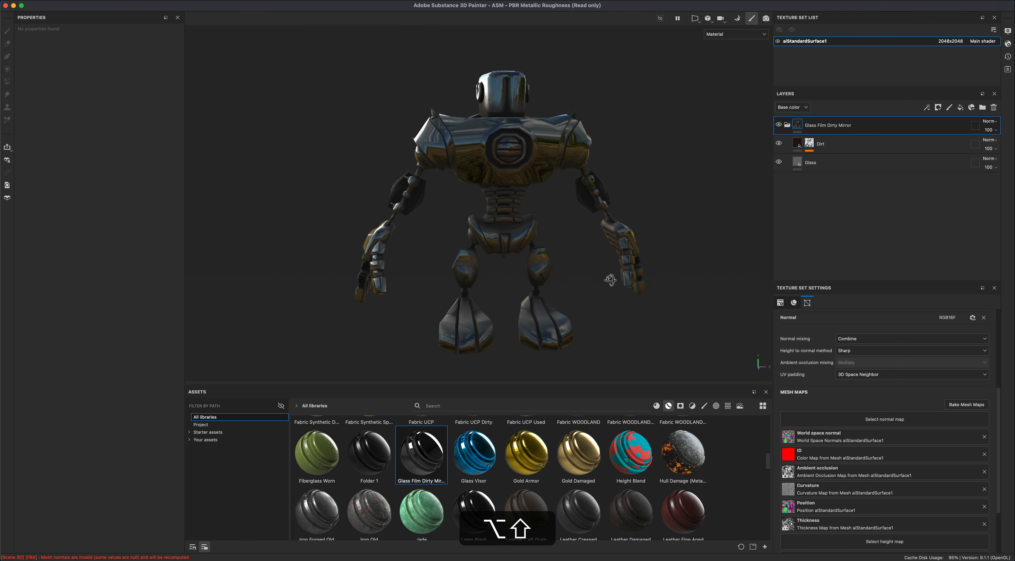
{"action": "left_click", "coordinate": [994, 107]}
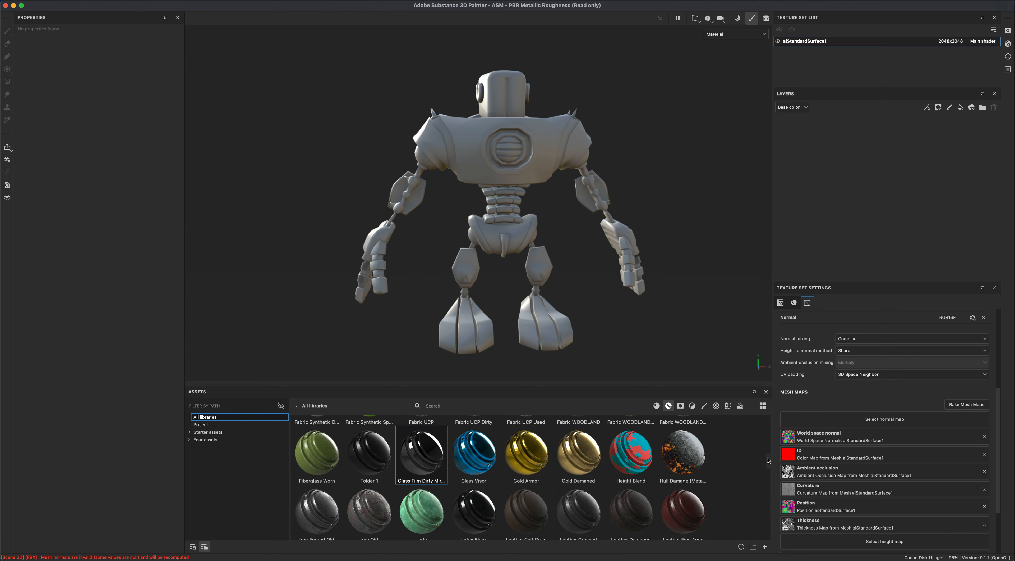
Step: Try the Iron Forged Old smart material on the robot, inspect it from several angles, and delete its layer group
{"action": "scroll", "coordinate": [453, 504], "scroll_direction": "down", "scroll_amount": 1}
{"action": "left_click_drag", "start_coordinate": [322, 489], "coordinate": [881, 216]}
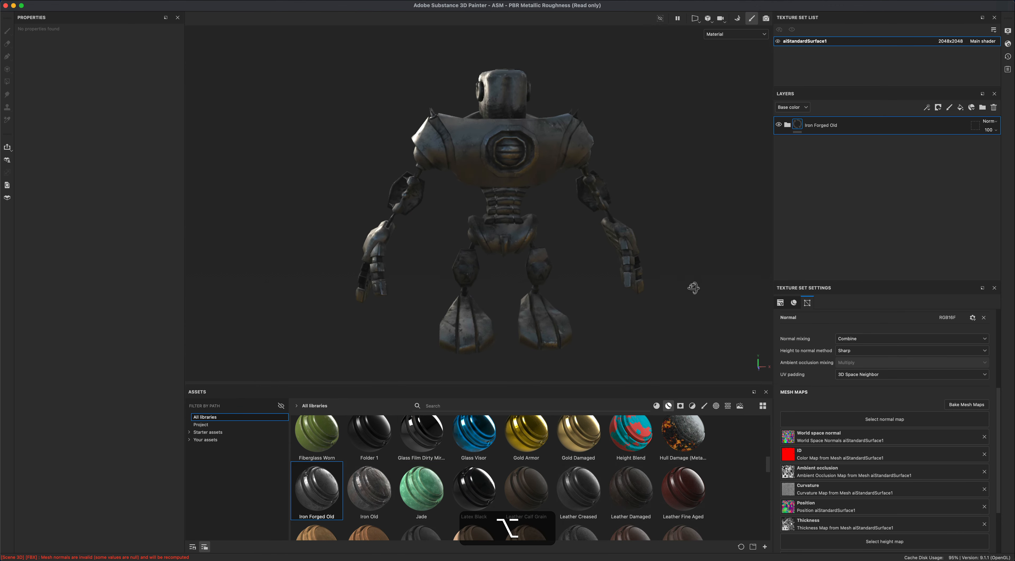
{"action": "left_click_drag", "start_coordinate": [693, 280], "coordinate": [650, 264], "text": "alt"}
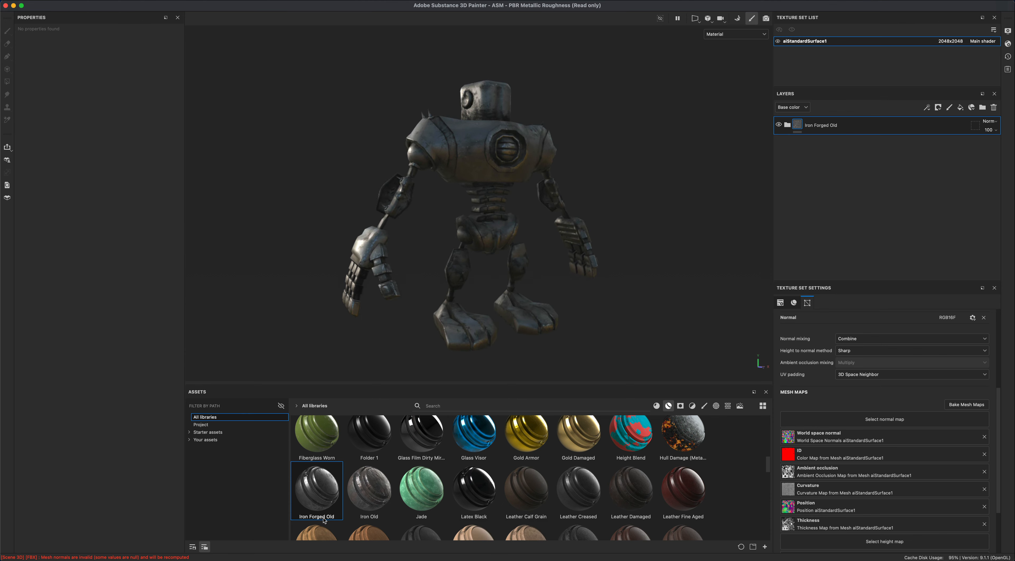
{"action": "key", "text": "alt"}
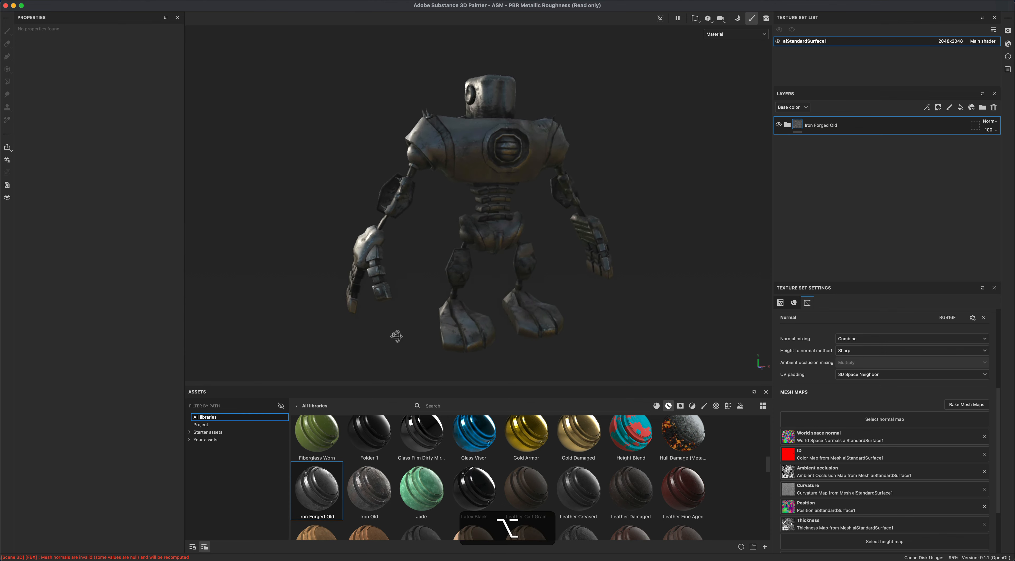
{"action": "left_click_drag", "start_coordinate": [643, 336], "coordinate": [403, 331], "text": "alt"}
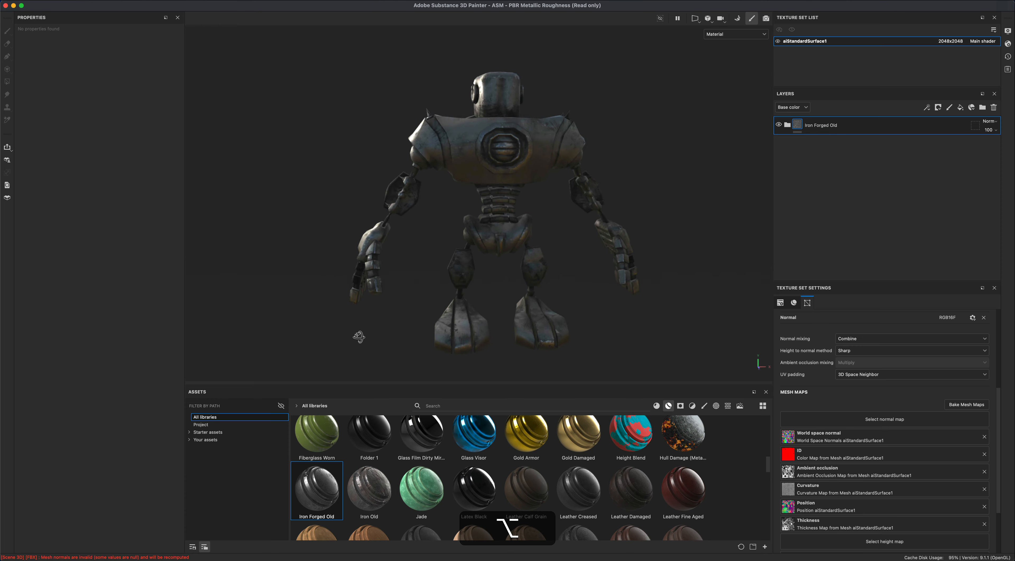
{"action": "left_click_drag", "start_coordinate": [471, 252], "coordinate": [539, 258], "text": "alt"}
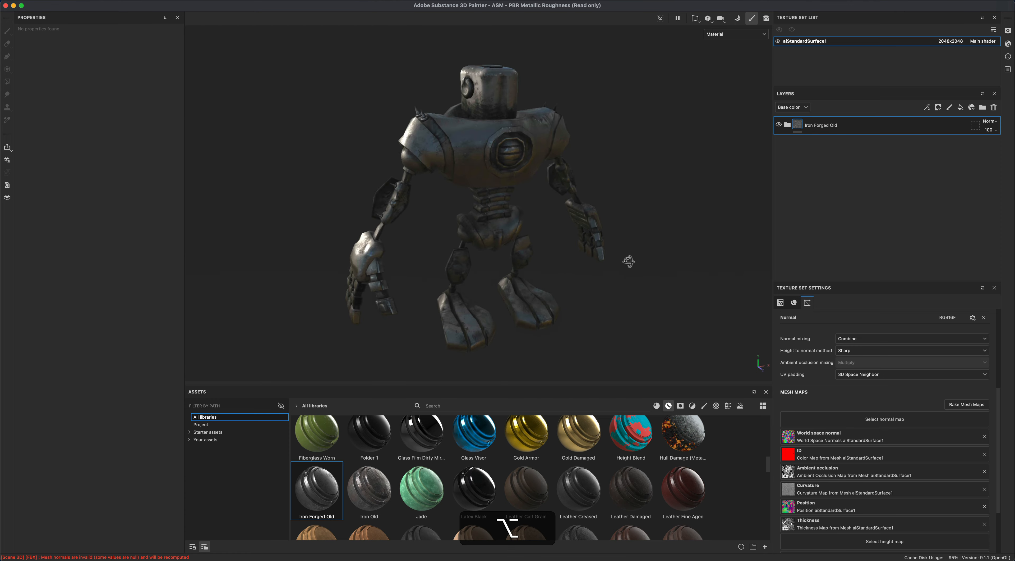
{"action": "left_click_drag", "start_coordinate": [627, 233], "coordinate": [496, 239], "text": "alt"}
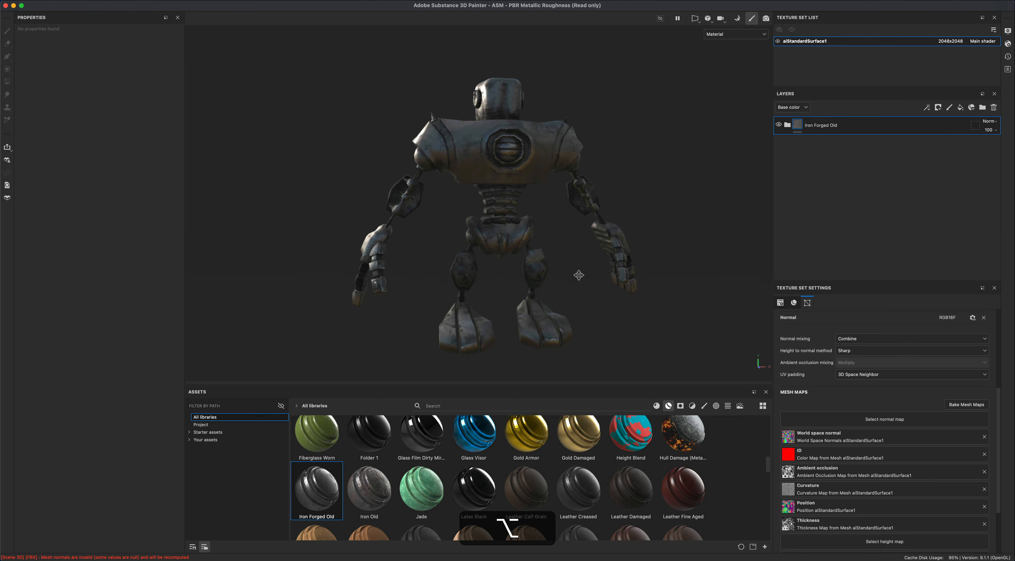
{"action": "mouse_move", "coordinate": [579, 275]}
{"action": "left_mouse_down", "text": "alt"}
{"action": "mouse_move", "coordinate": [573, 282]}
{"action": "mouse_move", "coordinate": [595, 281]}
{"action": "left_mouse_up", "text": "alt"}
{"action": "key", "text": "Delete"}
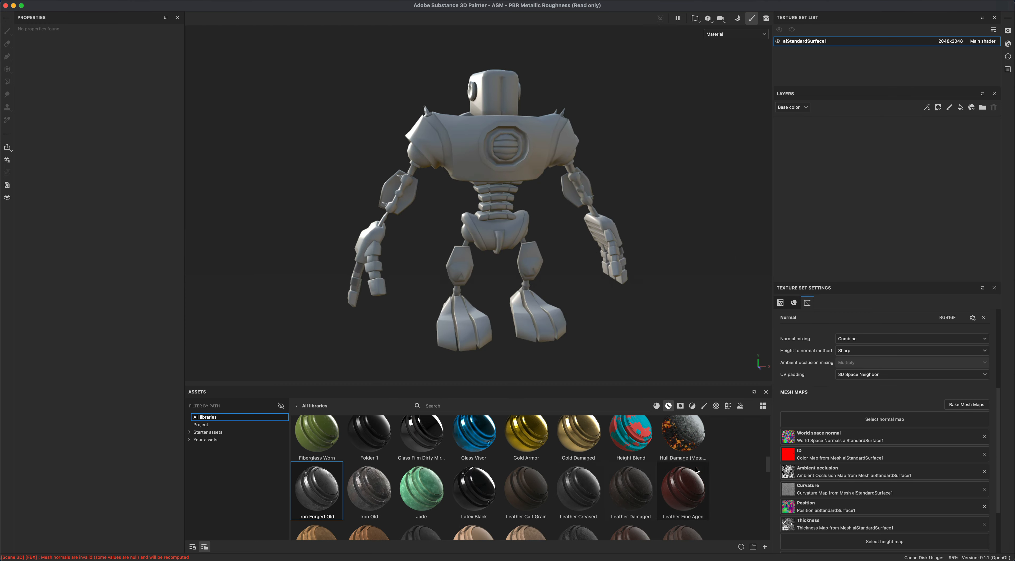
Step: Try the Steel Dark Aged smart material on the robot, inspect the surface, and delete its layer group
{"action": "left_click_drag", "start_coordinate": [769, 462], "coordinate": [769, 509]}
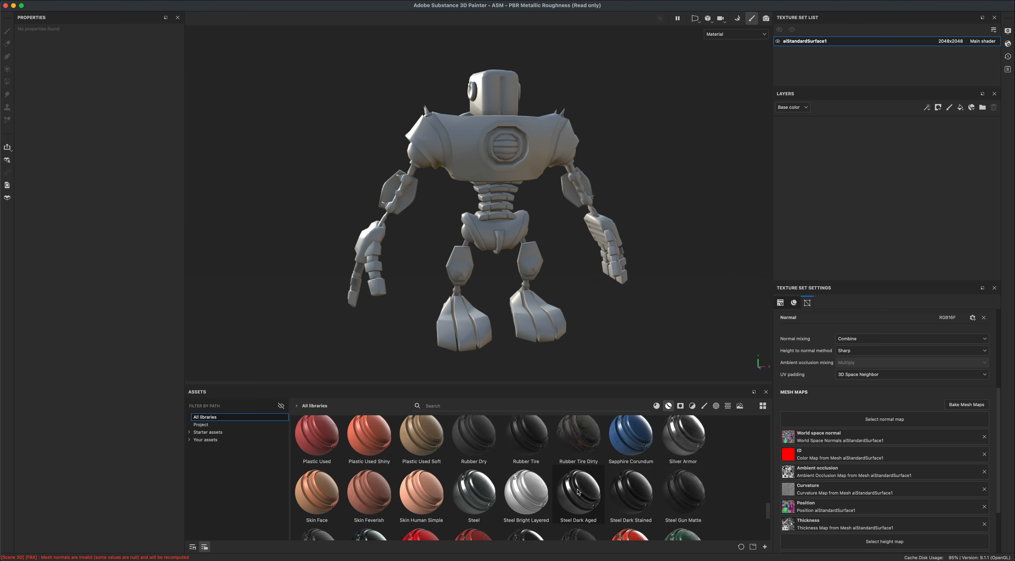
{"action": "left_click_drag", "start_coordinate": [574, 493], "coordinate": [851, 217]}
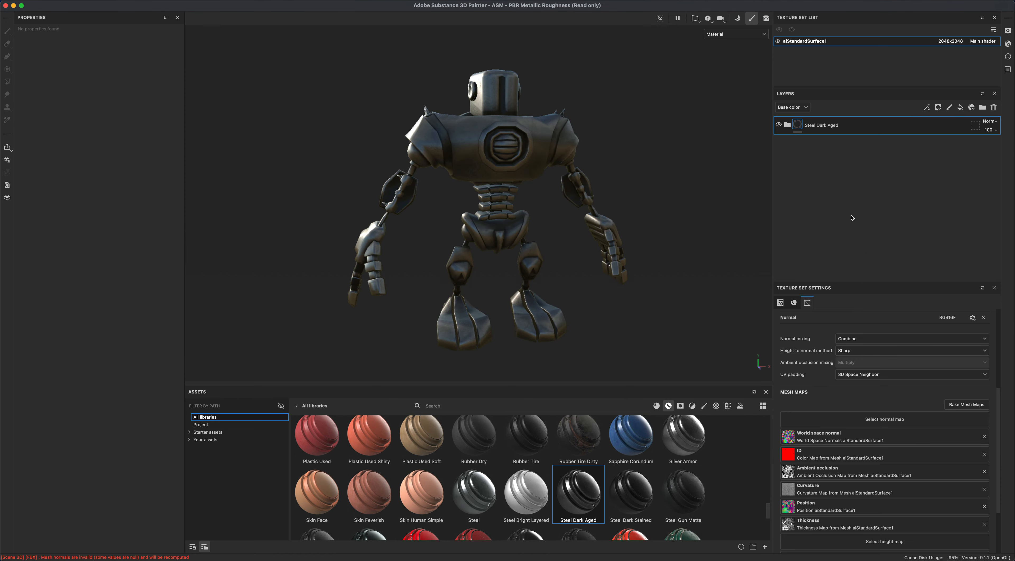
{"action": "left_click_drag", "start_coordinate": [656, 265], "coordinate": [583, 271], "text": "alt"}
{"action": "scroll", "coordinate": [602, 278], "scroll_direction": "up", "scroll_amount": 2}
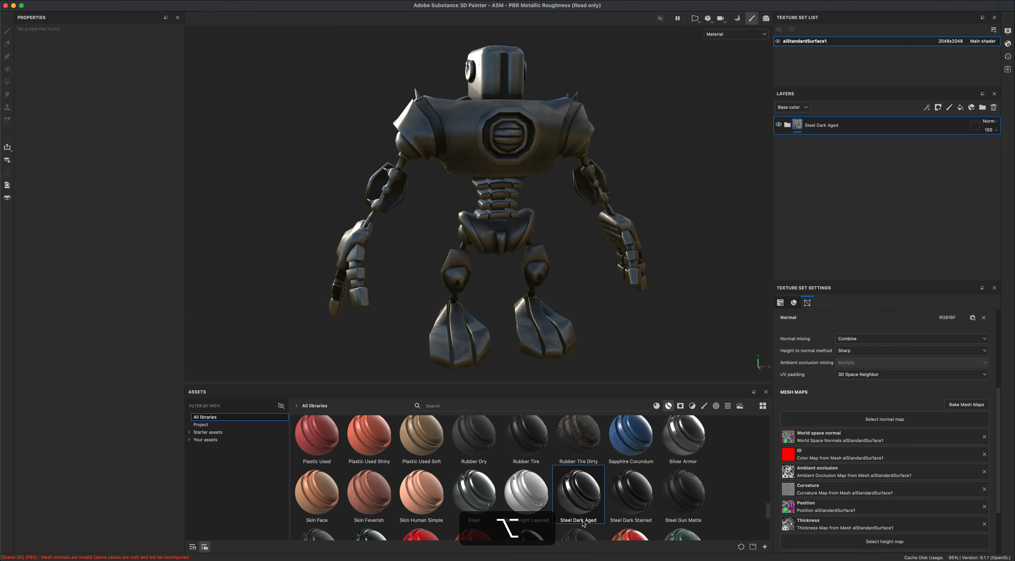
{"action": "left_click_drag", "start_coordinate": [546, 329], "coordinate": [614, 221], "text": "alt"}
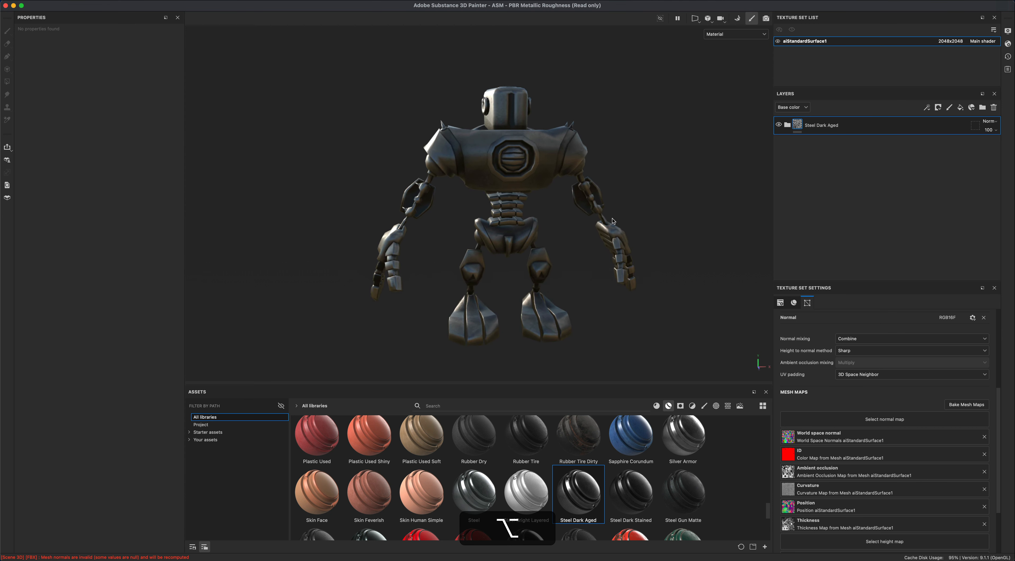
{"action": "left_click", "coordinate": [995, 109]}
Step: Try the Steel smart material on the robot and delete its layer group
{"action": "left_click_drag", "start_coordinate": [474, 493], "coordinate": [828, 259]}
{"action": "left_click_drag", "start_coordinate": [700, 272], "coordinate": [688, 325], "text": "alt"}
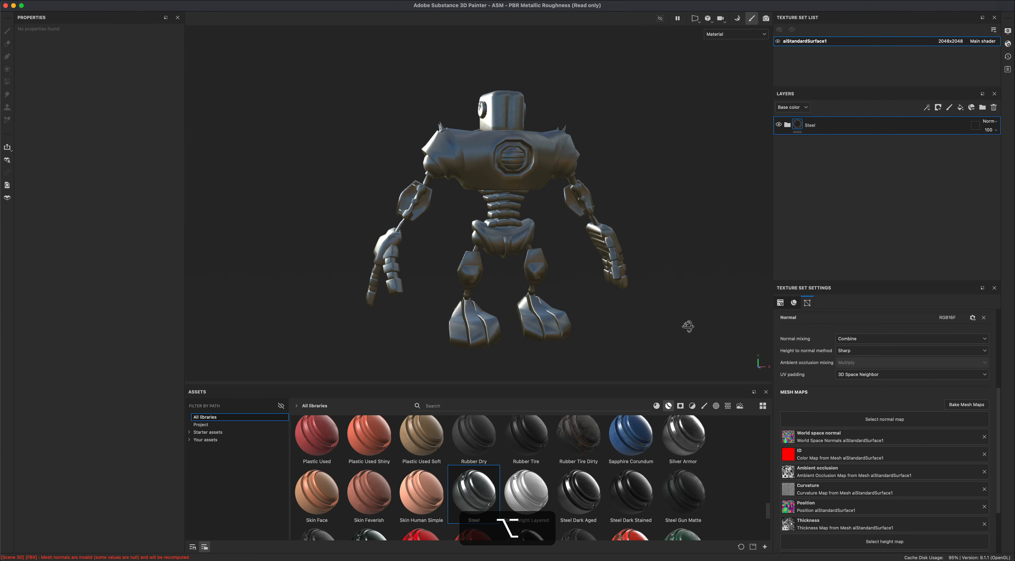
{"action": "left_click_drag", "start_coordinate": [769, 507], "coordinate": [769, 514]}
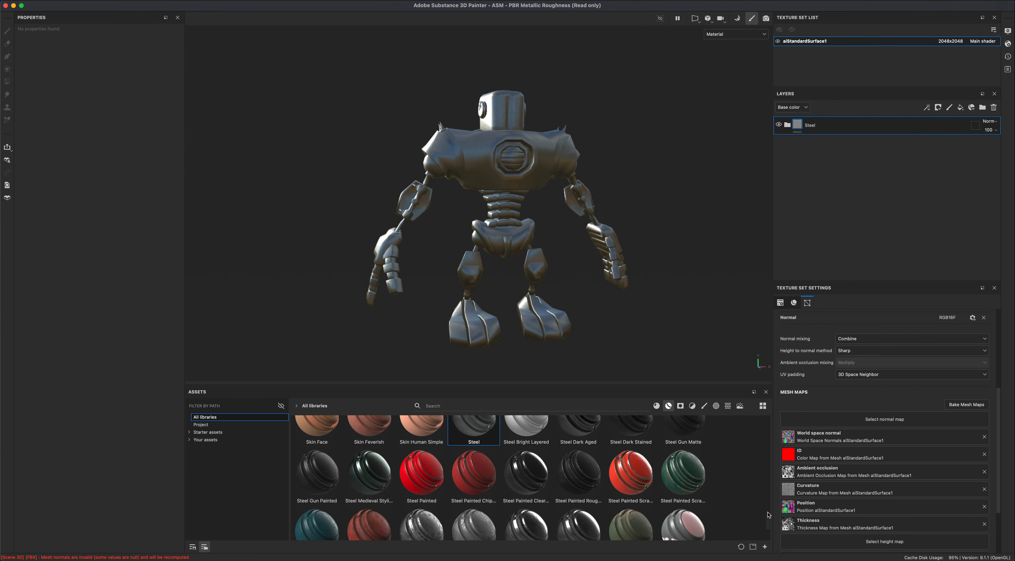
{"action": "left_click", "coordinate": [994, 107]}
Step: Add the Steel Medieval Stylized smart material to the layer stack and view it on the robot
{"action": "left_click_drag", "start_coordinate": [362, 480], "coordinate": [848, 227]}
{"action": "left_click_drag", "start_coordinate": [642, 273], "coordinate": [543, 280], "text": "alt"}
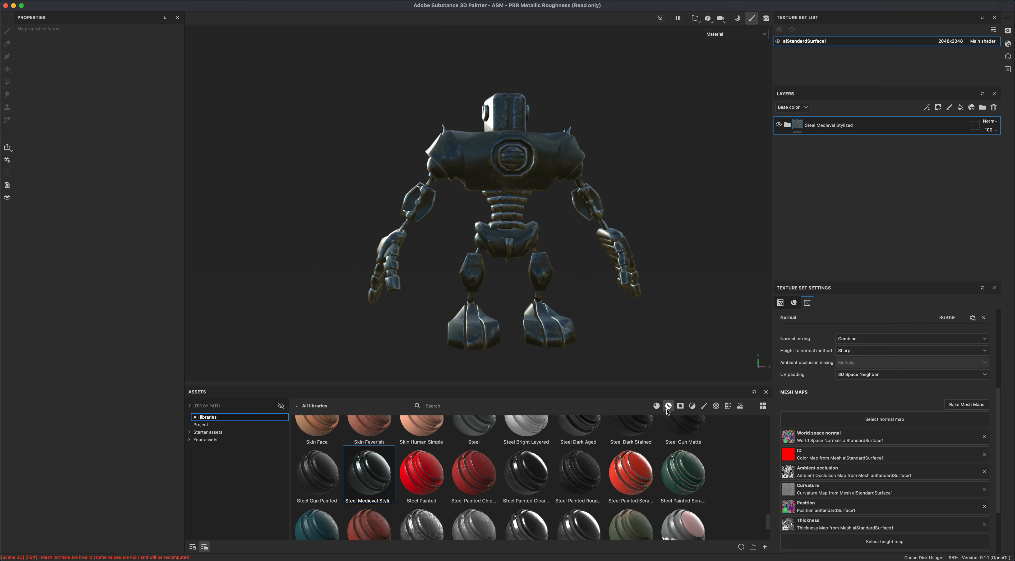
Step: Inspect the Steel Medieval Stylized smart material on the robot and delete its layer group
{"action": "left_click_drag", "start_coordinate": [505, 238], "coordinate": [530, 243], "text": "alt"}
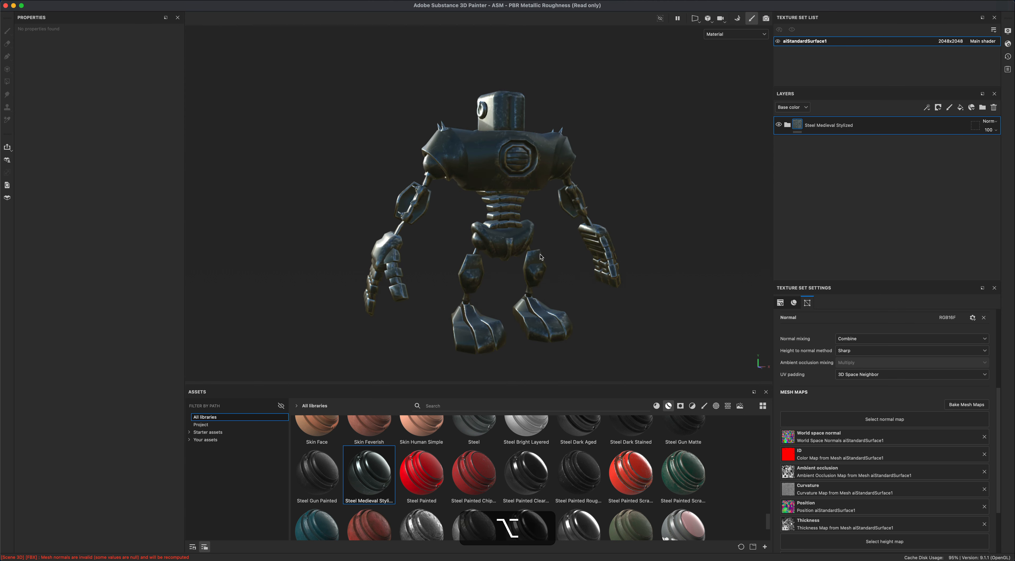
{"action": "left_click_drag", "start_coordinate": [459, 265], "coordinate": [438, 279], "text": "alt"}
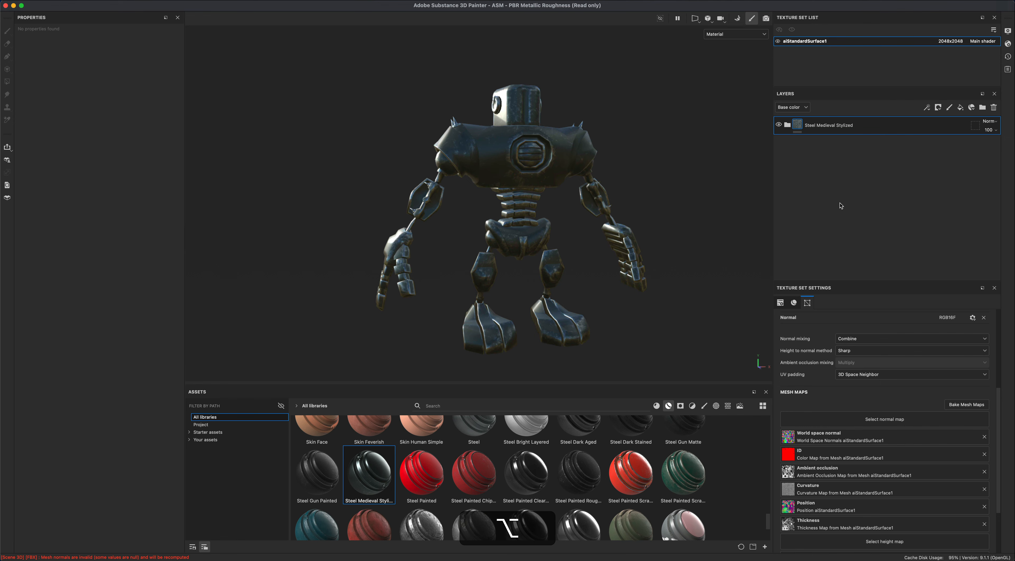
{"action": "left_click", "coordinate": [994, 108]}
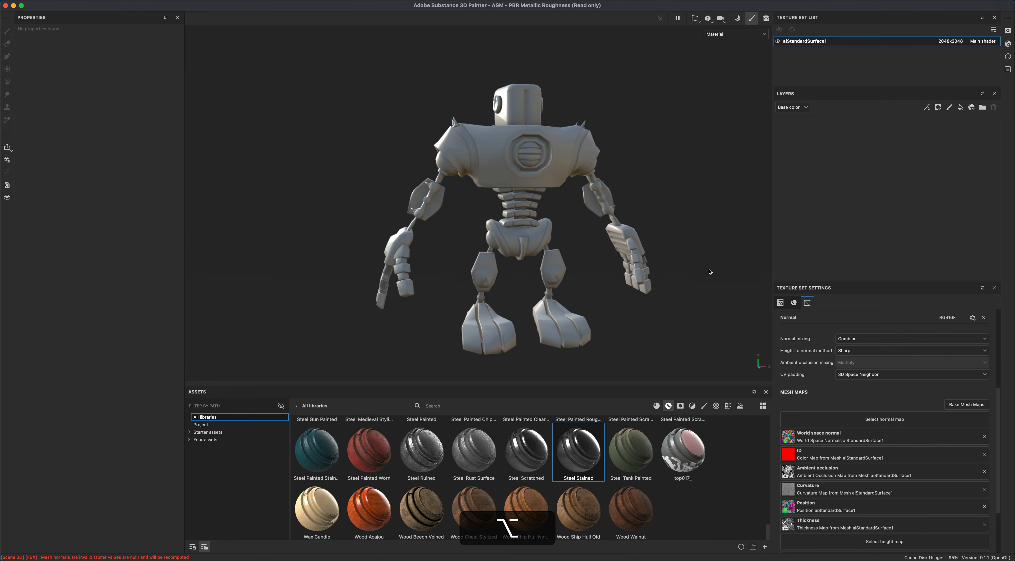
Step: Add a fill layer to the empty layer stack and set its metallic value to 1
{"action": "mouse_move", "coordinate": [685, 290]}
{"action": "left_mouse_down", "text": "alt"}
{"action": "mouse_move", "coordinate": [691, 294]}
{"action": "mouse_move", "coordinate": [679, 296]}
{"action": "left_mouse_up", "text": "alt"}
{"action": "left_click_drag", "start_coordinate": [714, 253], "coordinate": [714, 251], "text": "alt"}
{"action": "left_click_drag", "start_coordinate": [683, 200], "coordinate": [681, 240], "text": "alt"}
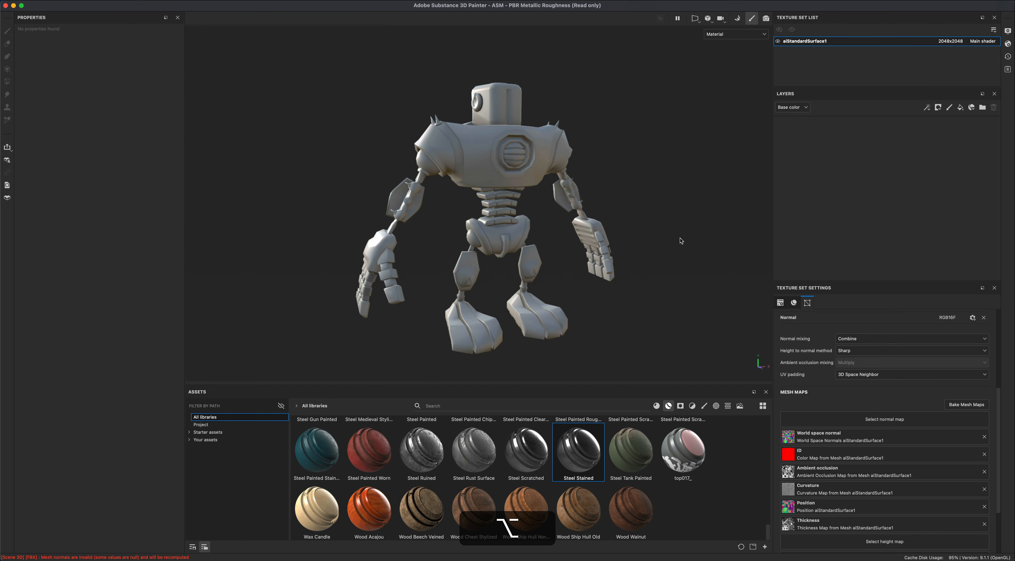
{"action": "left_click", "coordinate": [960, 108]}
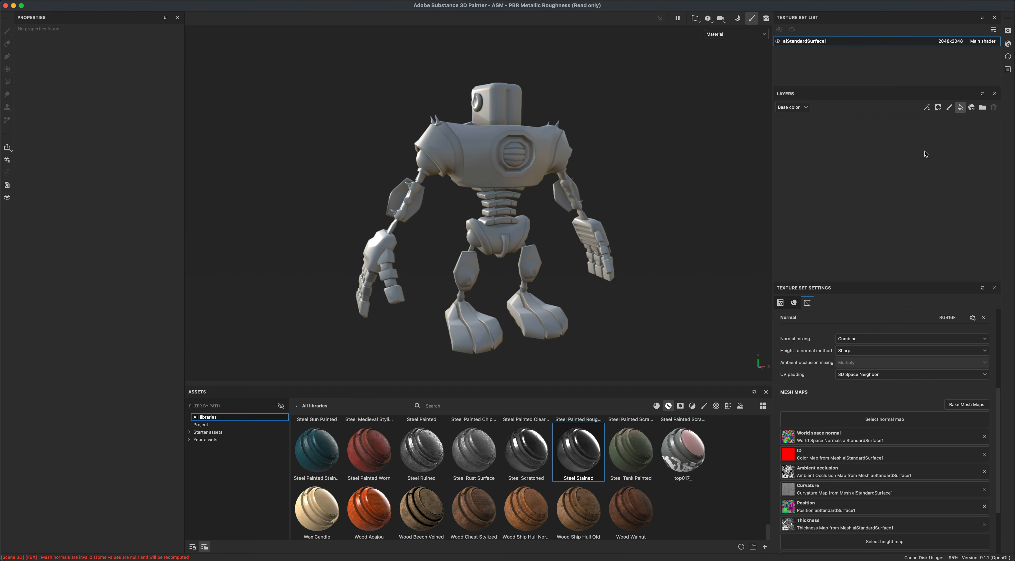
{"action": "left_click_drag", "start_coordinate": [751, 190], "coordinate": [504, 217], "text": "alt"}
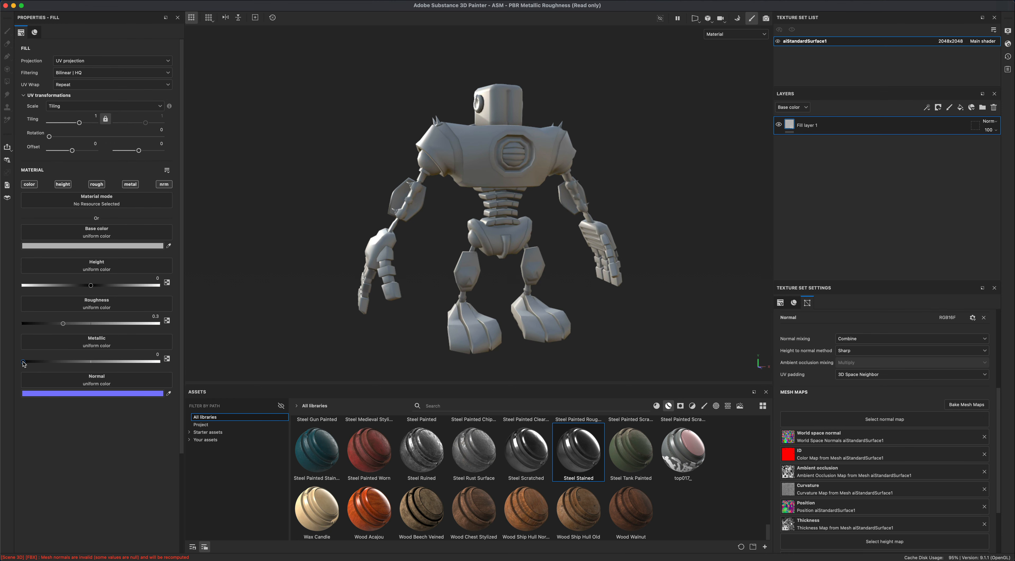
{"action": "left_click_drag", "start_coordinate": [22, 361], "coordinate": [181, 363]}
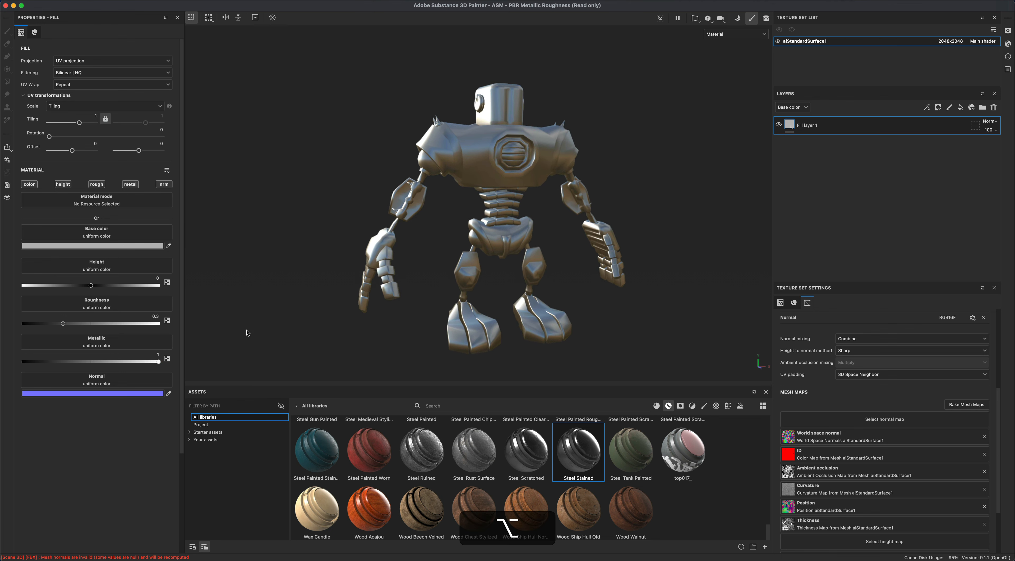
Step: Set the fill layer's base color to mid grey 7D7D7D and its roughness to about 0.21
{"action": "left_click", "coordinate": [119, 247]}
{"action": "left_click_drag", "start_coordinate": [148, 321], "coordinate": [105, 319]}
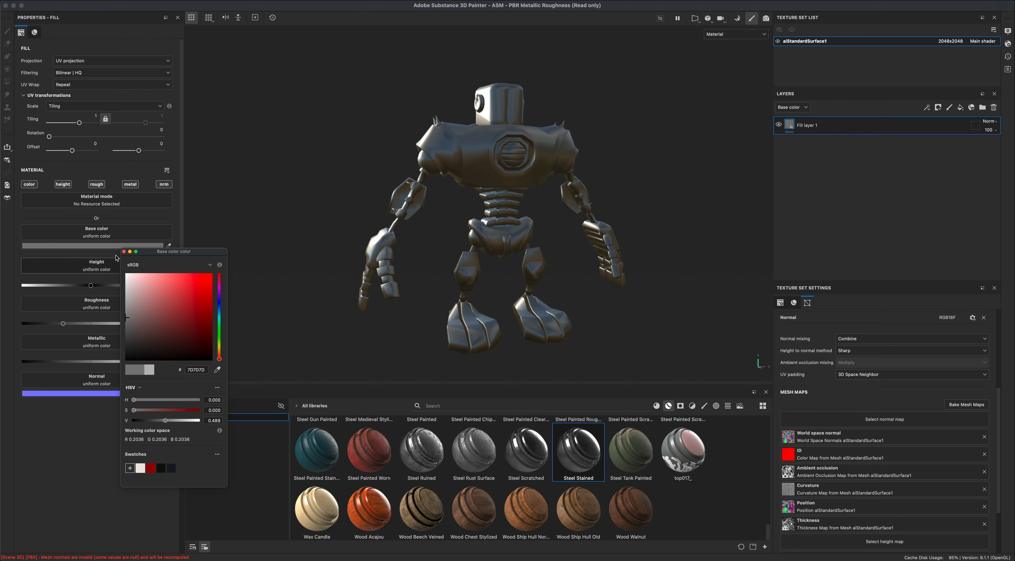
{"action": "left_click", "coordinate": [124, 251]}
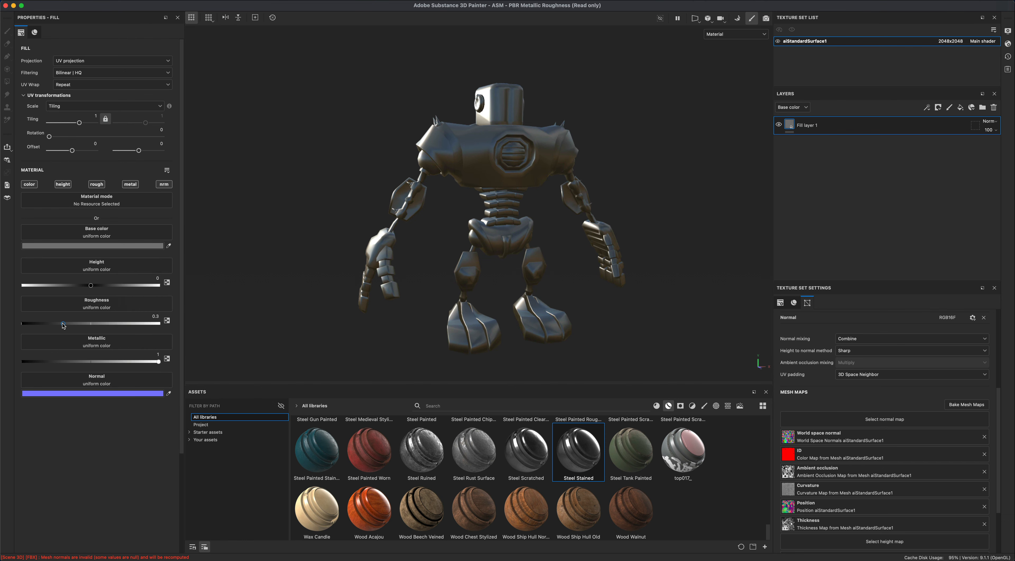
{"action": "mouse_move", "coordinate": [64, 325]}
{"action": "left_mouse_down"}
{"action": "mouse_move", "coordinate": [22, 326]}
{"action": "mouse_move", "coordinate": [193, 327]}
{"action": "mouse_move", "coordinate": [12, 335]}
{"action": "mouse_move", "coordinate": [56, 332]}
{"action": "left_mouse_up"}
{"action": "left_click_drag", "start_coordinate": [292, 256], "coordinate": [293, 282], "text": "alt"}
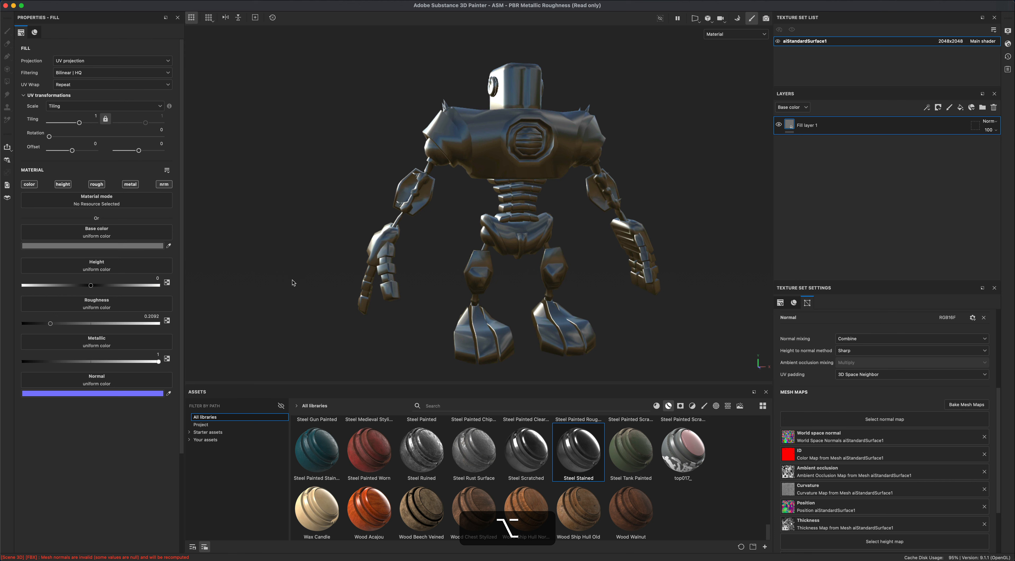
Step: Add a second fill layer above the metal one and give it the near-black bluish base color 121214
{"action": "left_click", "coordinate": [960, 107]}
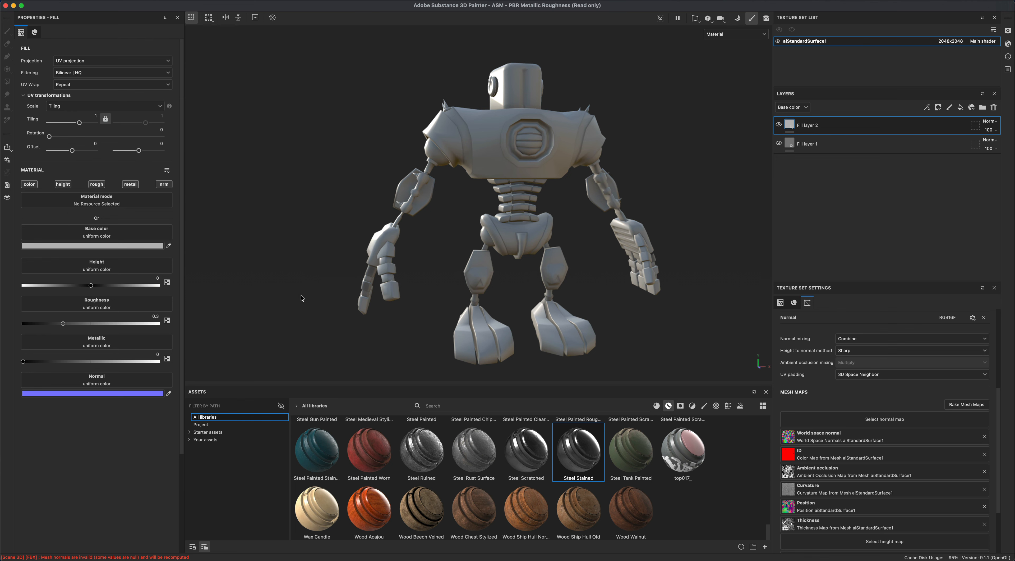
{"action": "left_click_drag", "start_coordinate": [302, 298], "coordinate": [296, 292], "text": "alt"}
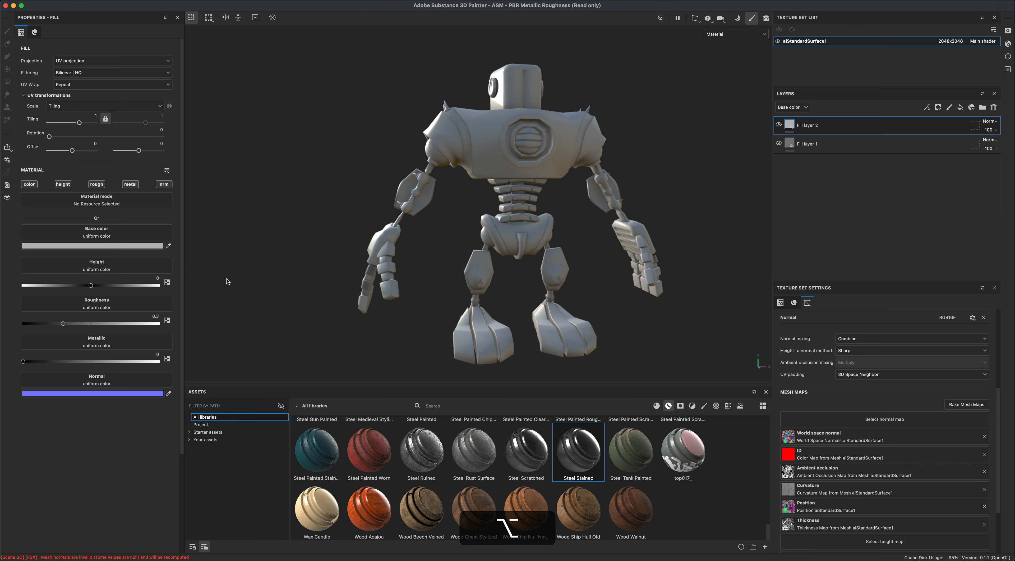
{"action": "left_click", "coordinate": [134, 247]}
{"action": "left_click_drag", "start_coordinate": [152, 327], "coordinate": [119, 365]}
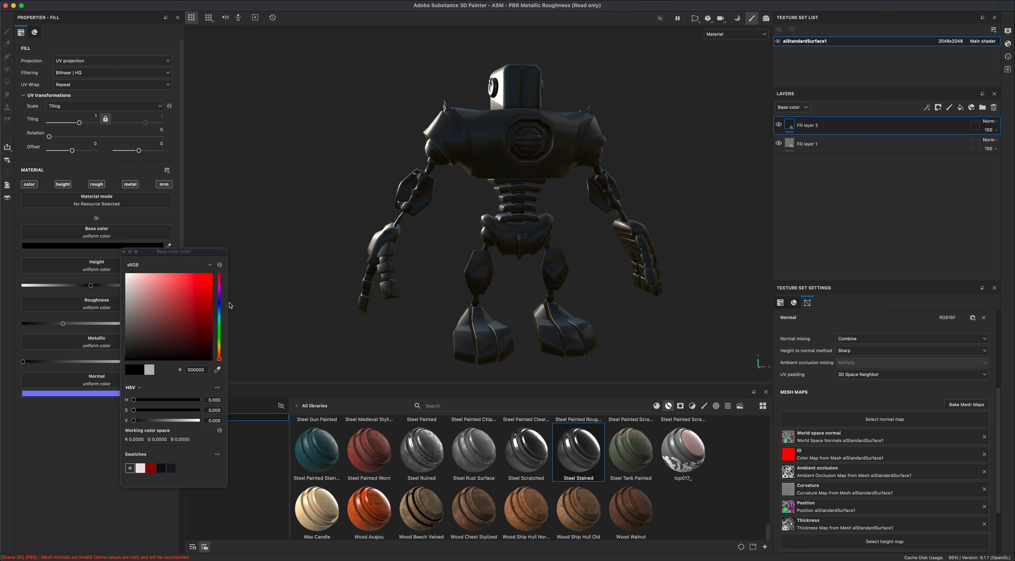
{"action": "left_click", "coordinate": [219, 303]}
{"action": "left_click", "coordinate": [136, 351]}
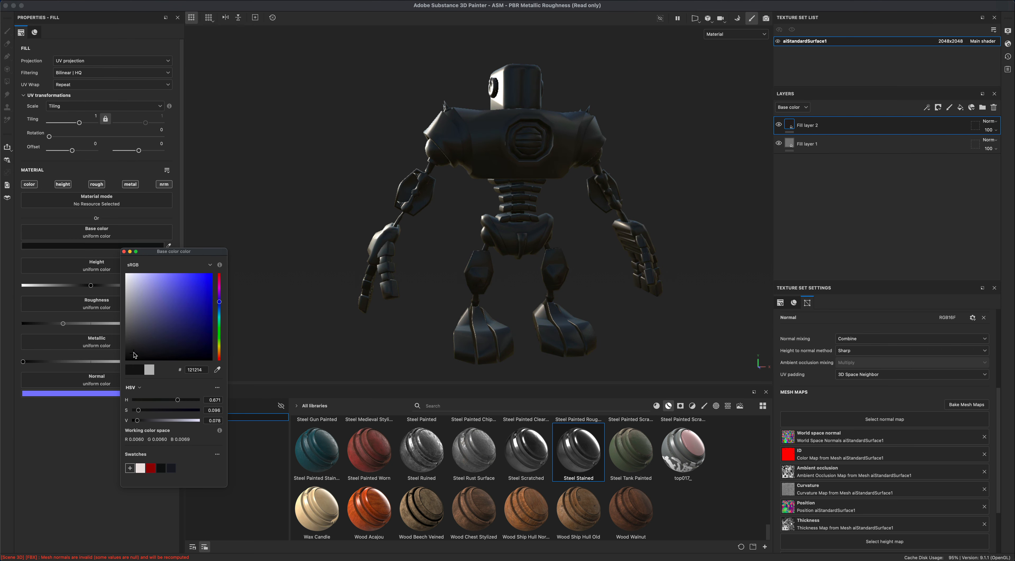
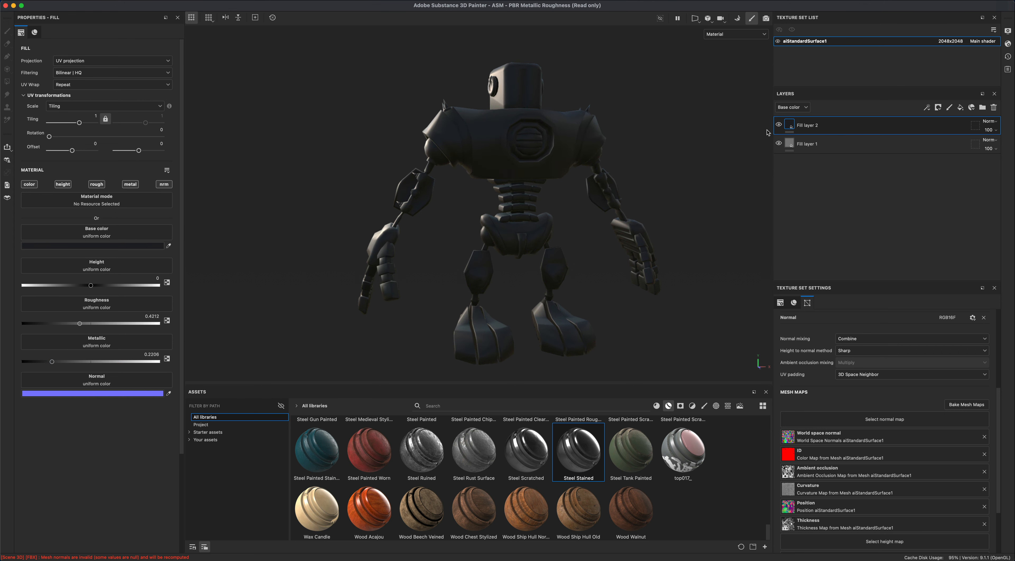
Step: Add a black mask to the dark fill layer and choose Polygon Fill in mesh fill mode
{"action": "right_click", "coordinate": [788, 125]}
{"action": "left_click", "coordinate": [803, 143]}
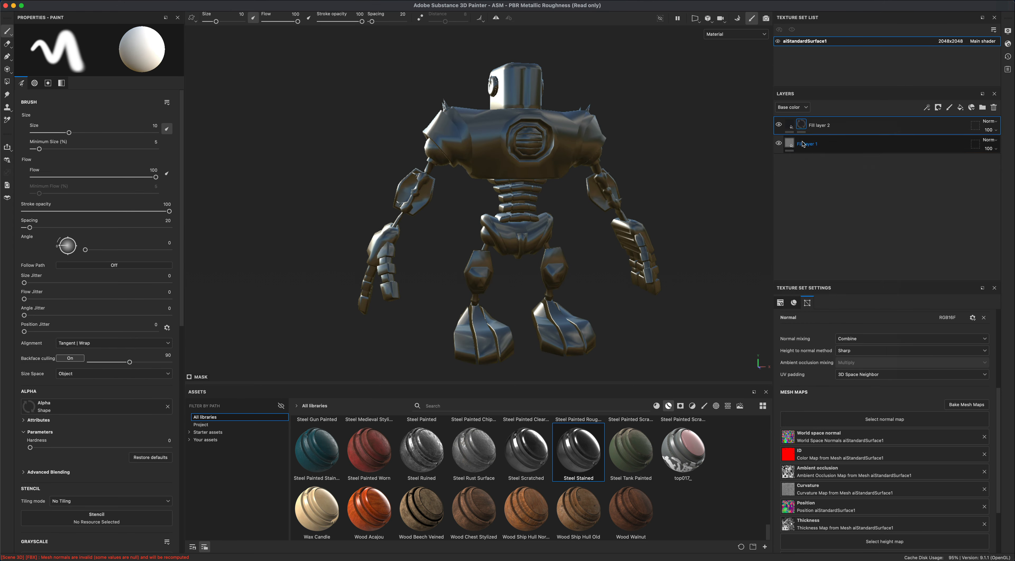
{"action": "middle_click_drag", "start_coordinate": [720, 176], "coordinate": [706, 178], "text": "alt"}
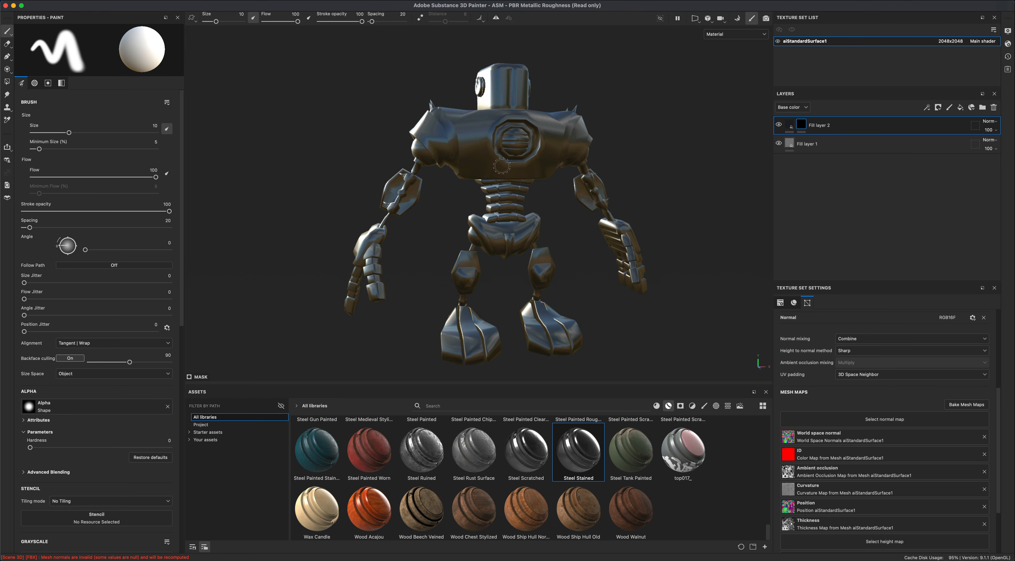
{"action": "left_click", "coordinate": [6, 81]}
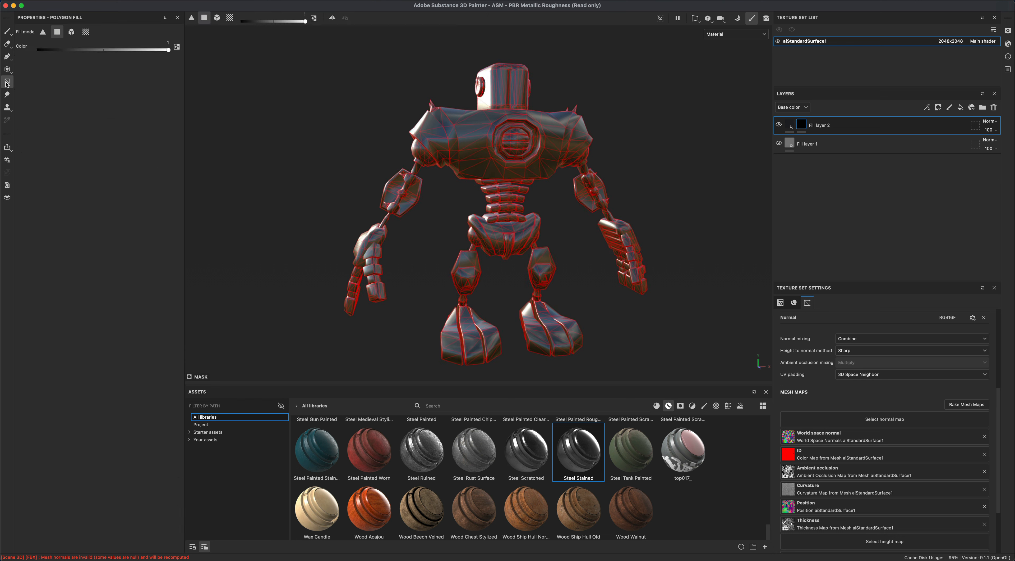
{"action": "left_click", "coordinate": [71, 32]}
{"action": "scroll", "coordinate": [544, 202], "scroll_direction": "up", "scroll_amount": 2}
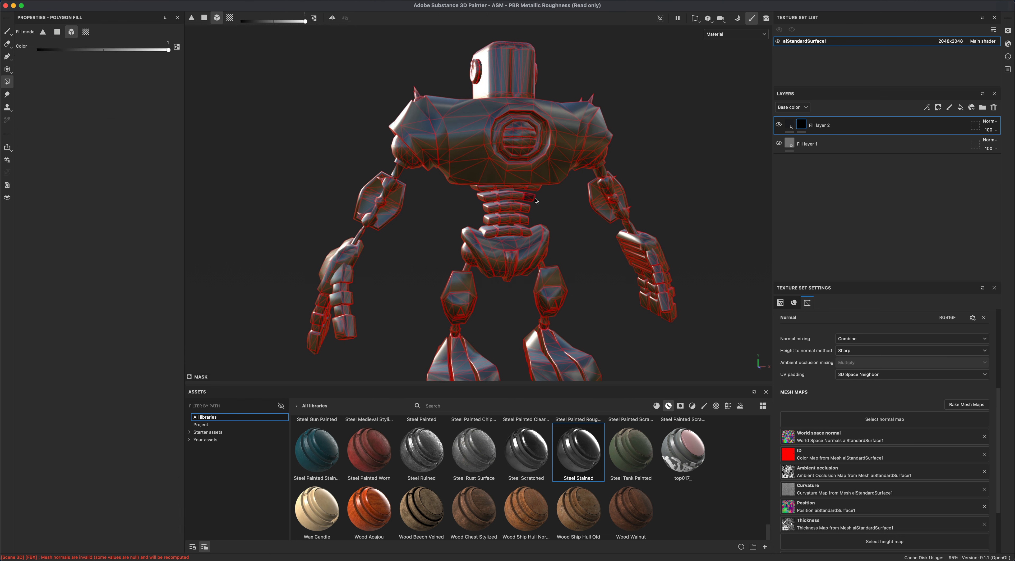
Step: Fill the segments of the robot's waist column in the dark layer's mask
{"action": "left_click", "coordinate": [534, 199]}
{"action": "left_click", "coordinate": [537, 191]}
{"action": "left_click", "coordinate": [529, 210]}
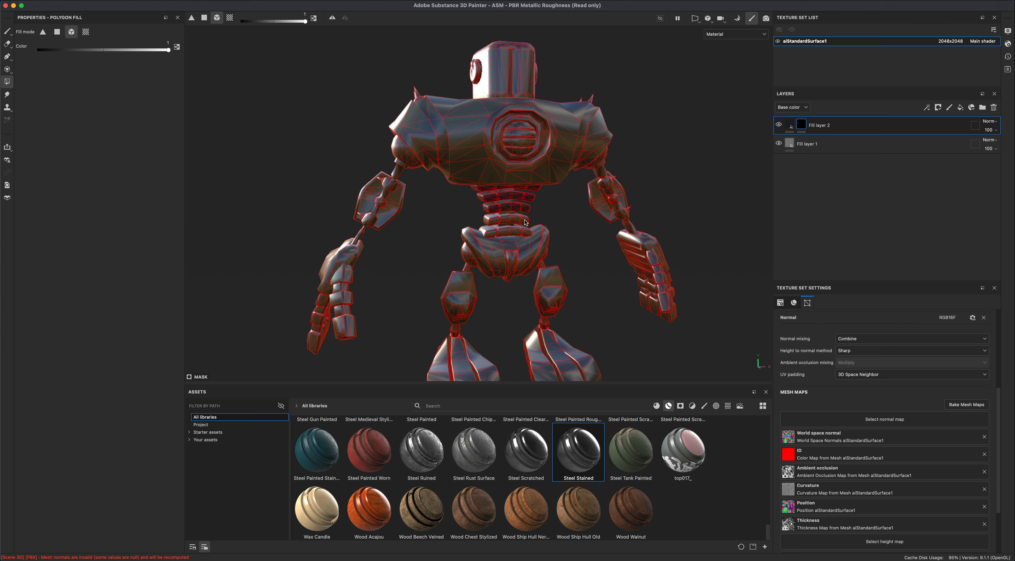
{"action": "left_click", "coordinate": [527, 221]}
{"action": "left_click", "coordinate": [525, 232]}
{"action": "left_click_drag", "start_coordinate": [578, 248], "coordinate": [509, 211], "text": "alt"}
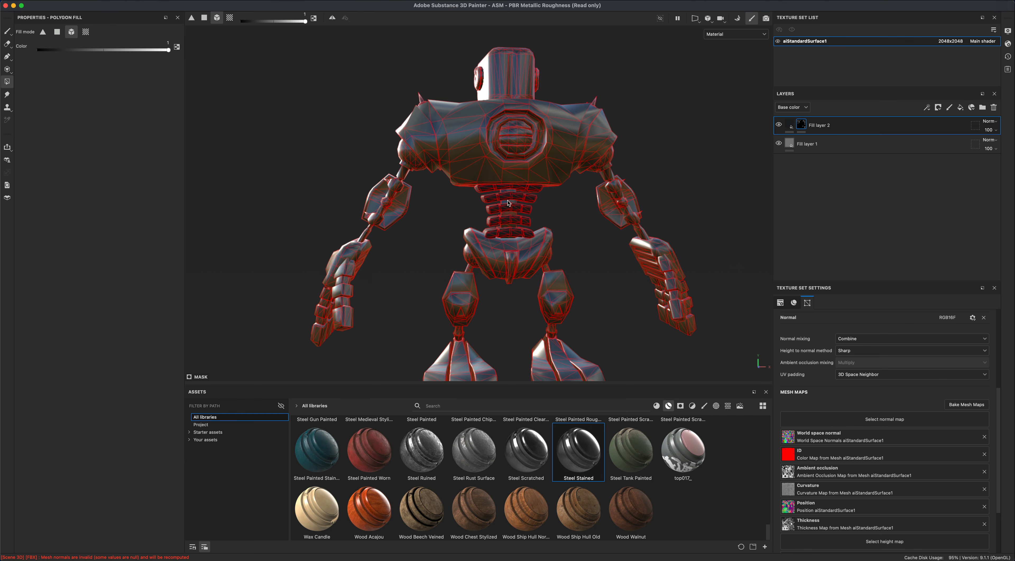
Step: Undo the latest mask fills and turn on symmetry for the polygon fill
{"action": "key", "text": "alt+super+z"}
{"action": "left_click_drag", "start_coordinate": [509, 204], "coordinate": [445, 303], "text": "alt"}
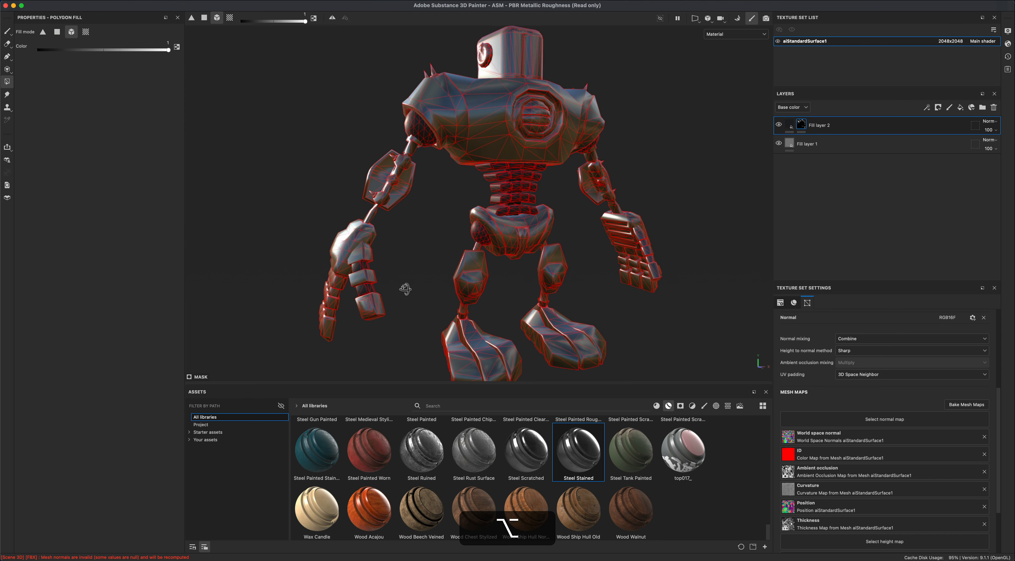
{"action": "key", "text": "alt+super+z"}
{"action": "key", "text": "super+z"}
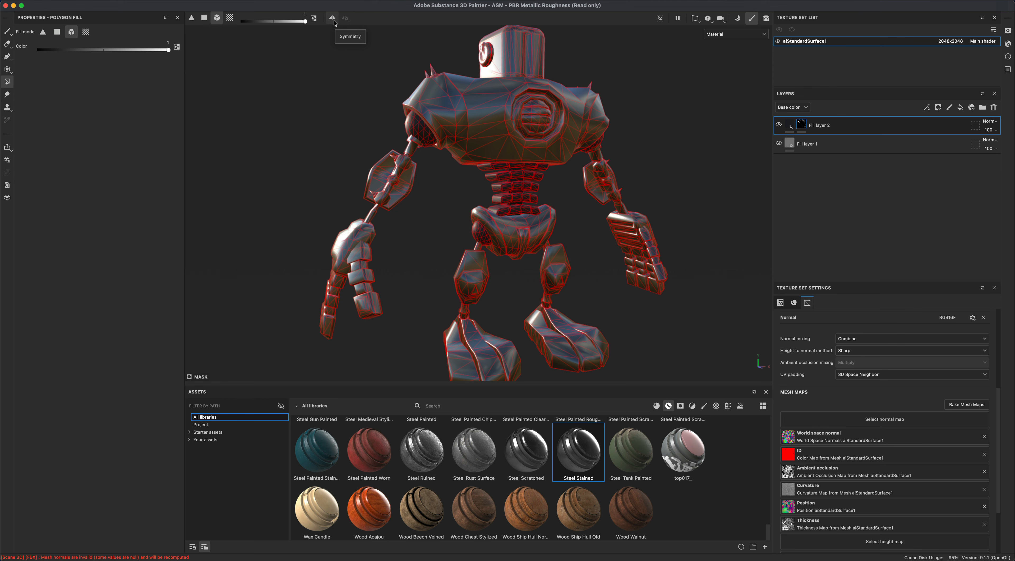
{"action": "left_click", "coordinate": [333, 22]}
Step: Try to fill the upper part of the foot in the mask with mesh fill, and undo it
{"action": "left_click_drag", "start_coordinate": [597, 225], "coordinate": [575, 227], "text": "alt"}
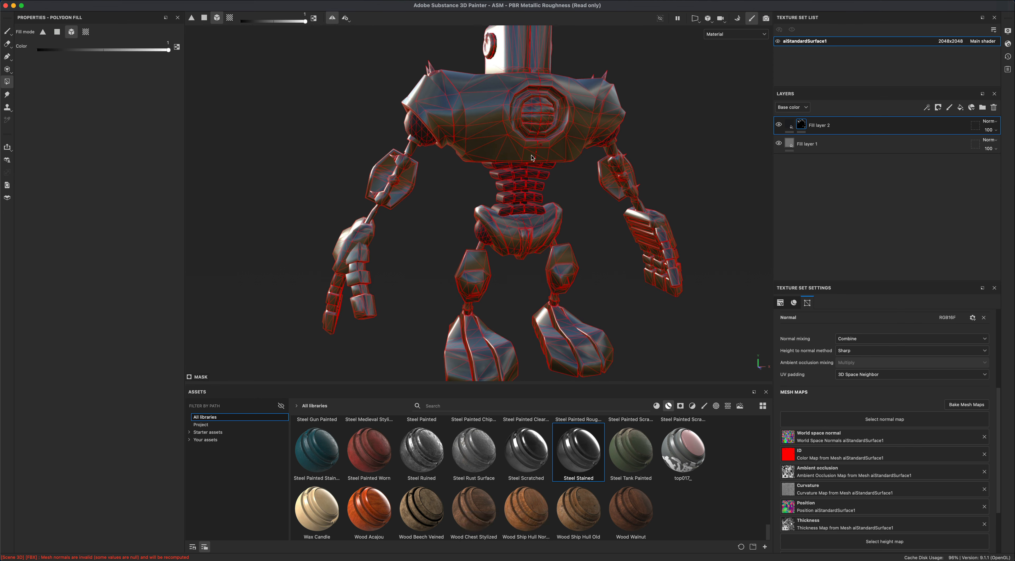
{"action": "left_click_drag", "start_coordinate": [533, 157], "coordinate": [384, 266], "text": "alt"}
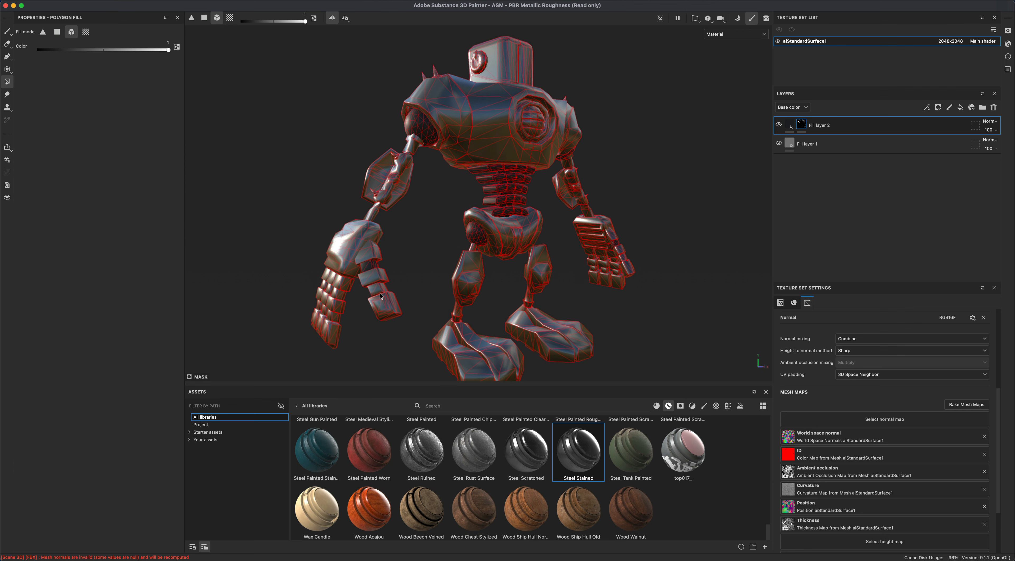
{"action": "left_click_drag", "start_coordinate": [373, 271], "coordinate": [410, 302], "text": "alt"}
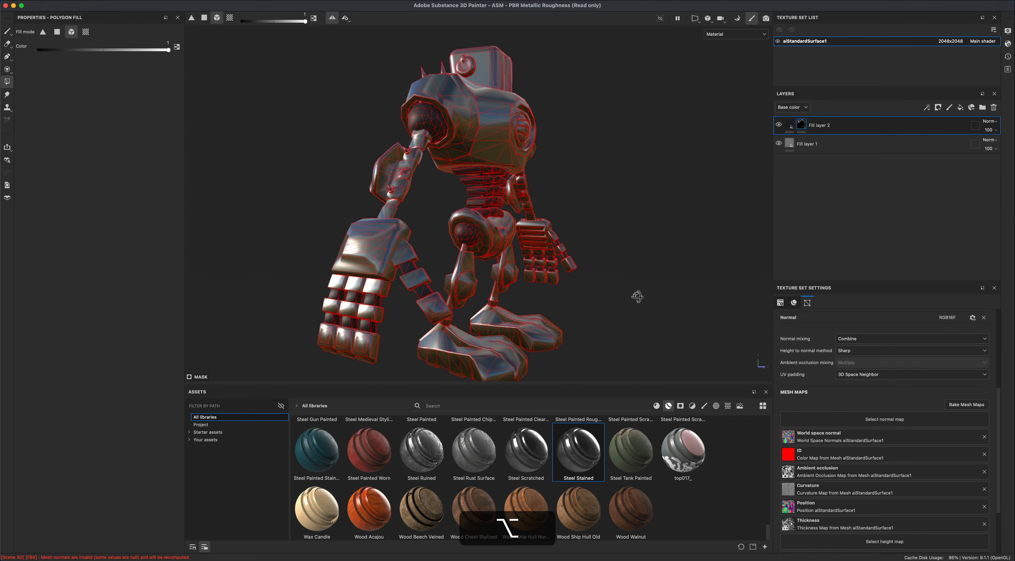
{"action": "left_click_drag", "start_coordinate": [638, 296], "coordinate": [520, 259], "text": "alt"}
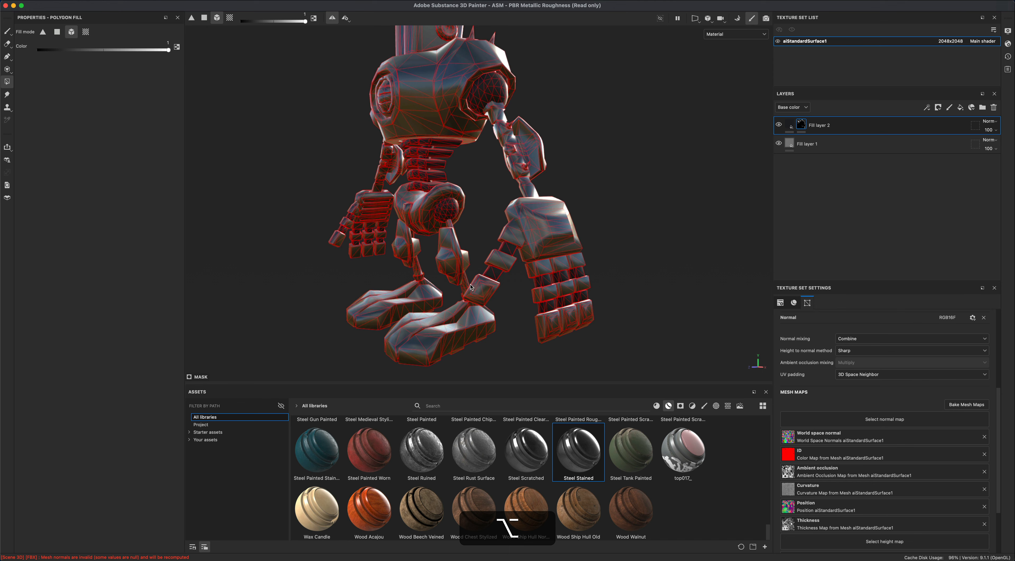
{"action": "right_click_drag", "start_coordinate": [471, 275], "coordinate": [519, 286], "text": "alt"}
{"action": "left_click_drag", "start_coordinate": [632, 258], "coordinate": [538, 301], "text": "alt"}
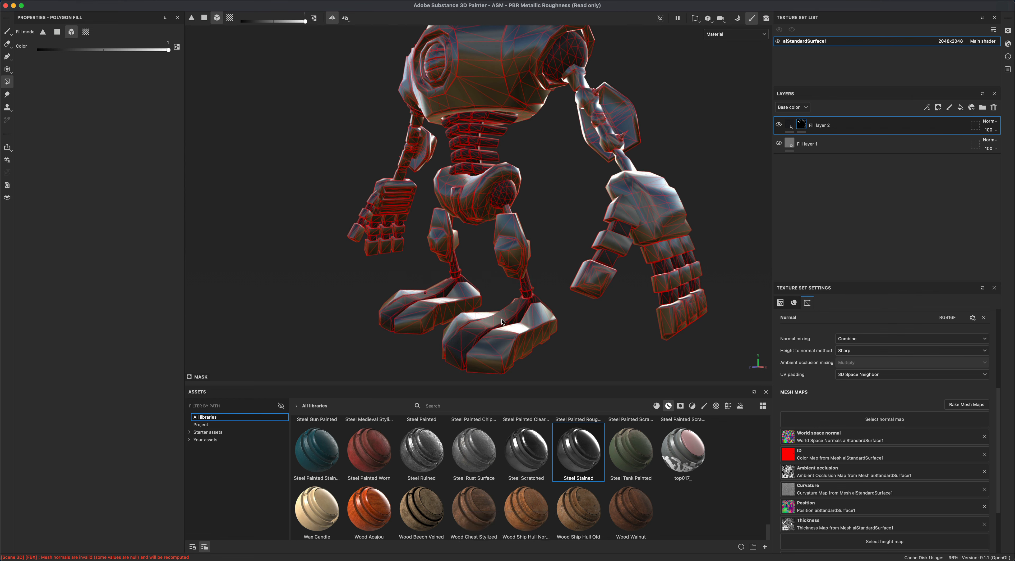
{"action": "key", "text": "super+z"}
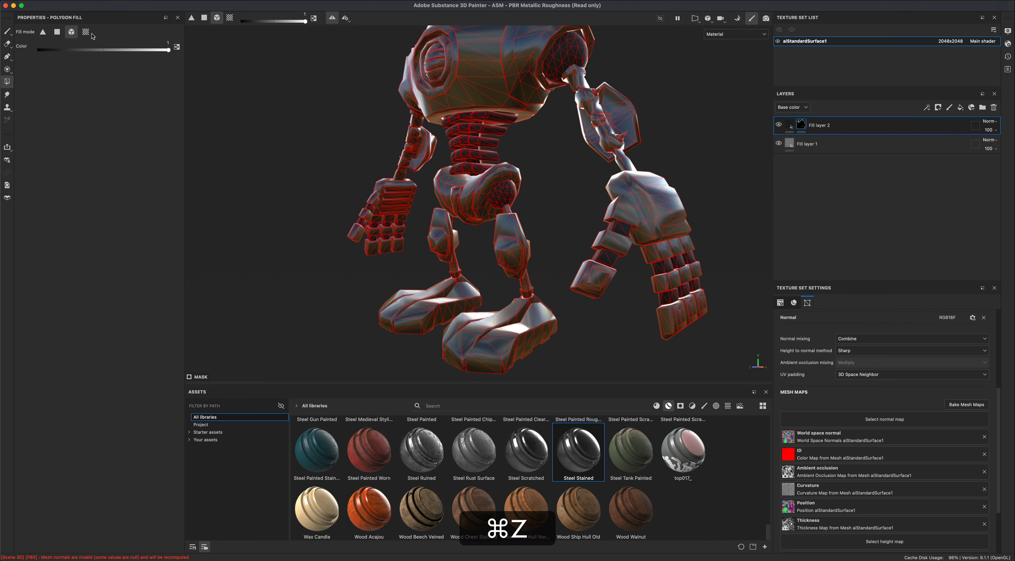
Step: Change Polygon Fill to UV chunk mode and fill the sole sections under the feet in the dark layer's mask
{"action": "left_click", "coordinate": [86, 32]}
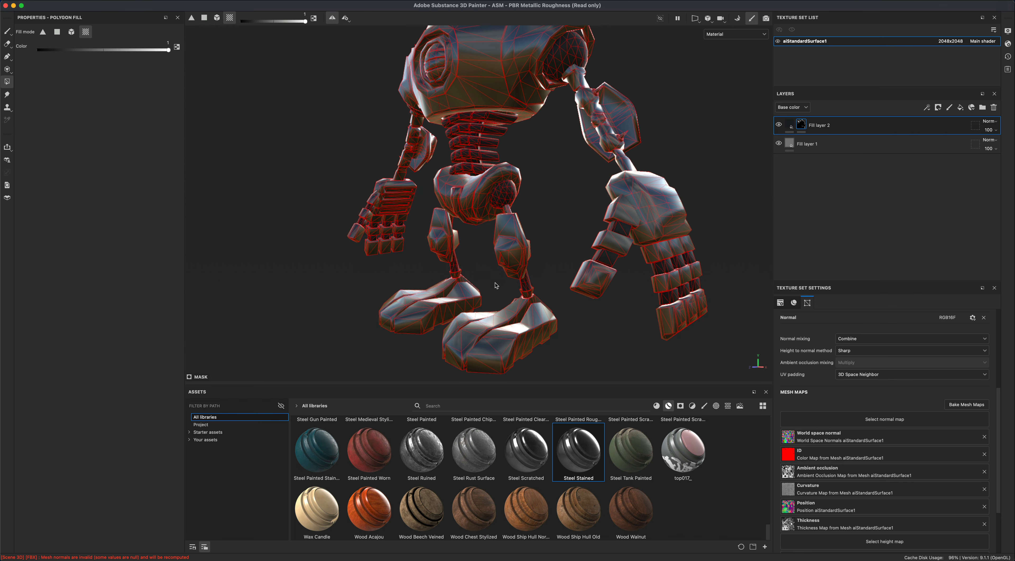
{"action": "left_click_drag", "start_coordinate": [497, 284], "coordinate": [505, 278], "text": "alt"}
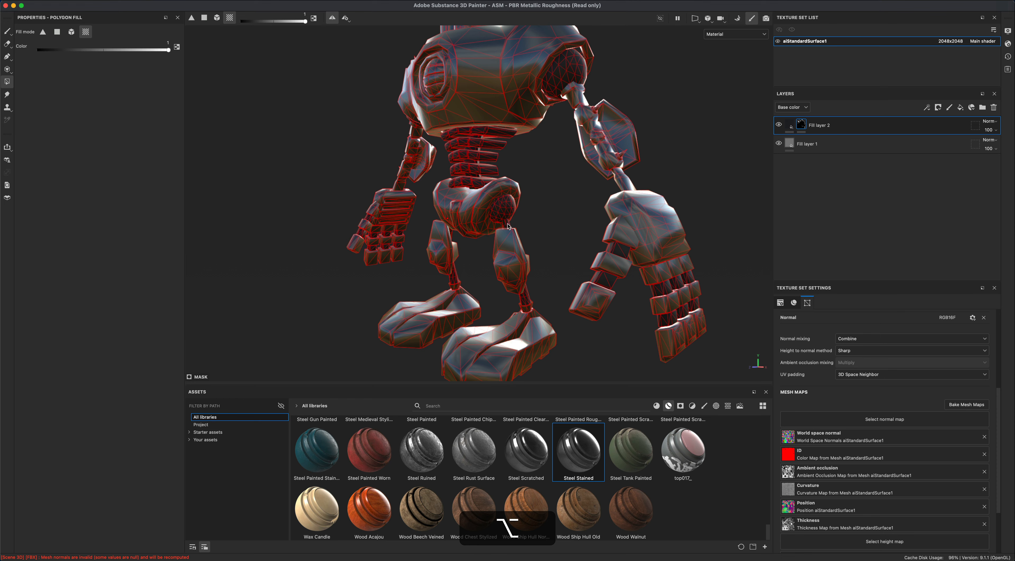
{"action": "left_click_drag", "start_coordinate": [509, 226], "coordinate": [515, 304], "text": "alt"}
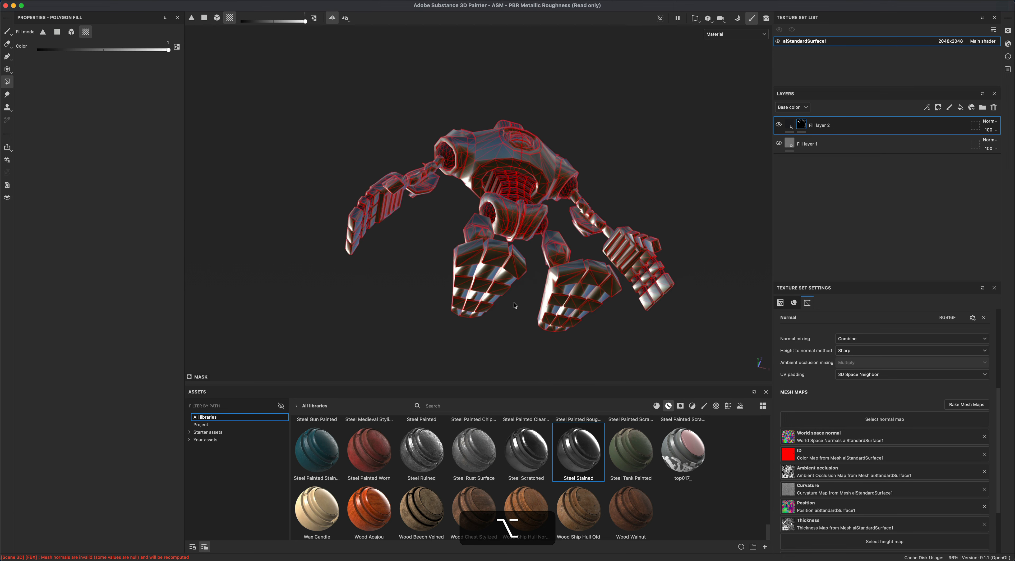
{"action": "scroll", "coordinate": [515, 305], "scroll_direction": "up", "scroll_amount": 5}
{"action": "left_click", "coordinate": [490, 279]}
{"action": "left_click", "coordinate": [470, 275]}
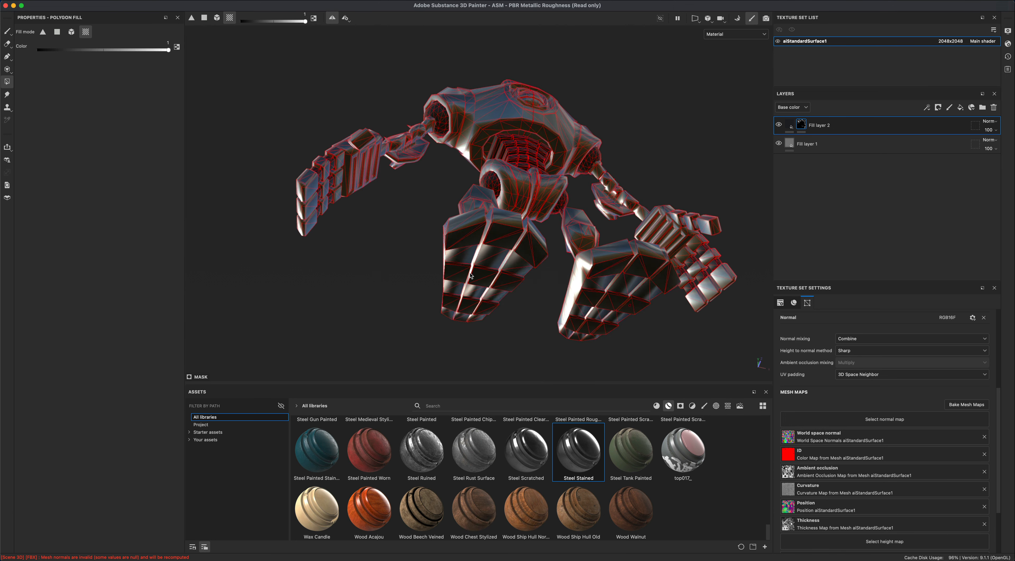
Step: Try to fill the area beside the round back vent in the dark layer's mask, and undo it
{"action": "left_click_drag", "start_coordinate": [534, 317], "coordinate": [584, 295], "text": "alt"}
{"action": "middle_click_drag", "start_coordinate": [582, 293], "coordinate": [590, 303], "text": "alt"}
{"action": "right_click_drag", "start_coordinate": [554, 299], "coordinate": [584, 293], "text": "alt"}
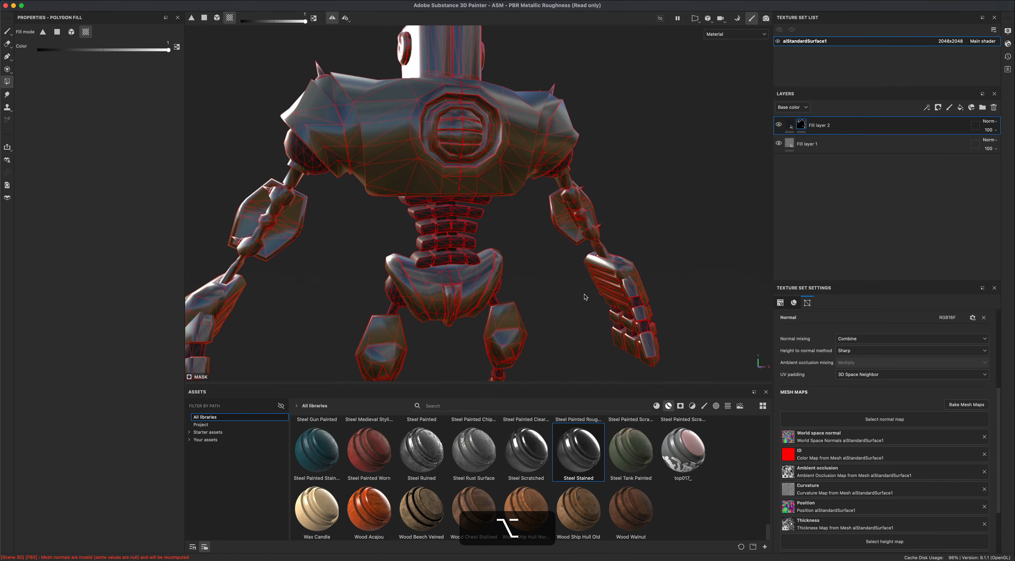
{"action": "middle_click_drag", "start_coordinate": [570, 297], "coordinate": [585, 338], "text": "alt"}
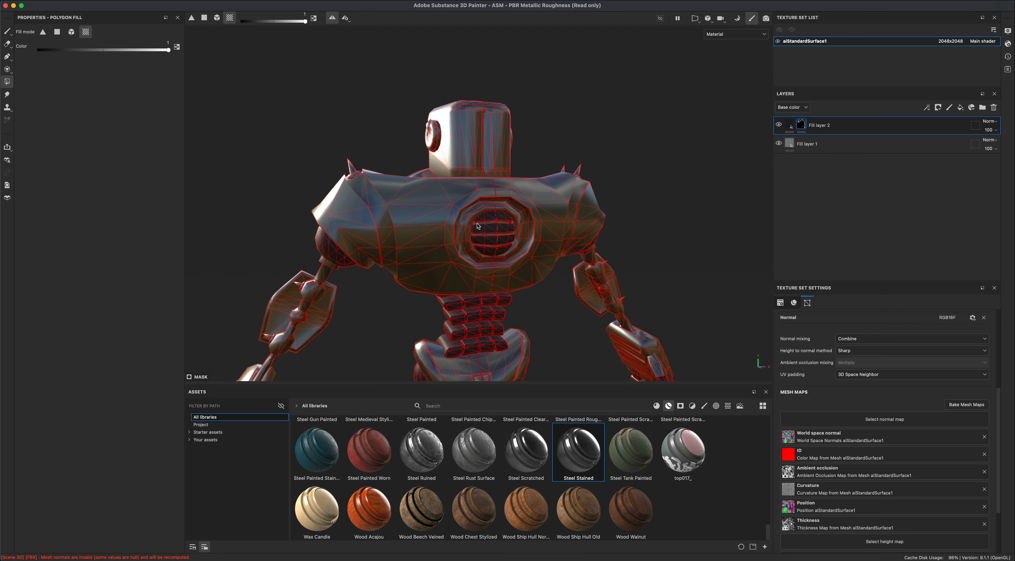
{"action": "left_click_drag", "start_coordinate": [491, 240], "coordinate": [465, 243], "text": "alt"}
{"action": "right_click_drag", "start_coordinate": [524, 224], "coordinate": [546, 239], "text": "alt"}
{"action": "left_click_drag", "start_coordinate": [526, 245], "coordinate": [457, 173], "text": "alt"}
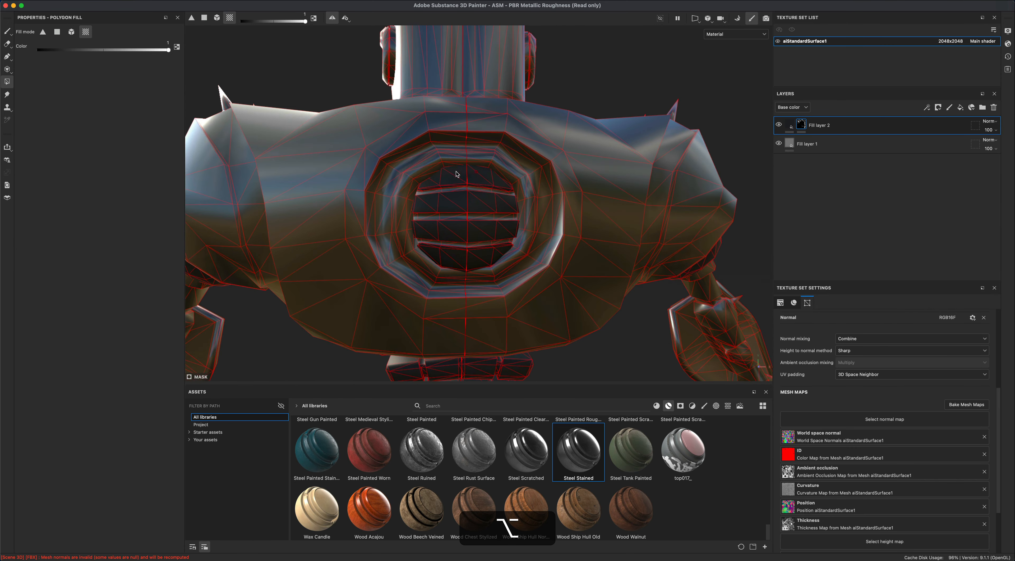
{"action": "left_click", "coordinate": [406, 229]}
{"action": "key", "text": "super+z"}
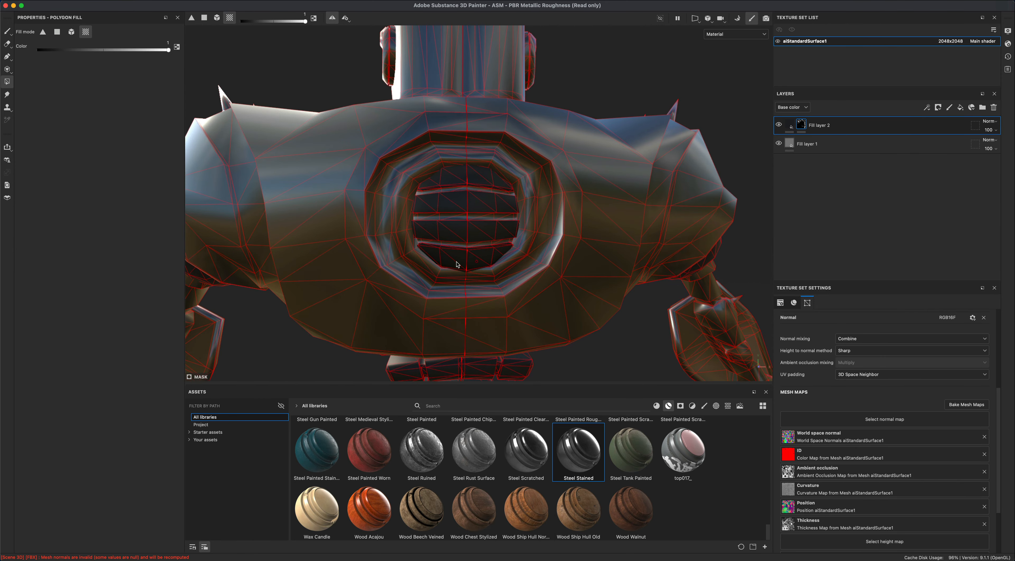
Step: Switch to the Paint tool and rotate the environment lighting around the robot to about 117
{"action": "scroll", "coordinate": [457, 266], "scroll_direction": "down", "scroll_amount": 10}
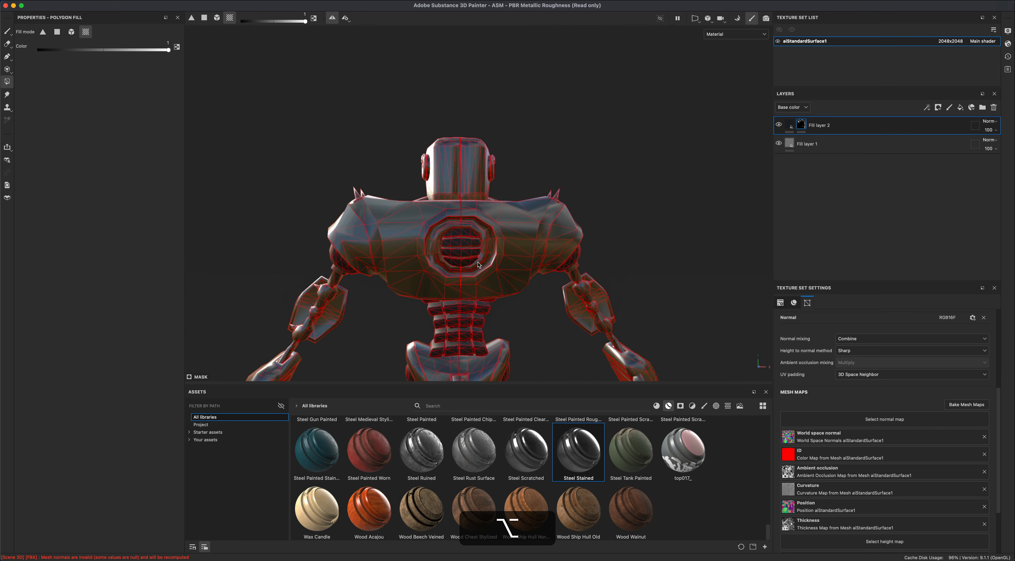
{"action": "middle_click_drag", "start_coordinate": [458, 267], "coordinate": [486, 250], "text": "alt"}
{"action": "mouse_move", "coordinate": [487, 250]}
{"action": "left_mouse_down", "text": "alt"}
{"action": "mouse_move", "coordinate": [473, 254]}
{"action": "mouse_move", "coordinate": [492, 255]}
{"action": "left_mouse_up", "text": "alt"}
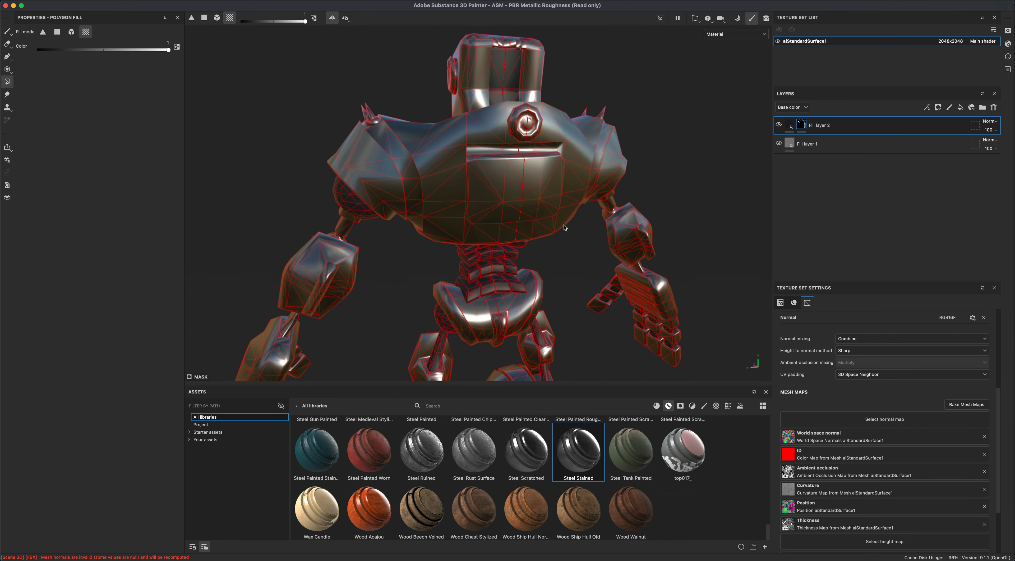
{"action": "scroll", "coordinate": [573, 255], "scroll_direction": "down", "scroll_amount": 8}
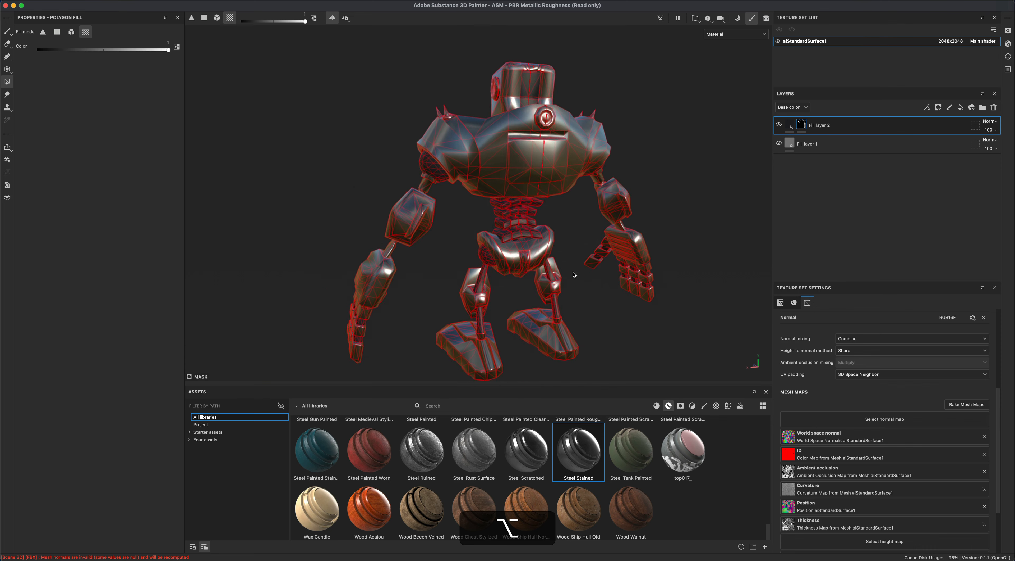
{"action": "middle_click_drag", "start_coordinate": [573, 273], "coordinate": [568, 252], "text": "alt"}
{"action": "left_click_drag", "start_coordinate": [567, 252], "coordinate": [568, 236], "text": "alt"}
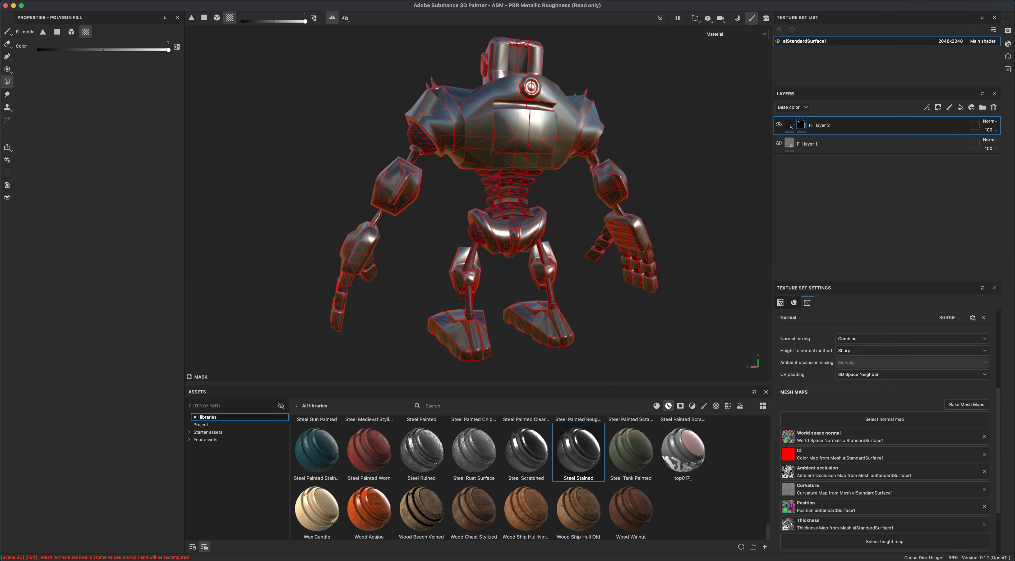
{"action": "left_click", "coordinate": [7, 30]}
{"action": "mouse_move", "coordinate": [329, 177]}
{"action": "left_mouse_down", "text": "alt+shift"}
{"action": "mouse_move", "coordinate": [335, 186]}
{"action": "mouse_move", "coordinate": [310, 182]}
{"action": "left_mouse_up", "text": "alt+shift"}
{"action": "mouse_move", "coordinate": [310, 182]}
{"action": "right_mouse_down", "text": "alt+shift"}
{"action": "mouse_move", "coordinate": [247, 187]}
{"action": "mouse_move", "coordinate": [342, 179]}
{"action": "mouse_move", "coordinate": [317, 177]}
{"action": "right_mouse_up", "text": "alt+shift"}
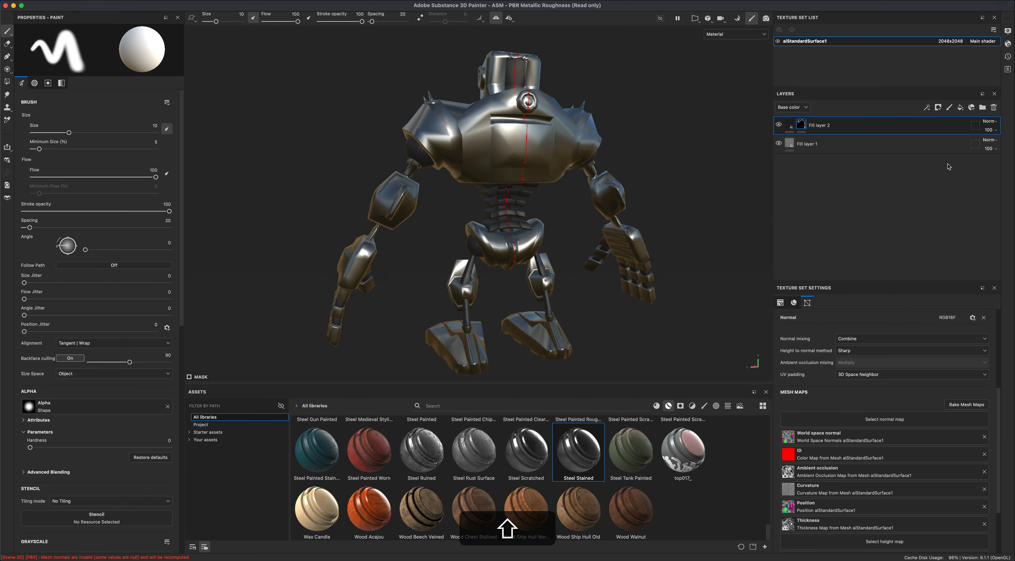
Step: Set the environment map in the display settings to Glazed Patio
{"action": "left_click", "coordinate": [1009, 31]}
{"action": "left_click", "coordinate": [735, 103]}
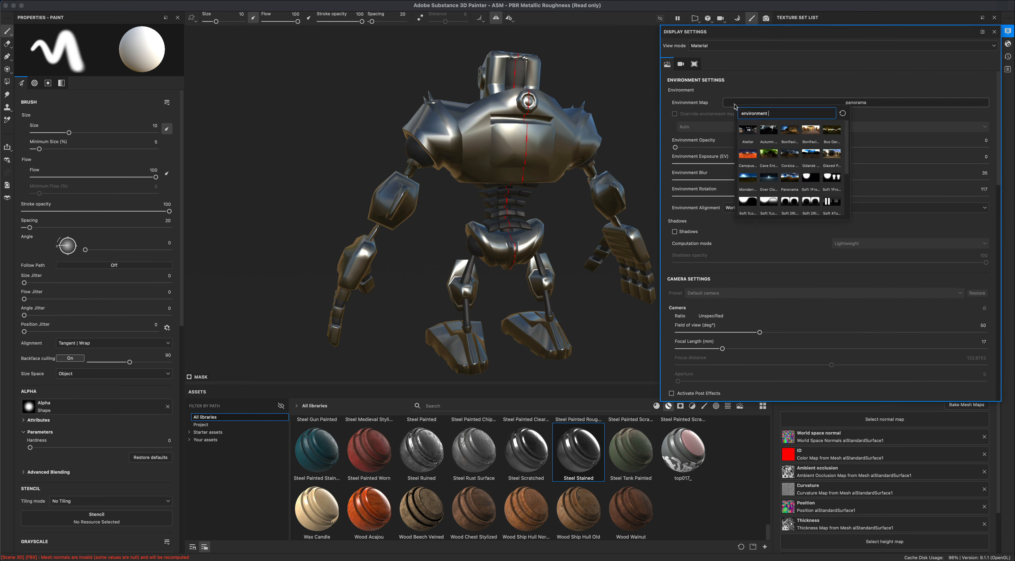
{"action": "left_click", "coordinate": [829, 155]}
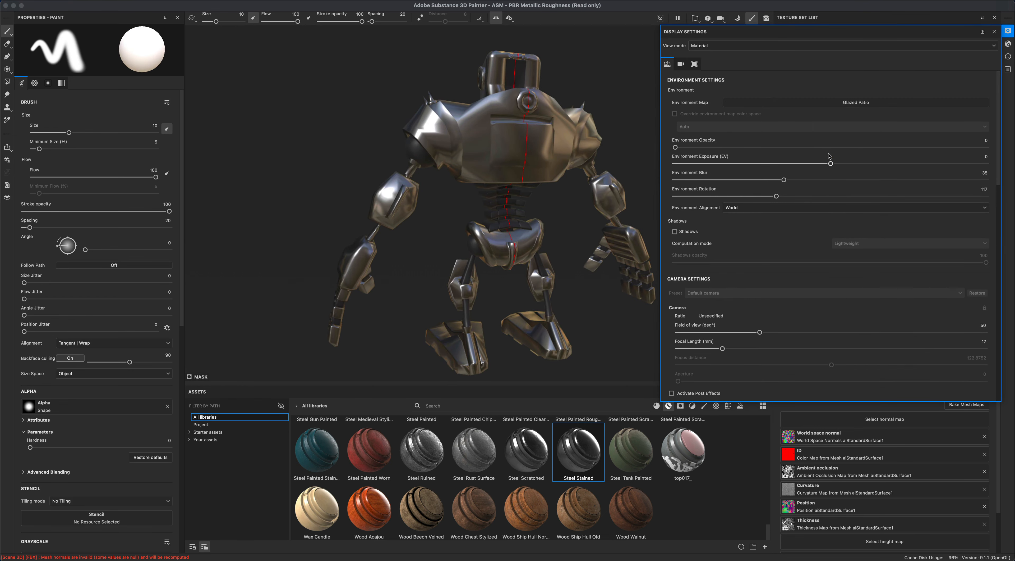
Step: Try the Soft 2RingLowContrast and Studio 80s Horror Flick A environment maps on the robot
{"action": "left_click", "coordinate": [816, 104]}
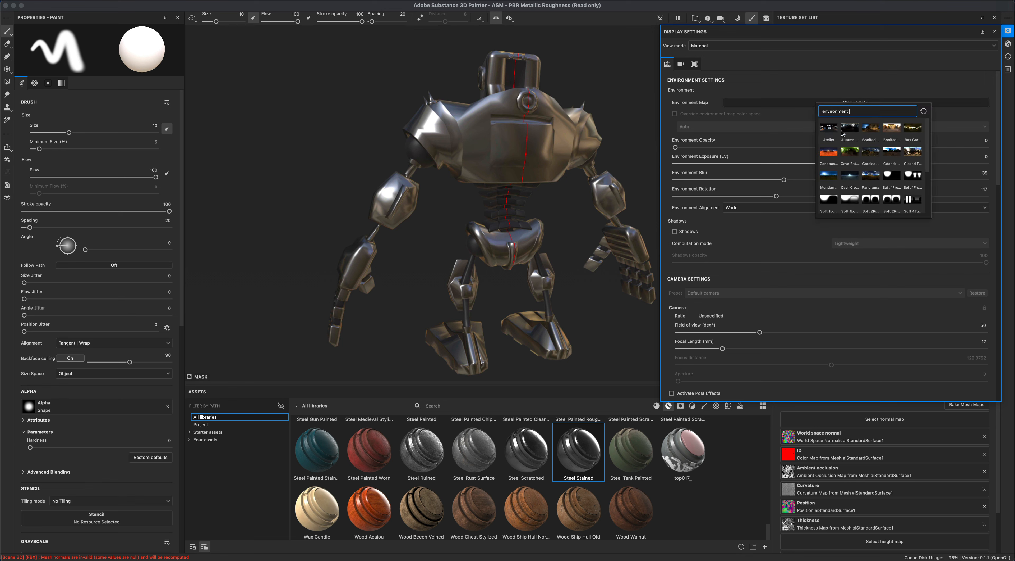
{"action": "left_click", "coordinate": [889, 200]}
{"action": "left_click", "coordinate": [868, 103]}
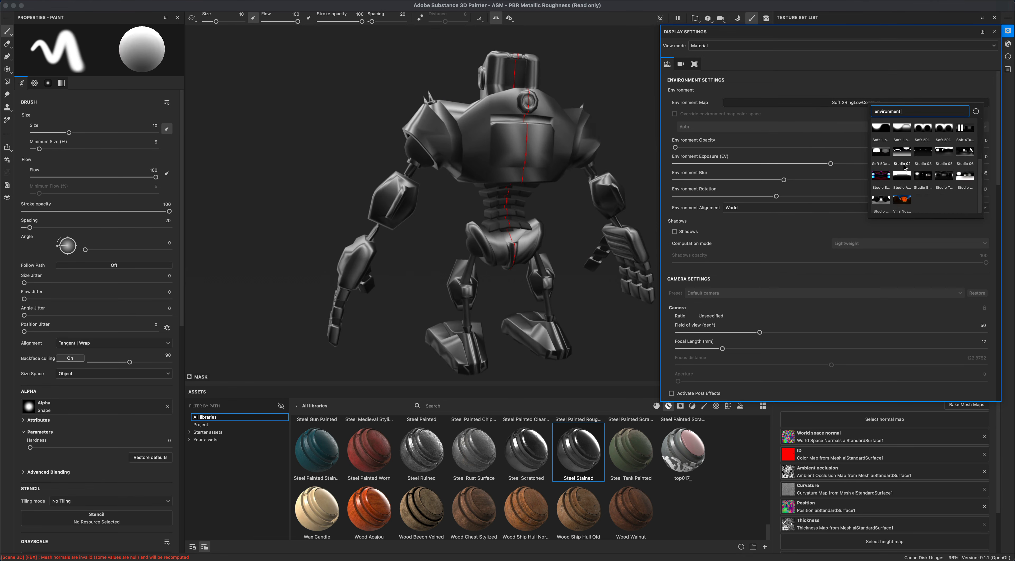
{"action": "left_click", "coordinate": [880, 178]}
Step: Rotate the environment lighting to about 4 and switch the environment map back to Glazed Patio
{"action": "left_click_drag", "start_coordinate": [531, 189], "coordinate": [915, 199], "text": "alt"}
{"action": "right_click_drag", "start_coordinate": [535, 218], "coordinate": [500, 221], "text": "alt+shift"}
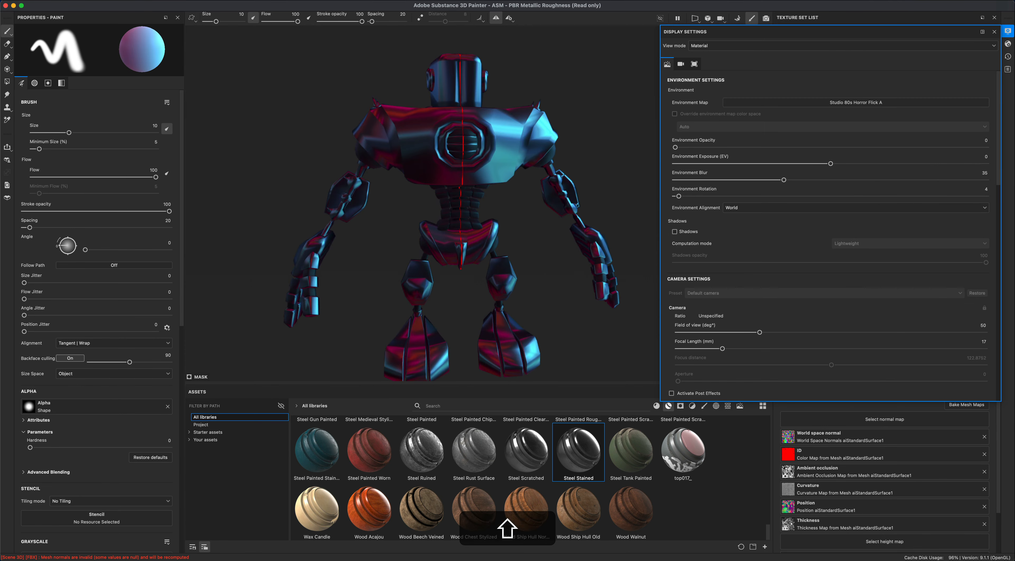
{"action": "left_click", "coordinate": [893, 105]}
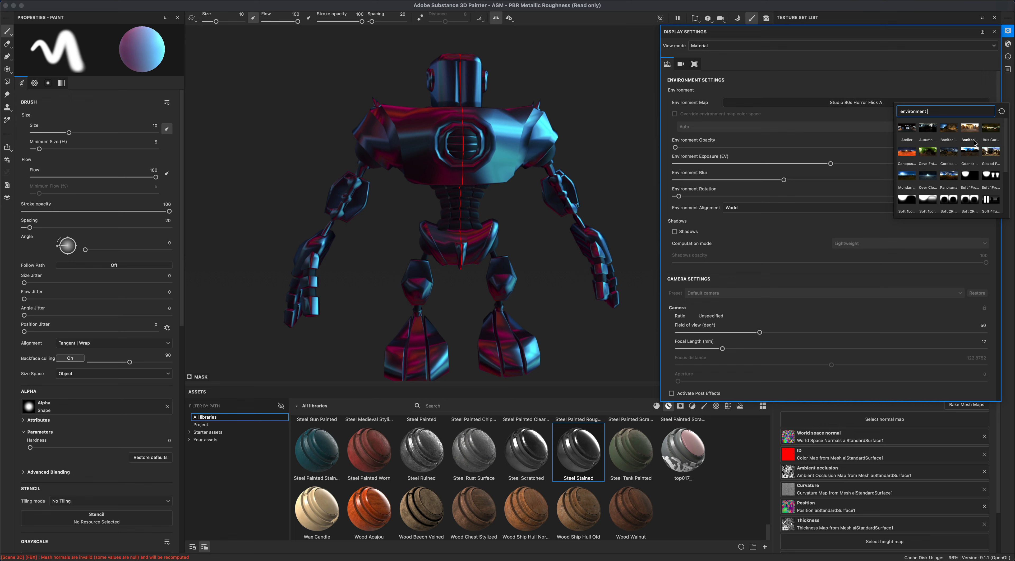
{"action": "left_click", "coordinate": [997, 152]}
{"action": "key", "text": "alt"}
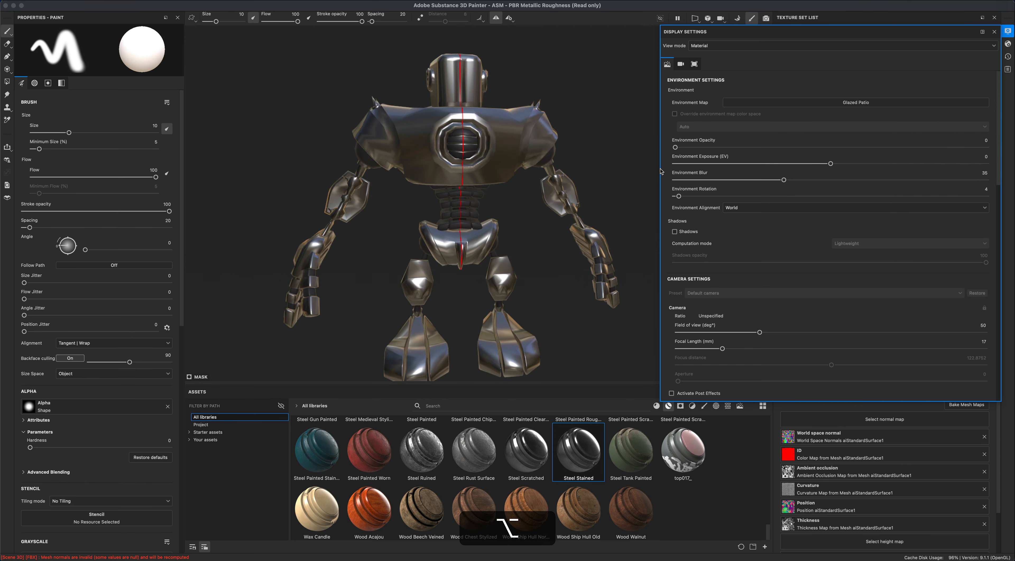
{"action": "middle_click_drag", "start_coordinate": [602, 161], "coordinate": [637, 163], "text": "alt"}
{"action": "right_click_drag", "start_coordinate": [637, 162], "coordinate": [649, 217], "text": "alt"}
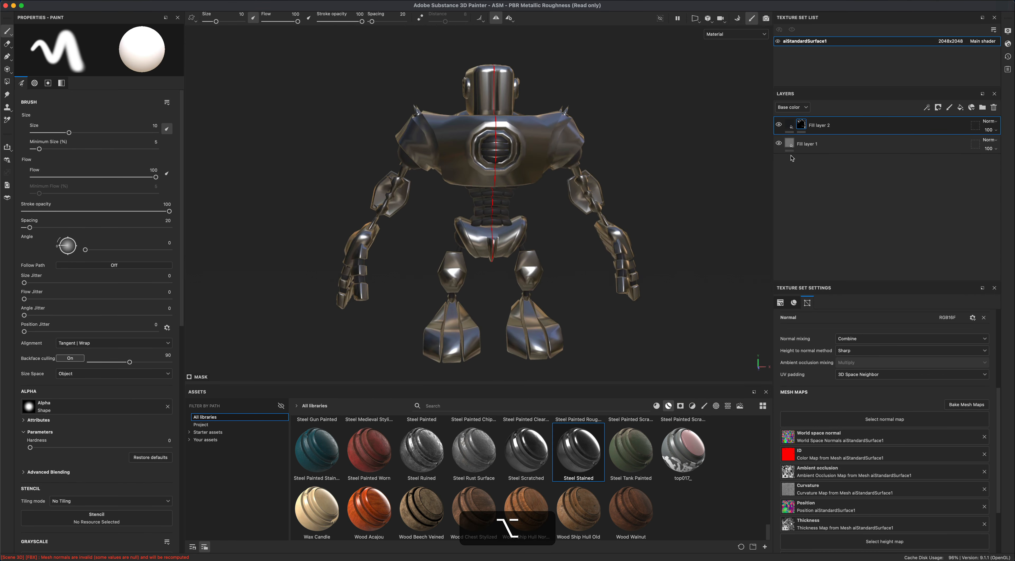
Step: Lighten Fill layer 1's base color to a light gray and set its roughness to about 0.36
{"action": "left_click", "coordinate": [788, 142]}
{"action": "left_click", "coordinate": [151, 248]}
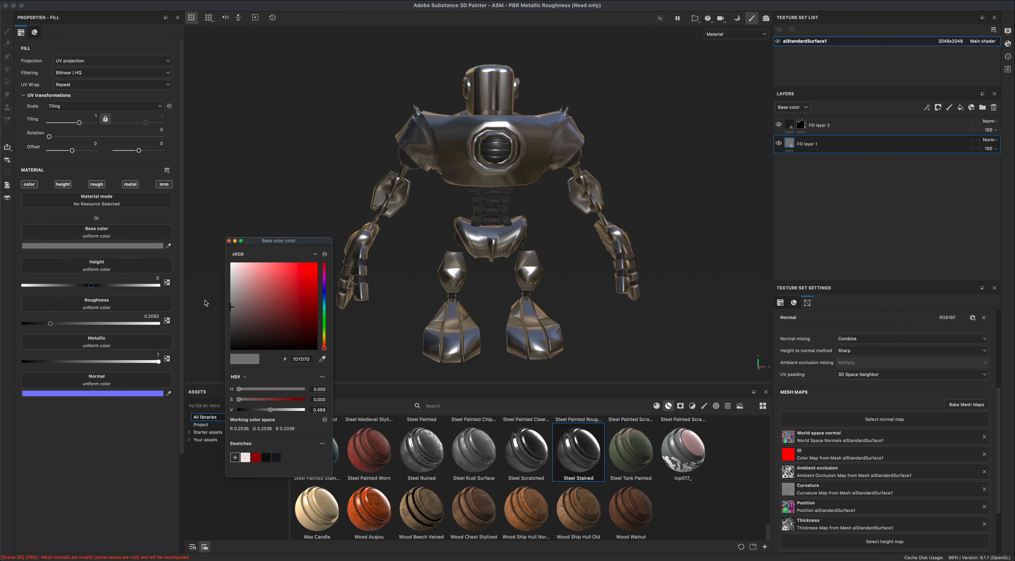
{"action": "left_click_drag", "start_coordinate": [250, 305], "coordinate": [188, 251]}
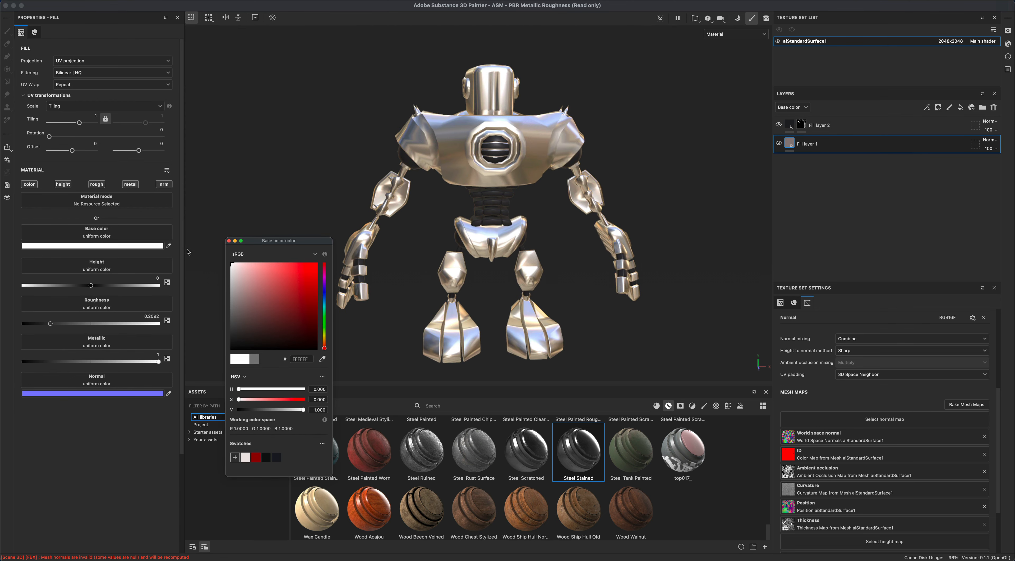
Step: Fill the shoulder bands, upper-arm armor, pelvis center strip, lower-leg panels and foot strips in Fill layer 2's mask with Polygon Fill
{"action": "left_click_drag", "start_coordinate": [471, 304], "coordinate": [501, 308], "text": "alt"}
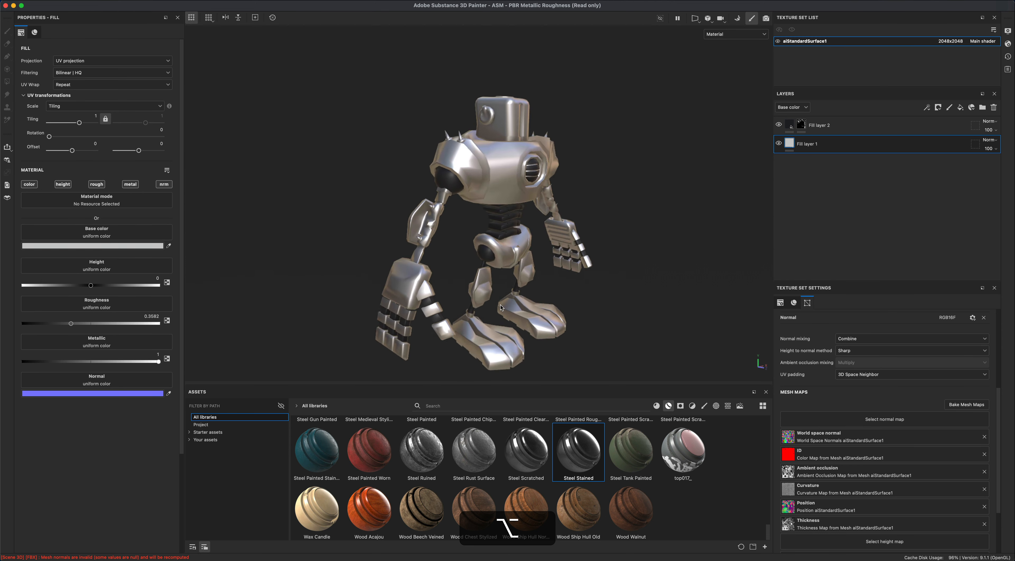
{"action": "right_click_drag", "start_coordinate": [501, 306], "coordinate": [430, 283], "text": "alt"}
{"action": "middle_click_drag", "start_coordinate": [431, 284], "coordinate": [502, 332], "text": "alt"}
{"action": "left_click_drag", "start_coordinate": [494, 303], "coordinate": [491, 304], "text": "alt"}
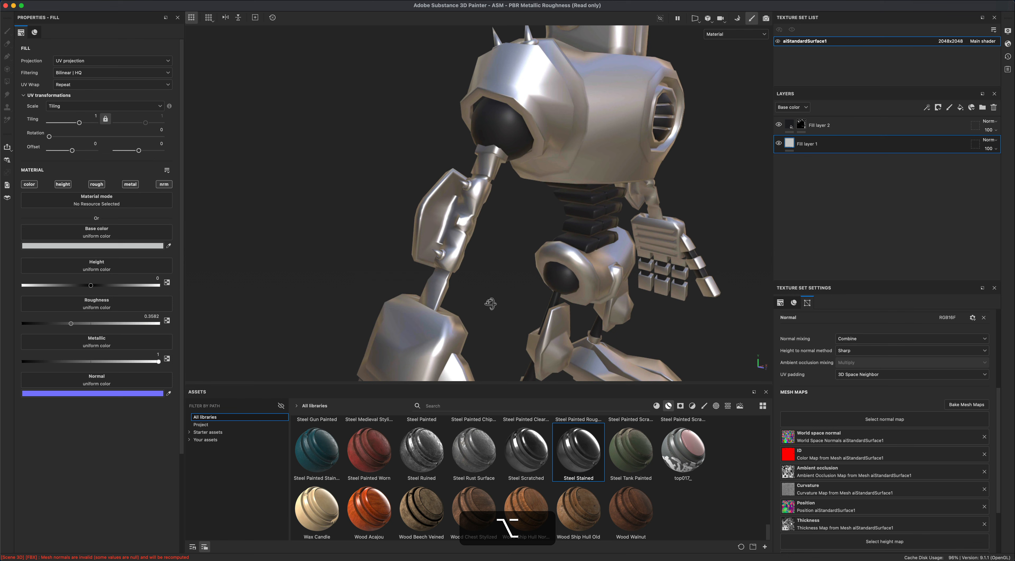
{"action": "left_click", "coordinate": [791, 130]}
{"action": "left_click", "coordinate": [802, 124]}
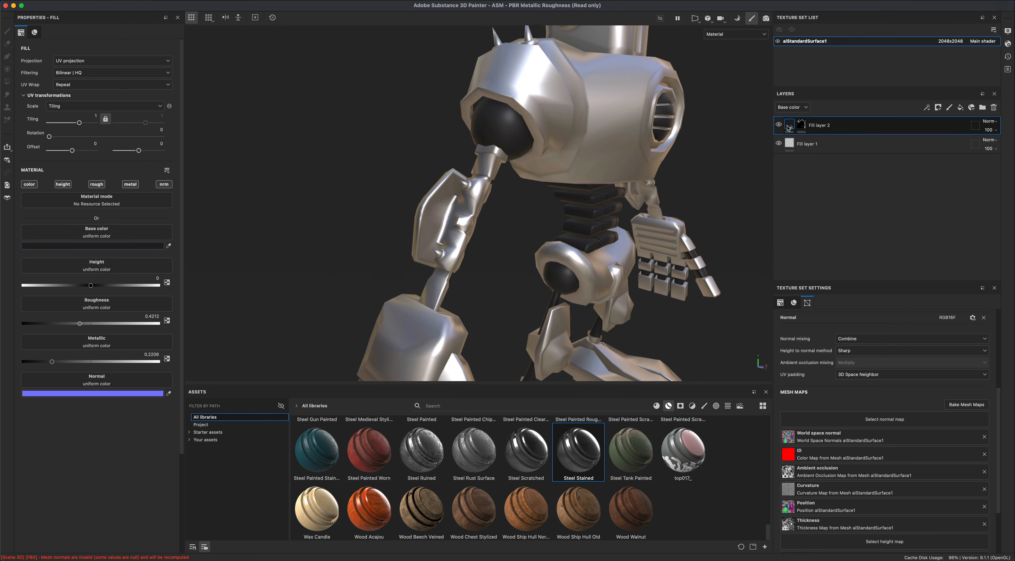
{"action": "key", "text": "1"}
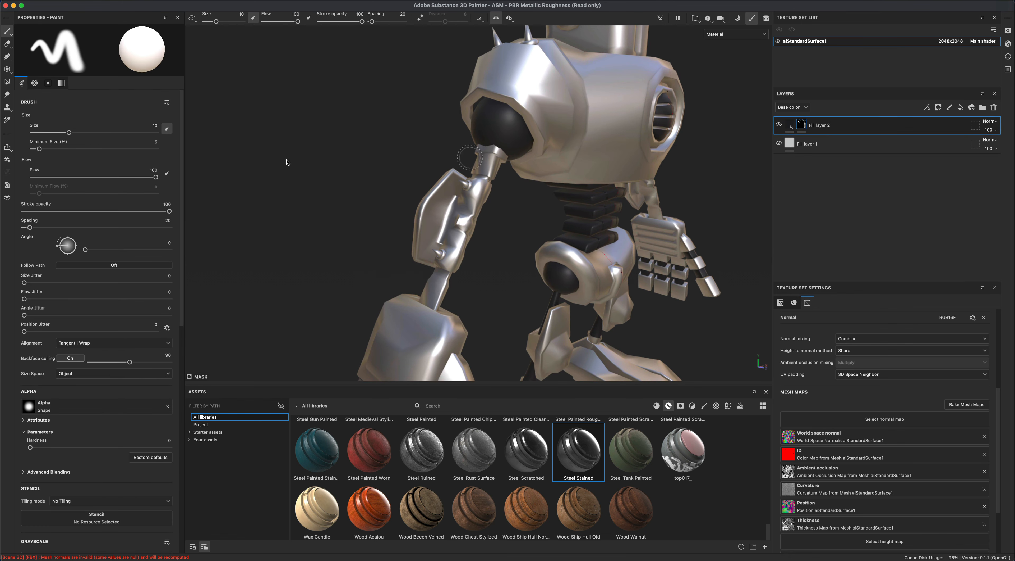
{"action": "left_click", "coordinate": [7, 83]}
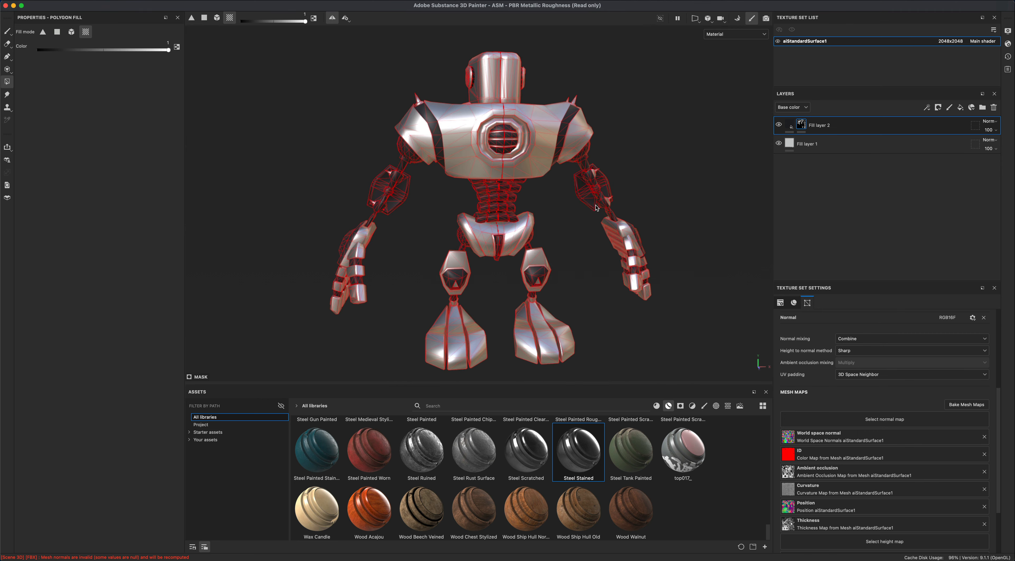
{"action": "left_click_drag", "start_coordinate": [597, 207], "coordinate": [593, 210], "text": "alt"}
{"action": "middle_click_drag", "start_coordinate": [593, 211], "coordinate": [591, 255], "text": "alt"}
{"action": "right_click_drag", "start_coordinate": [591, 255], "coordinate": [582, 216], "text": "alt"}
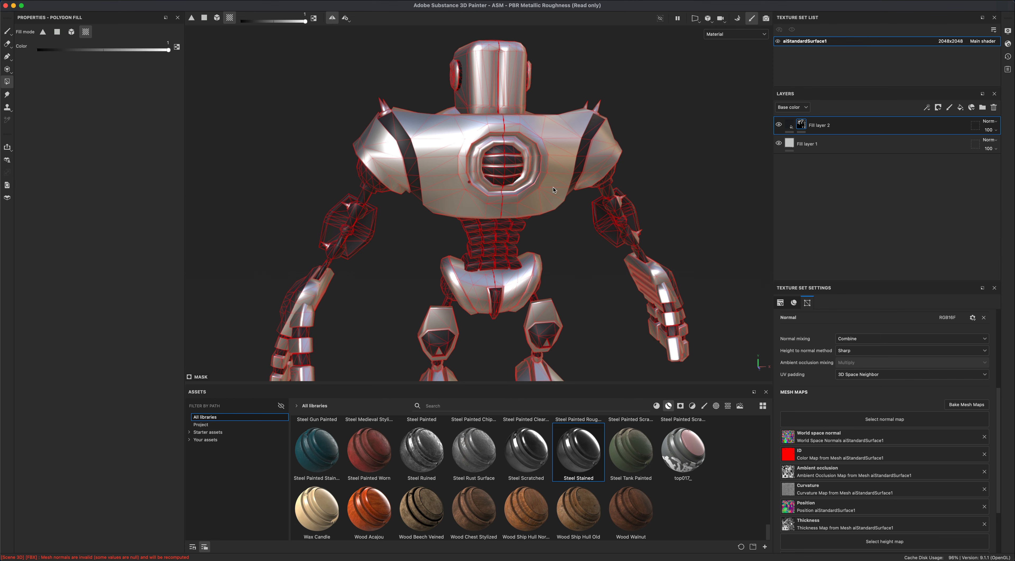
{"action": "left_click_drag", "start_coordinate": [554, 190], "coordinate": [566, 236], "text": "alt"}
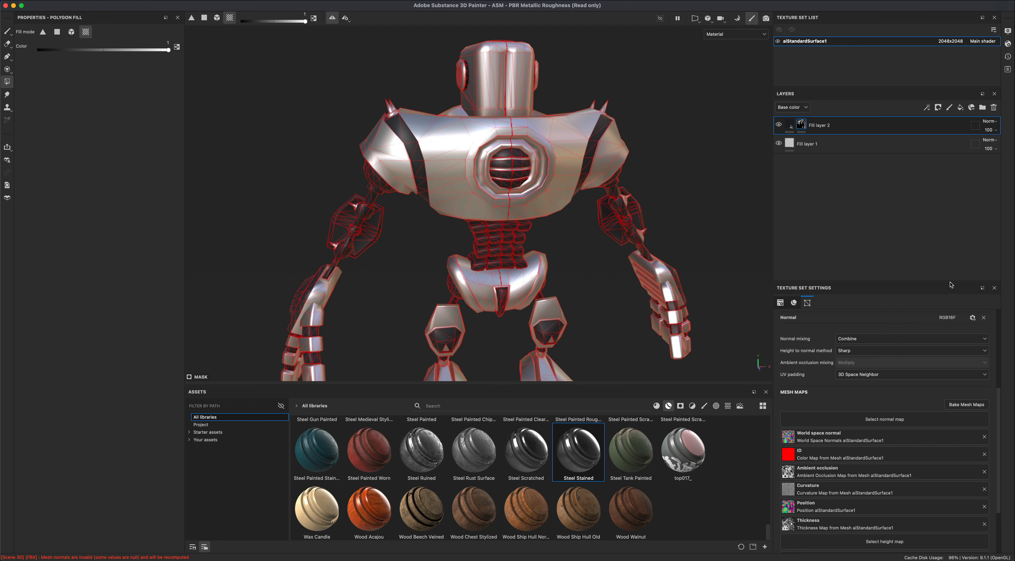
Step: Enlarge the texture set settings and add an Emissive channel to the texture set
{"action": "left_click_drag", "start_coordinate": [950, 281], "coordinate": [954, 217]}
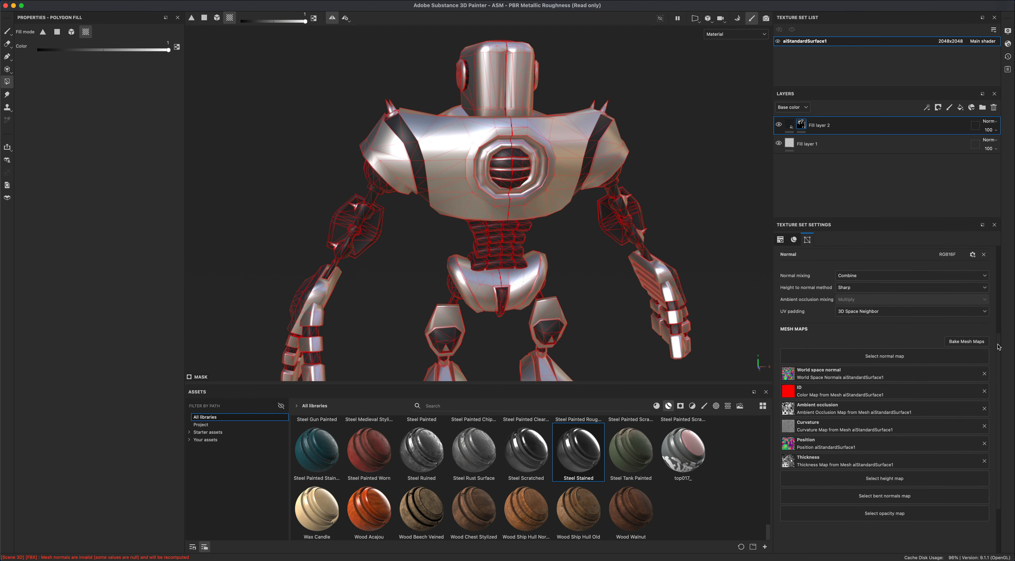
{"action": "scroll", "coordinate": [1002, 291], "scroll_direction": "up", "scroll_amount": 5}
{"action": "scroll", "coordinate": [1003, 292], "scroll_direction": "up", "scroll_amount": 1}
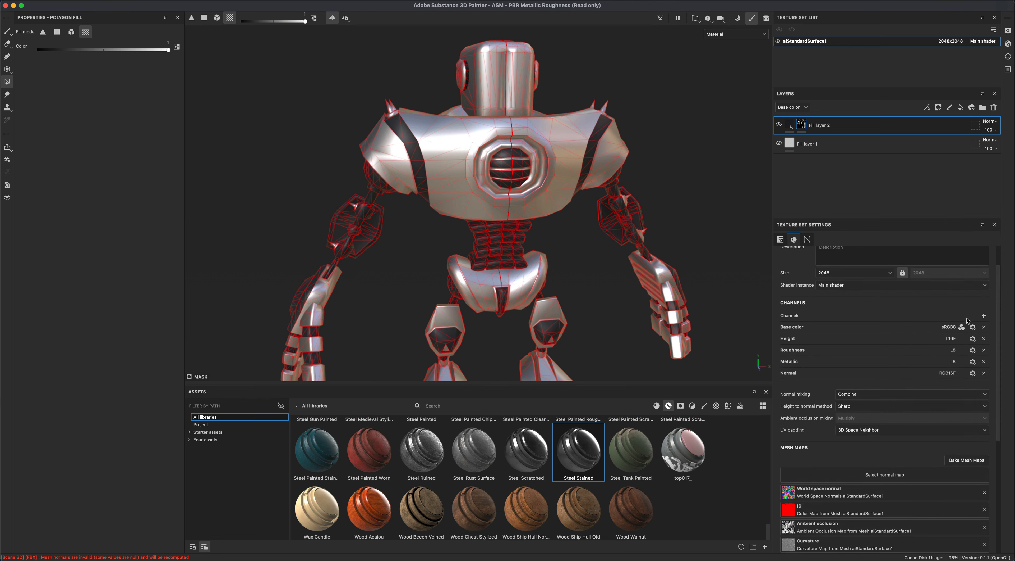
{"action": "left_click", "coordinate": [984, 315]}
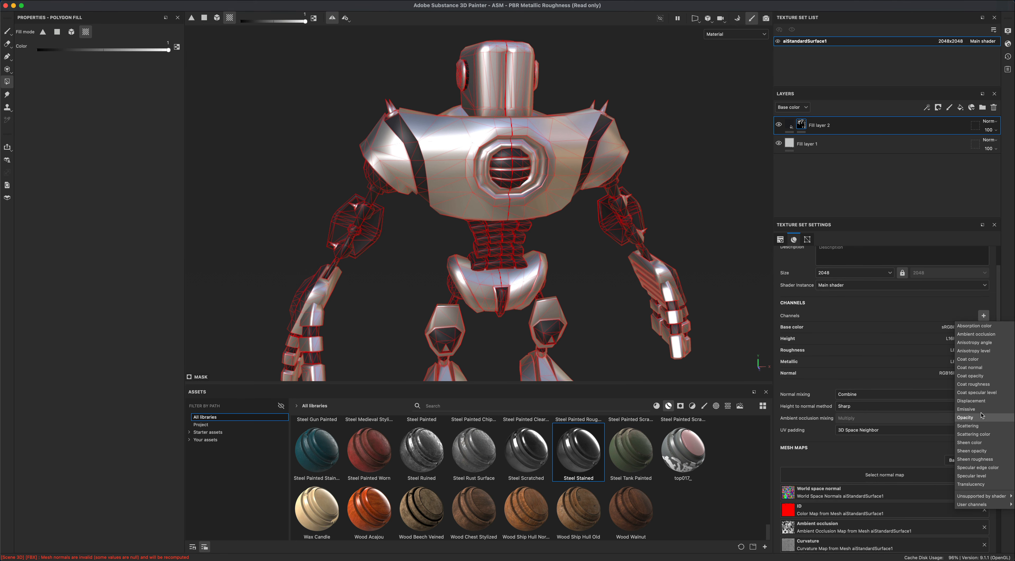
{"action": "left_click", "coordinate": [967, 409]}
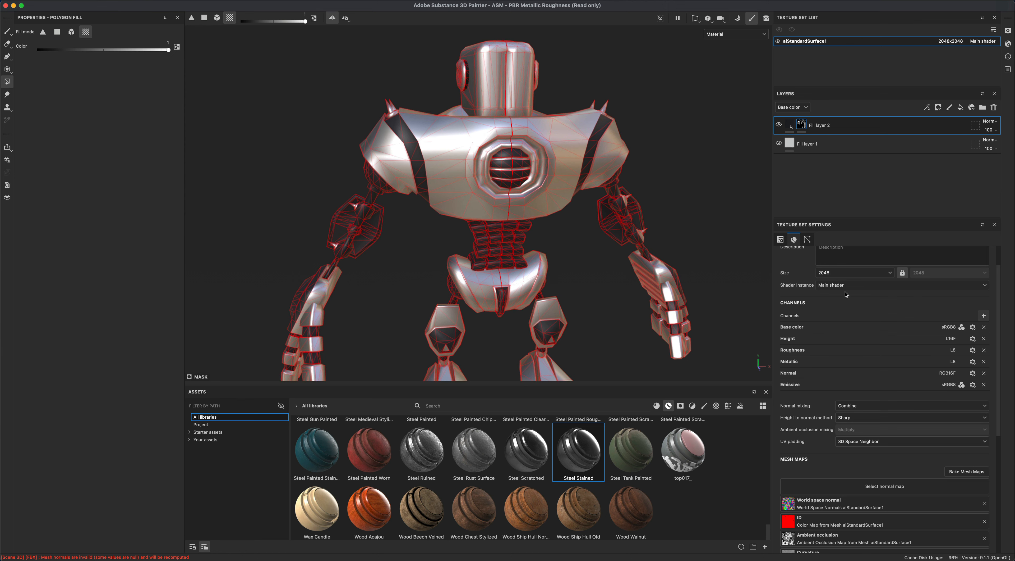
Step: Add a fill layer limited to the Emissive channel and set its emissive color to light blue 4BC6FF
{"action": "left_click", "coordinate": [961, 110]}
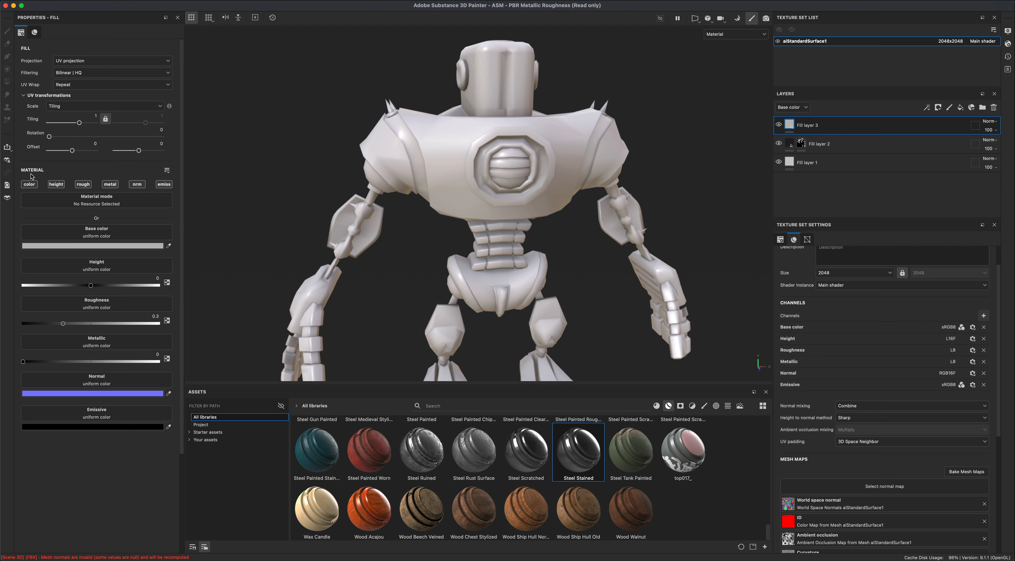
{"action": "left_click", "coordinate": [168, 187], "text": "alt"}
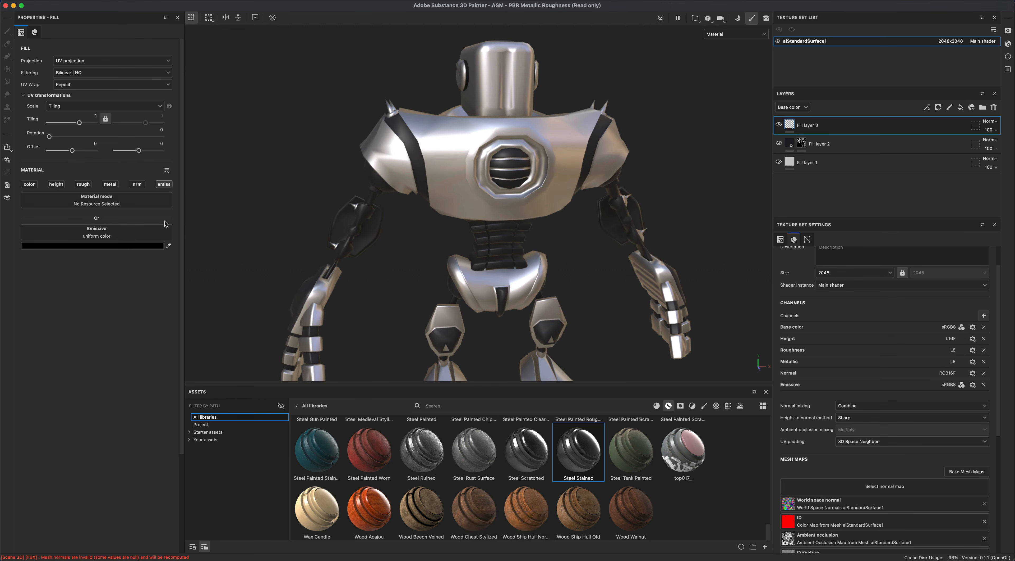
{"action": "left_click", "coordinate": [138, 247]}
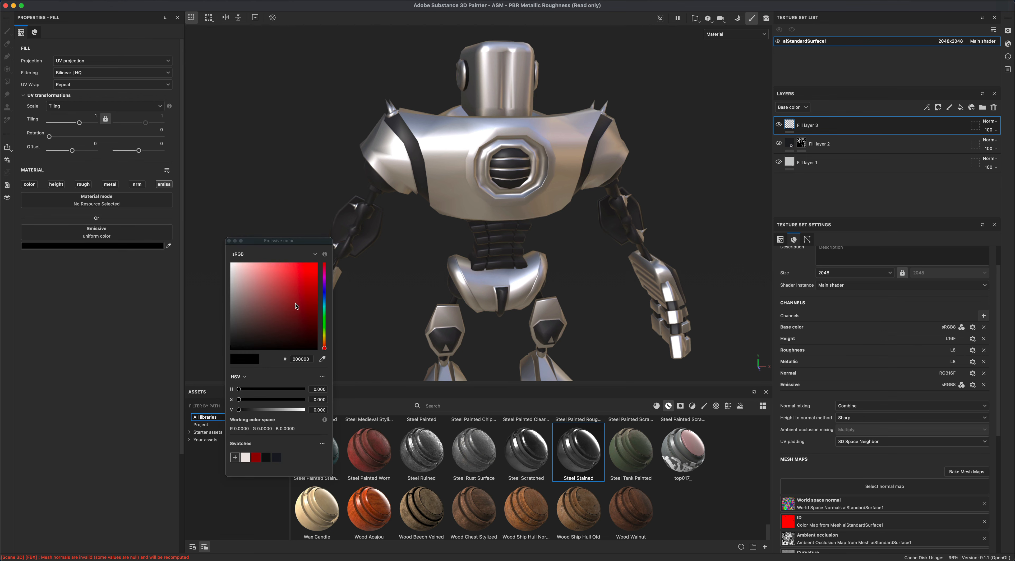
{"action": "left_click", "coordinate": [316, 263]}
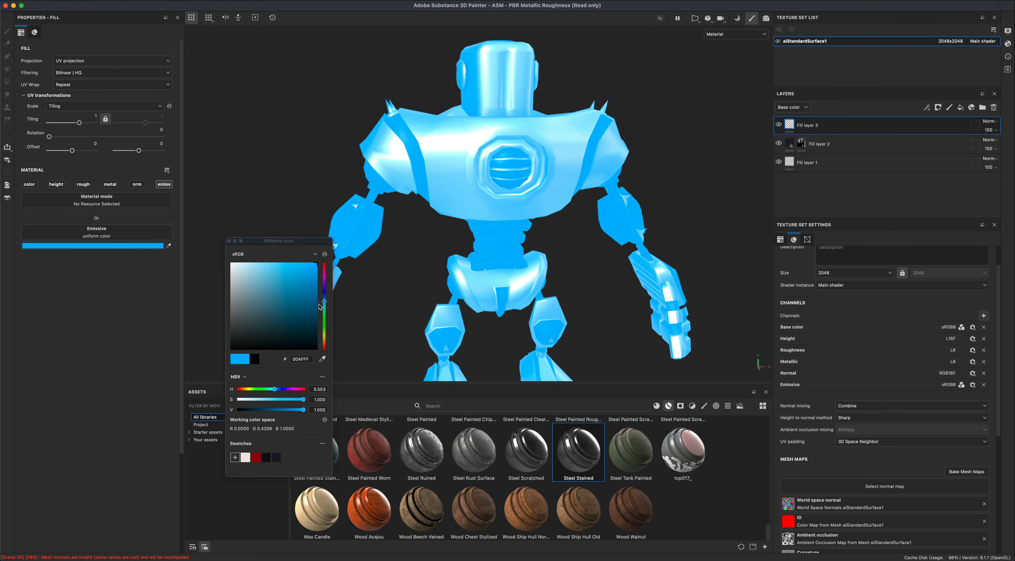
{"action": "left_click", "coordinate": [292, 263]}
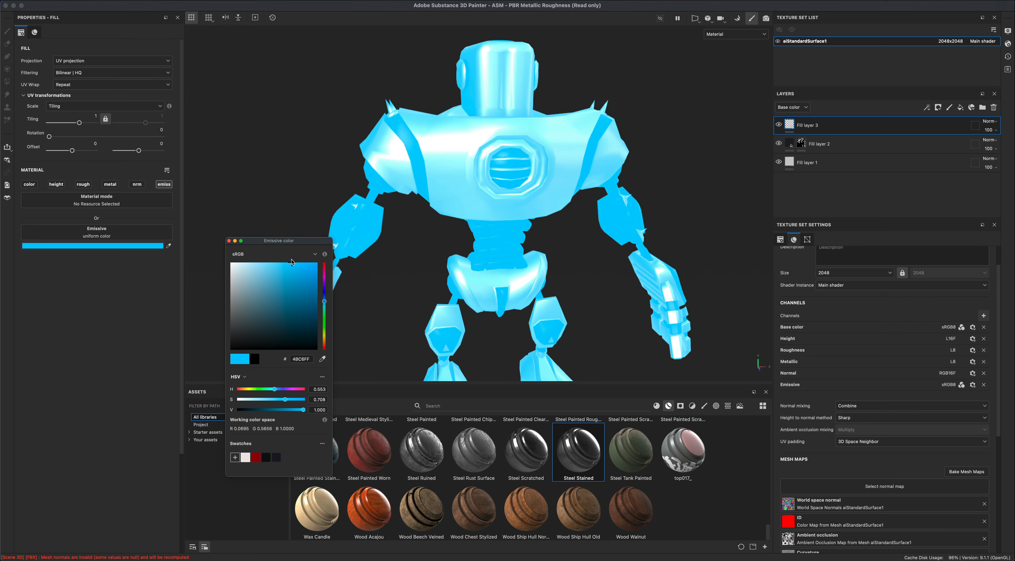
Step: Close the emissive color picker and add a black mask to Fill layer 3
{"action": "left_click", "coordinate": [230, 241]}
{"action": "right_click", "coordinate": [790, 125]}
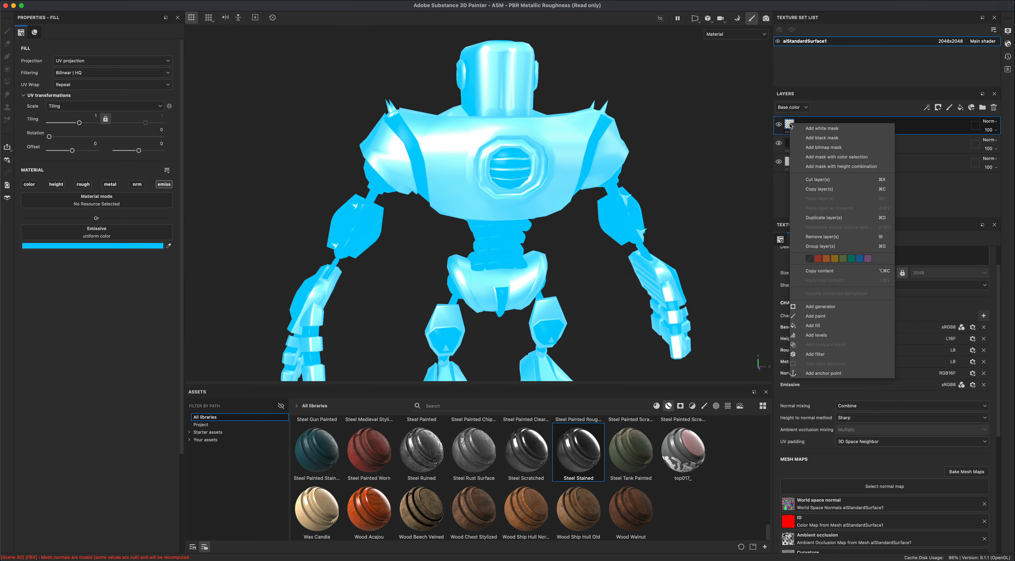
{"action": "left_click", "coordinate": [822, 137]}
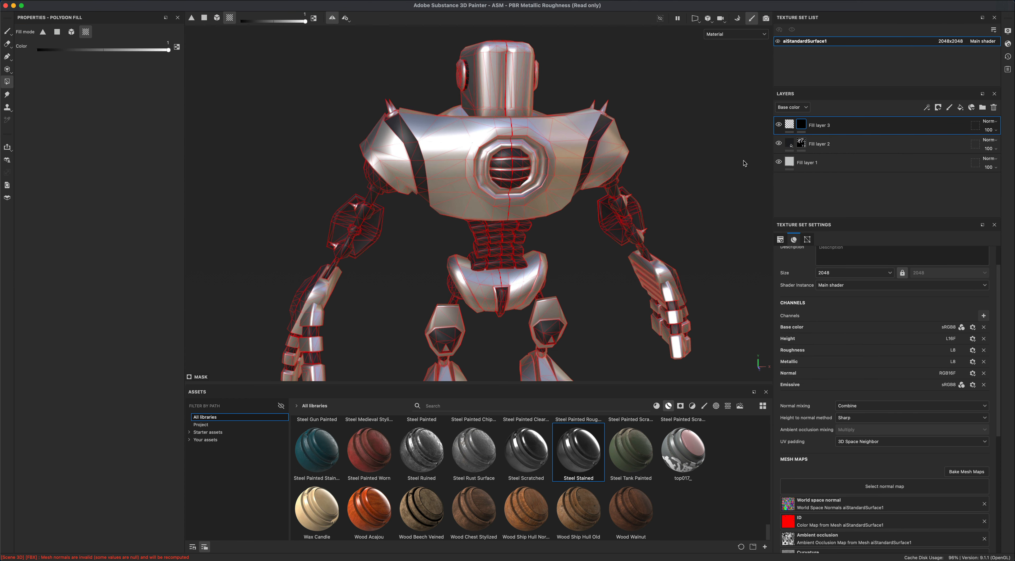
{"action": "left_click_drag", "start_coordinate": [624, 250], "coordinate": [614, 262], "text": "alt"}
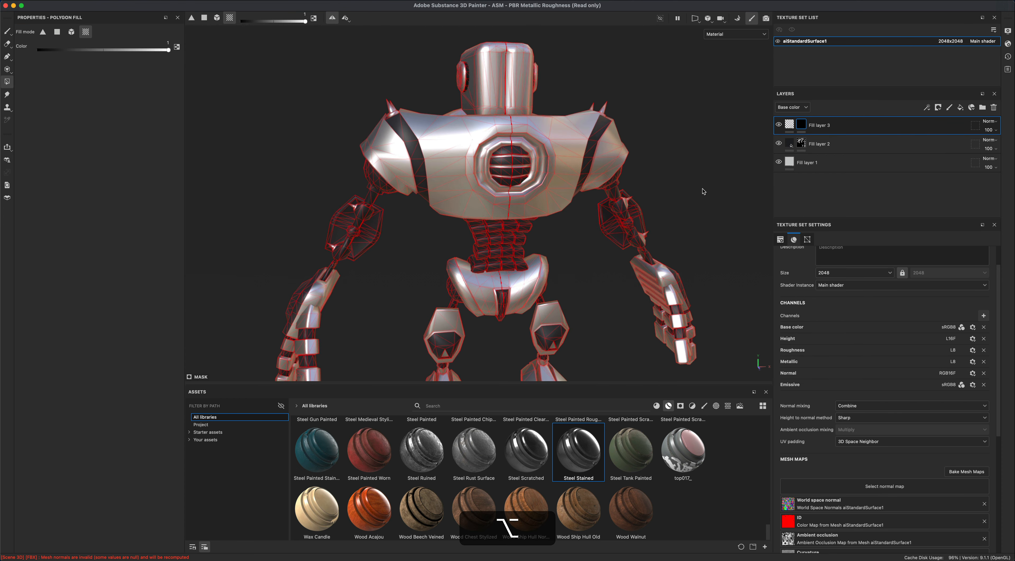
{"action": "scroll", "coordinate": [760, 144], "scroll_direction": "up", "scroll_amount": 2}
Step: Rename Fill layer 3 as glowing, Fill layer 2 as black and Fill layer 1 as base
{"action": "double_click", "coordinate": [823, 126]}
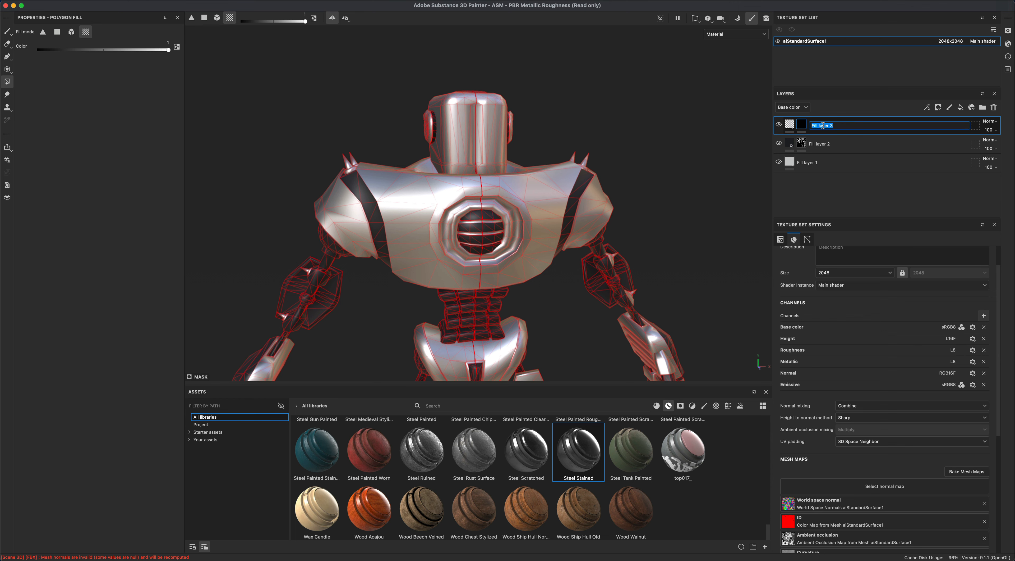
{"action": "type", "text": "glowing"}
{"action": "key", "text": "Return"}
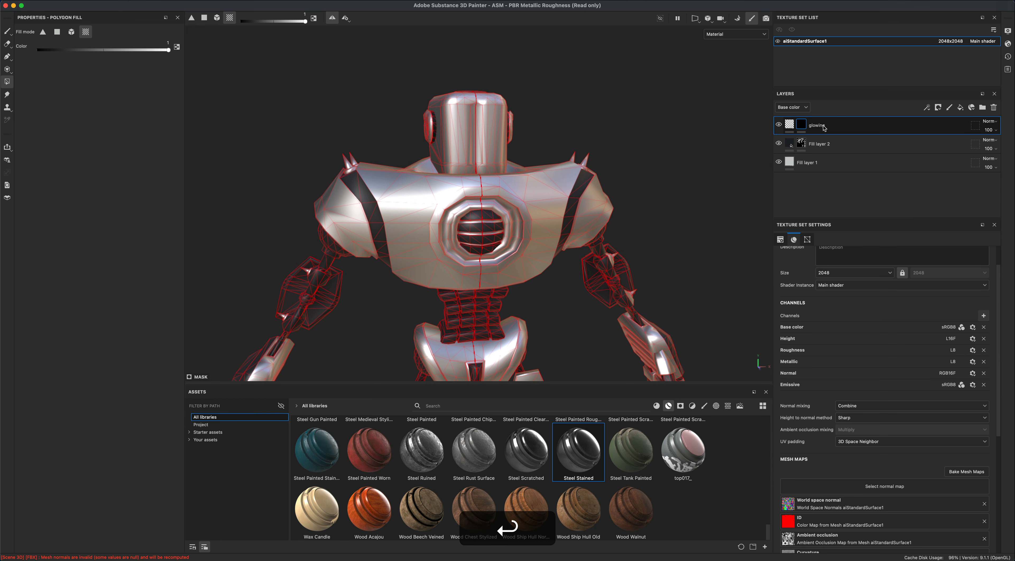
{"action": "left_click", "coordinate": [820, 144]}
{"action": "double_click", "coordinate": [817, 143]}
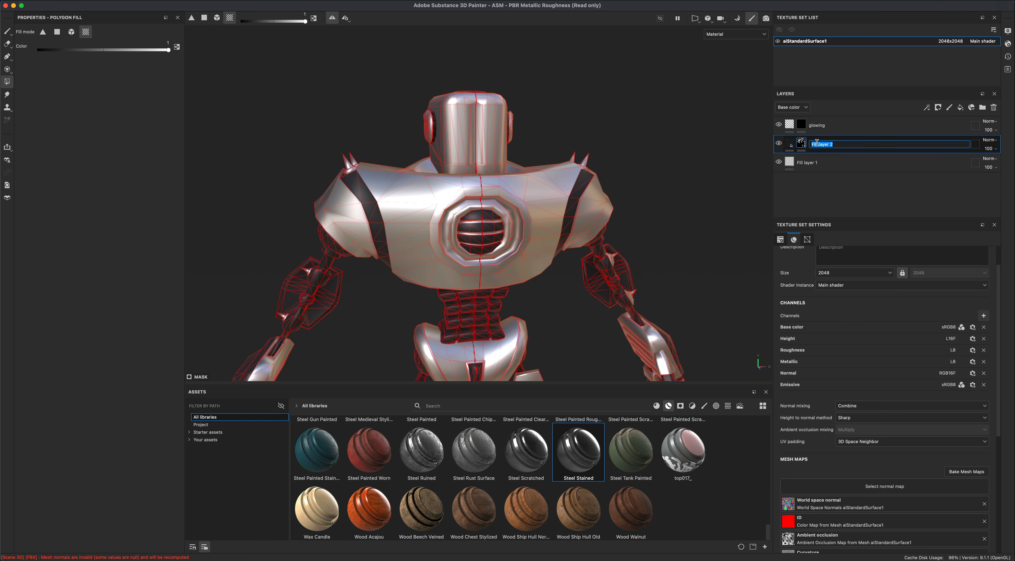
{"action": "type", "text": "black"}
{"action": "key", "text": "Return"}
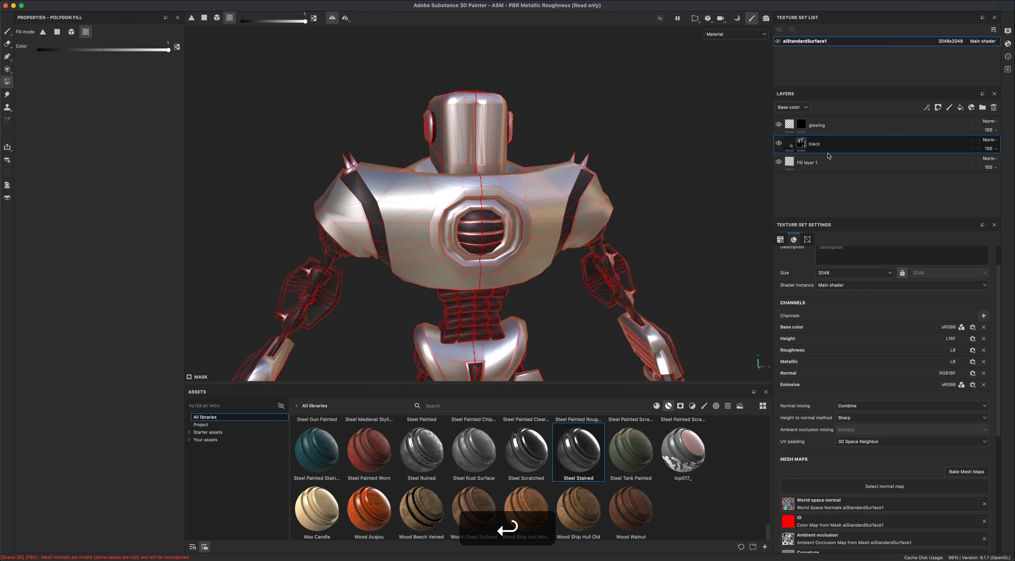
{"action": "double_click", "coordinate": [808, 163]}
{"action": "type", "text": "base"}
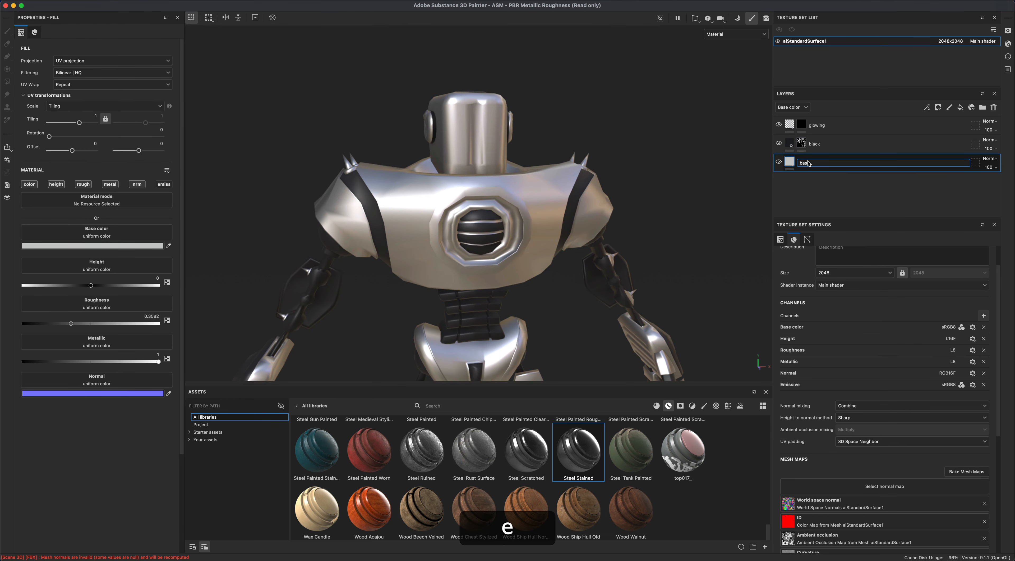
{"action": "key", "text": "Return"}
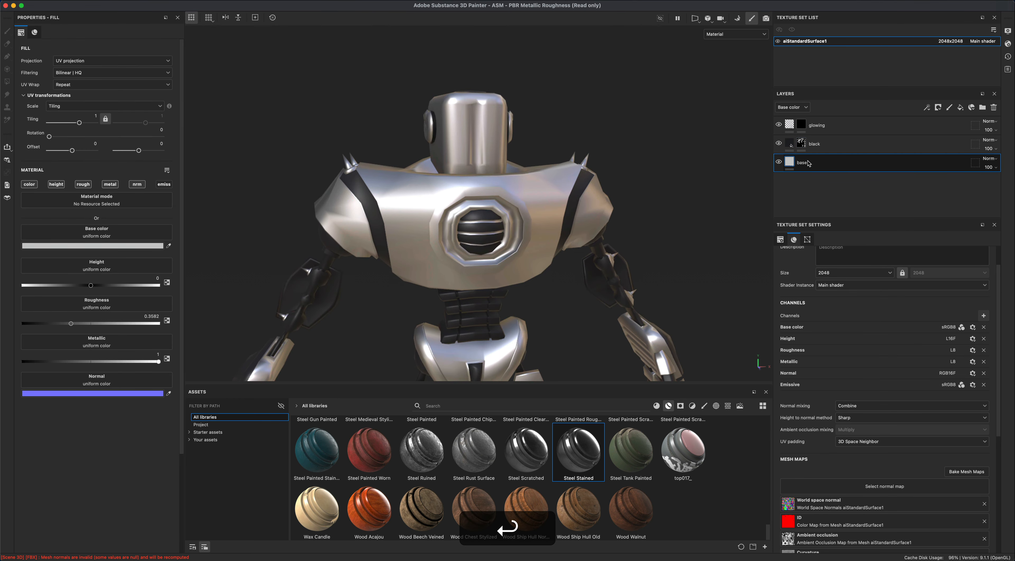
Step: Fill the horizontal slats inside the round chest vent in the glowing layer's mask using Polygon Fill's UV chunk mode
{"action": "left_click", "coordinate": [800, 126]}
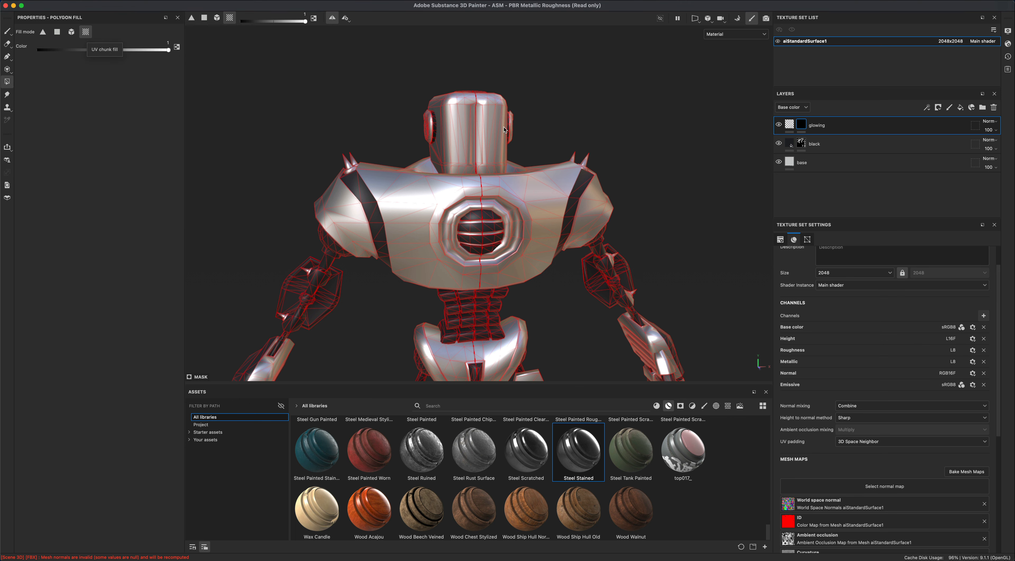
{"action": "left_click_drag", "start_coordinate": [601, 160], "coordinate": [565, 196], "text": "alt"}
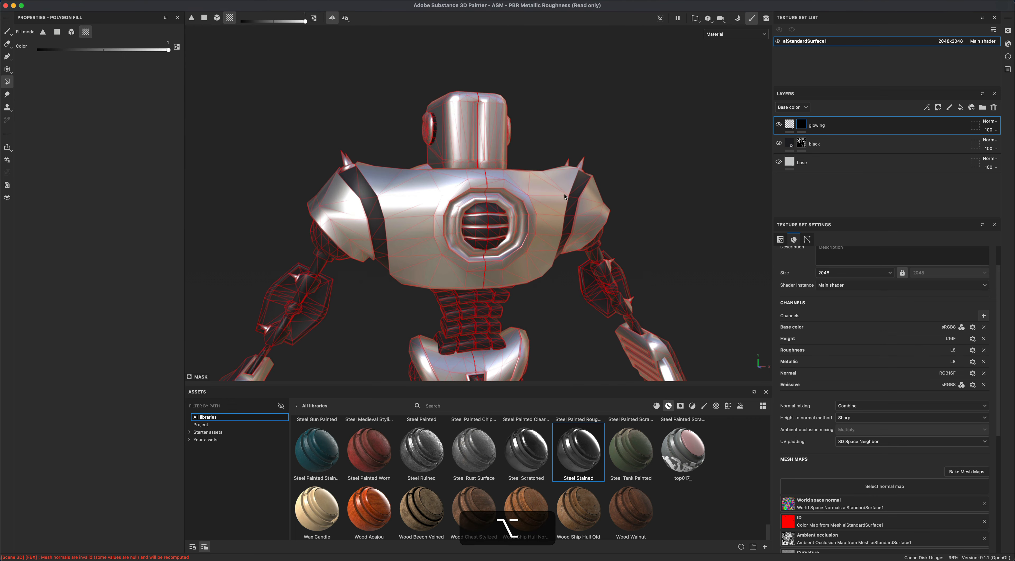
{"action": "left_click", "coordinate": [499, 216]}
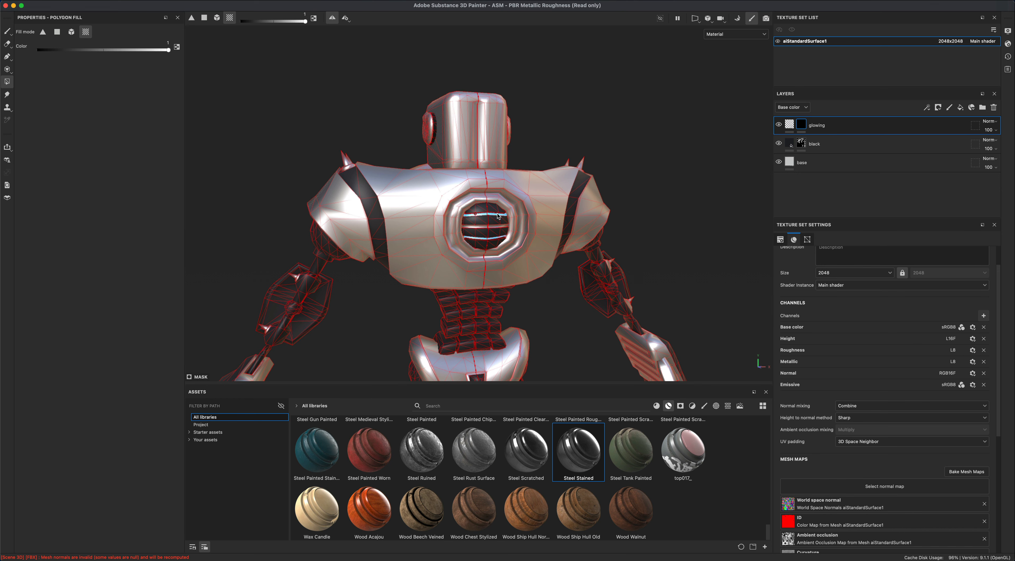
{"action": "left_click", "coordinate": [494, 227]}
{"action": "left_click_drag", "start_coordinate": [552, 265], "coordinate": [530, 271], "text": "alt"}
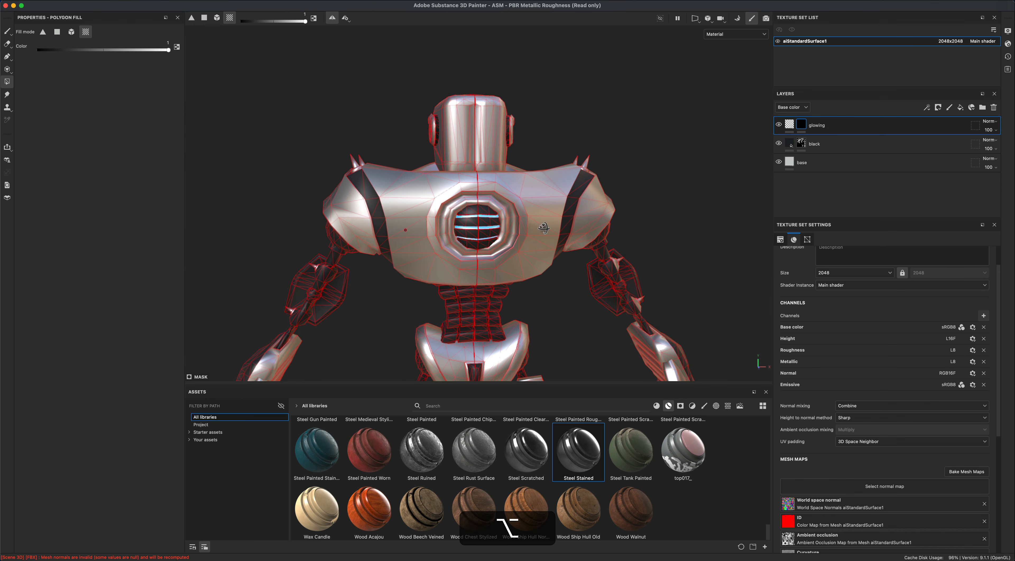
Step: Fill the vertical strip down the center of the robot's face in the glowing layer's mask
{"action": "left_click_drag", "start_coordinate": [544, 227], "coordinate": [484, 169], "text": "alt"}
{"action": "left_click", "coordinate": [475, 154]}
{"action": "left_click_drag", "start_coordinate": [532, 196], "coordinate": [554, 199], "text": "alt"}
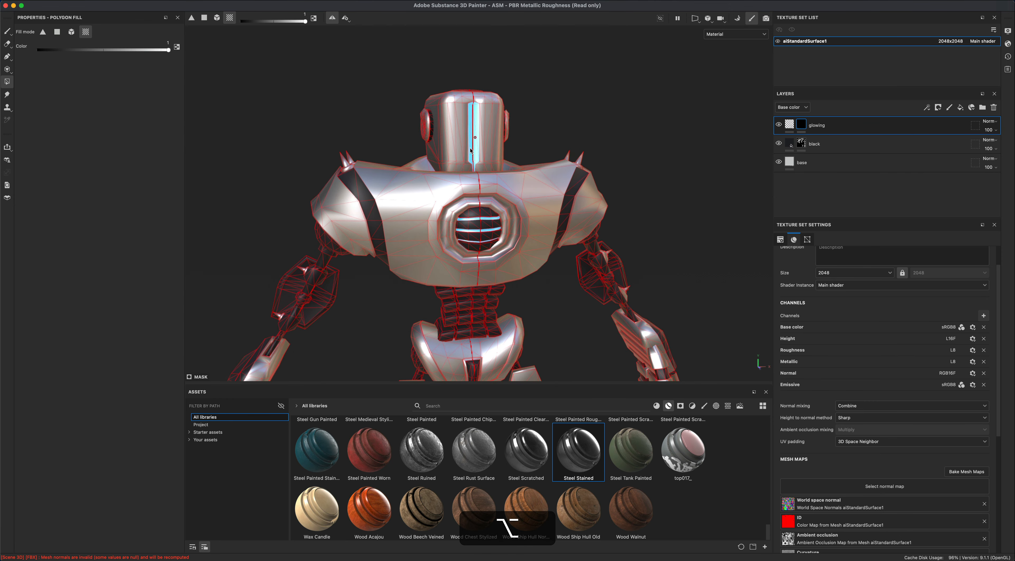
{"action": "left_click_drag", "start_coordinate": [525, 152], "coordinate": [540, 188], "text": "alt"}
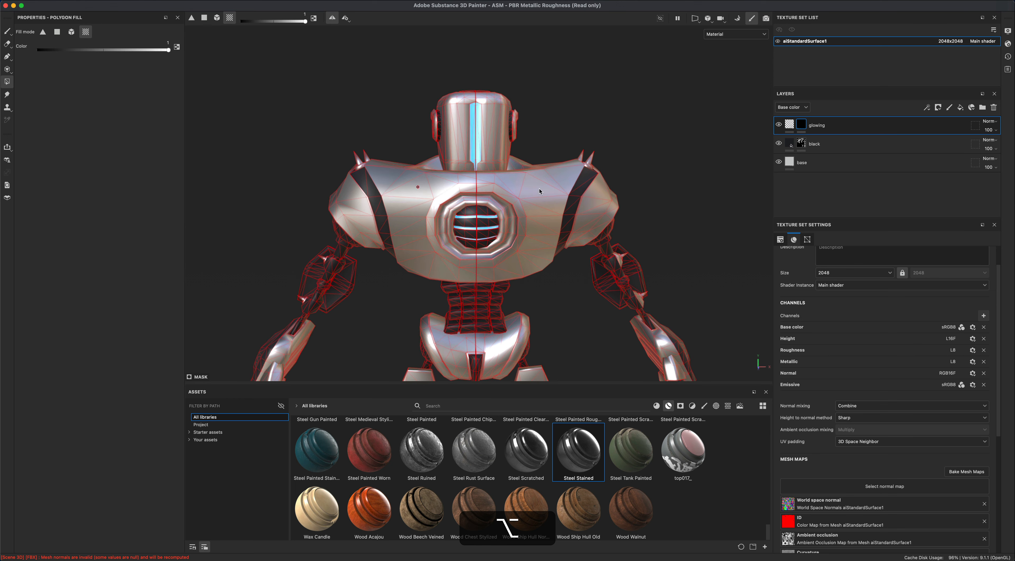
{"action": "left_click", "coordinate": [578, 194]}
{"action": "key", "text": "super+z"}
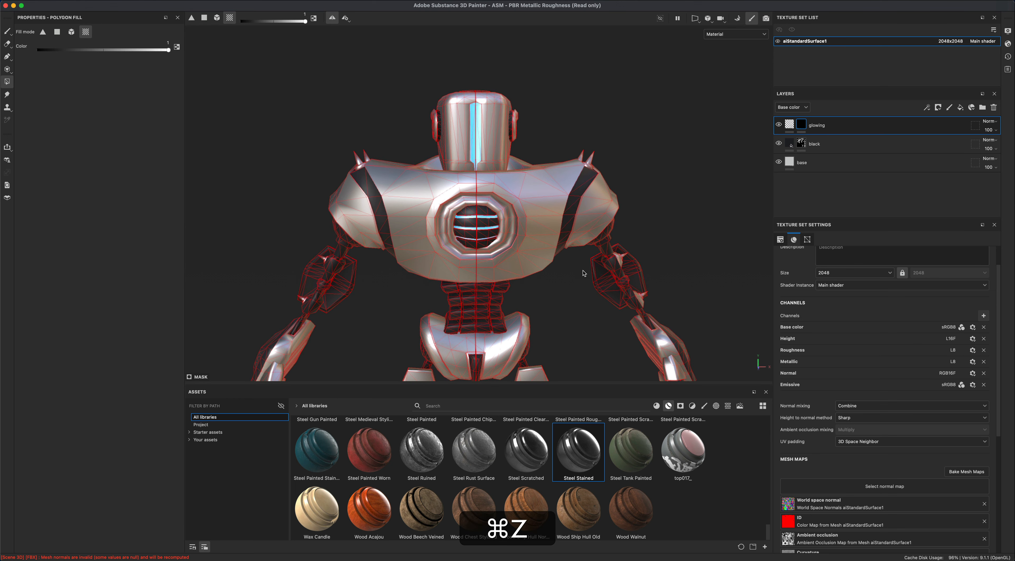
Step: Examine the glowing face strip and the side of the head up close
{"action": "left_click_drag", "start_coordinate": [599, 275], "coordinate": [529, 247], "text": "alt"}
{"action": "middle_click_drag", "start_coordinate": [531, 251], "coordinate": [528, 274], "text": "alt"}
{"action": "right_click_drag", "start_coordinate": [528, 274], "coordinate": [535, 263], "text": "alt"}
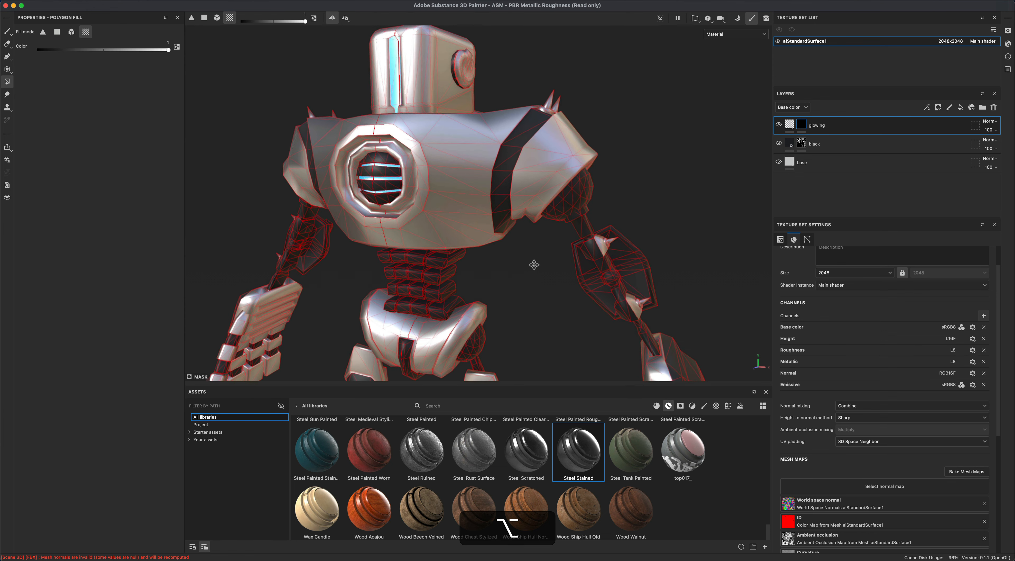
{"action": "middle_click_drag", "start_coordinate": [535, 263], "coordinate": [562, 422], "text": "alt"}
{"action": "right_click_drag", "start_coordinate": [473, 252], "coordinate": [492, 207], "text": "alt"}
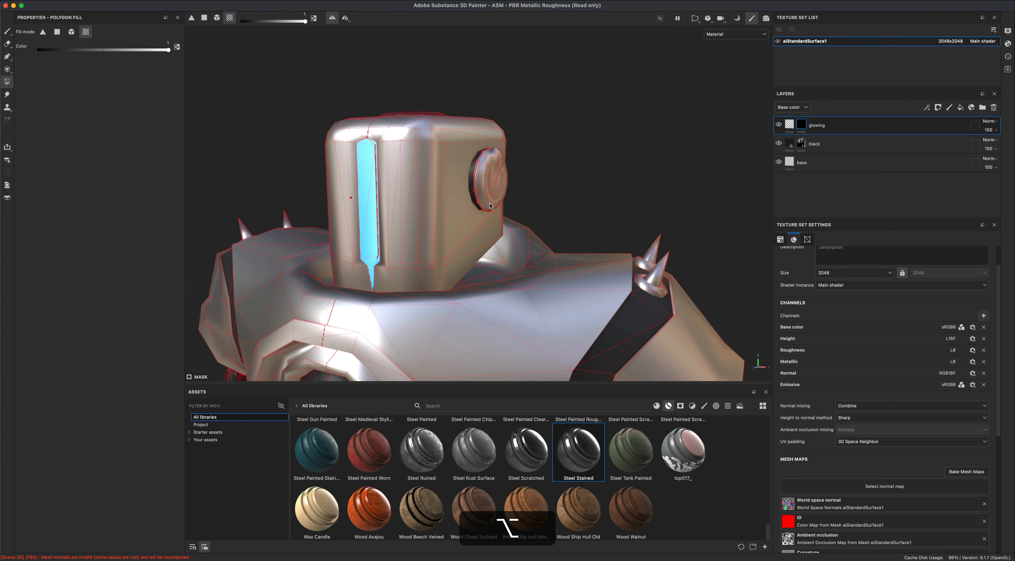
{"action": "middle_click_drag", "start_coordinate": [492, 207], "coordinate": [502, 253], "text": "alt"}
{"action": "right_click_drag", "start_coordinate": [501, 253], "coordinate": [499, 239], "text": "alt"}
{"action": "left_click_drag", "start_coordinate": [499, 239], "coordinate": [508, 238], "text": "alt"}
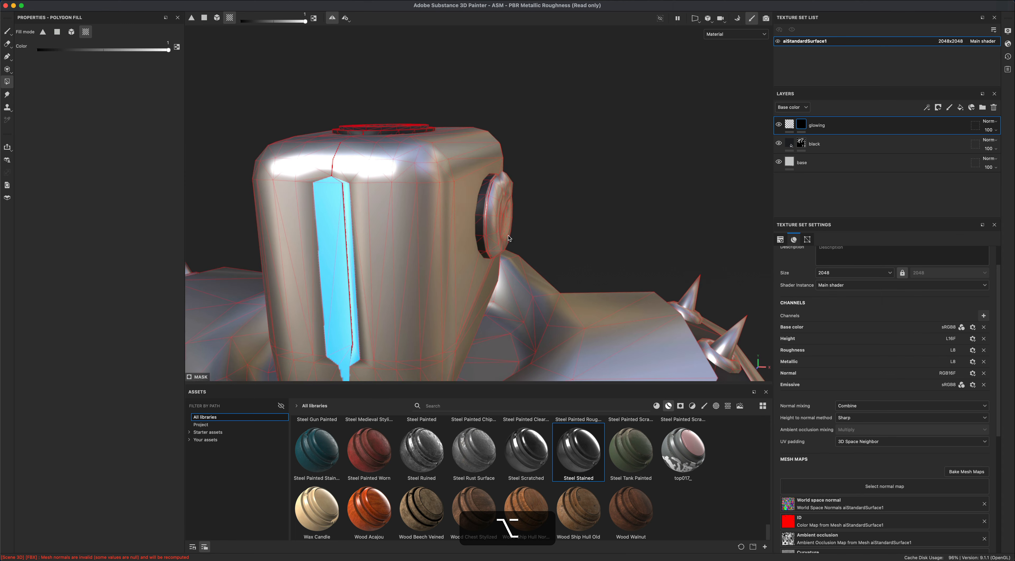
{"action": "right_click_drag", "start_coordinate": [491, 228], "coordinate": [495, 278], "text": "alt"}
{"action": "middle_click_drag", "start_coordinate": [495, 278], "coordinate": [512, 177], "text": "alt"}
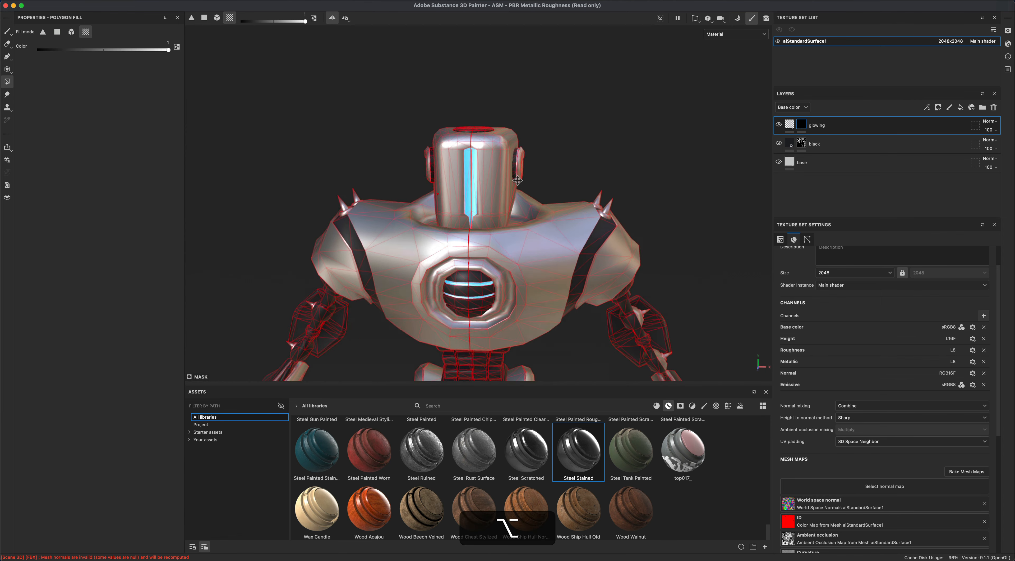
Step: Fill the narrow vertical strips on all five waist segments in the glowing layer's mask
{"action": "left_click_drag", "start_coordinate": [512, 178], "coordinate": [548, 189], "text": "alt"}
{"action": "middle_click_drag", "start_coordinate": [552, 300], "coordinate": [557, 268], "text": "alt"}
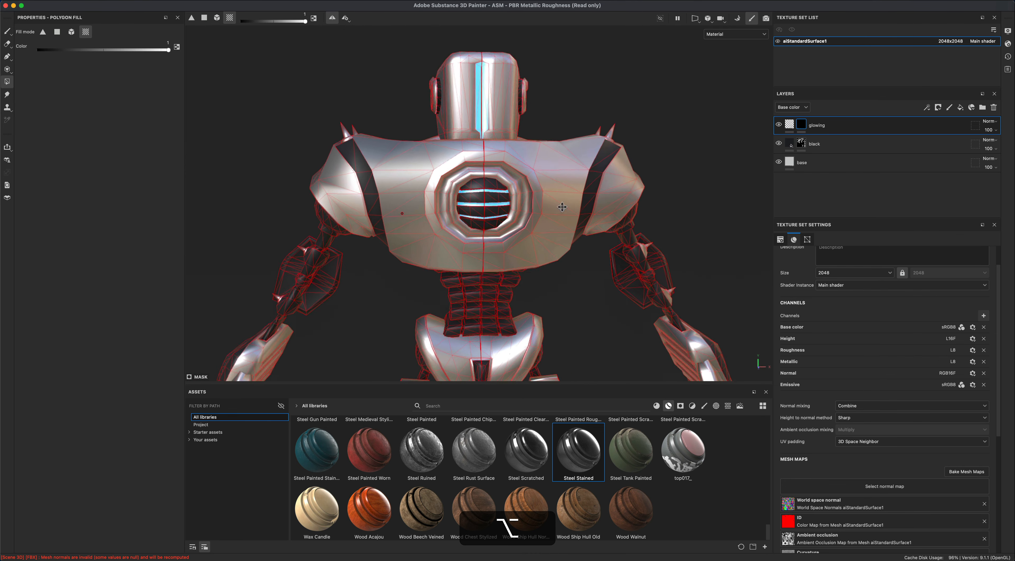
{"action": "right_click_drag", "start_coordinate": [557, 268], "coordinate": [560, 249], "text": "alt"}
{"action": "left_click_drag", "start_coordinate": [561, 253], "coordinate": [562, 251], "text": "alt"}
{"action": "middle_click_drag", "start_coordinate": [562, 251], "coordinate": [560, 243], "text": "alt"}
{"action": "right_click_drag", "start_coordinate": [560, 243], "coordinate": [557, 247], "text": "alt"}
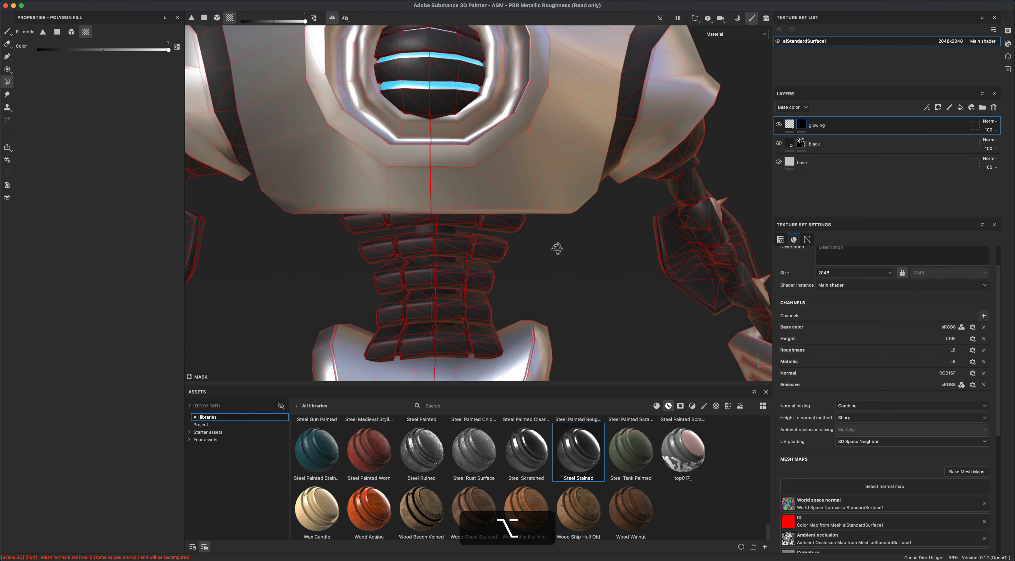
{"action": "left_click_drag", "start_coordinate": [557, 247], "coordinate": [552, 240], "text": "alt"}
{"action": "left_click", "coordinate": [472, 248]}
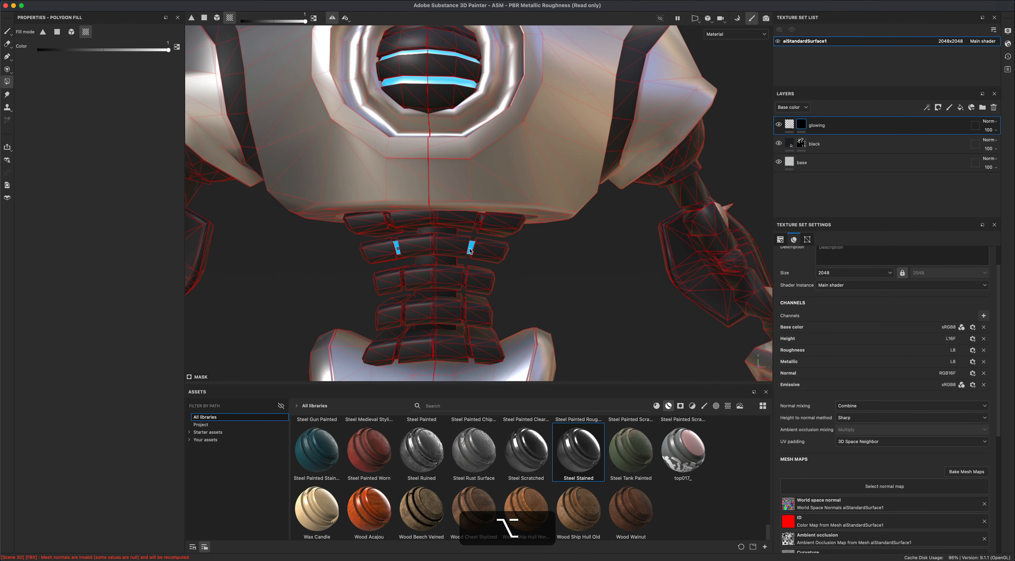
{"action": "left_click", "coordinate": [479, 221]}
{"action": "left_click", "coordinate": [466, 278]}
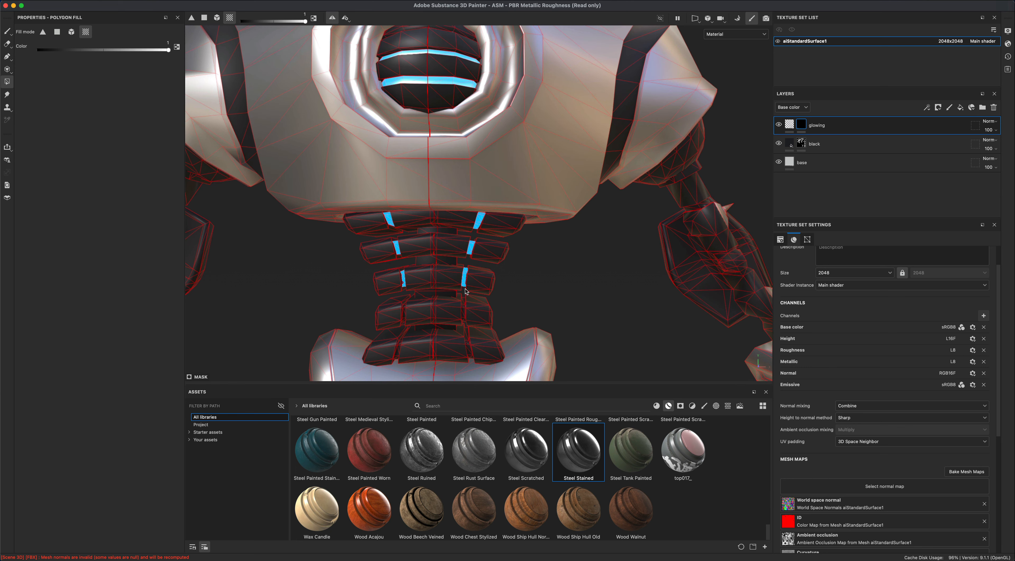
{"action": "left_click", "coordinate": [464, 311]}
{"action": "left_click", "coordinate": [470, 342]}
{"action": "middle_click_drag", "start_coordinate": [469, 342], "coordinate": [573, 292], "text": "alt"}
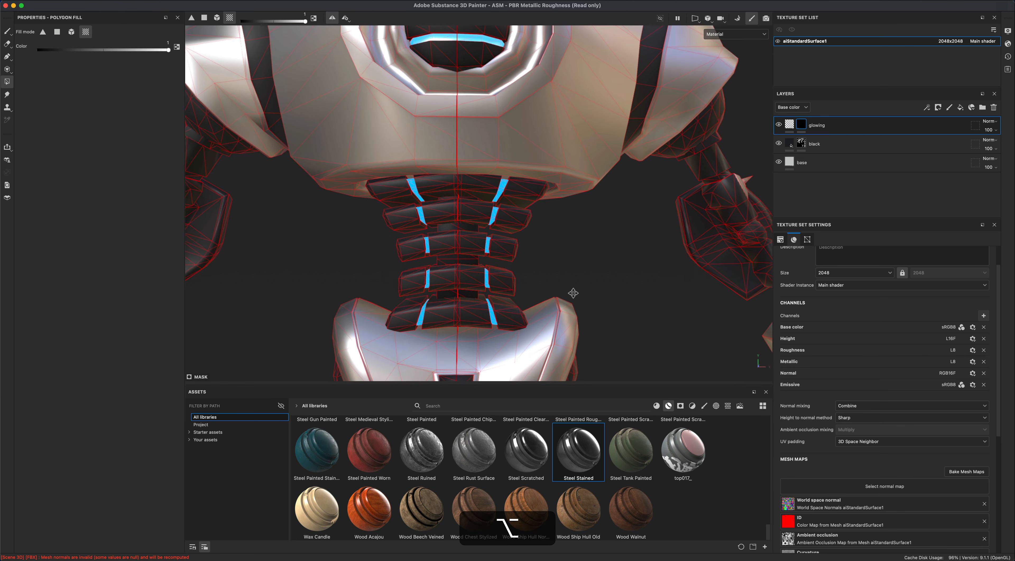
Step: Compare the glowing waist strips in a split 3D and UV view, and return to the 3D-only view
{"action": "left_click_drag", "start_coordinate": [574, 292], "coordinate": [673, 114], "text": "alt"}
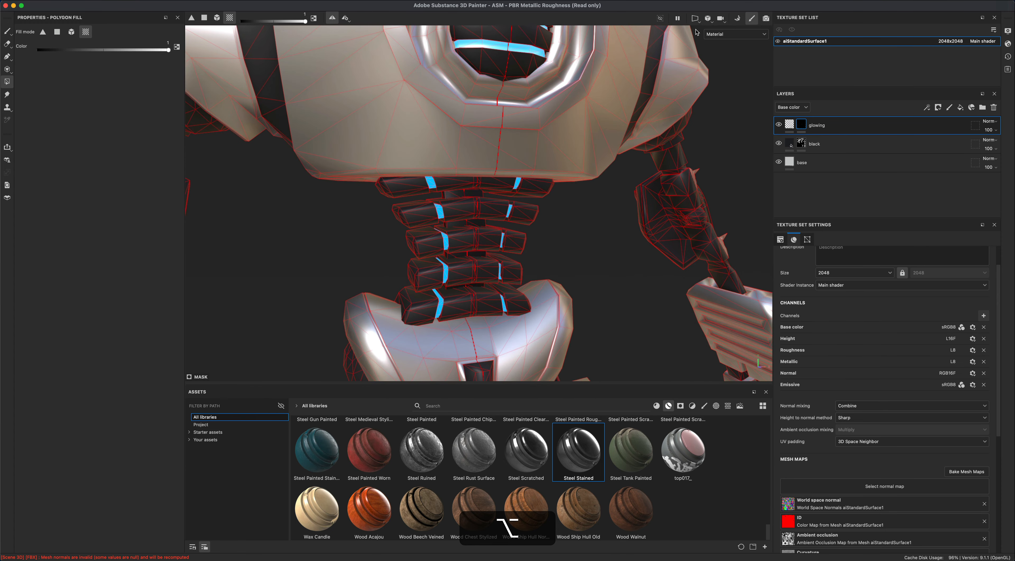
{"action": "left_click", "coordinate": [695, 18]}
{"action": "left_click", "coordinate": [714, 31]}
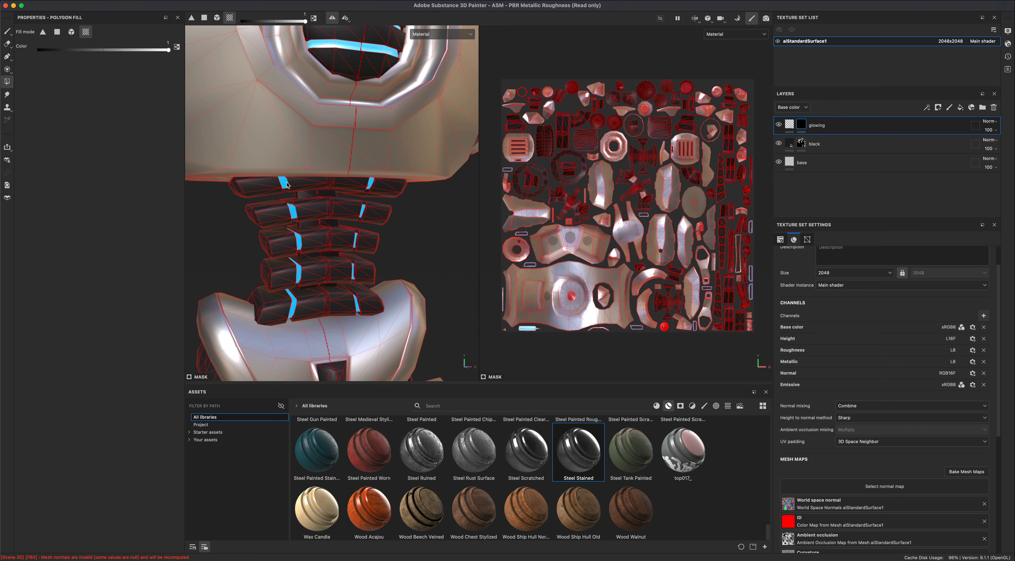
{"action": "left_click_drag", "start_coordinate": [304, 252], "coordinate": [449, 236], "text": "alt"}
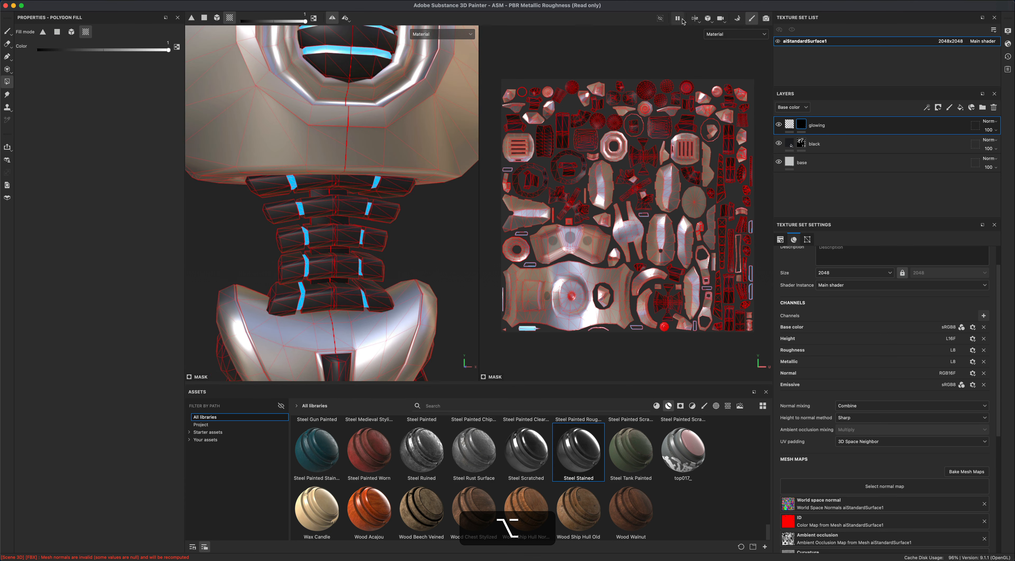
{"action": "left_click", "coordinate": [695, 18]}
{"action": "left_click", "coordinate": [711, 39]}
Step: Fill the thin border around the pelvis center strip in the glowing layer's mask
{"action": "left_click_drag", "start_coordinate": [598, 262], "coordinate": [455, 303], "text": "alt"}
{"action": "left_click", "coordinate": [459, 298]}
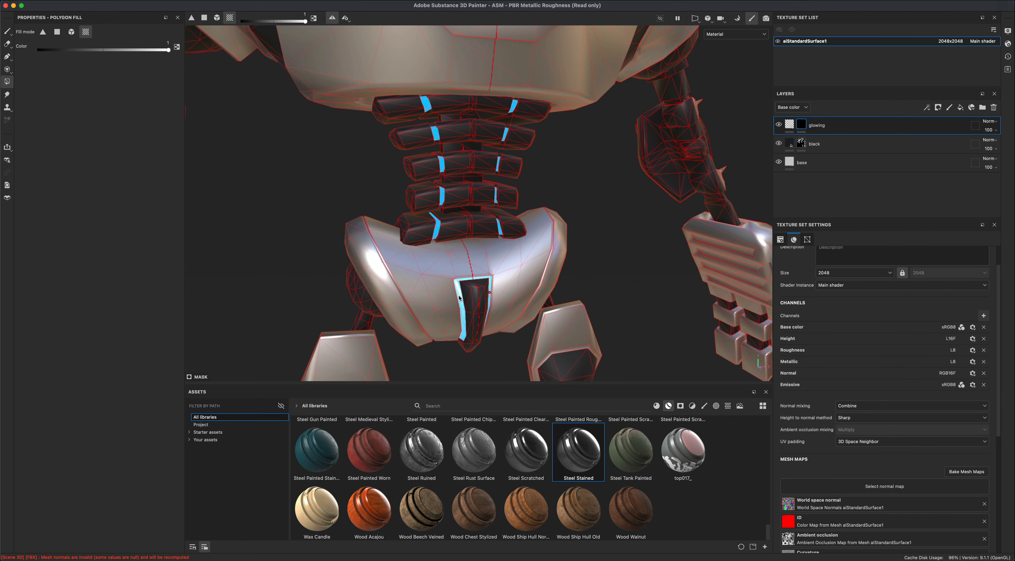
{"action": "left_click_drag", "start_coordinate": [614, 296], "coordinate": [478, 169], "text": "alt"}
Step: Switch to the Paint tool and frame the whole robot from the front without the wireframe overlay
{"action": "key", "text": "1"}
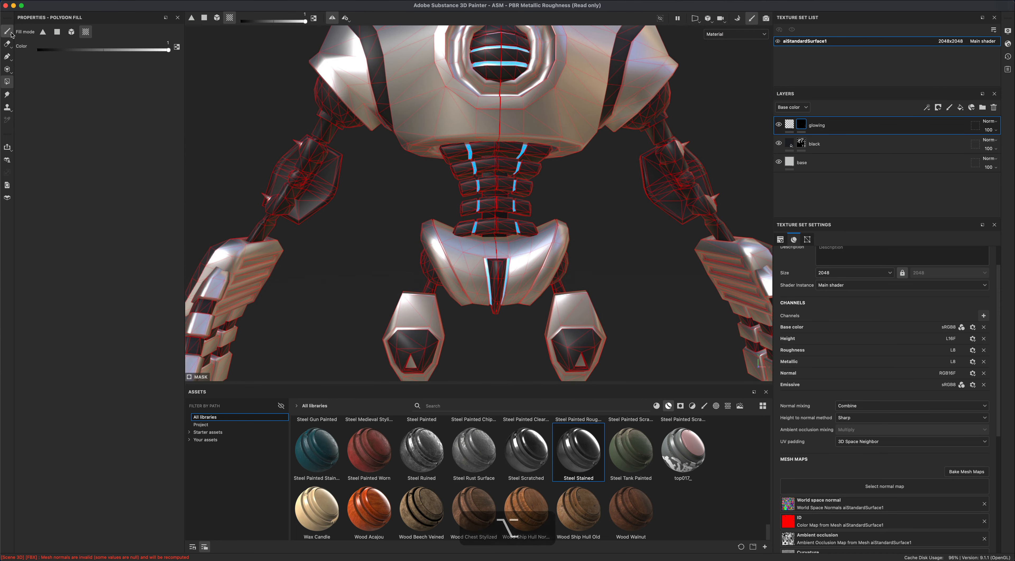
{"action": "key", "text": "f"}
{"action": "left_click_drag", "start_coordinate": [395, 261], "coordinate": [416, 267], "text": "alt"}
{"action": "middle_click_drag", "start_coordinate": [416, 268], "coordinate": [386, 288], "text": "alt"}
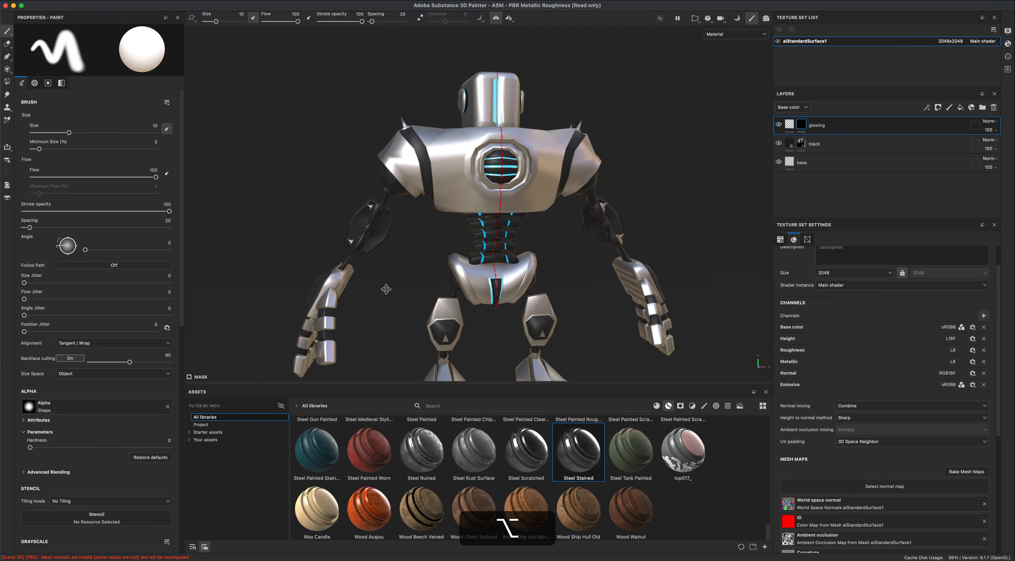
{"action": "left_click_drag", "start_coordinate": [386, 288], "coordinate": [389, 272], "text": "alt"}
{"action": "right_click_drag", "start_coordinate": [543, 256], "coordinate": [543, 269], "text": "alt"}
{"action": "left_click_drag", "start_coordinate": [567, 264], "coordinate": [565, 264], "text": "alt"}
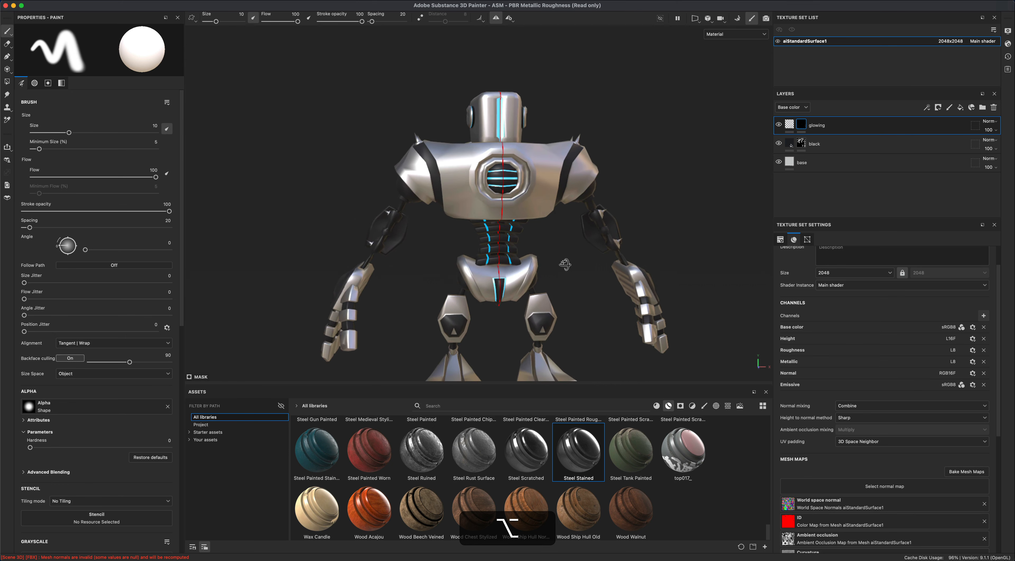
Step: Enable Shadows in the display settings with a shadows opacity of 20
{"action": "left_click", "coordinate": [1007, 31]}
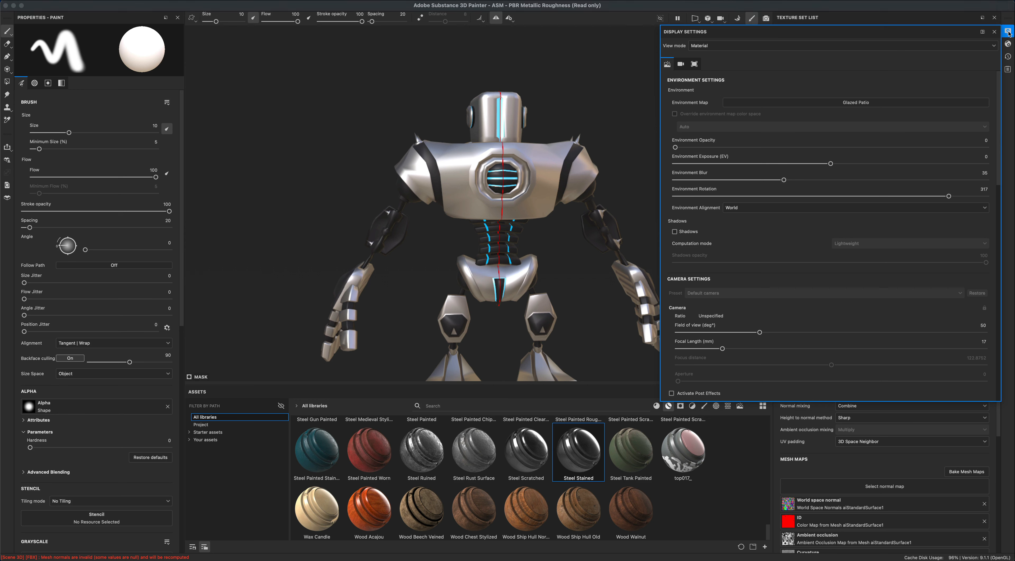
{"action": "left_click", "coordinate": [696, 234]}
{"action": "left_click_drag", "start_coordinate": [986, 263], "coordinate": [767, 268]}
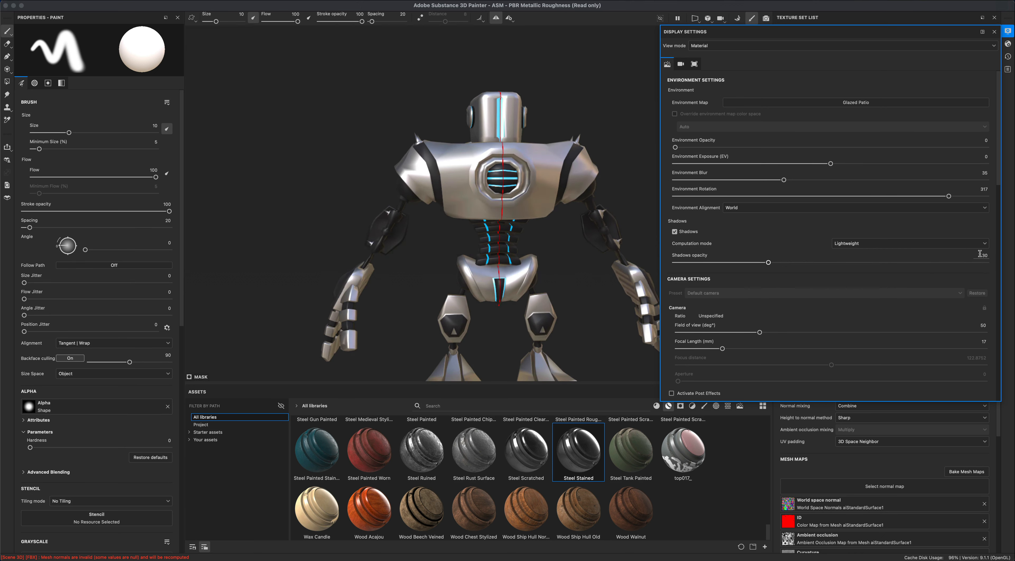
{"action": "mouse_move", "coordinate": [770, 265]}
{"action": "left_mouse_down"}
{"action": "mouse_move", "coordinate": [922, 266]}
{"action": "mouse_move", "coordinate": [672, 266]}
{"action": "mouse_move", "coordinate": [743, 270]}
{"action": "left_mouse_up"}
{"action": "scroll", "coordinate": [728, 347], "scroll_direction": "down", "scroll_amount": 5}
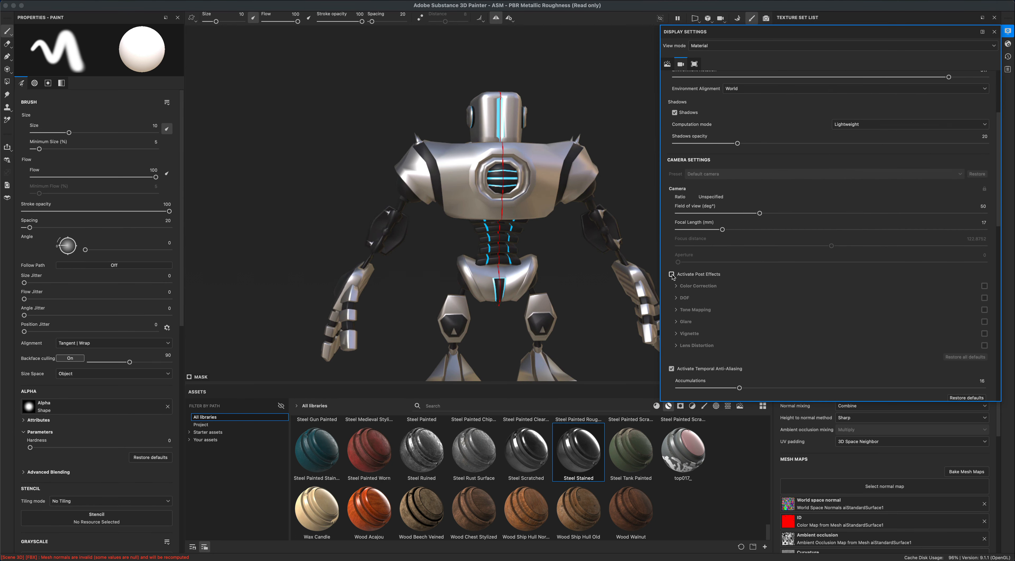
Step: Activate the post effects, enable Glare and set its shape to Bloom
{"action": "left_click", "coordinate": [672, 275]}
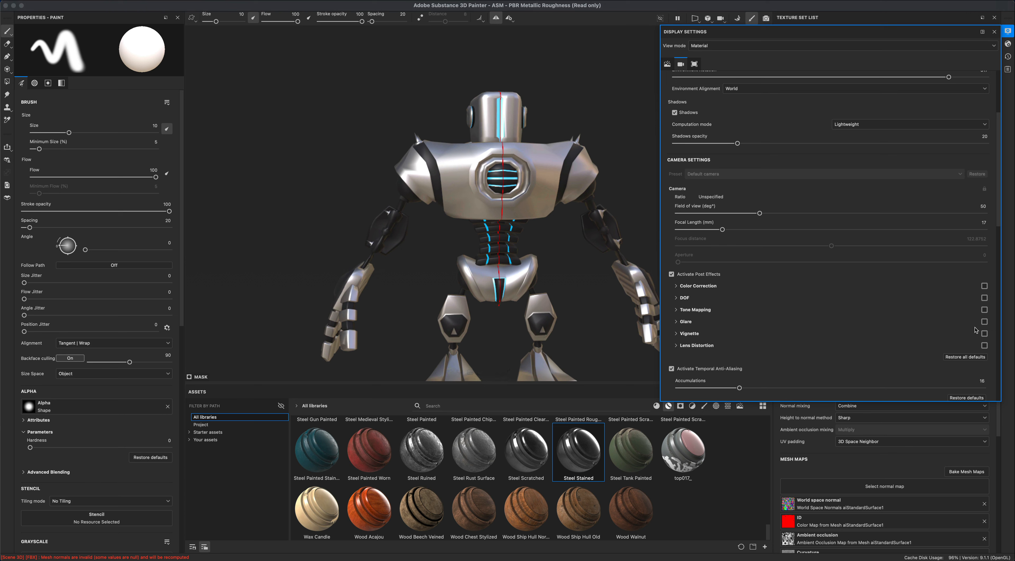
{"action": "left_click", "coordinate": [985, 321]}
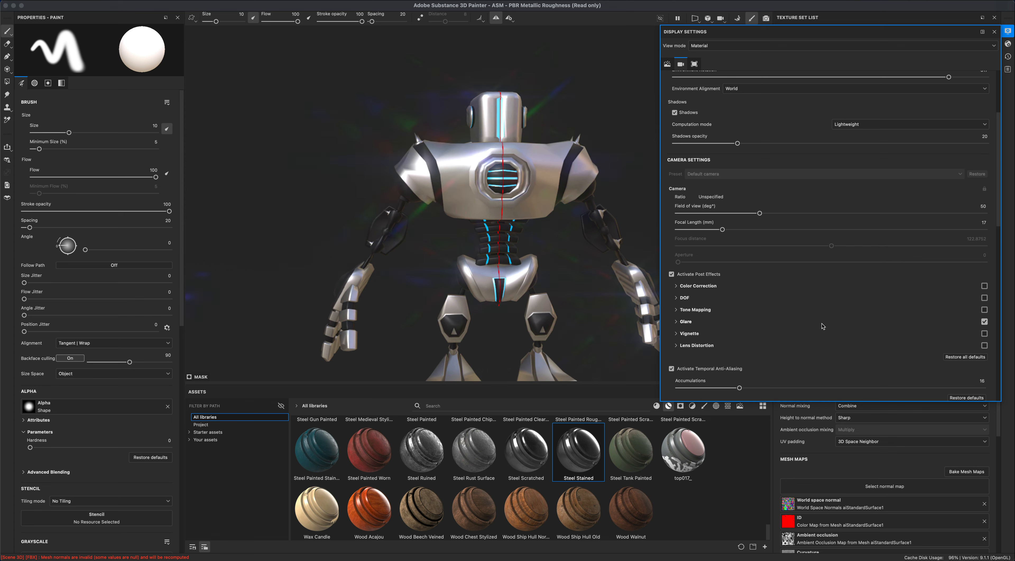
{"action": "left_click", "coordinate": [685, 321]}
{"action": "scroll", "coordinate": [777, 325], "scroll_direction": "down", "scroll_amount": 3}
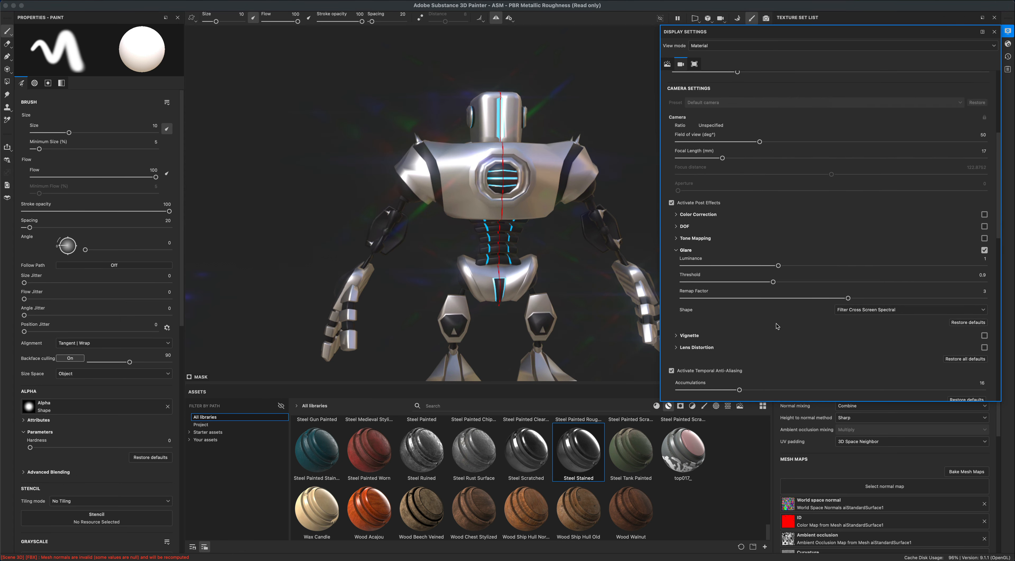
{"action": "left_click", "coordinate": [854, 313]}
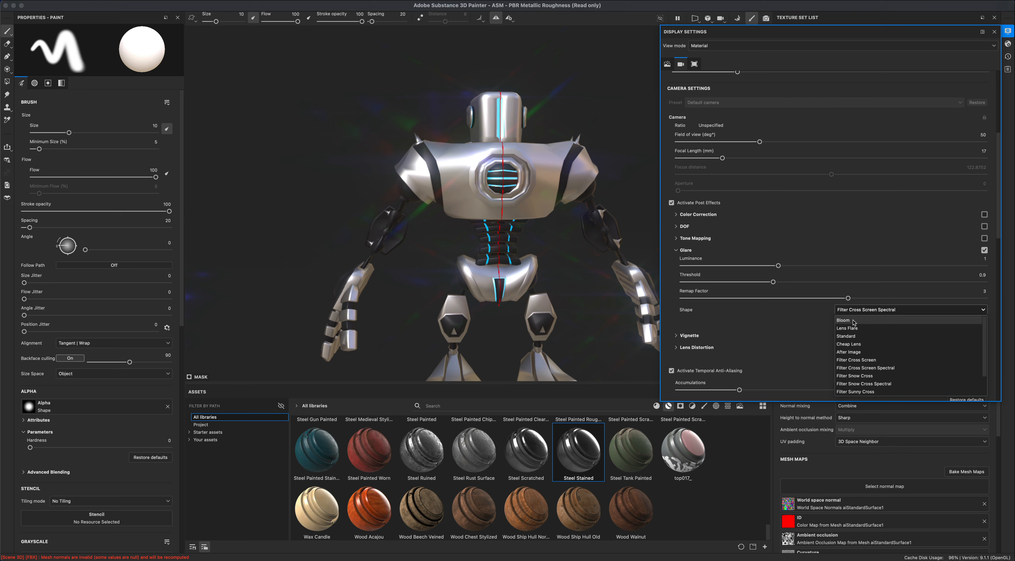
{"action": "left_click", "coordinate": [844, 321]}
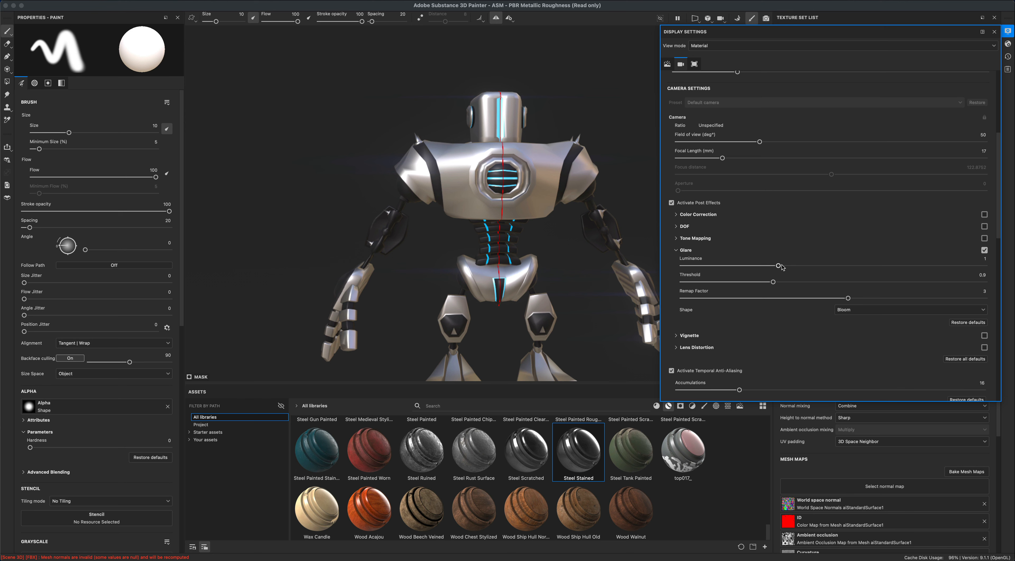
Step: Set the glare luminance to 1.76, the threshold to 1.7 and the remap factor to 1.93
{"action": "left_click_drag", "start_coordinate": [782, 267], "coordinate": [809, 267]}
{"action": "left_click_drag", "start_coordinate": [848, 298], "coordinate": [815, 298]}
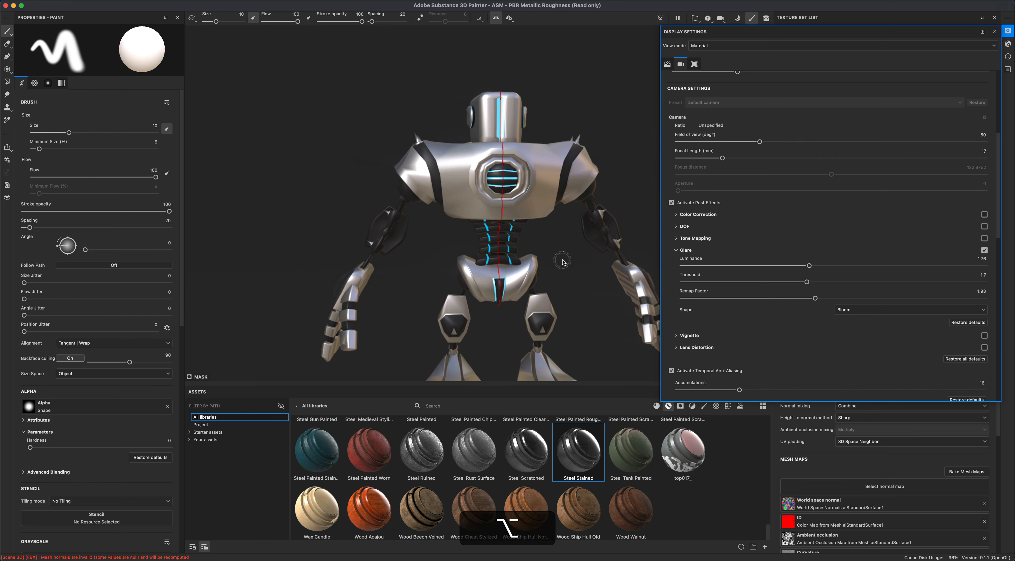
{"action": "mouse_move", "coordinate": [560, 261]}
{"action": "left_mouse_down", "text": "alt"}
{"action": "mouse_move", "coordinate": [571, 276]}
{"action": "mouse_move", "coordinate": [579, 269]}
{"action": "mouse_move", "coordinate": [559, 259]}
{"action": "mouse_move", "coordinate": [568, 272]}
{"action": "left_mouse_up", "text": "alt"}
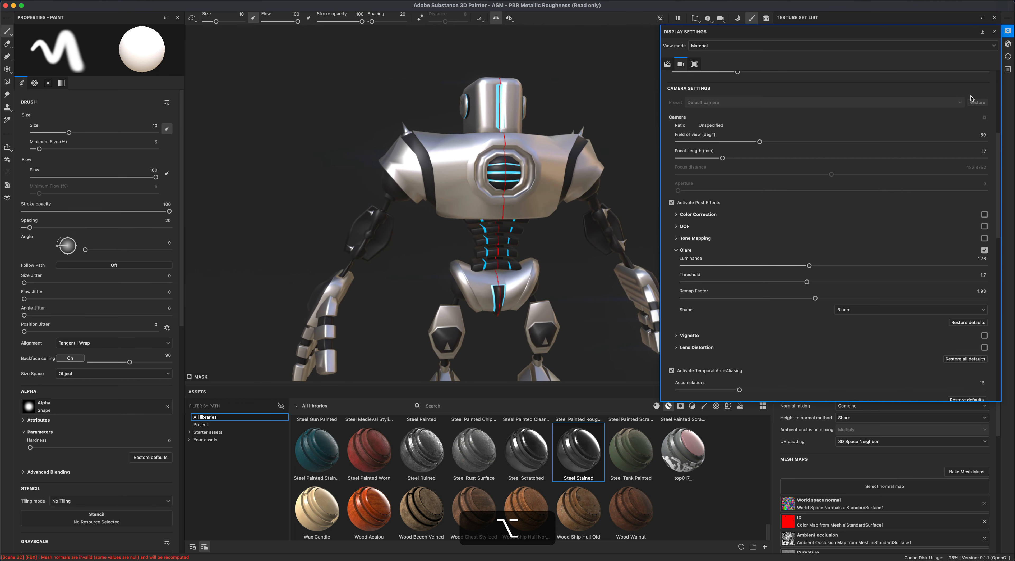
Step: Set the main shader's emissive intensity to 10.5
{"action": "scroll", "coordinate": [999, 86], "scroll_direction": "up", "scroll_amount": 5}
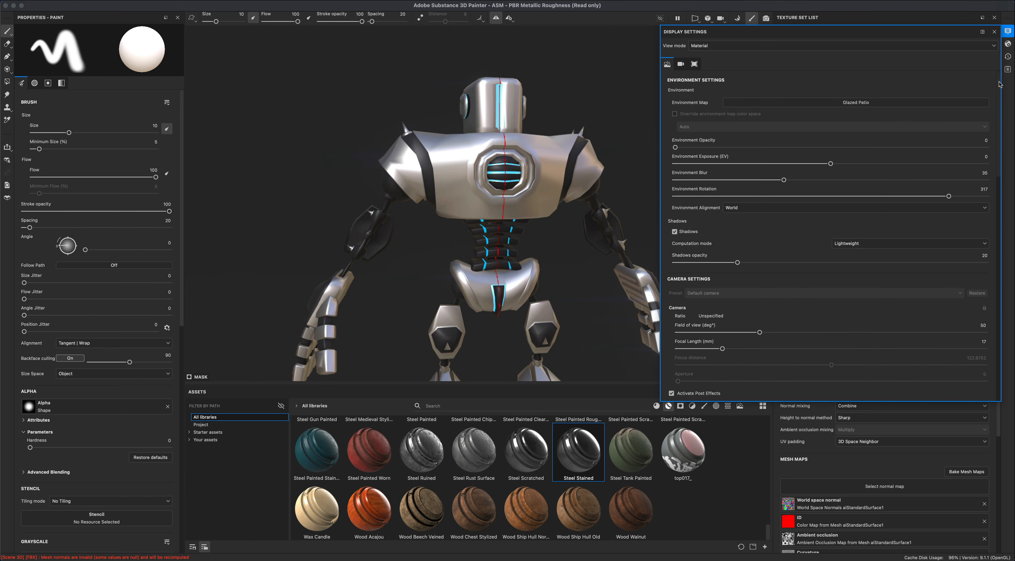
{"action": "left_click", "coordinate": [1009, 44]}
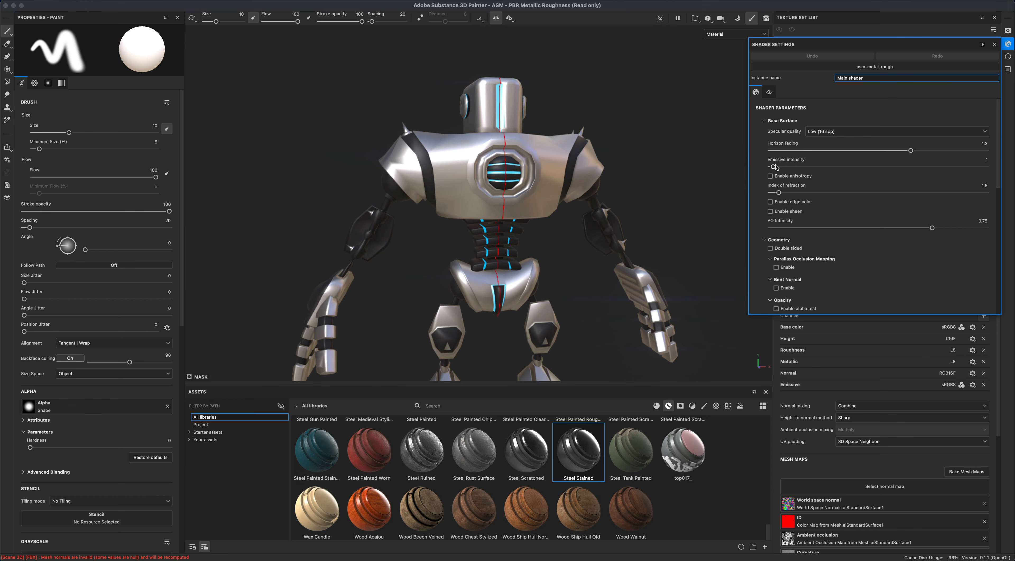
{"action": "left_click_drag", "start_coordinate": [773, 167], "coordinate": [793, 171]}
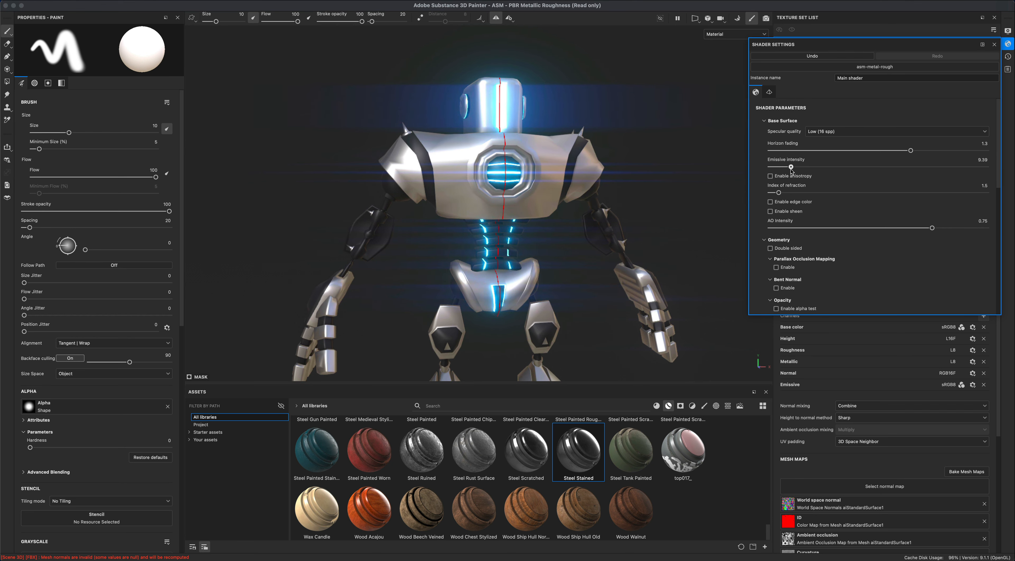
{"action": "left_click_drag", "start_coordinate": [793, 170], "coordinate": [794, 170]}
{"action": "left_click_drag", "start_coordinate": [568, 256], "coordinate": [573, 264], "text": "alt"}
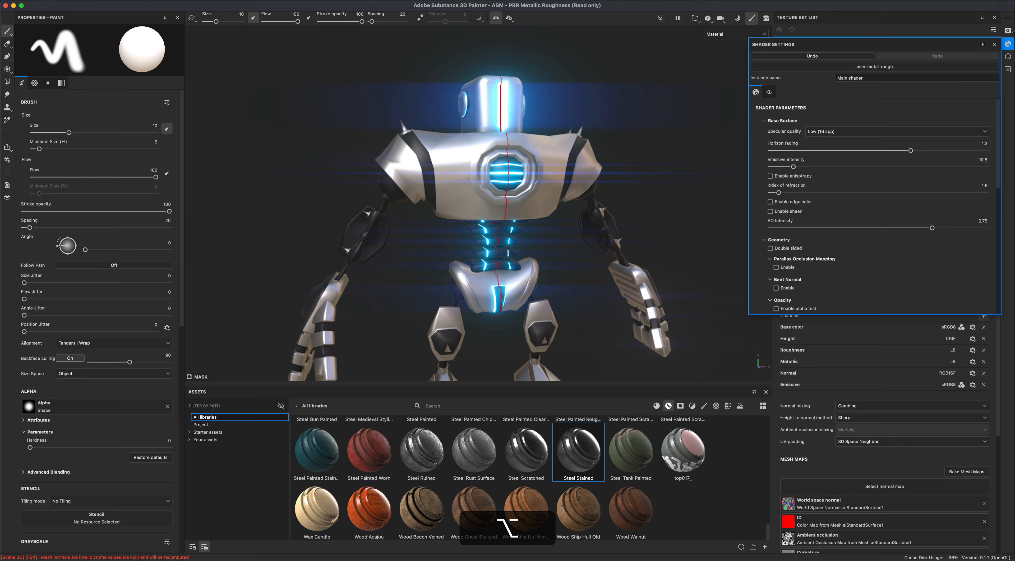
Step: Set the glare luminance to 1.04, the threshold to 0.93 and the remap factor to 1.4
{"action": "left_click", "coordinate": [1009, 31]}
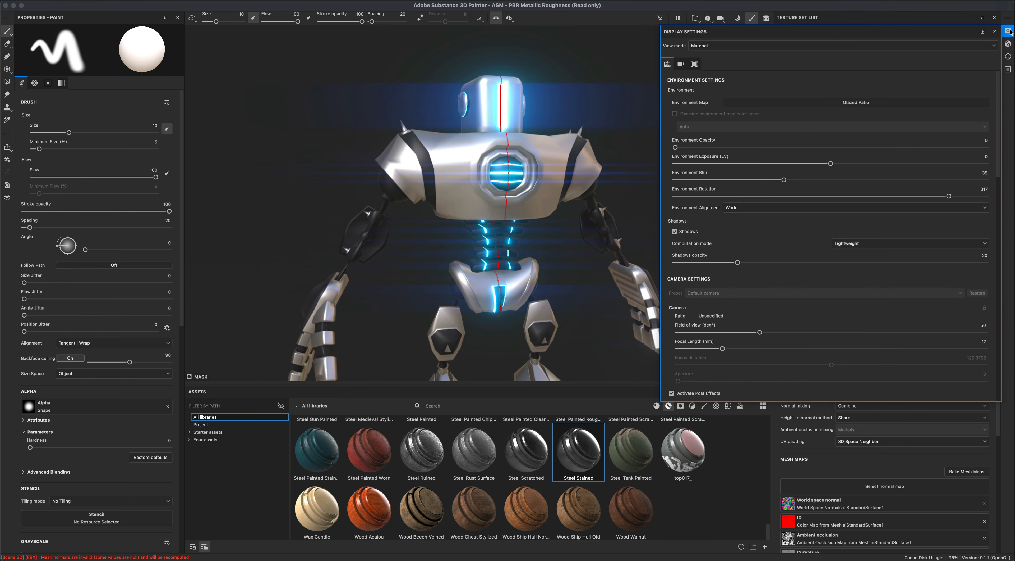
{"action": "scroll", "coordinate": [839, 277], "scroll_direction": "down", "scroll_amount": 5}
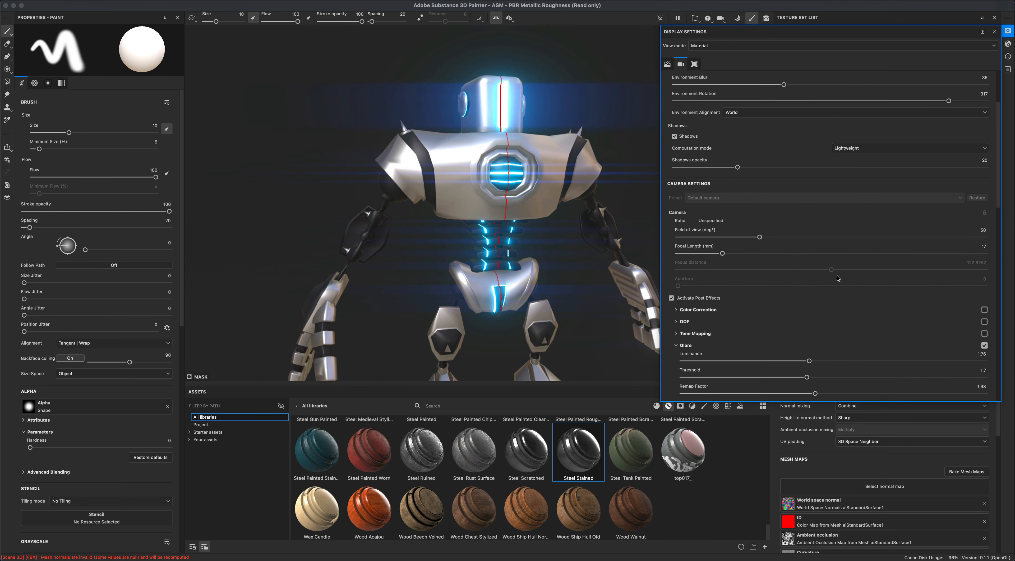
{"action": "left_click_drag", "start_coordinate": [807, 283], "coordinate": [768, 268]}
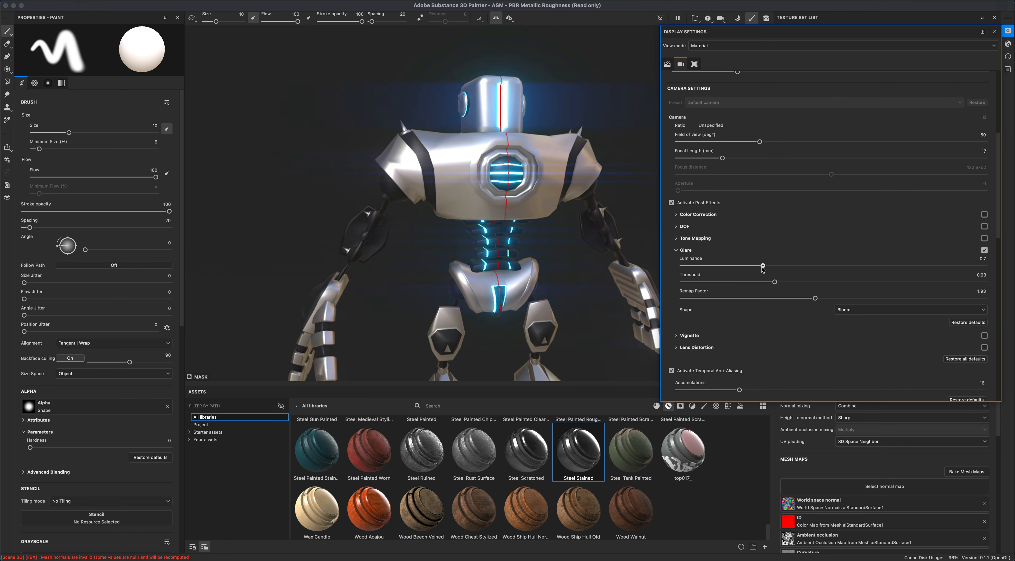
{"action": "left_click_drag", "start_coordinate": [814, 300], "coordinate": [794, 300]}
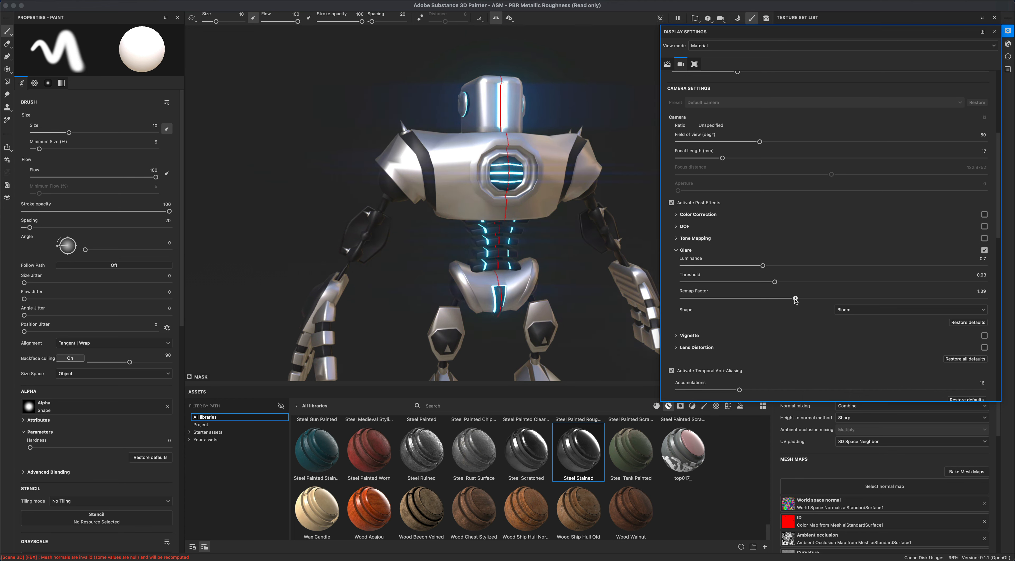
{"action": "mouse_move", "coordinate": [594, 284]}
{"action": "left_mouse_down", "text": "alt"}
{"action": "mouse_move", "coordinate": [575, 295]}
{"action": "mouse_move", "coordinate": [599, 298]}
{"action": "left_mouse_up", "text": "alt"}
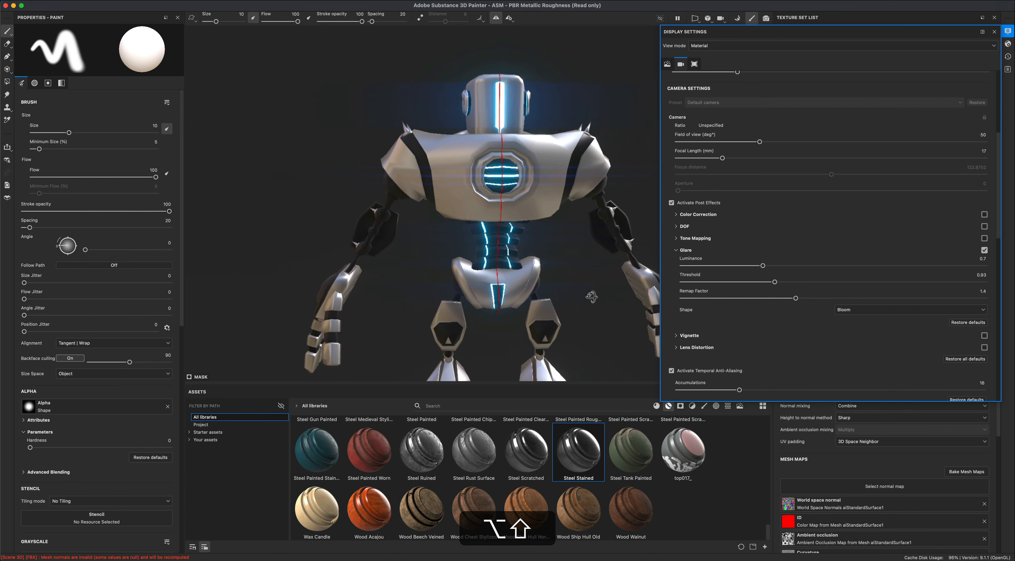
{"action": "mouse_move", "coordinate": [762, 265]}
{"action": "left_mouse_down"}
{"action": "mouse_move", "coordinate": [806, 266]}
{"action": "mouse_move", "coordinate": [775, 266]}
{"action": "left_mouse_up"}
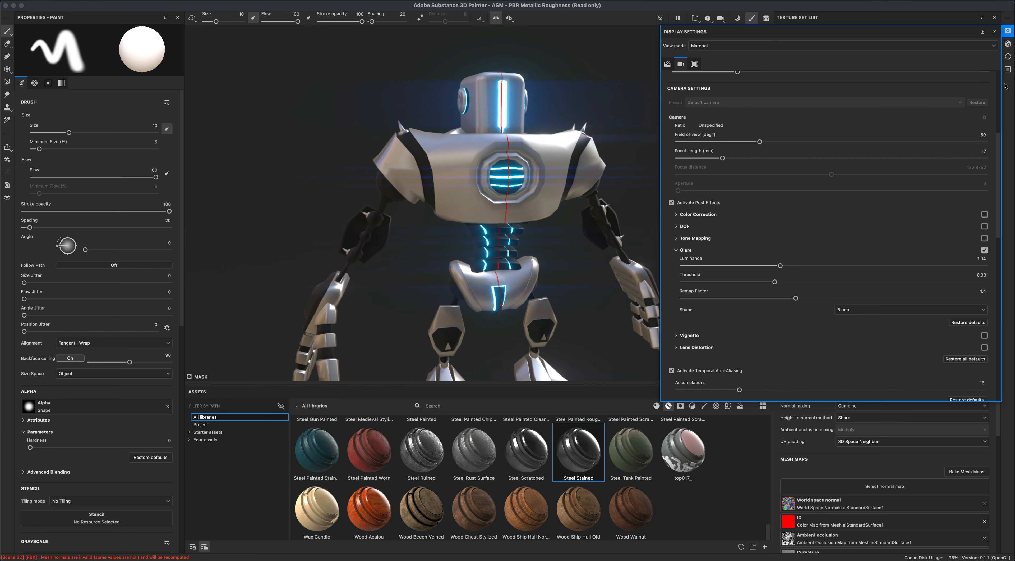
Step: Try the Cave Entry Forest, Mondarrain 3, Atelier and Bonifacio Street environment maps, and restore Glazed Patio
{"action": "scroll", "coordinate": [999, 87], "scroll_direction": "up", "scroll_amount": 5}
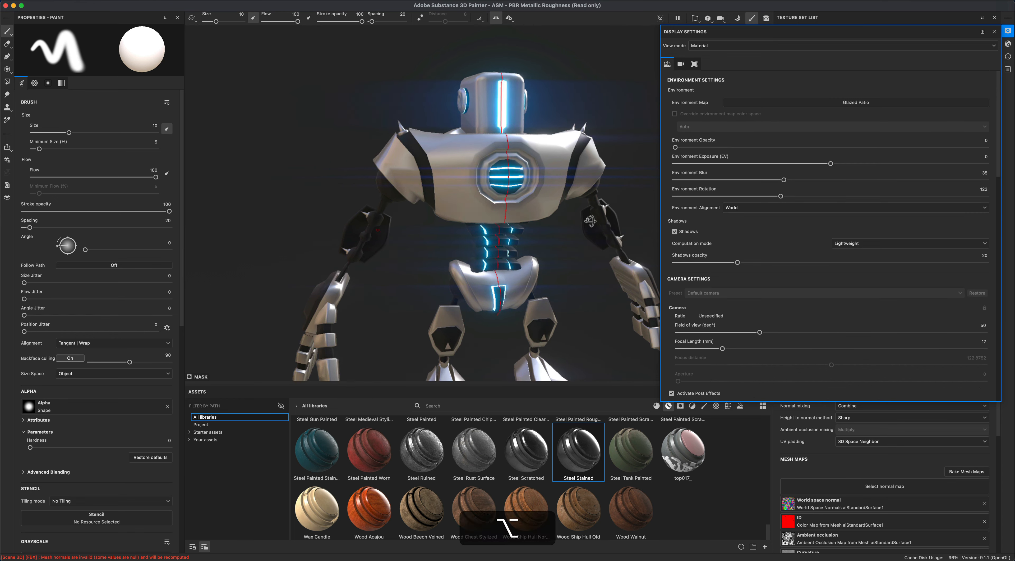
{"action": "right_click_drag", "start_coordinate": [572, 240], "coordinate": [550, 228], "text": "alt"}
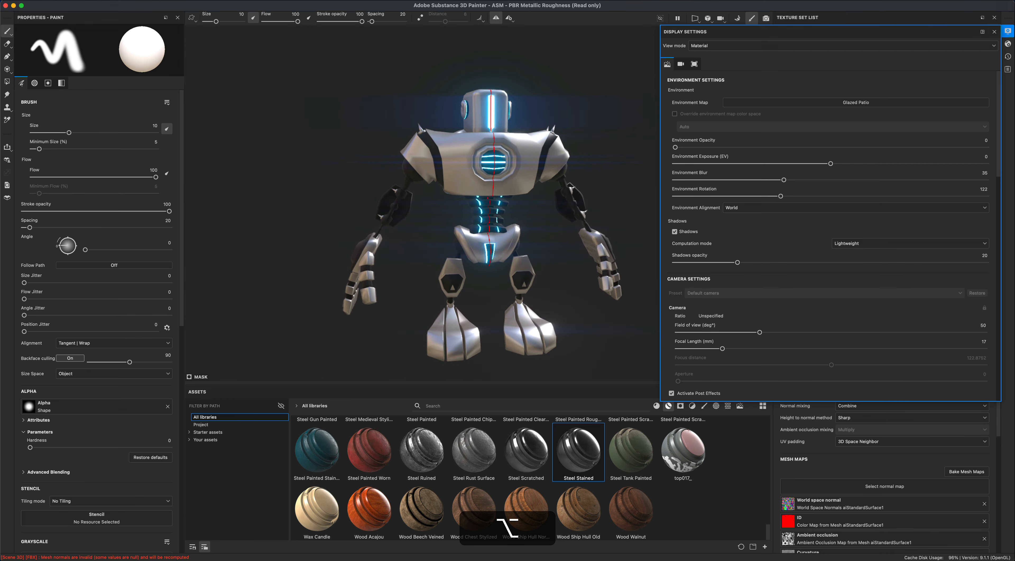
{"action": "left_click", "coordinate": [799, 104]}
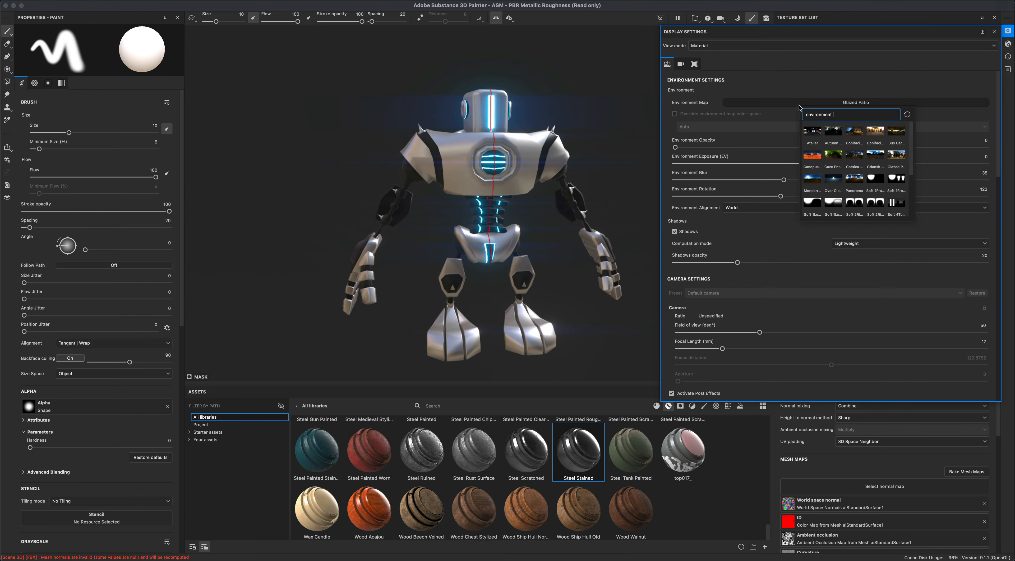
{"action": "left_click", "coordinate": [831, 155]}
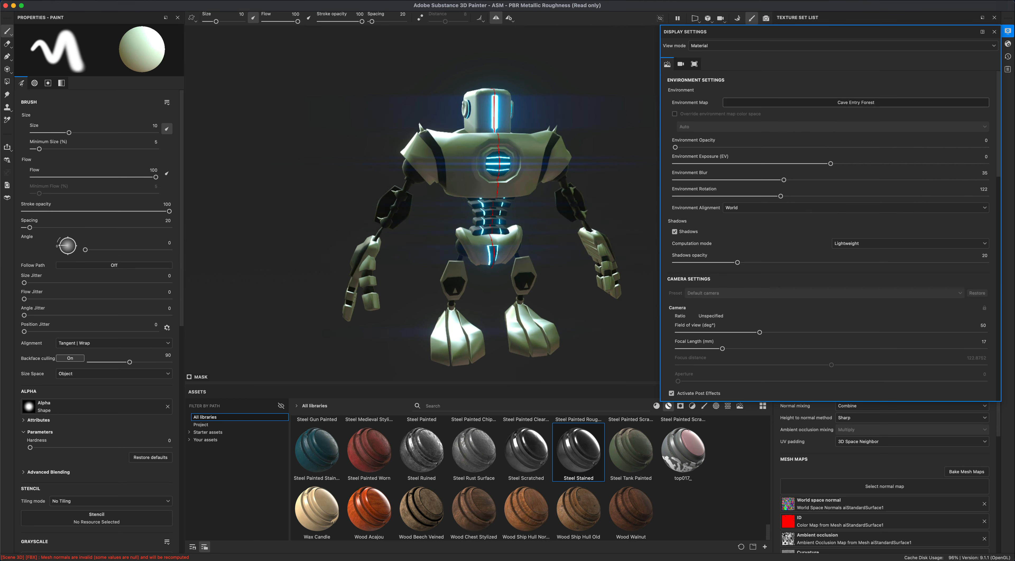
{"action": "left_click", "coordinate": [897, 104]}
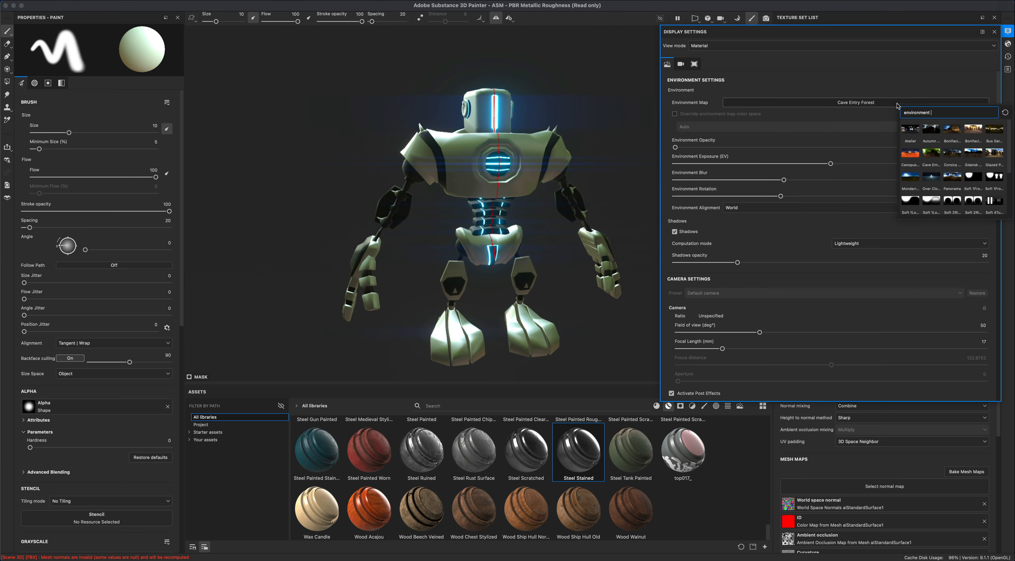
{"action": "left_click", "coordinate": [910, 176]}
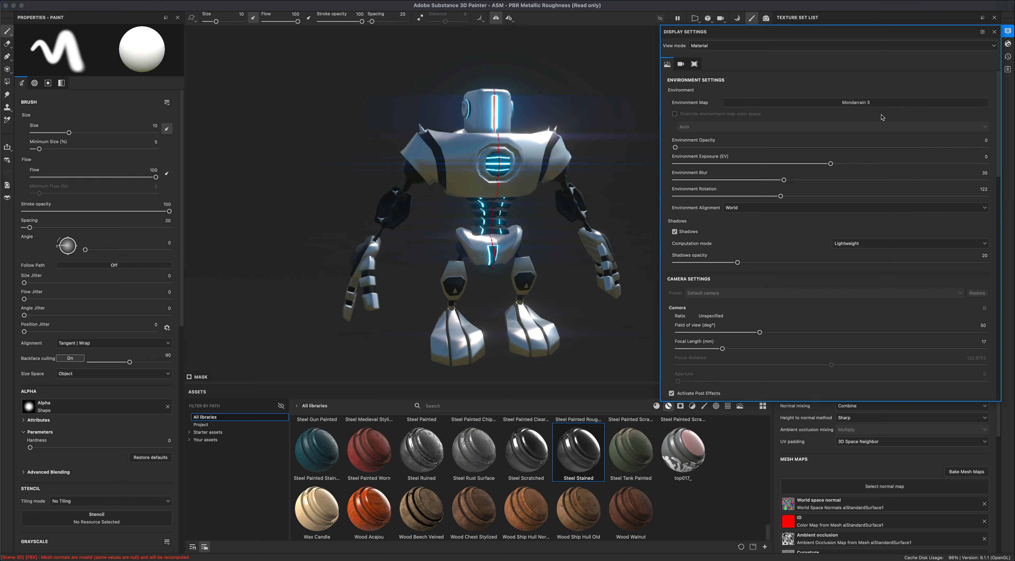
{"action": "left_click", "coordinate": [882, 104]}
{"action": "left_click", "coordinate": [895, 130]}
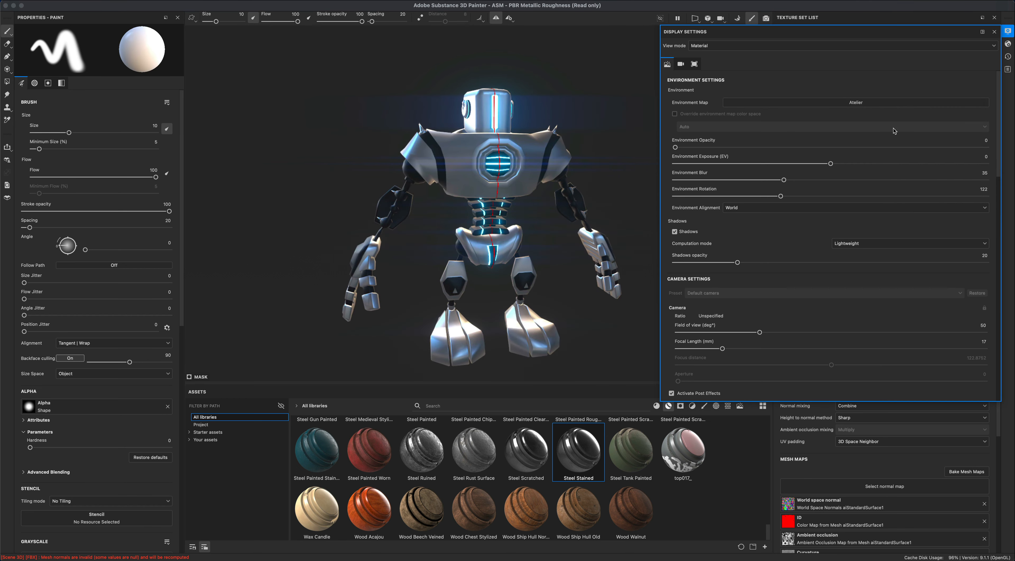
{"action": "left_click", "coordinate": [900, 105]}
{"action": "left_click", "coordinate": [953, 127]}
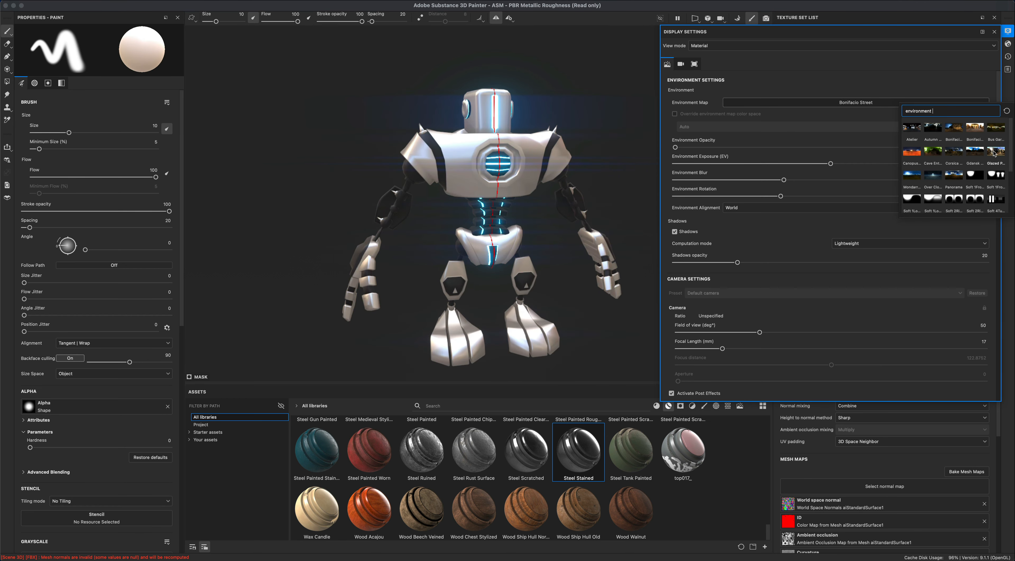
{"action": "left_click", "coordinate": [995, 152]}
Step: Close the display settings and rotate the environment lighting around the robot
{"action": "left_click_drag", "start_coordinate": [784, 179], "coordinate": [662, 168], "text": "alt"}
{"action": "left_click", "coordinate": [1008, 33]}
{"action": "middle_click_drag", "start_coordinate": [639, 205], "coordinate": [643, 198], "text": "alt+shift"}
{"action": "right_click_drag", "start_coordinate": [643, 198], "coordinate": [631, 215], "text": "alt+shift"}
Step: Fill the small triangles on both knees in the glowing layer's mask with Polygon Fill
{"action": "middle_click_drag", "start_coordinate": [571, 258], "coordinate": [582, 235], "text": "alt"}
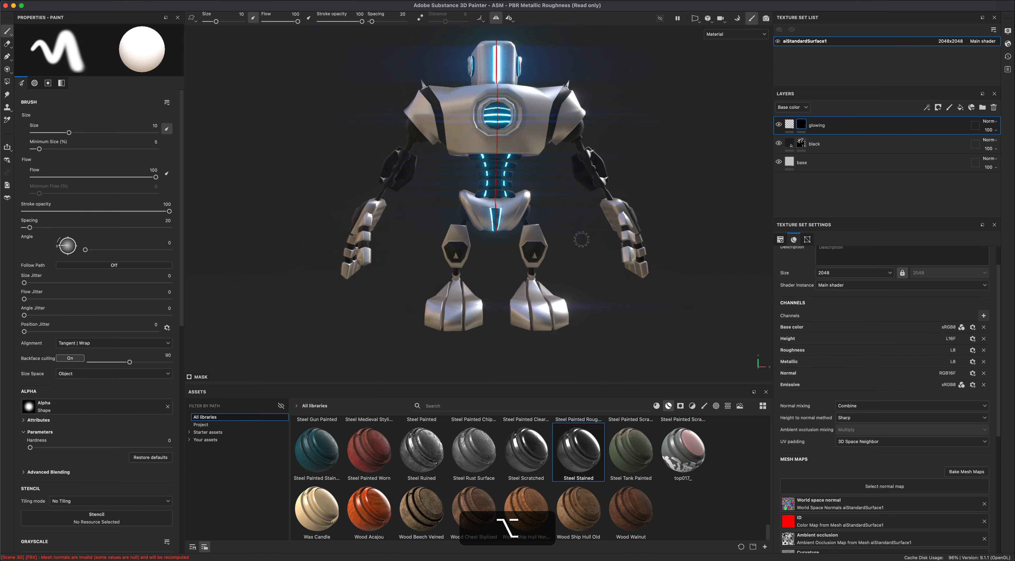
{"action": "right_click_drag", "start_coordinate": [583, 236], "coordinate": [581, 252], "text": "alt"}
{"action": "left_click_drag", "start_coordinate": [581, 252], "coordinate": [574, 235], "text": "alt"}
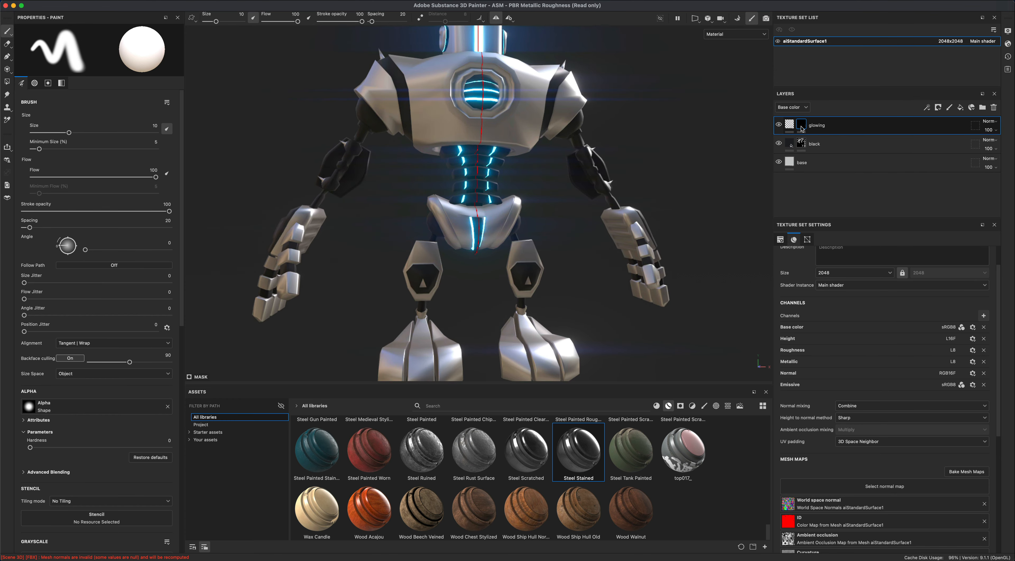
{"action": "left_click", "coordinate": [7, 83]}
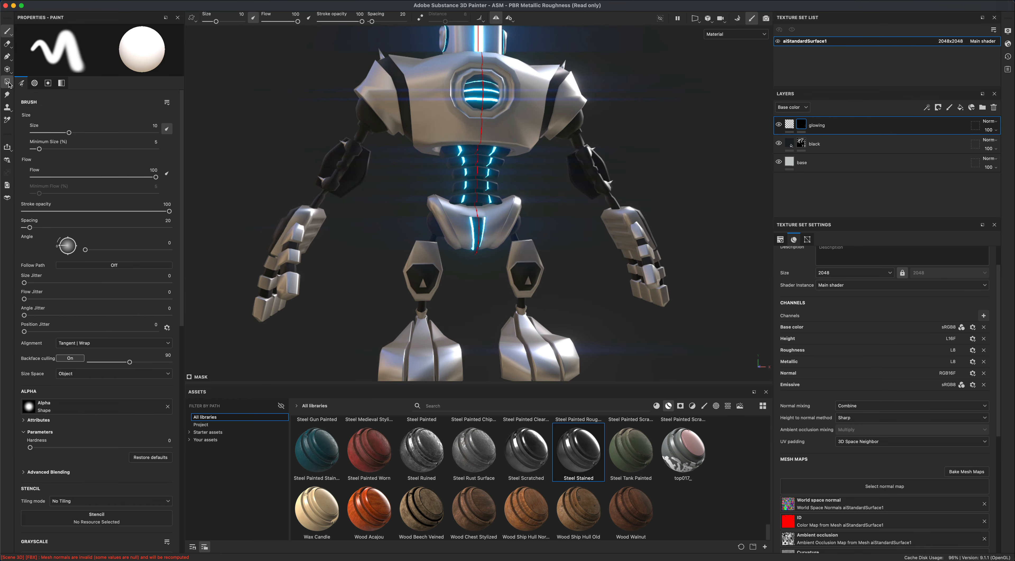
{"action": "left_click", "coordinate": [529, 282]}
{"action": "middle_click_drag", "start_coordinate": [578, 285], "coordinate": [578, 251], "text": "alt"}
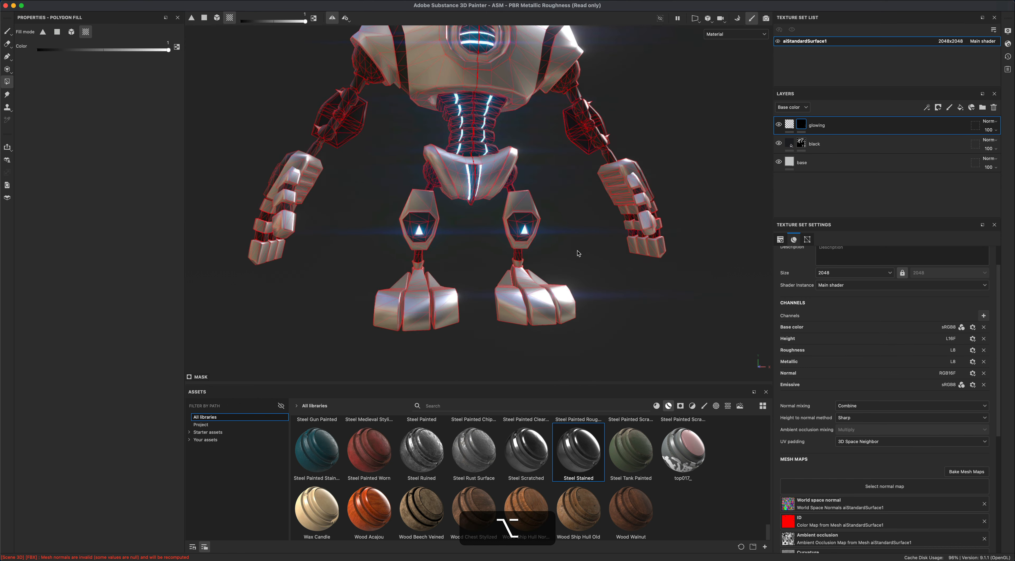
Step: Switch to painting the glowing layer's mask with the Basic Hard brush at size 1.32, facing the robot's back panel
{"action": "left_click_drag", "start_coordinate": [578, 252], "coordinate": [417, 203], "text": "alt"}
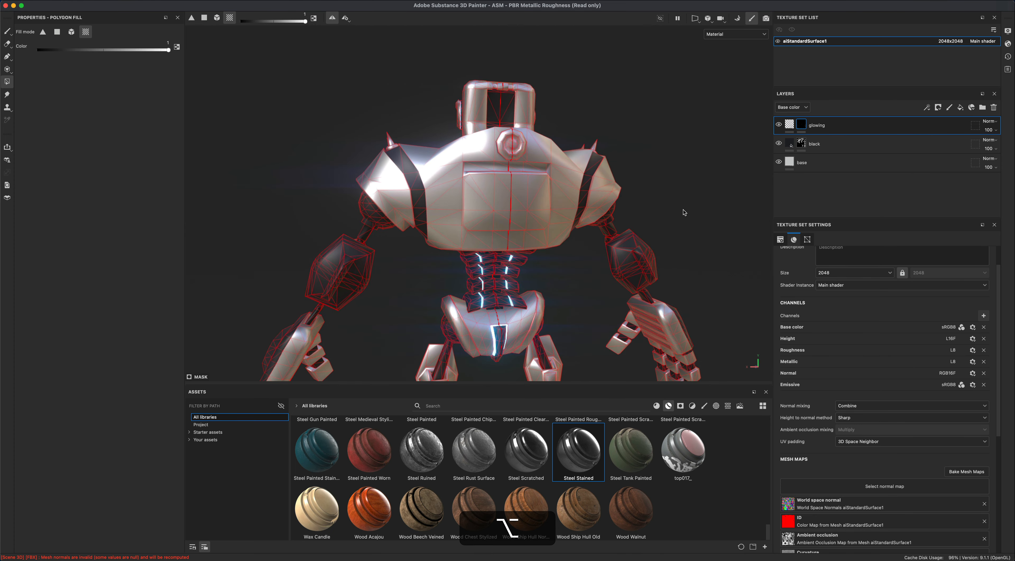
{"action": "middle_click_drag", "start_coordinate": [570, 314], "coordinate": [570, 285], "text": "alt"}
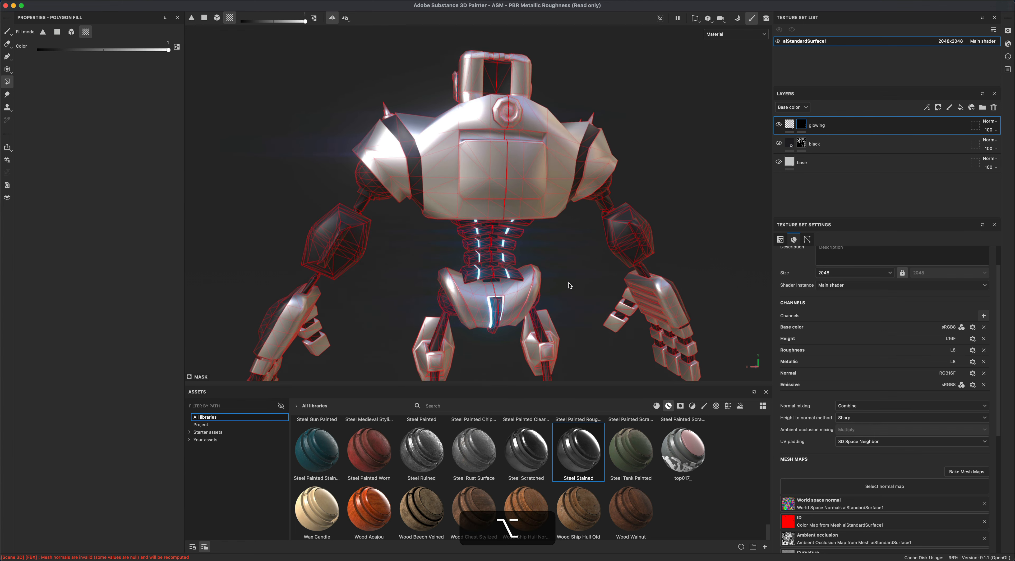
{"action": "left_click_drag", "start_coordinate": [569, 290], "coordinate": [568, 264], "text": "alt"}
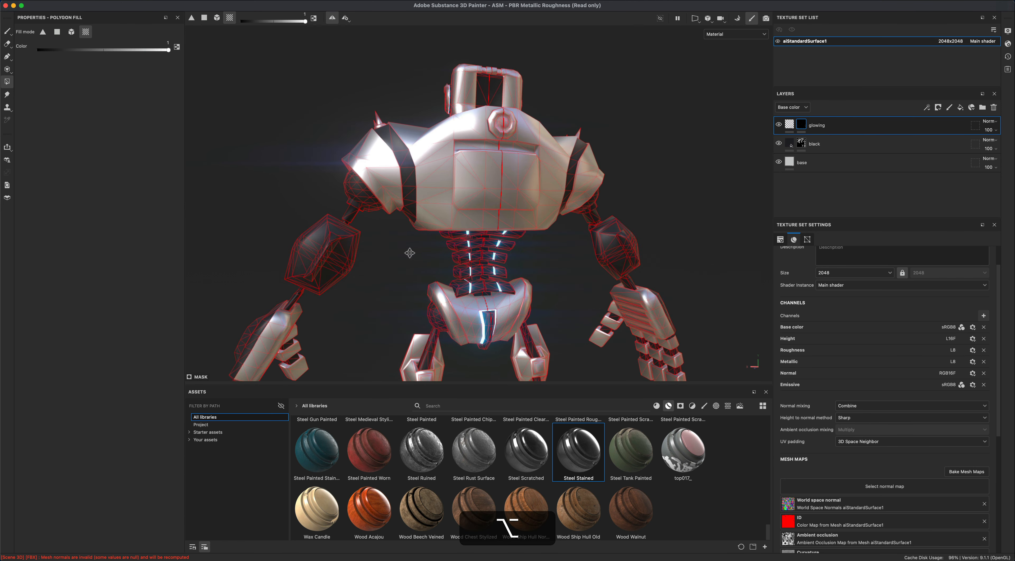
{"action": "middle_click_drag", "start_coordinate": [410, 253], "coordinate": [408, 288], "text": "alt"}
{"action": "right_click_drag", "start_coordinate": [408, 288], "coordinate": [830, 187], "text": "alt"}
{"action": "middle_click_drag", "start_coordinate": [713, 228], "coordinate": [704, 250], "text": "alt"}
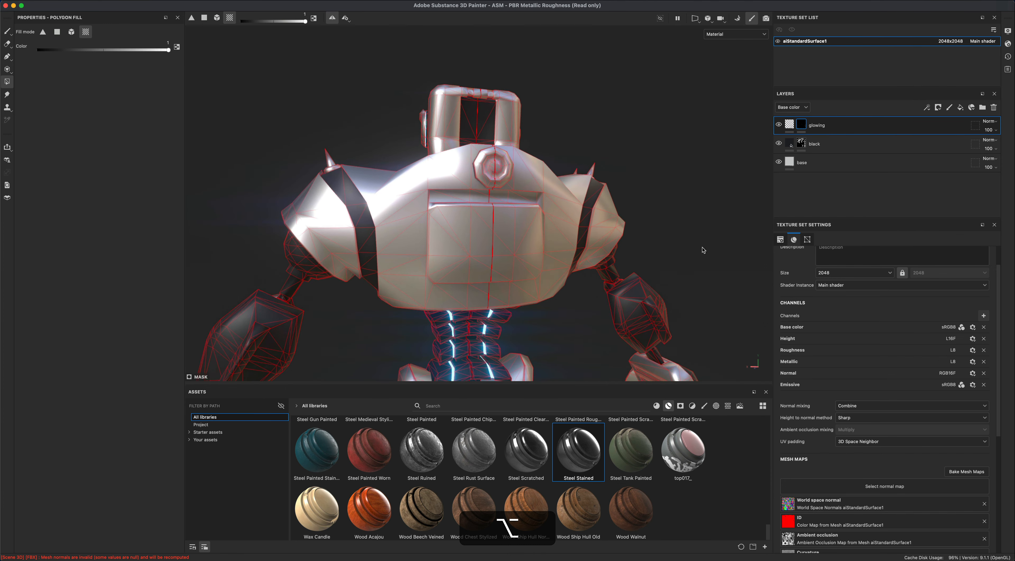
{"action": "left_click_drag", "start_coordinate": [704, 250], "coordinate": [670, 221], "text": "alt"}
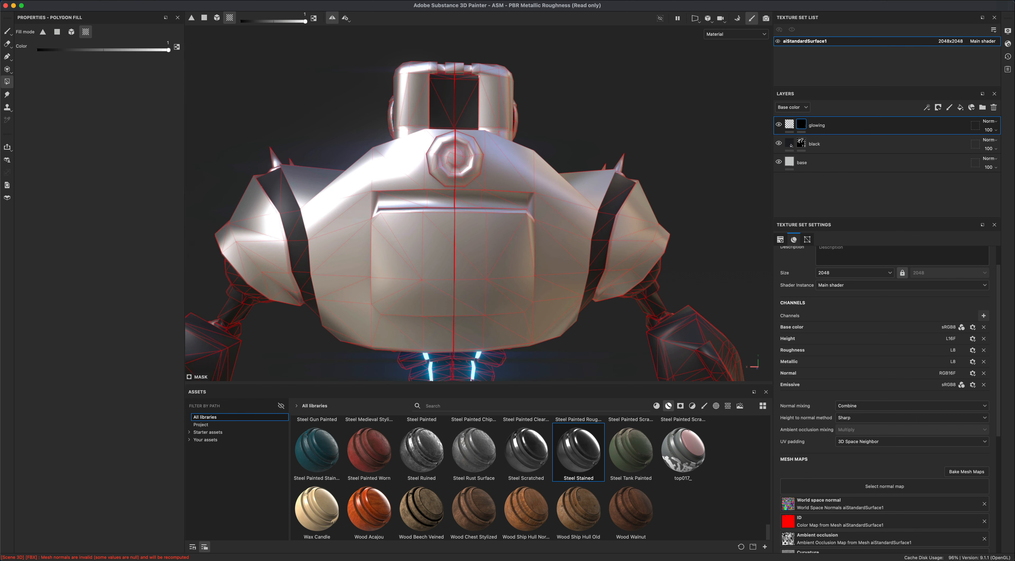
{"action": "left_click", "coordinate": [8, 32]}
{"action": "left_click", "coordinate": [704, 407]}
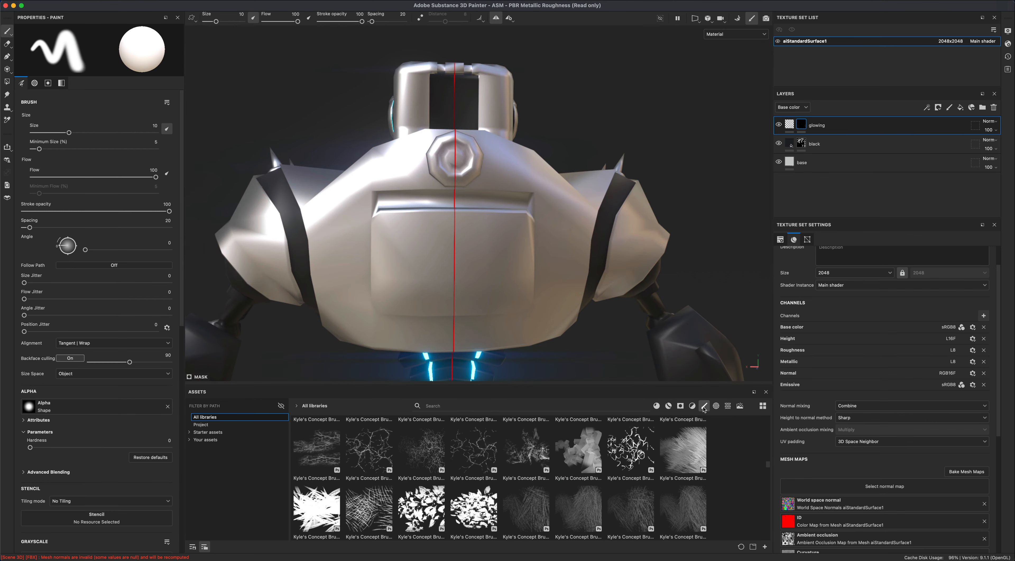
{"action": "scroll", "coordinate": [768, 430], "scroll_direction": "down", "scroll_amount": 3}
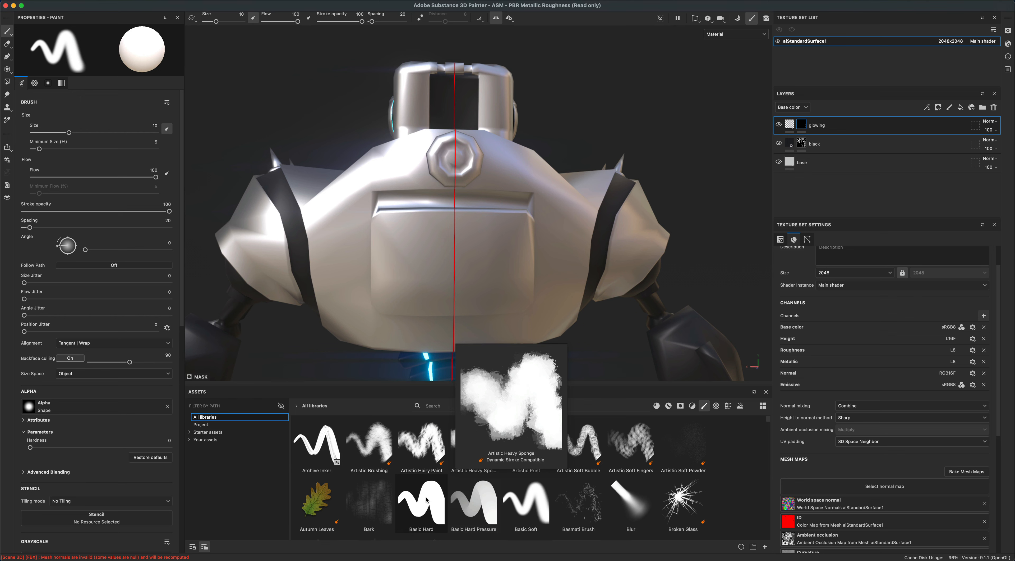
{"action": "left_click", "coordinate": [427, 500]}
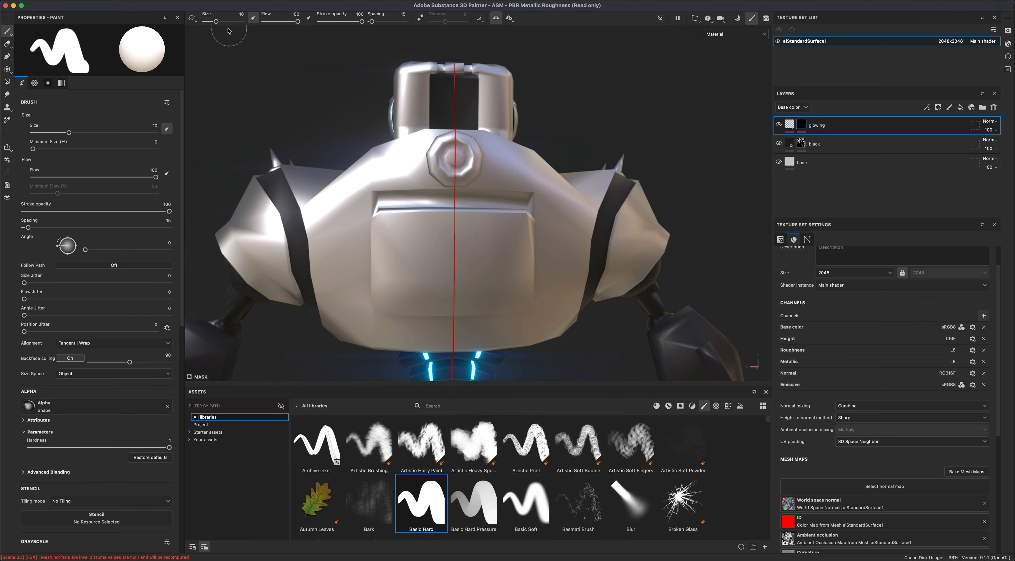
{"action": "left_click_drag", "start_coordinate": [216, 21], "coordinate": [209, 22]}
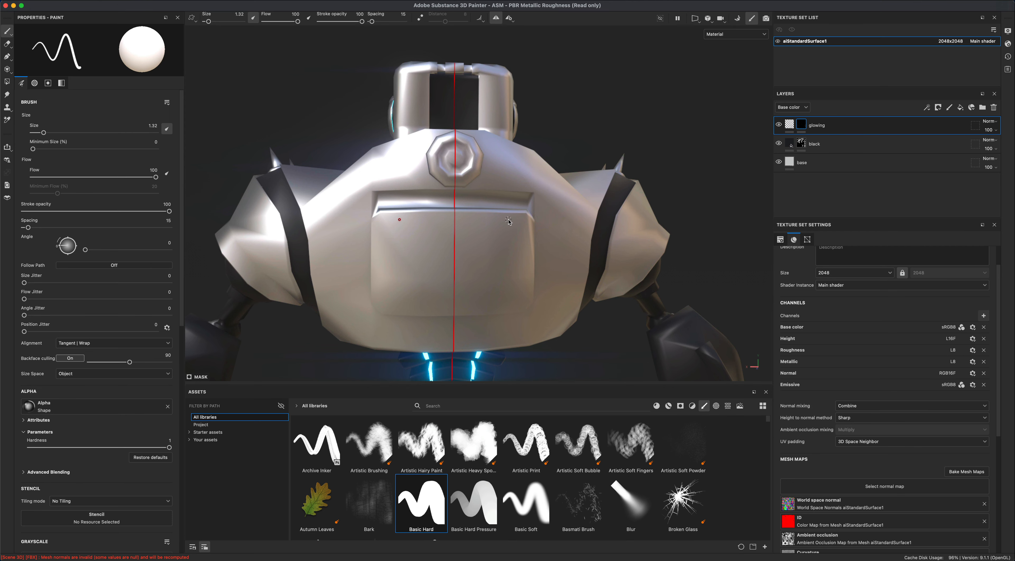
Step: Paint small glowing dots near the upper and lower corners of the back panel with symmetry
{"action": "left_click", "coordinate": [523, 221]}
{"action": "left_click_drag", "start_coordinate": [521, 266], "coordinate": [508, 266], "text": "alt"}
{"action": "left_click", "coordinate": [525, 308]}
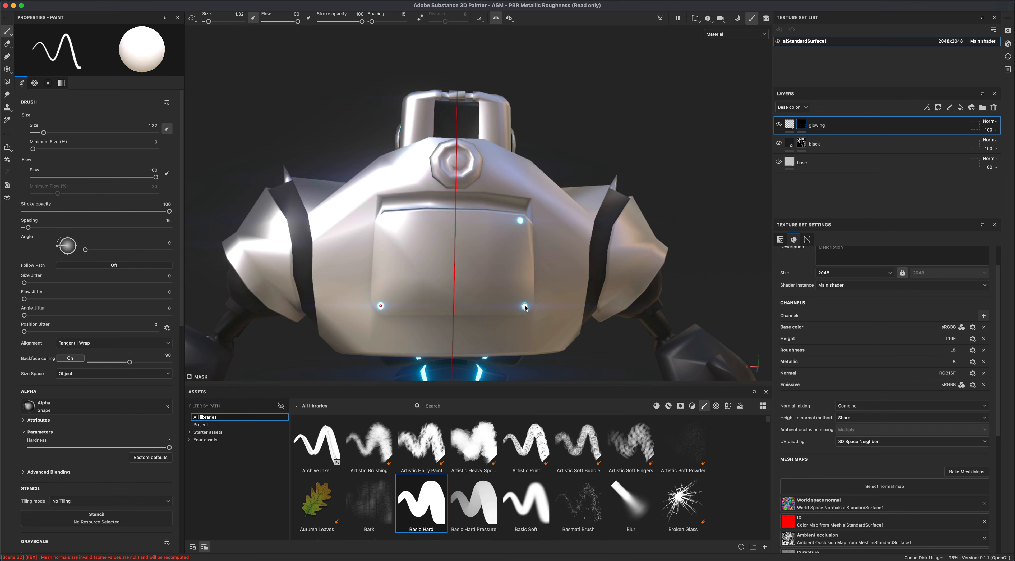
Step: Try filling the grooves on the back of the hand in the glowing layer's mask with Polygon Fill, and undo it
{"action": "mouse_move", "coordinate": [525, 307]}
{"action": "left_mouse_down", "text": "alt"}
{"action": "mouse_move", "coordinate": [521, 272]}
{"action": "mouse_move", "coordinate": [559, 275]}
{"action": "mouse_move", "coordinate": [524, 276]}
{"action": "left_mouse_up", "text": "alt"}
{"action": "scroll", "coordinate": [565, 254], "scroll_direction": "down", "scroll_amount": 5}
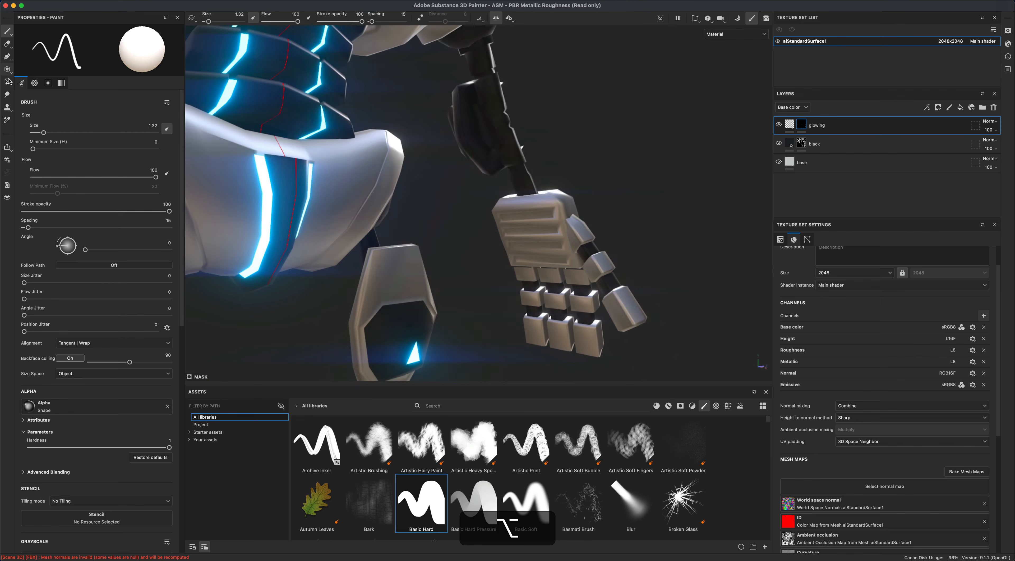
{"action": "left_click", "coordinate": [7, 81]}
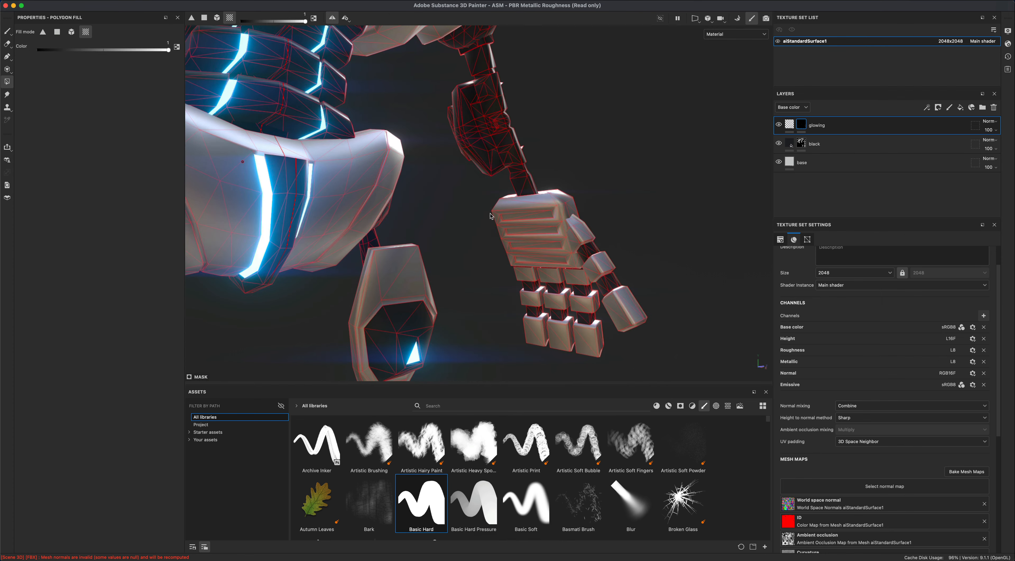
{"action": "left_click", "coordinate": [546, 218]}
{"action": "left_click_drag", "start_coordinate": [548, 228], "coordinate": [700, 264], "text": "alt"}
{"action": "key", "text": "super+z"}
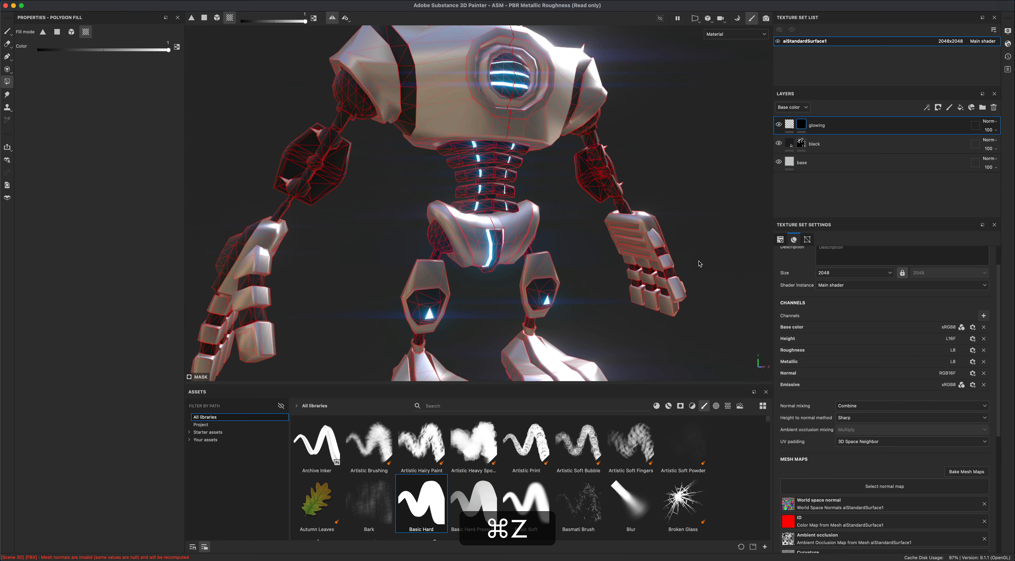
Step: Fill the grooves on the back of the hand in the black layer's mask with Polygon Fill
{"action": "left_click", "coordinate": [848, 144]}
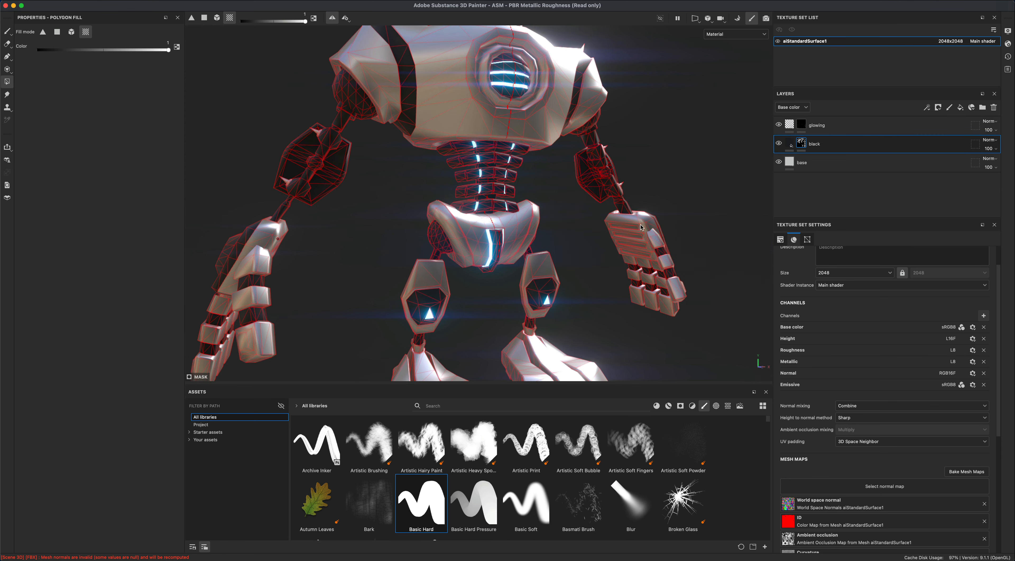
{"action": "scroll", "coordinate": [631, 268], "scroll_direction": "up", "scroll_amount": 5}
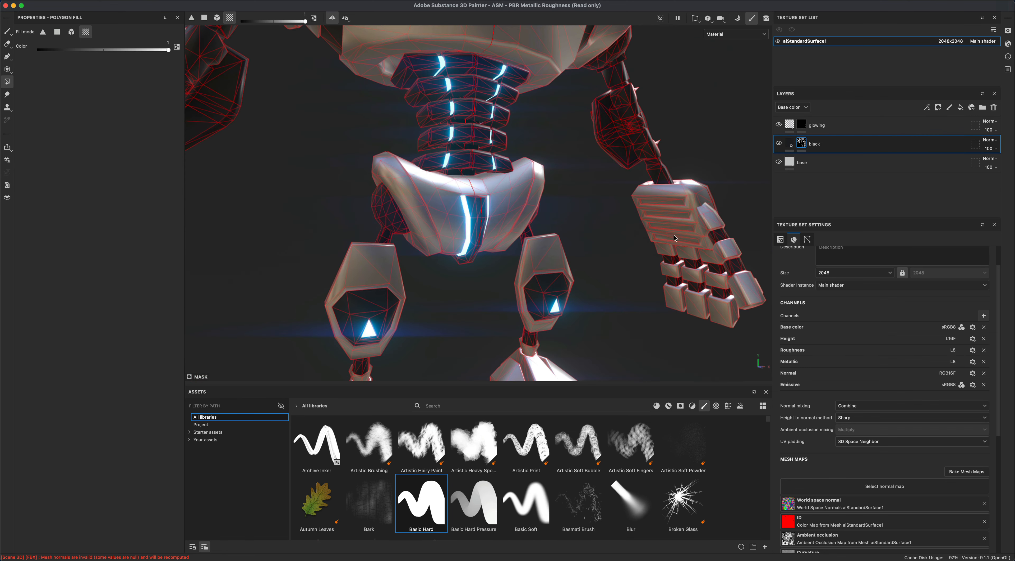
{"action": "left_click", "coordinate": [682, 216]}
{"action": "left_click", "coordinate": [682, 203]}
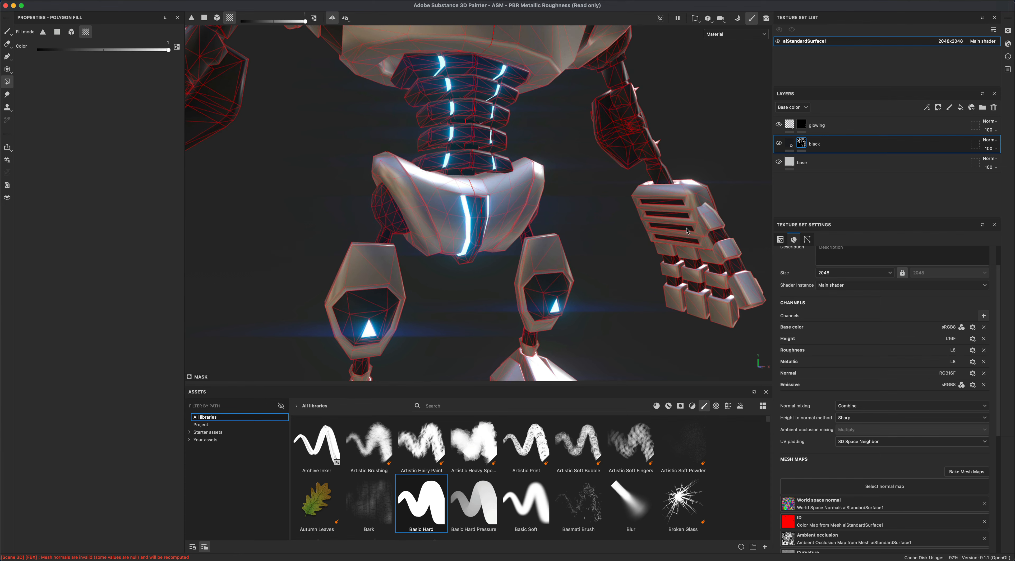
Step: Switch from polygon fill to the Paint tool after reviewing the black parts on the whole robot
{"action": "left_click_drag", "start_coordinate": [608, 277], "coordinate": [517, 276], "text": "alt"}
{"action": "scroll", "coordinate": [496, 276], "scroll_direction": "down", "scroll_amount": 4, "text": "alt"}
{"action": "middle_click_drag", "start_coordinate": [479, 278], "coordinate": [486, 257], "text": "alt"}
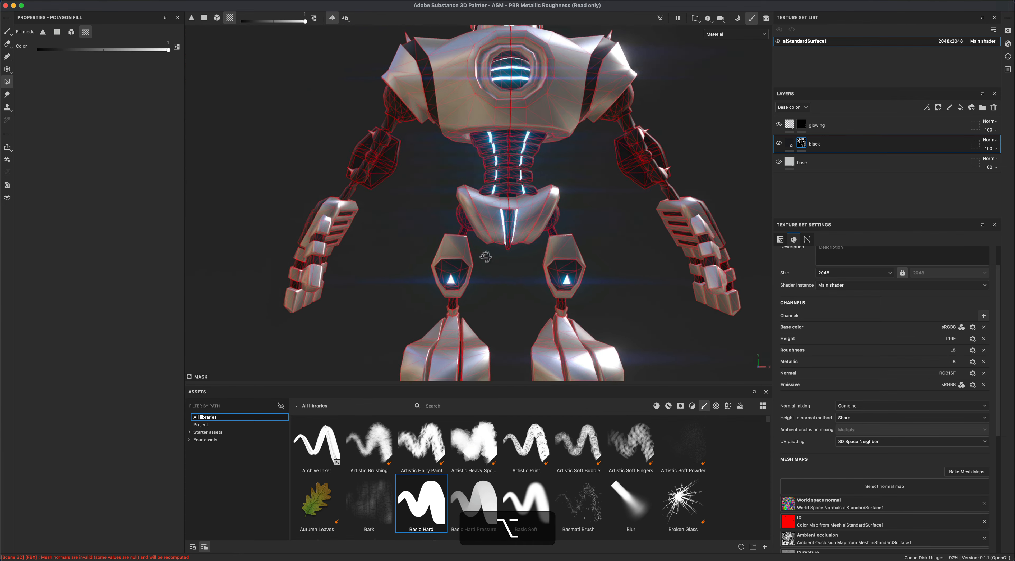
{"action": "left_click_drag", "start_coordinate": [485, 257], "coordinate": [573, 288], "text": "alt"}
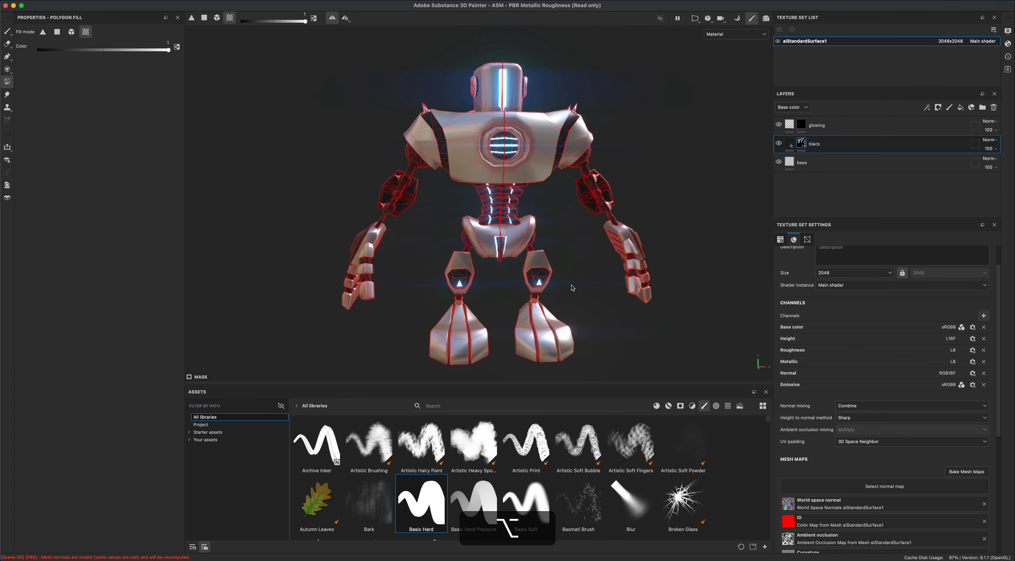
{"action": "left_click", "coordinate": [5, 31]}
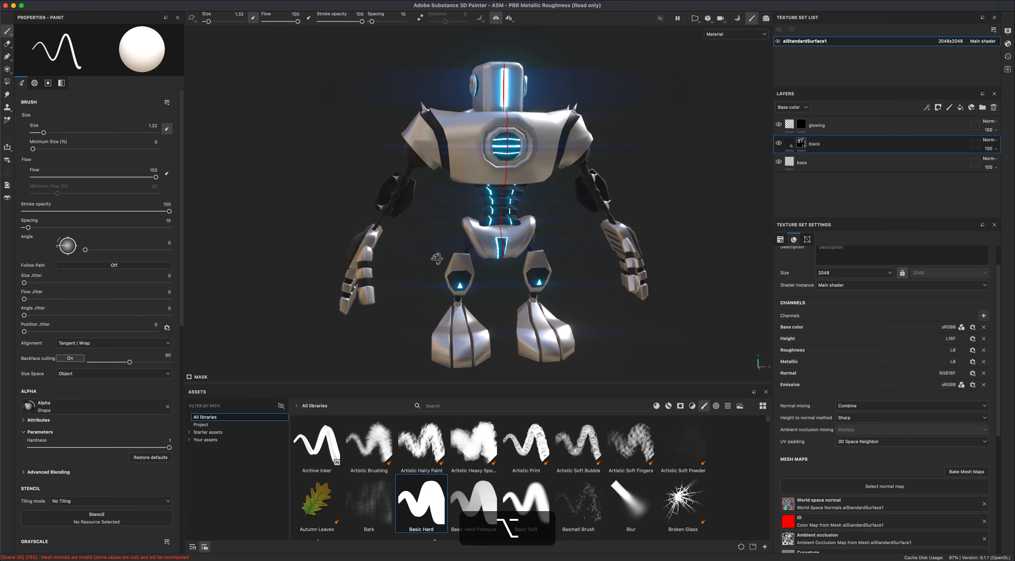
{"action": "left_click_drag", "start_coordinate": [437, 257], "coordinate": [476, 264], "text": "alt"}
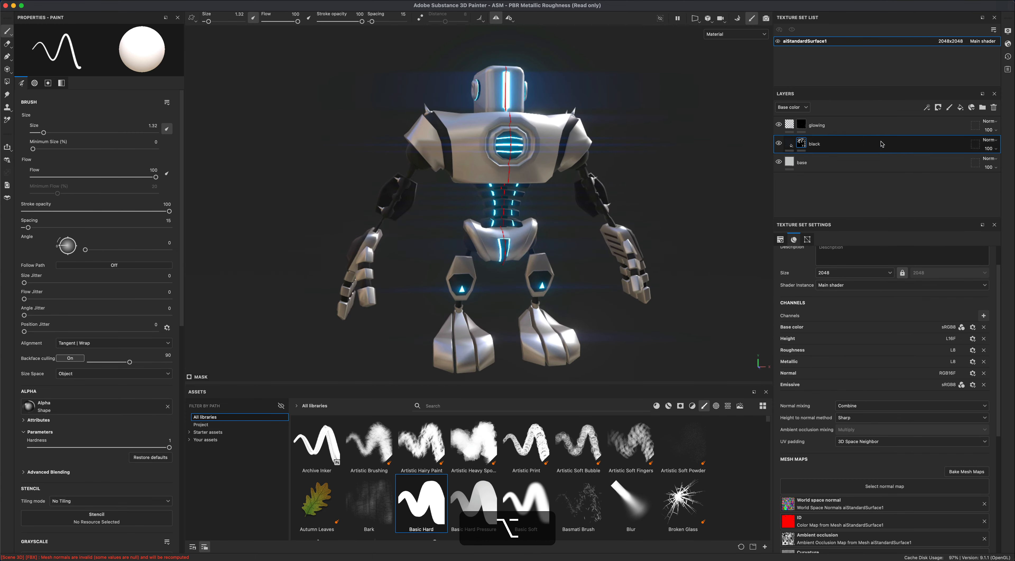
Step: Add a new paint layer directly above the glowing layer
{"action": "left_click", "coordinate": [885, 130]}
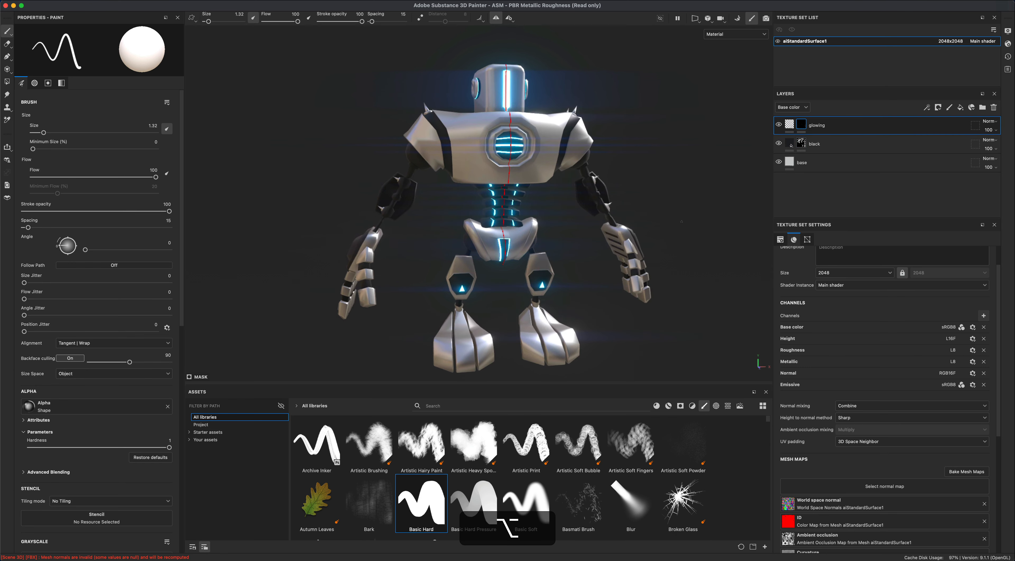
{"action": "middle_click_drag", "start_coordinate": [674, 236], "coordinate": [665, 249], "text": "alt"}
{"action": "right_click_drag", "start_coordinate": [665, 249], "coordinate": [672, 254], "text": "alt"}
{"action": "left_click_drag", "start_coordinate": [624, 198], "coordinate": [623, 207], "text": "alt"}
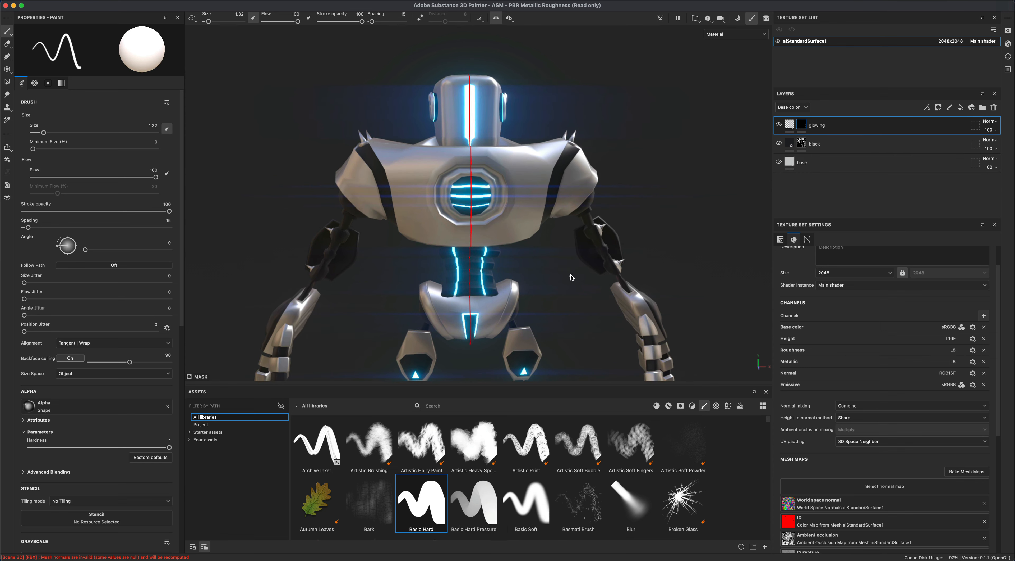
{"action": "left_click_drag", "start_coordinate": [570, 275], "coordinate": [567, 273], "text": "alt"}
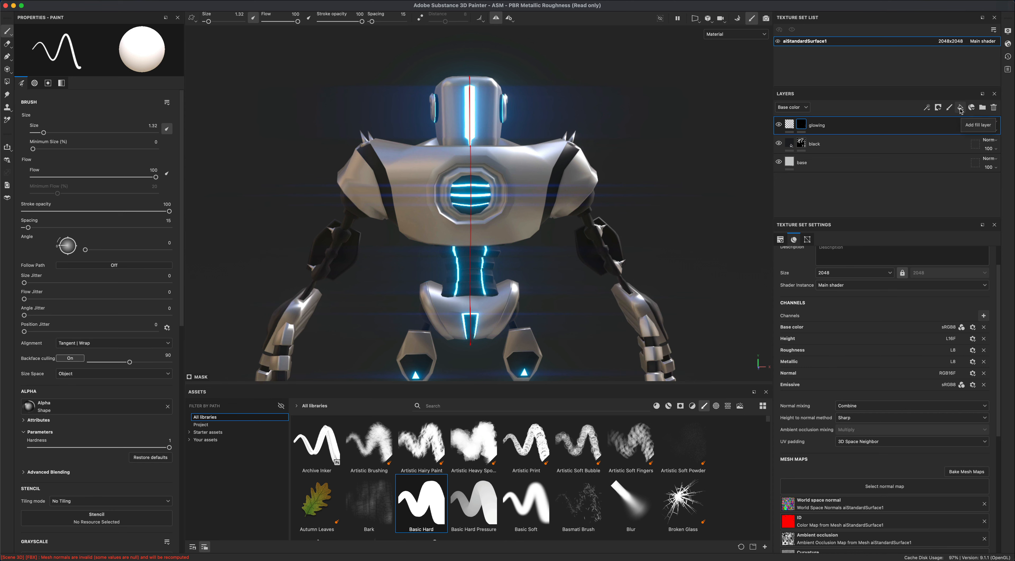
{"action": "left_click", "coordinate": [950, 108]}
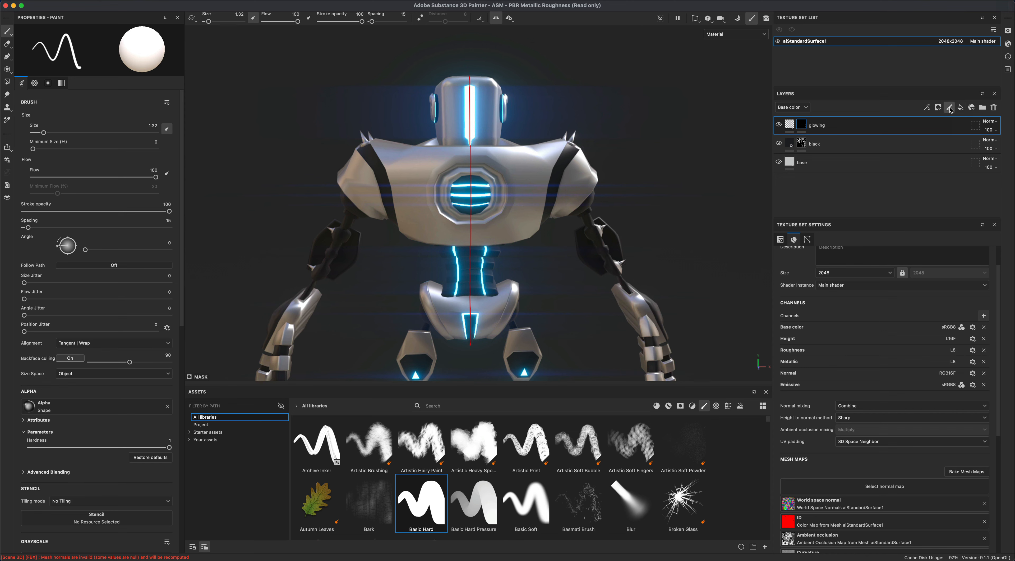
{"action": "left_click_drag", "start_coordinate": [702, 190], "coordinate": [709, 202], "text": "alt"}
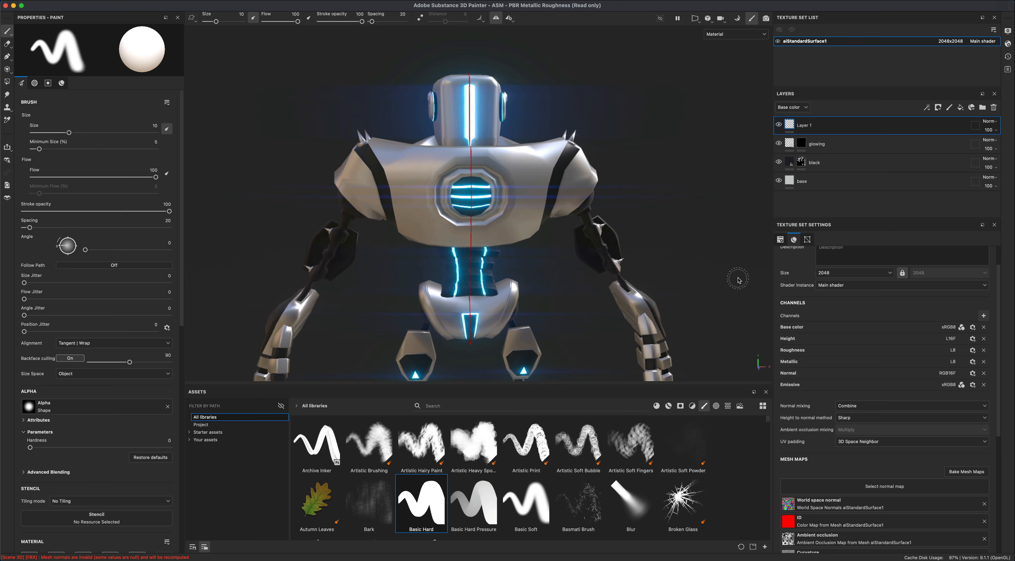
Step: Browse the alpha library and assign the Shape Lines Bending alpha to the brush
{"action": "left_click", "coordinate": [716, 406]}
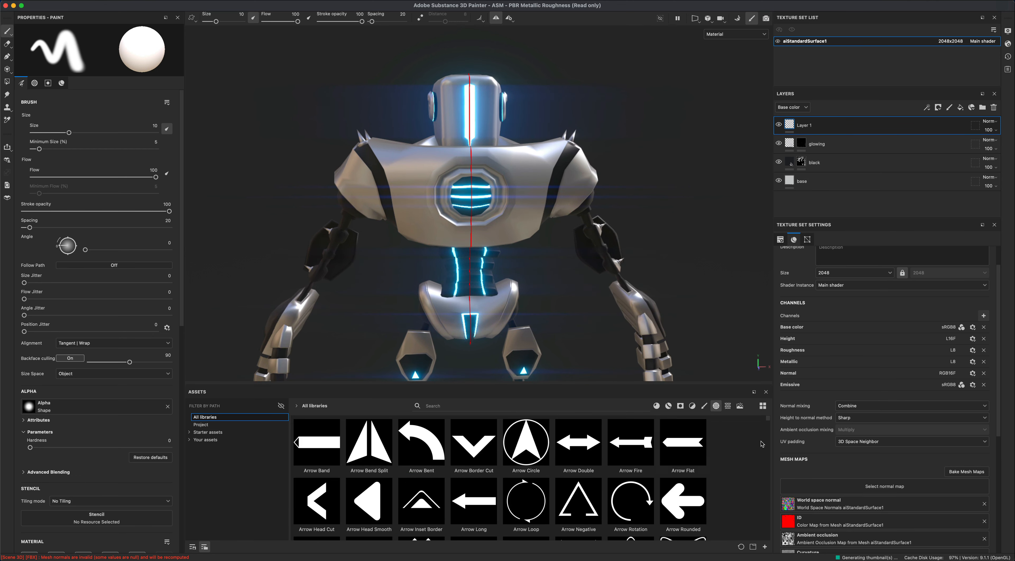
{"action": "left_click_drag", "start_coordinate": [658, 384], "coordinate": [658, 329]}
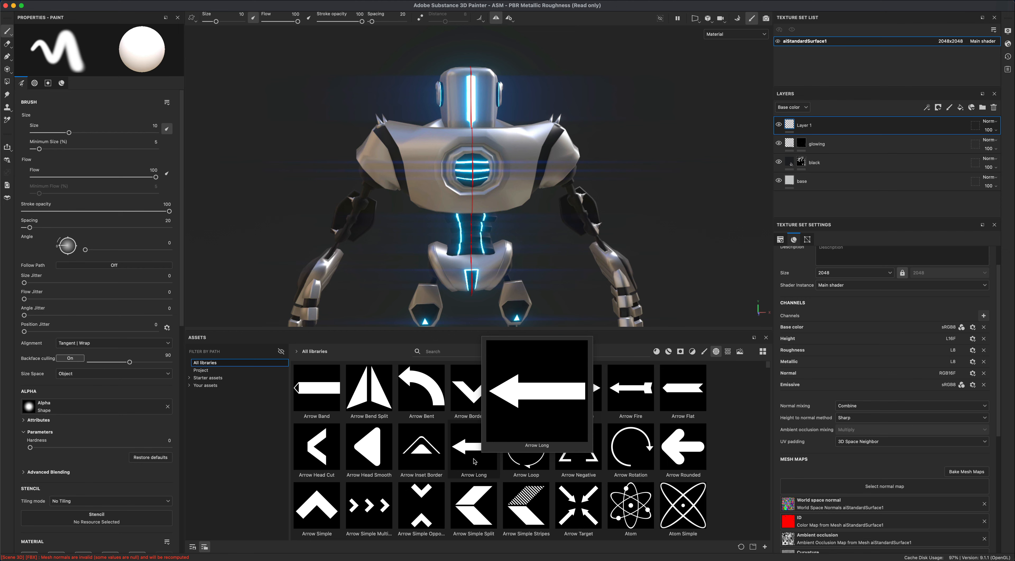
{"action": "scroll", "coordinate": [749, 383], "scroll_direction": "down", "scroll_amount": 15}
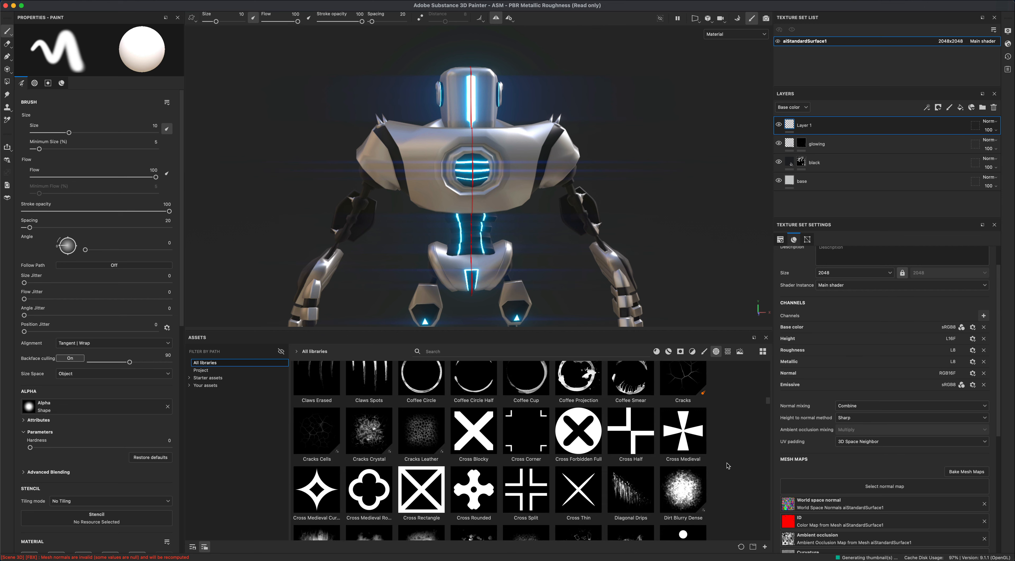
{"action": "scroll", "coordinate": [728, 465], "scroll_direction": "down", "scroll_amount": 10}
{"action": "scroll", "coordinate": [728, 465], "scroll_direction": "down", "scroll_amount": 10}
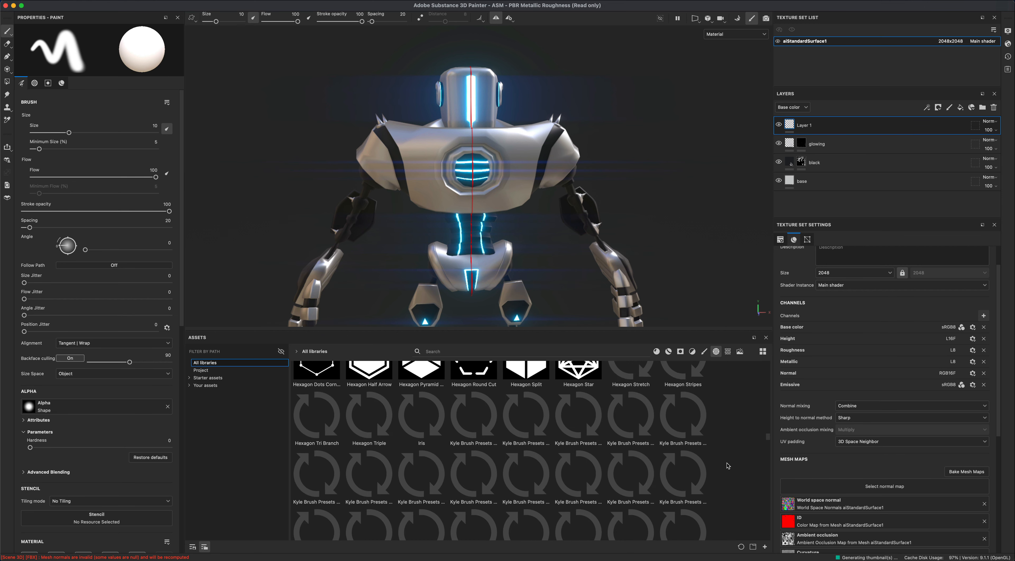
{"action": "scroll", "coordinate": [728, 465], "scroll_direction": "down", "scroll_amount": 10}
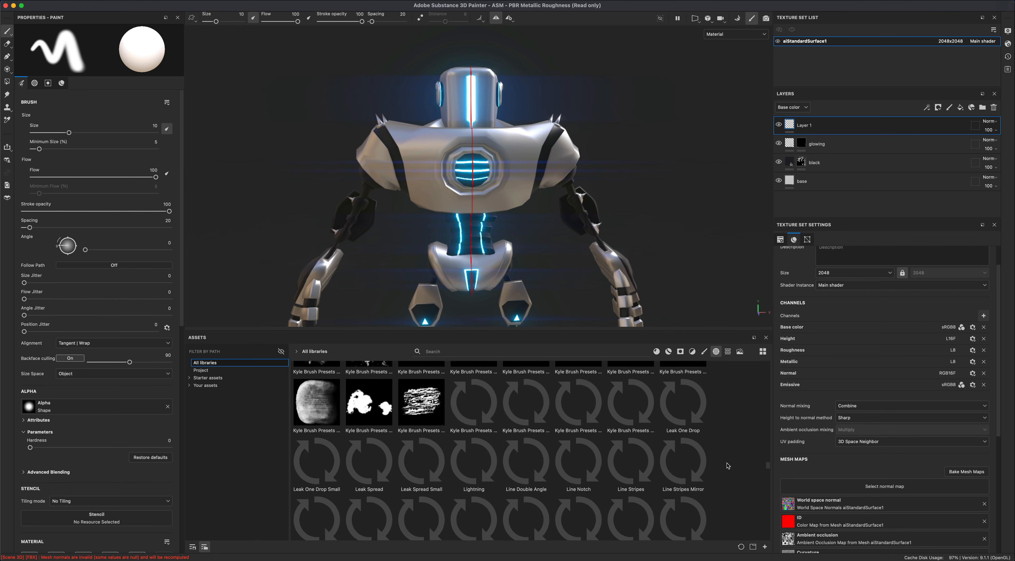
{"action": "scroll", "coordinate": [728, 465], "scroll_direction": "down", "scroll_amount": 10}
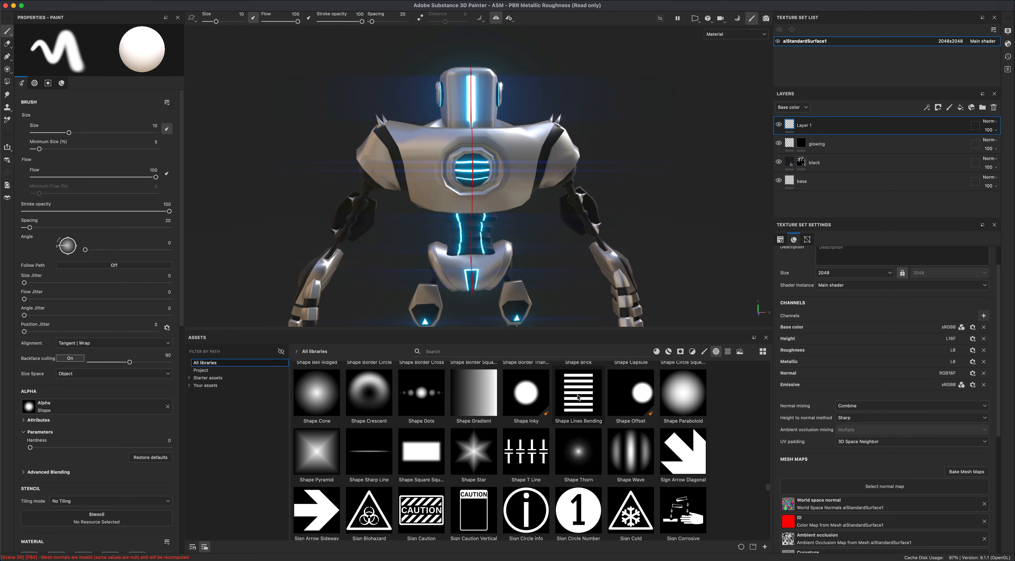
{"action": "left_click", "coordinate": [579, 394]}
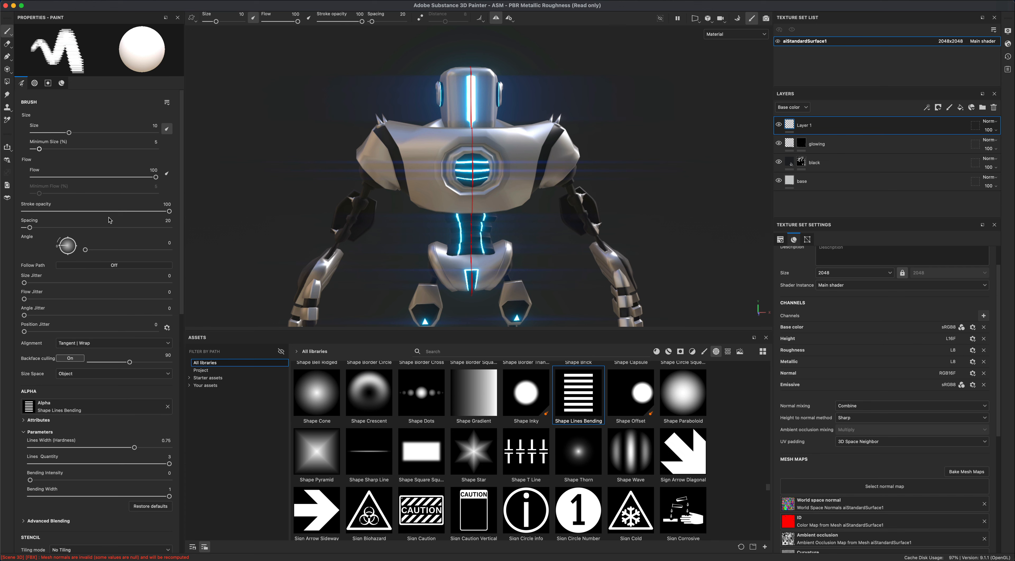
Step: Rotate the brush to about 274 degrees and limit its material to height and normal, with height at about 0.79
{"action": "scroll", "coordinate": [154, 318], "scroll_direction": "down", "scroll_amount": 5}
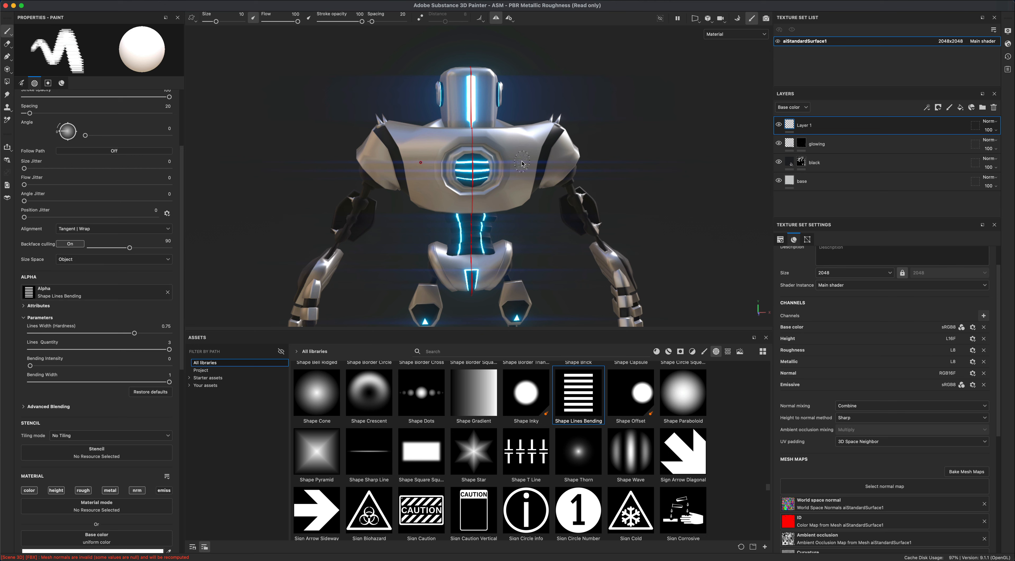
{"action": "left_click_drag", "start_coordinate": [523, 163], "coordinate": [512, 226], "text": "super"}
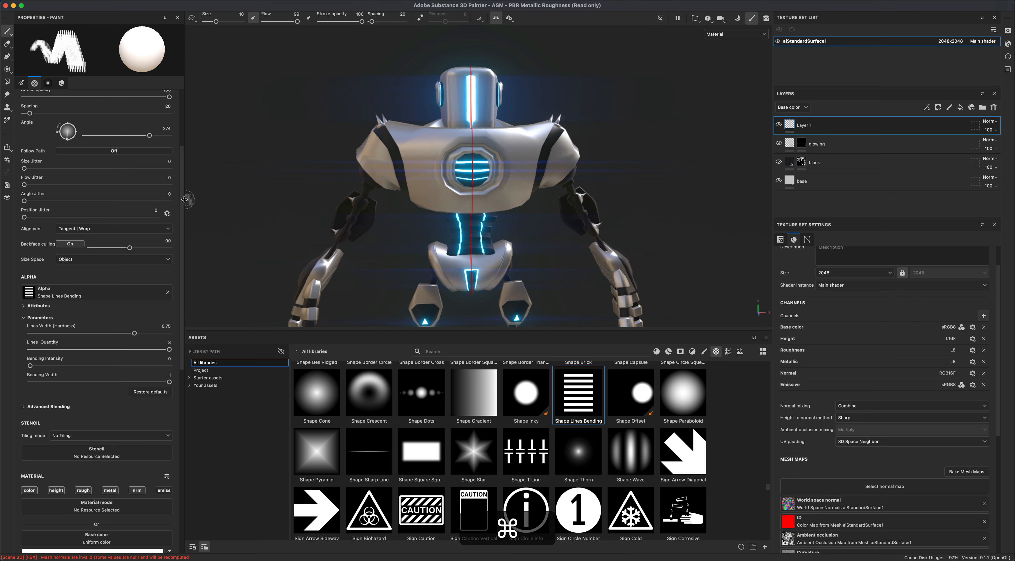
{"action": "scroll", "coordinate": [183, 289], "scroll_direction": "down", "scroll_amount": 7}
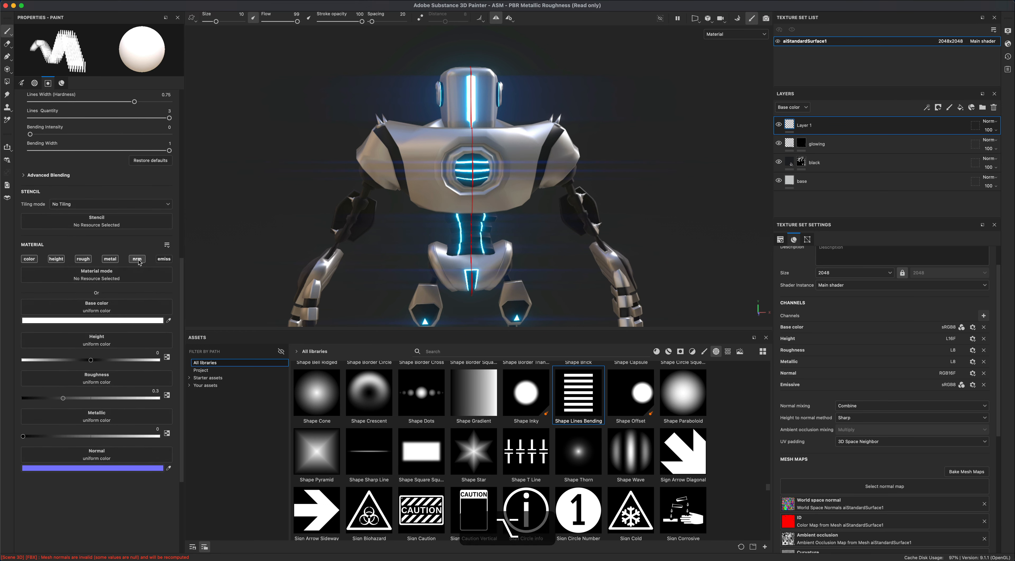
{"action": "left_click", "coordinate": [137, 259]}
{"action": "left_click", "coordinate": [58, 261]}
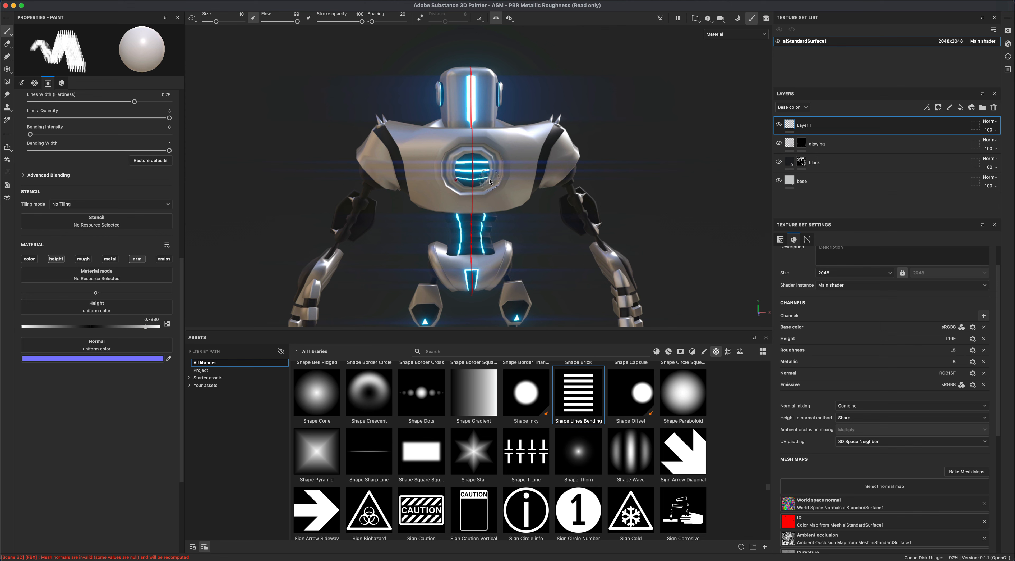
Step: Try stamping the line alpha on the torso's centre line below the chest ring, and undo the stamp
{"action": "scroll", "coordinate": [497, 182], "scroll_direction": "up", "scroll_amount": 2}
{"action": "key", "text": "super"}
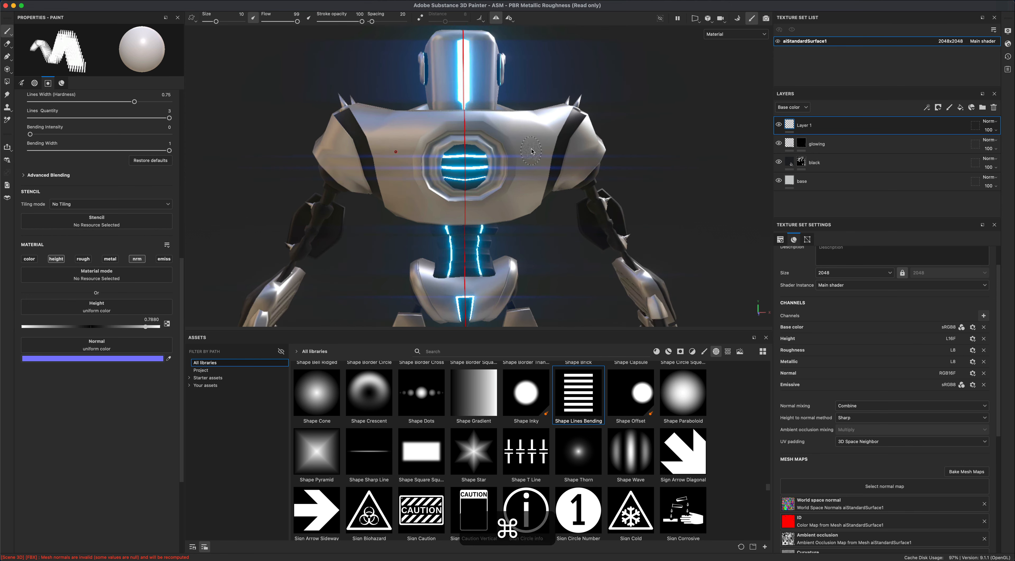
{"action": "scroll", "coordinate": [467, 216], "scroll_direction": "up", "scroll_amount": 3}
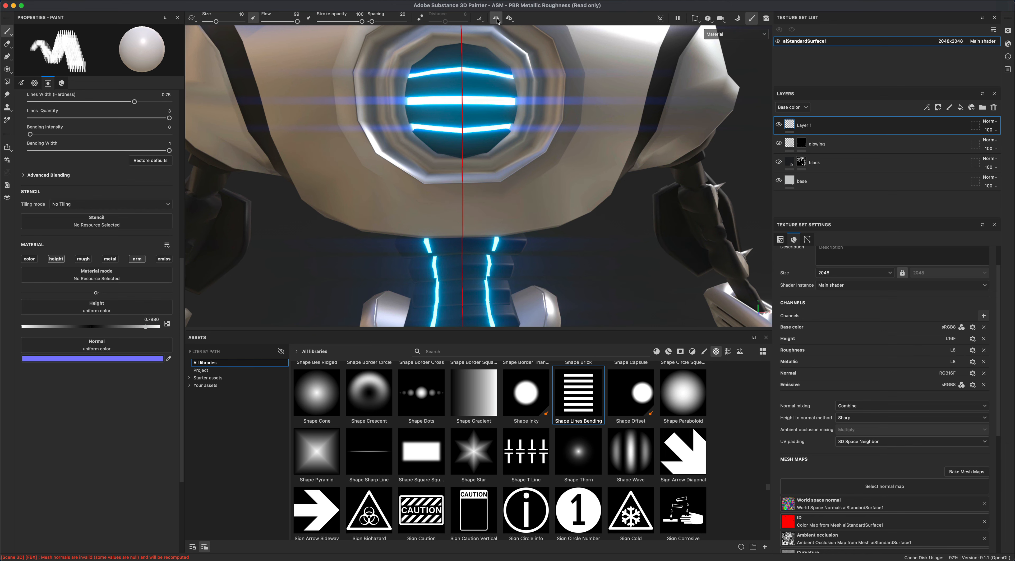
{"action": "left_click_drag", "start_coordinate": [486, 79], "coordinate": [482, 100], "text": "alt"}
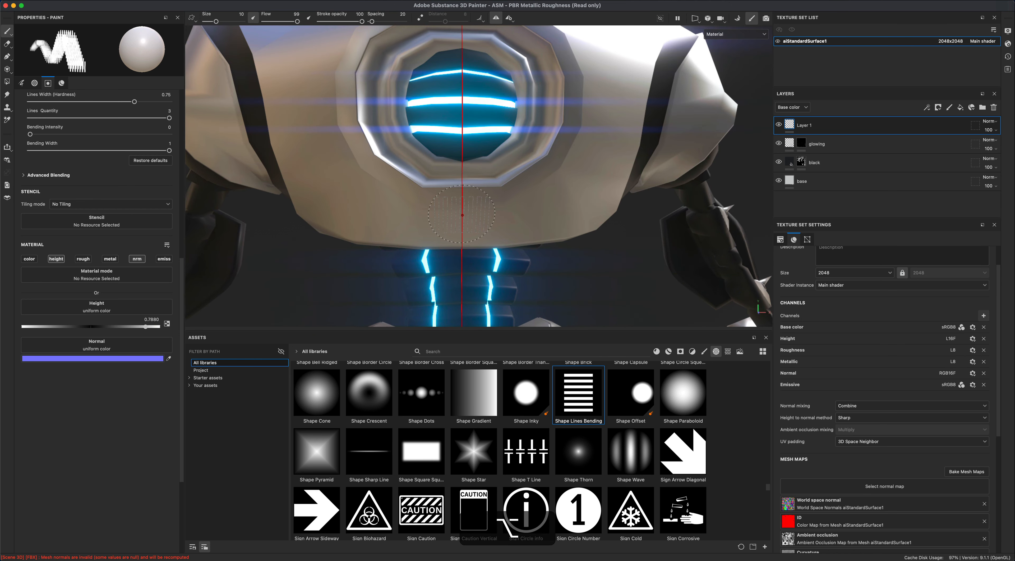
{"action": "left_click", "coordinate": [462, 215]}
{"action": "mouse_move", "coordinate": [559, 244]}
{"action": "left_mouse_down", "text": "alt"}
{"action": "mouse_move", "coordinate": [584, 235]}
{"action": "mouse_move", "coordinate": [485, 216]}
{"action": "left_mouse_up", "text": "alt"}
{"action": "key", "text": "alt+super+z"}
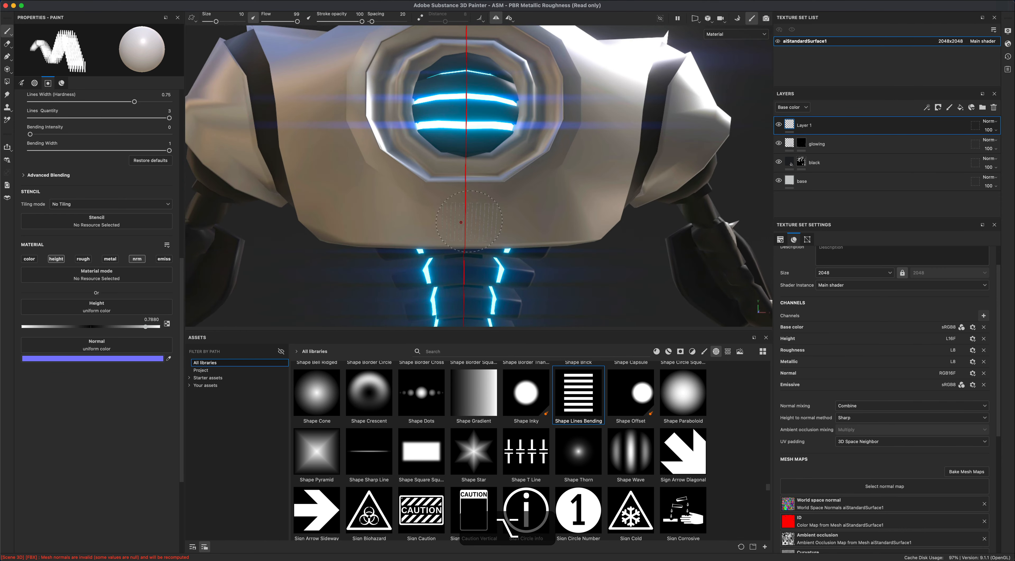
Step: Reduce the brush size to about 5.75, try a mirrored vent stamp below the chest ring, and undo the stamp
{"action": "left_click_drag", "start_coordinate": [216, 23], "coordinate": [213, 22]}
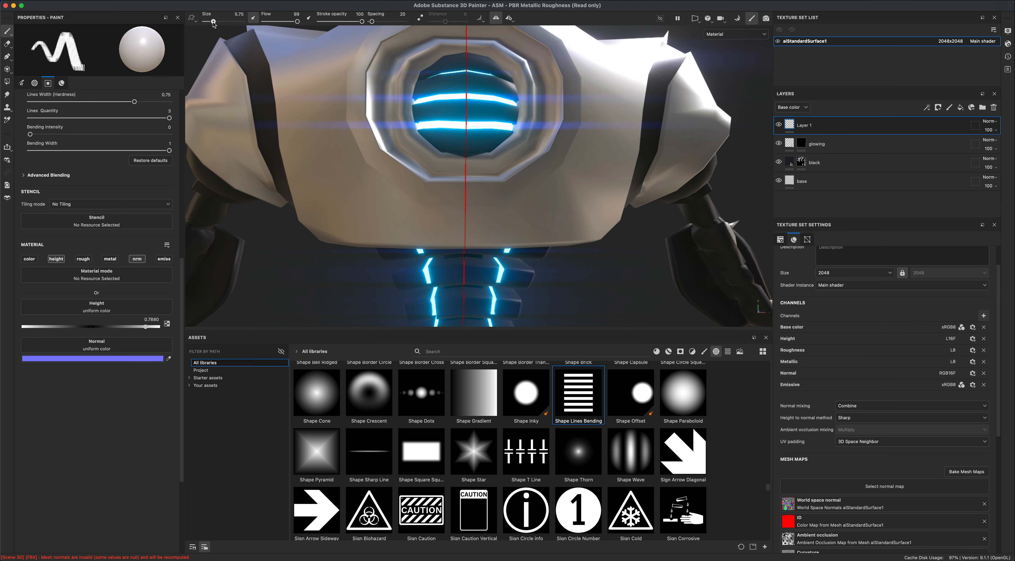
{"action": "key", "text": "super+z"}
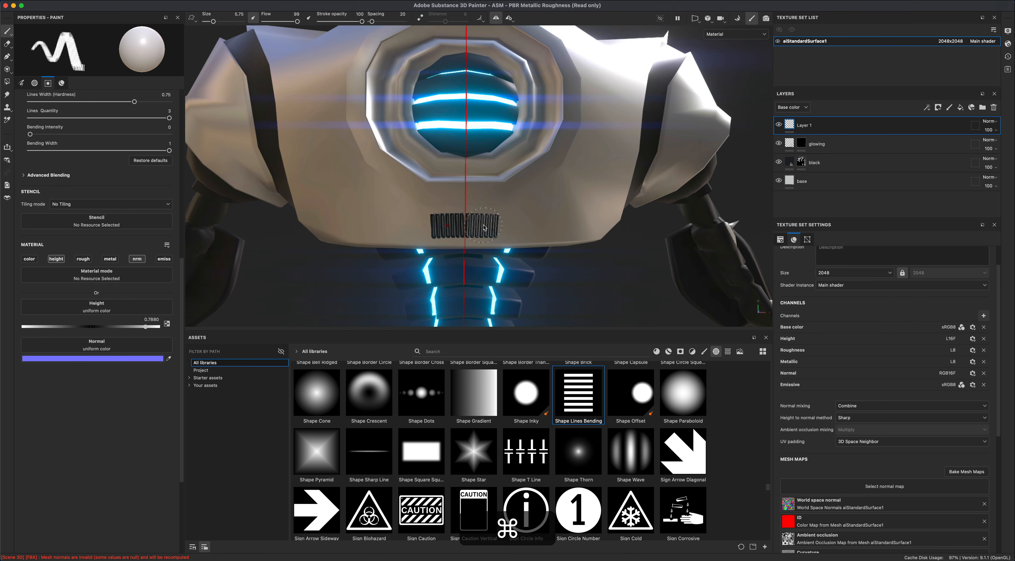
{"action": "mouse_move", "coordinate": [540, 253]}
{"action": "left_mouse_down", "text": "alt"}
{"action": "mouse_move", "coordinate": [668, 257]}
{"action": "mouse_move", "coordinate": [723, 272]}
{"action": "mouse_move", "coordinate": [532, 272]}
{"action": "mouse_move", "coordinate": [559, 272]}
{"action": "left_mouse_up", "text": "alt"}
{"action": "scroll", "coordinate": [581, 280], "scroll_direction": "up", "scroll_amount": 5}
{"action": "key", "text": "super+z"}
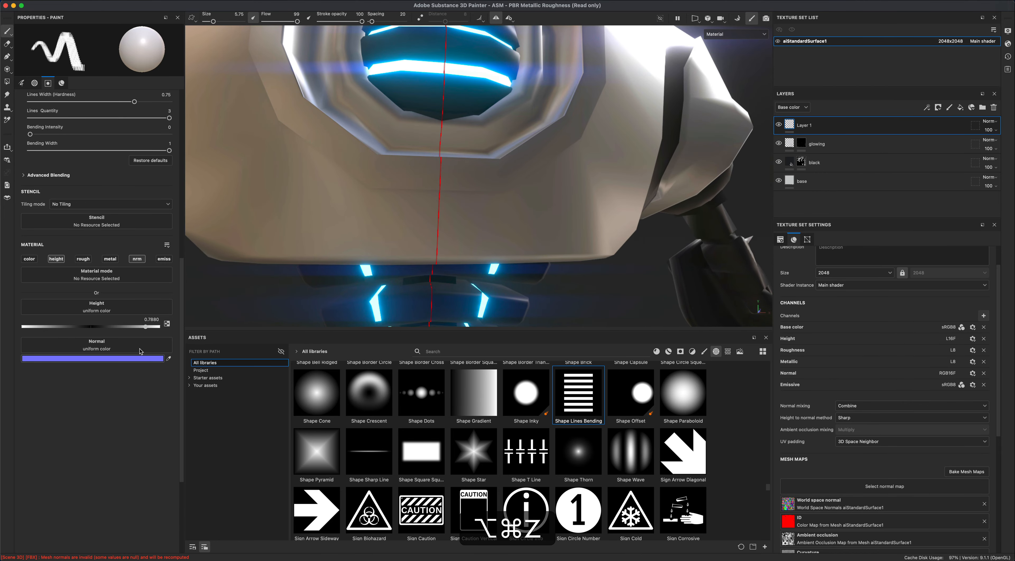
Step: Lower the brush height to 0.3928 and stamp a mirrored pair of line vents on the lower torso below the chest ring
{"action": "left_click_drag", "start_coordinate": [145, 326], "coordinate": [145, 328]}
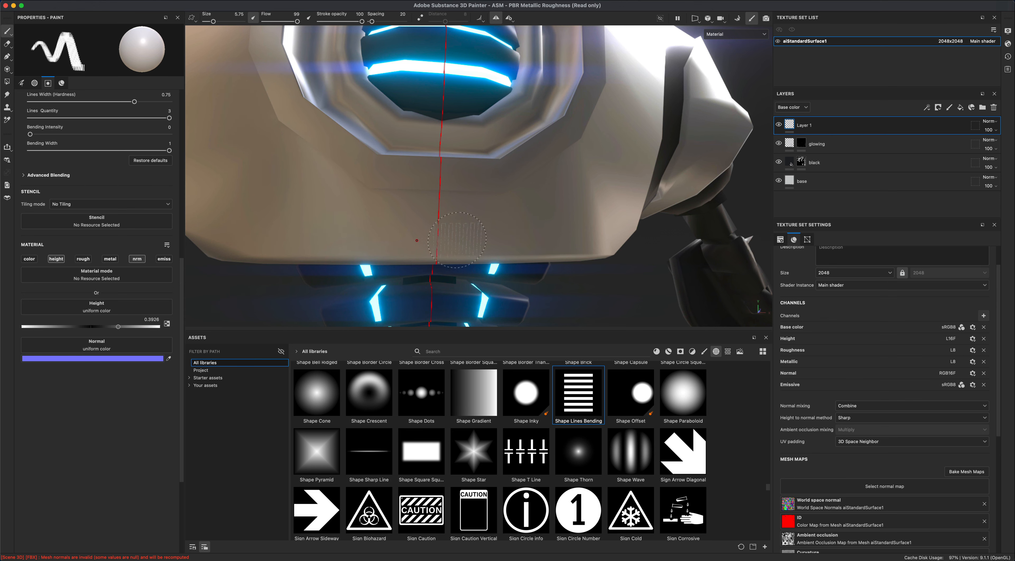
{"action": "key", "text": "super"}
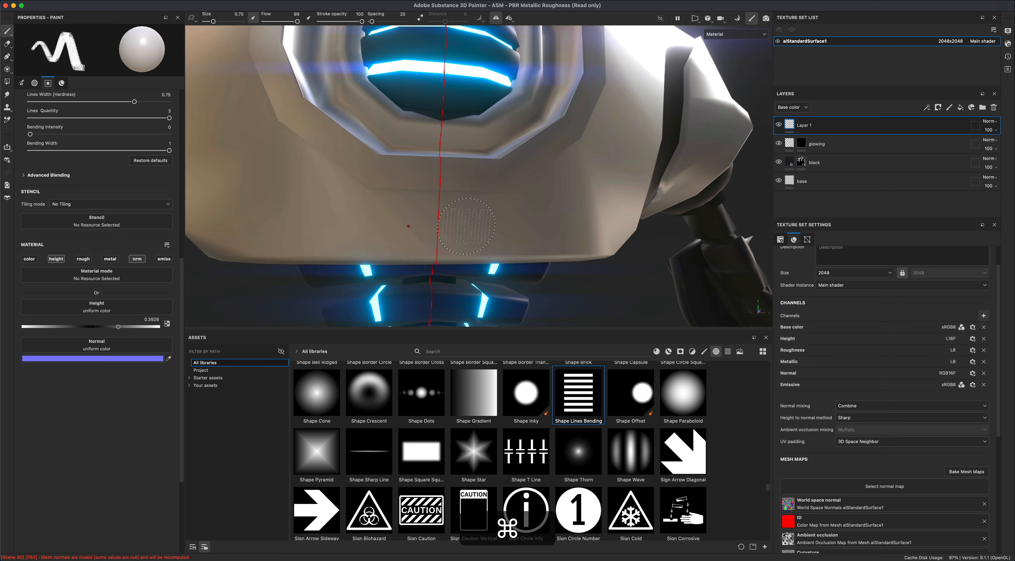
{"action": "left_click", "coordinate": [466, 226]}
{"action": "mouse_move", "coordinate": [477, 229]}
{"action": "left_mouse_down", "text": "alt"}
{"action": "mouse_move", "coordinate": [596, 272]}
{"action": "mouse_move", "coordinate": [545, 283]}
{"action": "left_mouse_up", "text": "alt"}
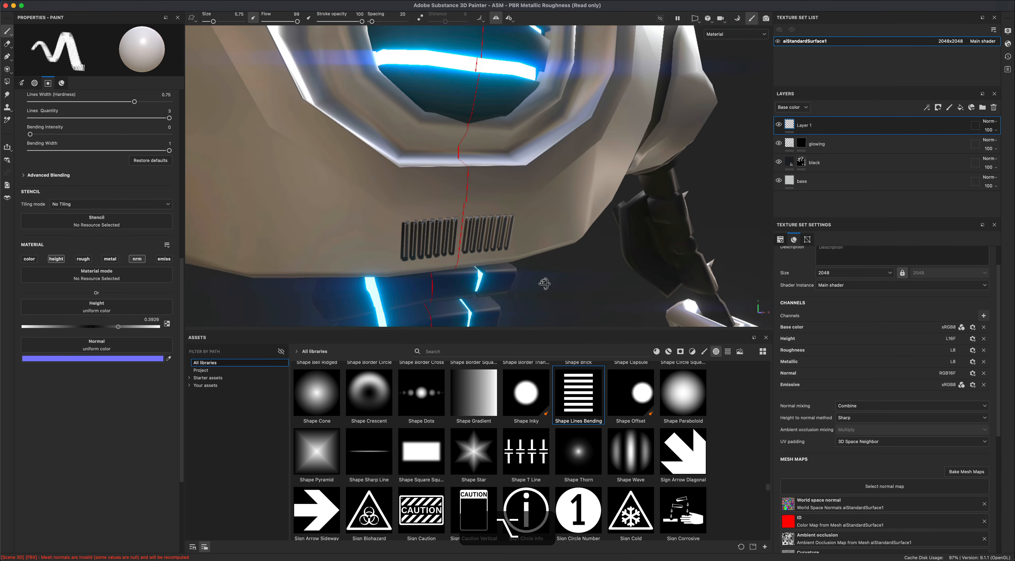
Step: Show the Height channel in the layer stack and reduce Layer 1's height opacity to about 33
{"action": "left_click", "coordinate": [806, 107]}
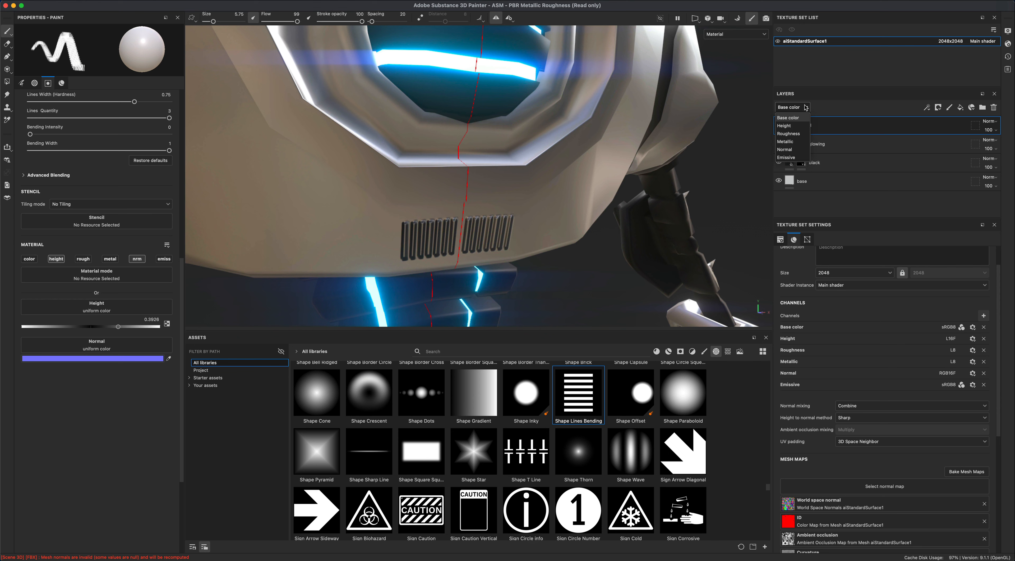
{"action": "left_click", "coordinate": [793, 126]}
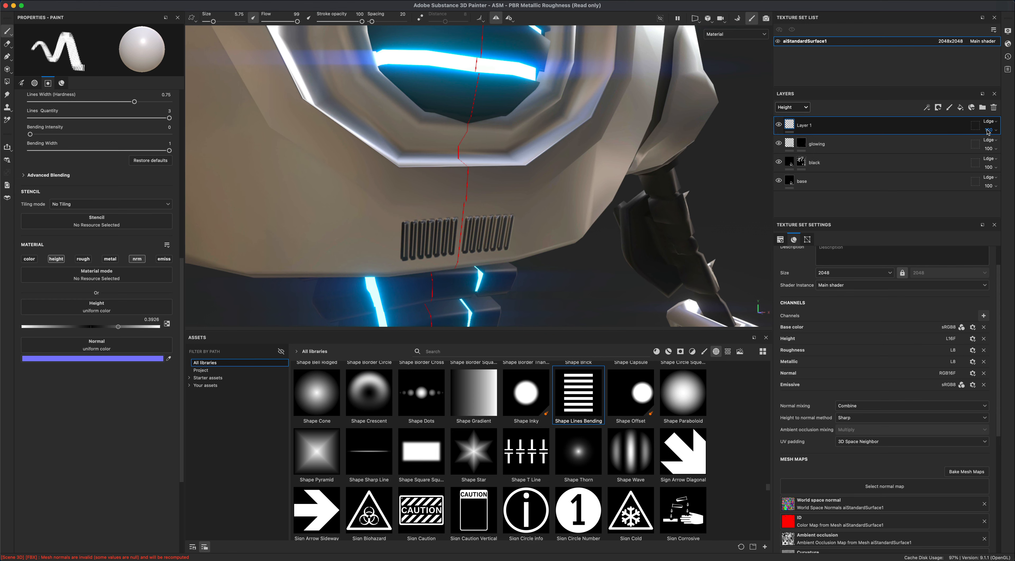
{"action": "left_click_drag", "start_coordinate": [1012, 146], "coordinate": [990, 145]}
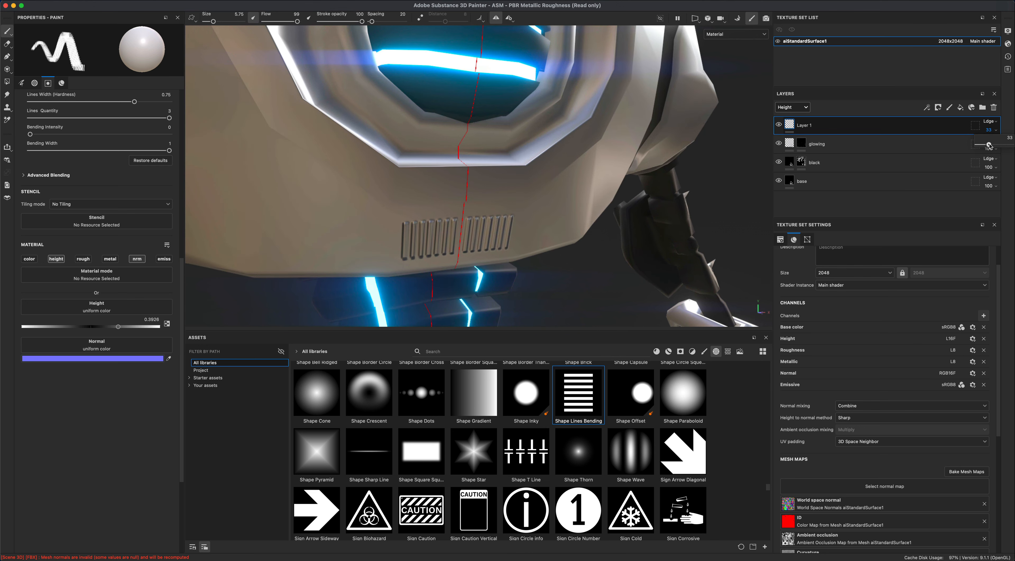
Step: Stamp the Square Vent alpha once on the centre of the robot's back panel with a brush size of about 22.98
{"action": "key", "text": "f"}
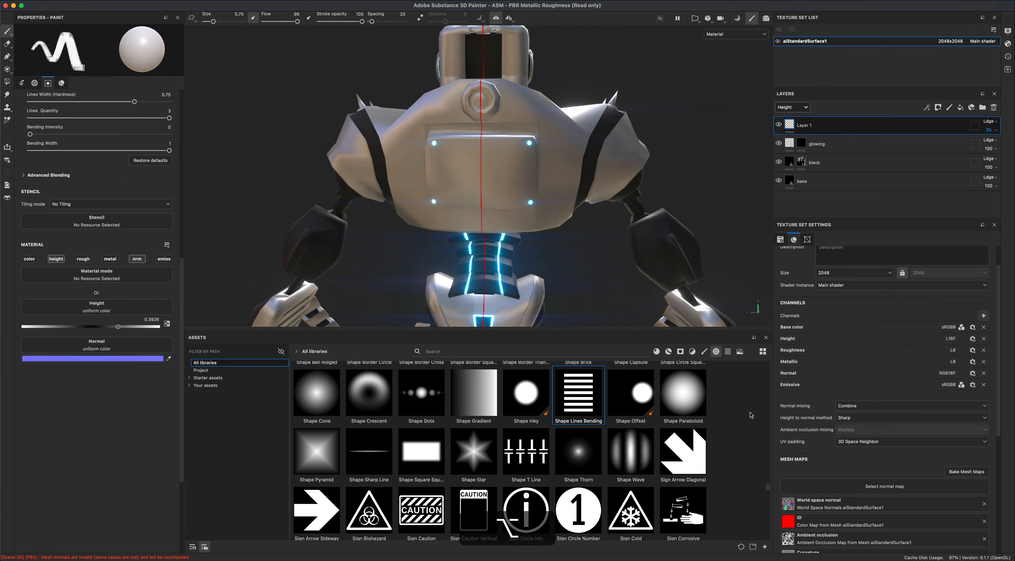
{"action": "scroll", "coordinate": [534, 464], "scroll_direction": "down", "scroll_amount": 10}
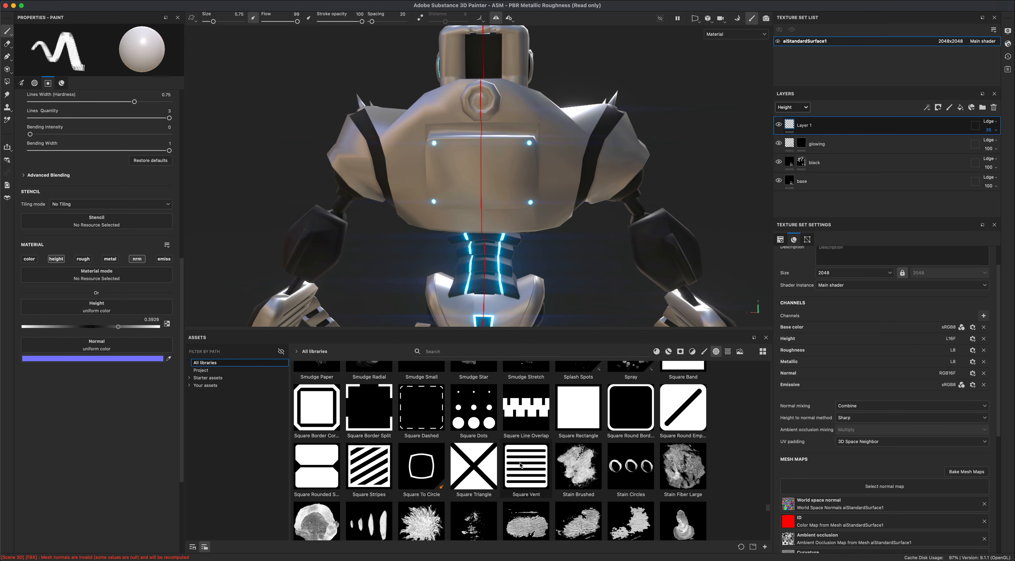
{"action": "left_click", "coordinate": [526, 456]}
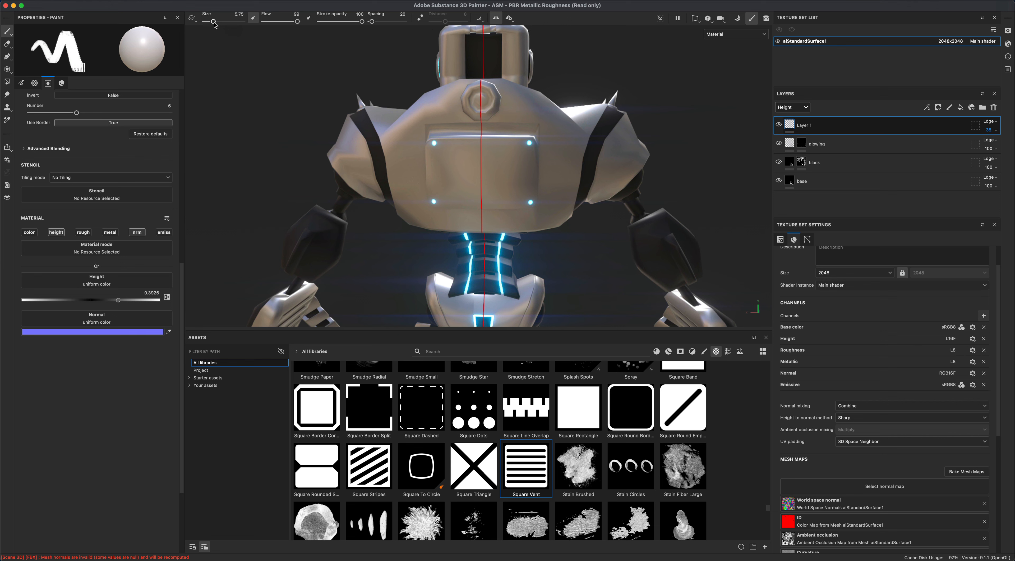
{"action": "left_click_drag", "start_coordinate": [214, 23], "coordinate": [222, 23]}
{"action": "left_click_drag", "start_coordinate": [474, 170], "coordinate": [482, 191], "text": "alt"}
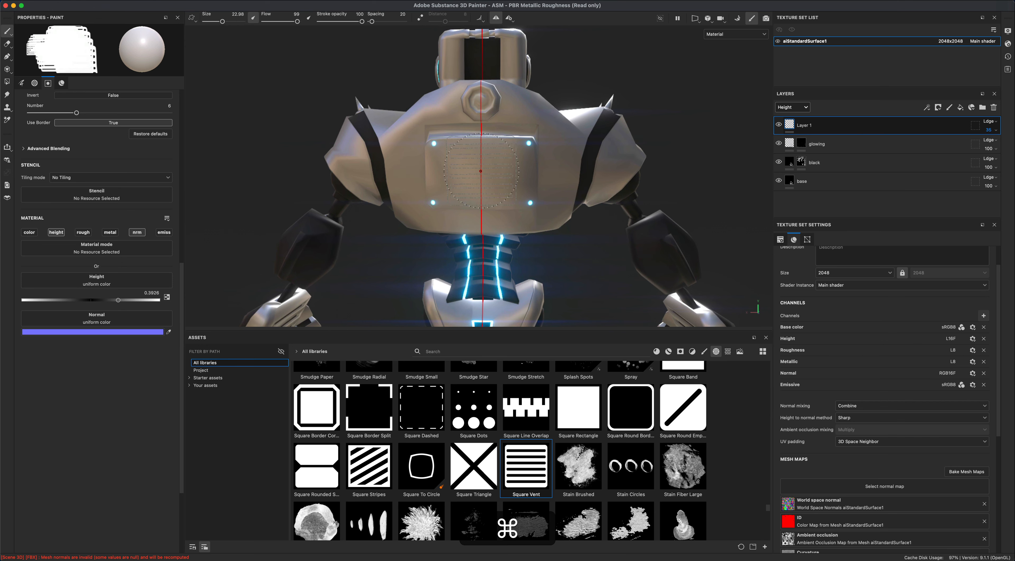
{"action": "left_click", "coordinate": [481, 172]}
{"action": "key", "text": "super+z"}
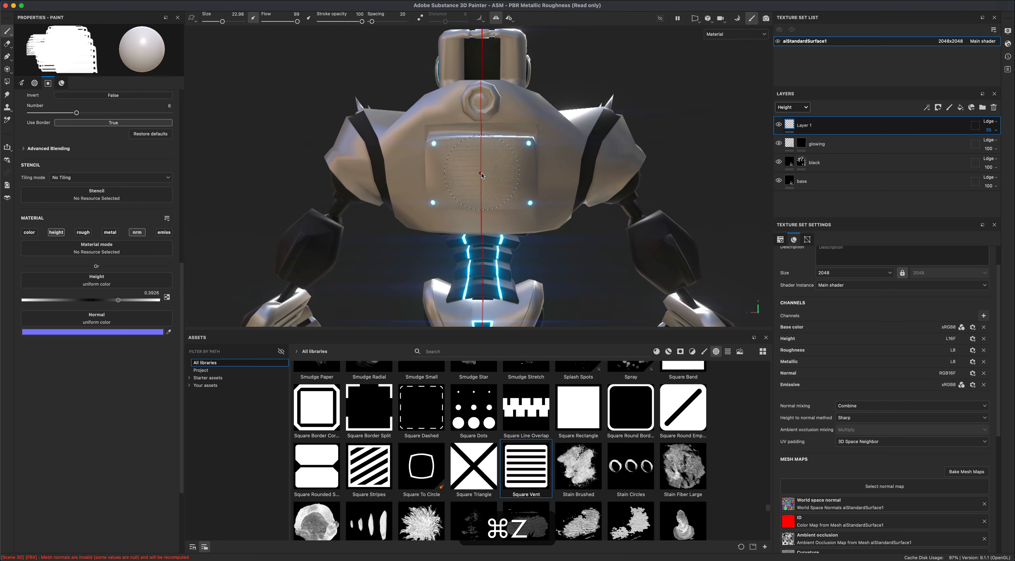
{"action": "left_click", "coordinate": [481, 172]}
{"action": "key", "text": "super+z"}
{"action": "left_click", "coordinate": [482, 174]}
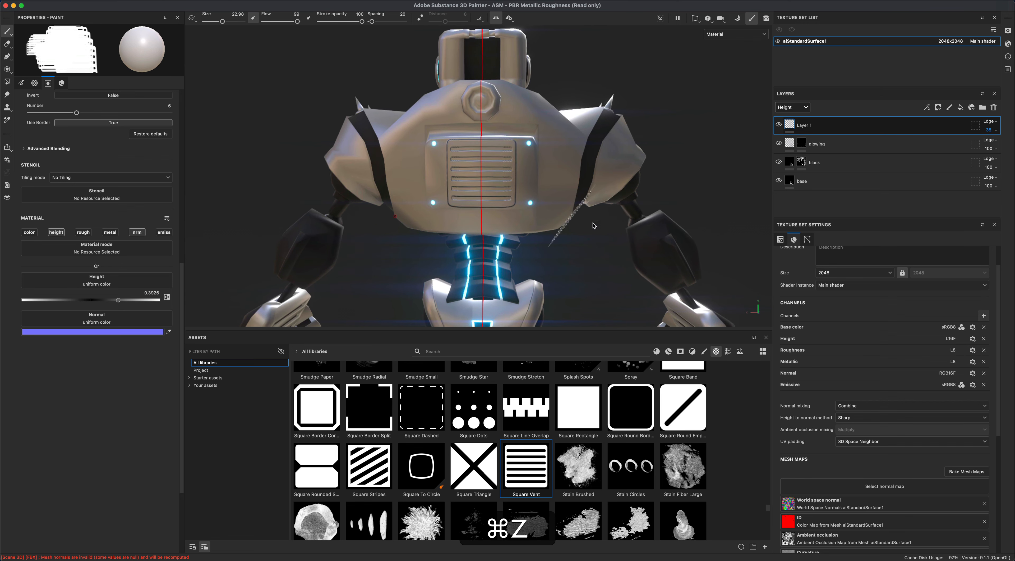
Step: Set Layer 1's height opacity to 35 to adjust the depth of the back vent
{"action": "mouse_move", "coordinate": [614, 237]}
{"action": "left_mouse_down", "text": "alt"}
{"action": "mouse_move", "coordinate": [580, 234]}
{"action": "mouse_move", "coordinate": [653, 235]}
{"action": "left_mouse_up", "text": "alt"}
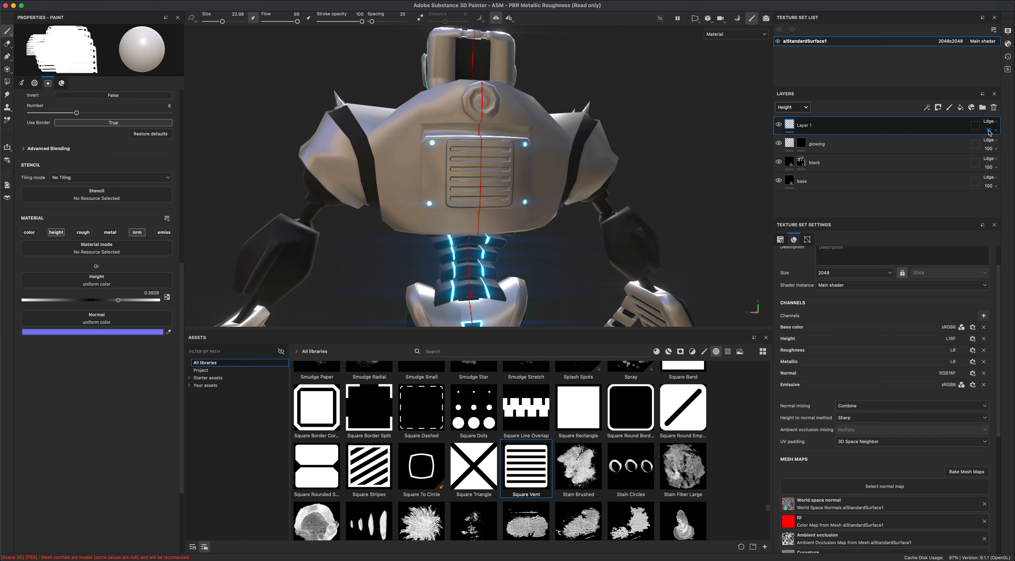
{"action": "left_click_drag", "start_coordinate": [989, 145], "coordinate": [989, 146]}
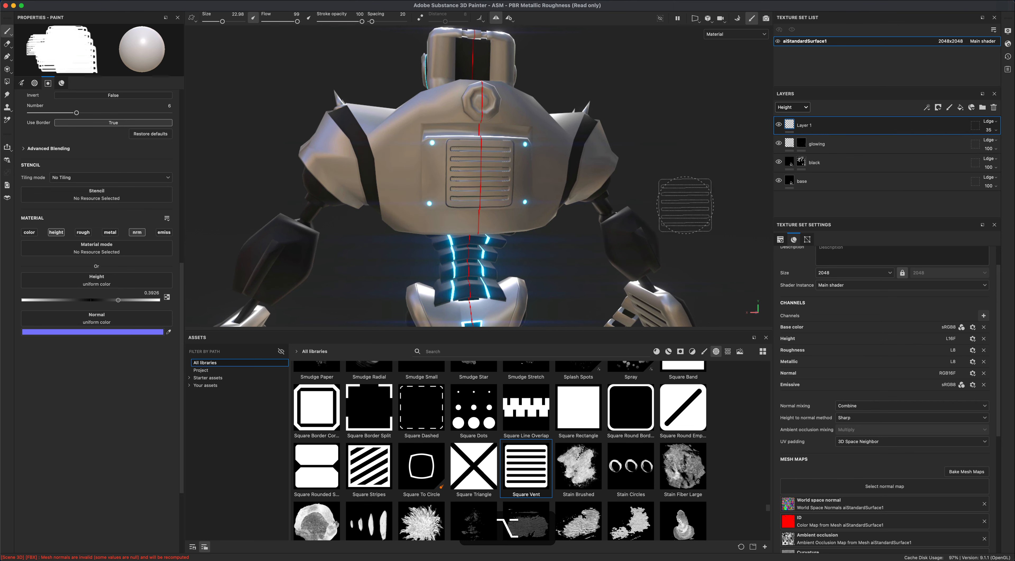
{"action": "left_click_drag", "start_coordinate": [687, 200], "coordinate": [660, 211], "text": "alt"}
{"action": "left_click_drag", "start_coordinate": [576, 228], "coordinate": [513, 179], "text": "alt"}
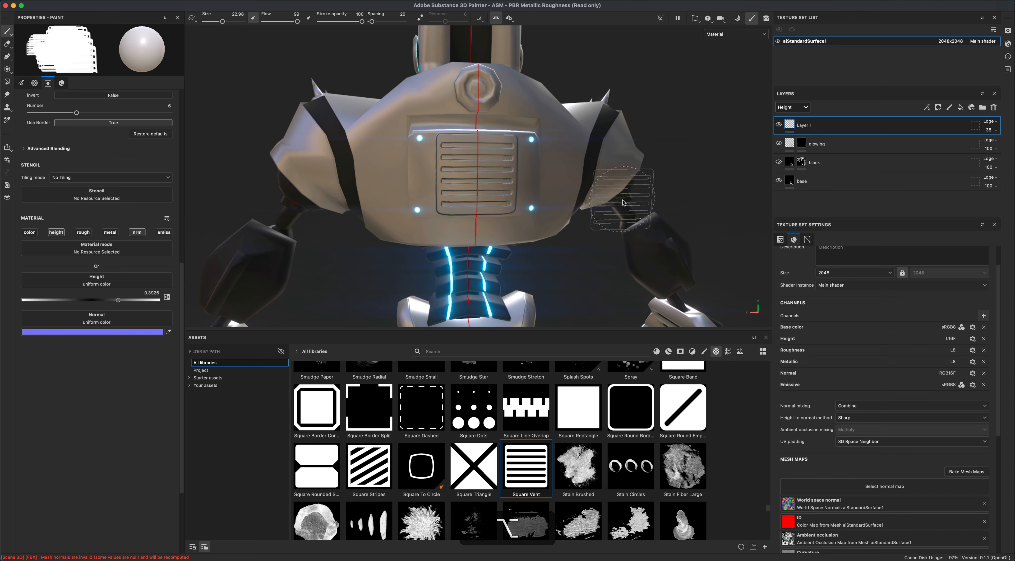
{"action": "mouse_move", "coordinate": [594, 214]}
{"action": "left_mouse_down", "text": "alt"}
{"action": "mouse_move", "coordinate": [604, 236]}
{"action": "mouse_move", "coordinate": [610, 227]}
{"action": "mouse_move", "coordinate": [593, 247]}
{"action": "left_mouse_up", "text": "alt"}
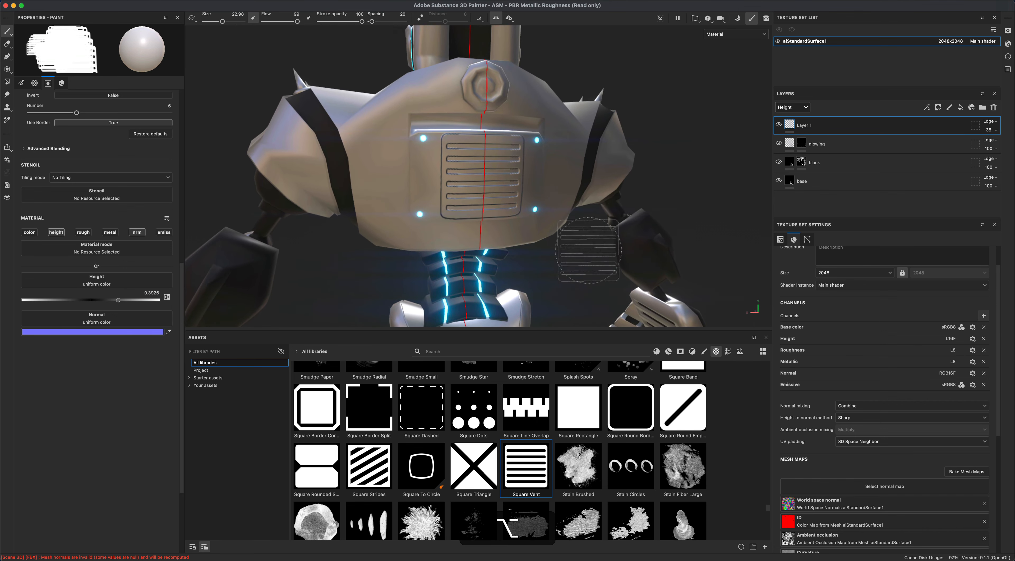
Step: Add a Blur filter with an intensity of 0.17 to Layer 1
{"action": "right_click", "coordinate": [803, 126]}
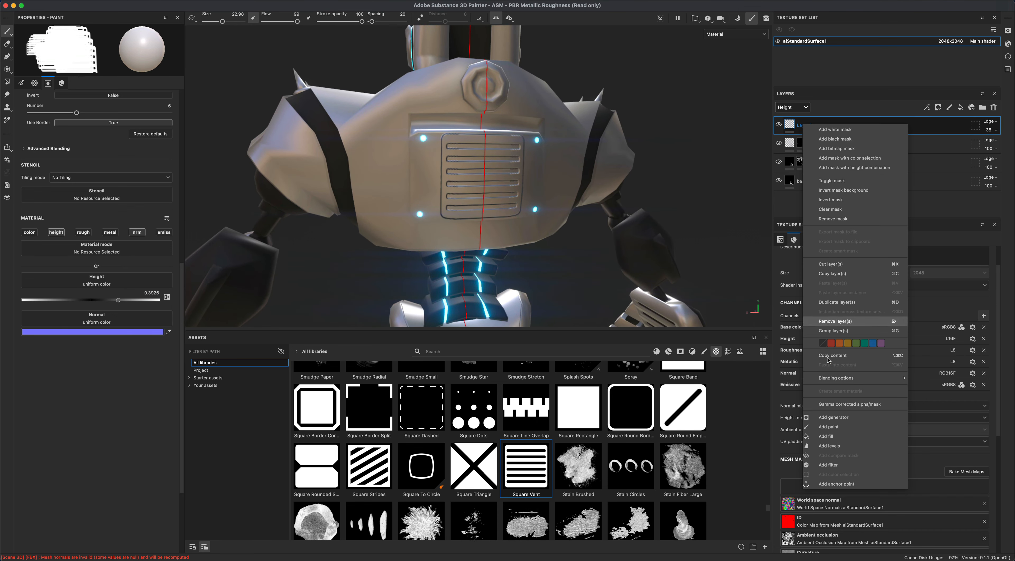
{"action": "left_click", "coordinate": [828, 464]}
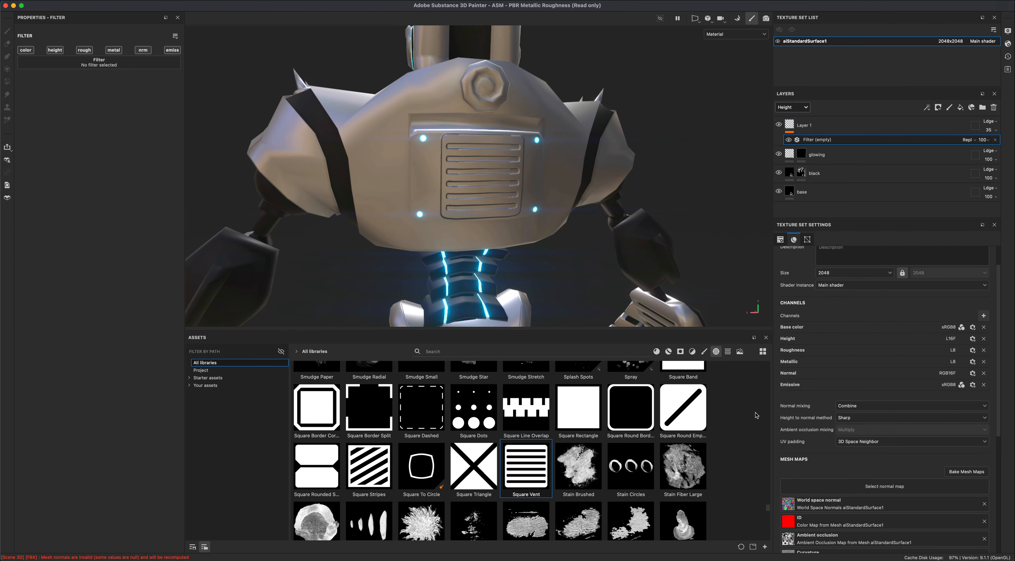
{"action": "left_click", "coordinate": [113, 66]}
{"action": "left_click", "coordinate": [188, 90]}
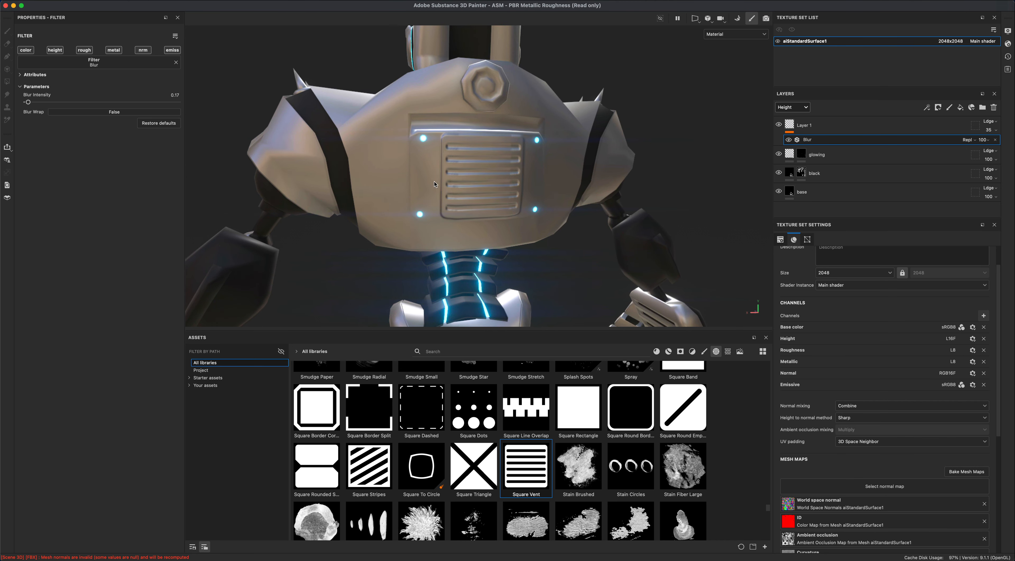
Step: Examine the blurred vent on the back panel up close and at an angle, and the whole robot from back and front
{"action": "left_click_drag", "start_coordinate": [579, 233], "coordinate": [530, 174], "text": "alt"}
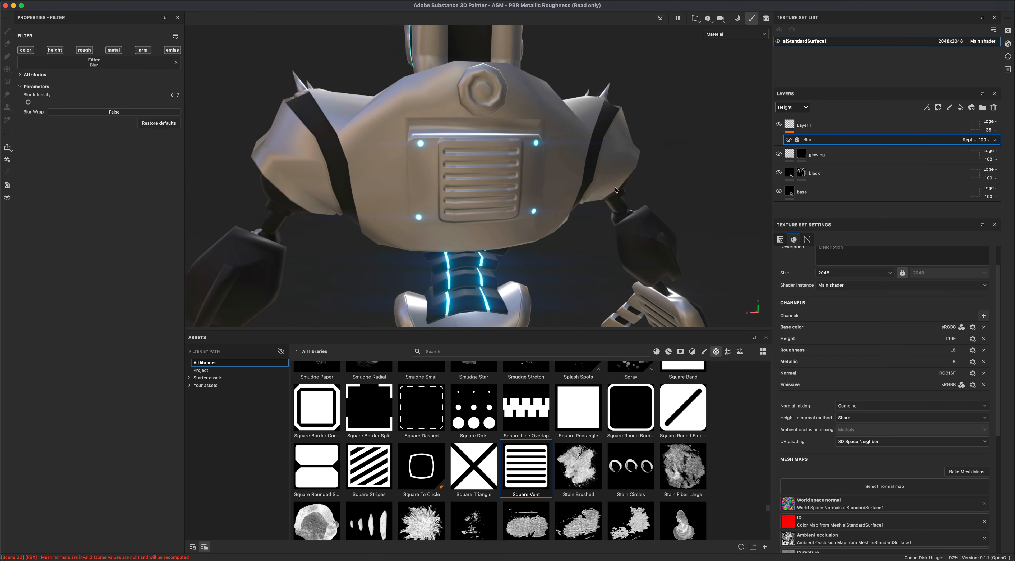
{"action": "scroll", "coordinate": [687, 191], "scroll_direction": "down", "scroll_amount": 6}
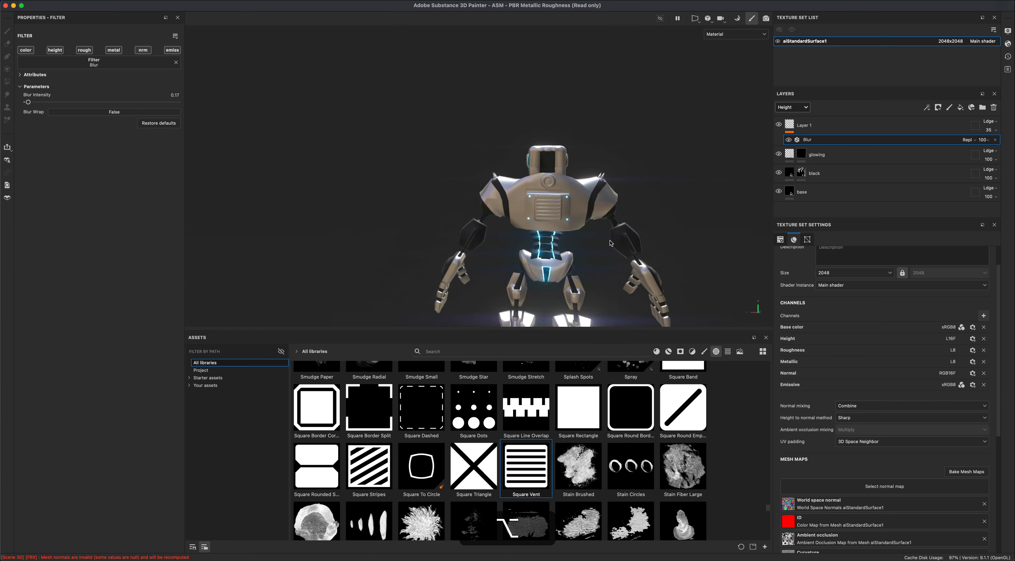
{"action": "left_click_drag", "start_coordinate": [542, 197], "coordinate": [512, 199], "text": "alt"}
{"action": "scroll", "coordinate": [515, 201], "scroll_direction": "up", "scroll_amount": 5}
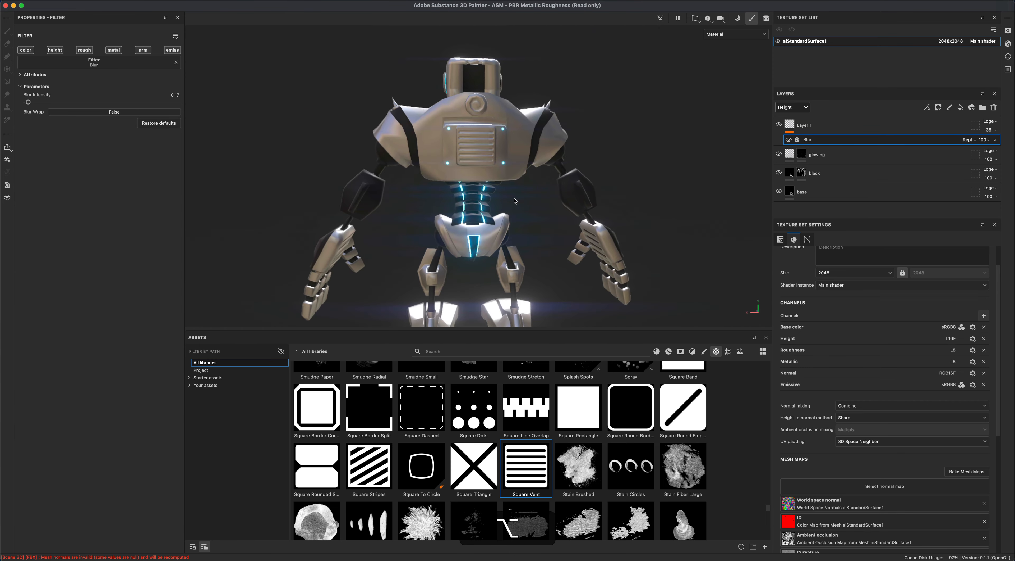
{"action": "scroll", "coordinate": [524, 205], "scroll_direction": "up", "scroll_amount": 5}
{"action": "middle_click_drag", "start_coordinate": [526, 204], "coordinate": [616, 295], "text": "alt"}
{"action": "scroll", "coordinate": [528, 240], "scroll_direction": "up", "scroll_amount": 8}
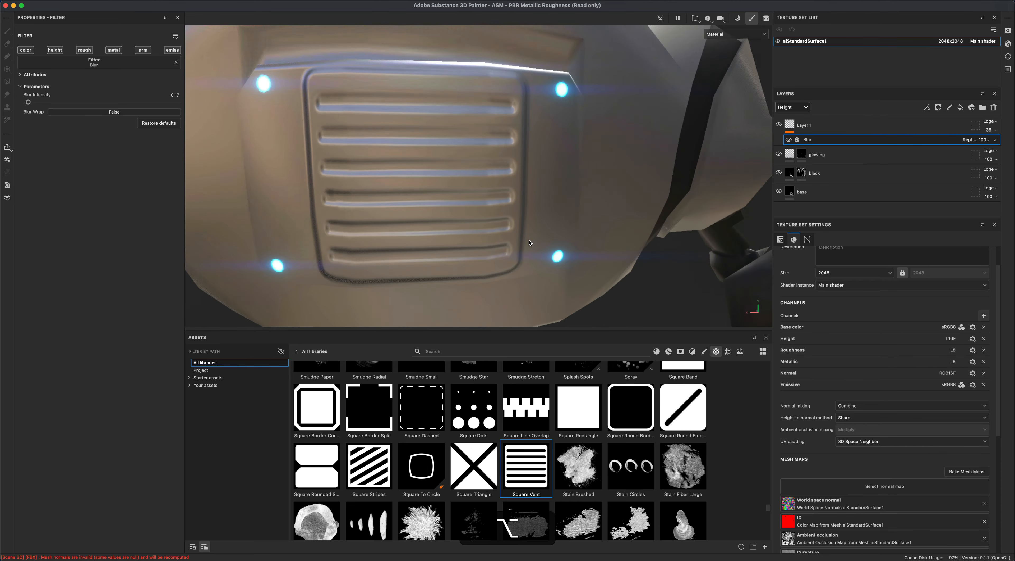
{"action": "left_click_drag", "start_coordinate": [568, 197], "coordinate": [632, 160], "text": "alt"}
{"action": "scroll", "coordinate": [545, 177], "scroll_direction": "down", "scroll_amount": 3}
{"action": "scroll", "coordinate": [633, 161], "scroll_direction": "up", "scroll_amount": 2}
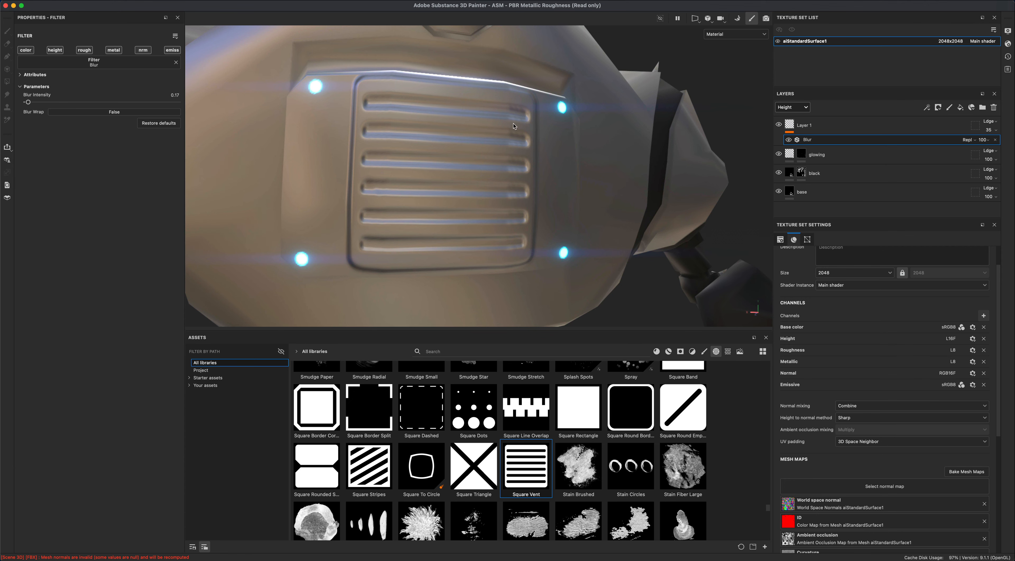
{"action": "scroll", "coordinate": [596, 241], "scroll_direction": "down", "scroll_amount": 5}
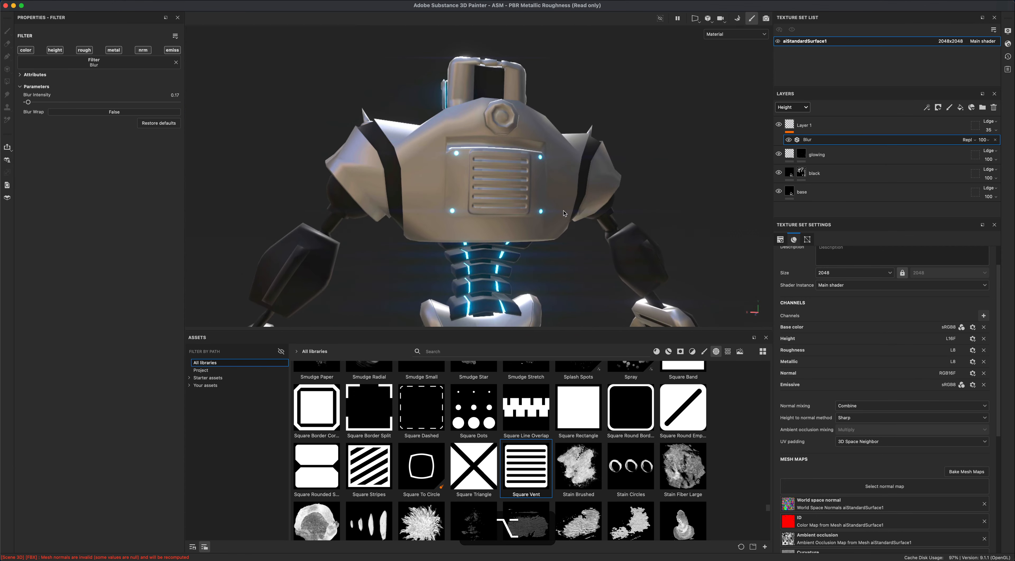
{"action": "scroll", "coordinate": [565, 218], "scroll_direction": "up", "scroll_amount": 2}
{"action": "scroll", "coordinate": [565, 218], "scroll_direction": "down", "scroll_amount": 5}
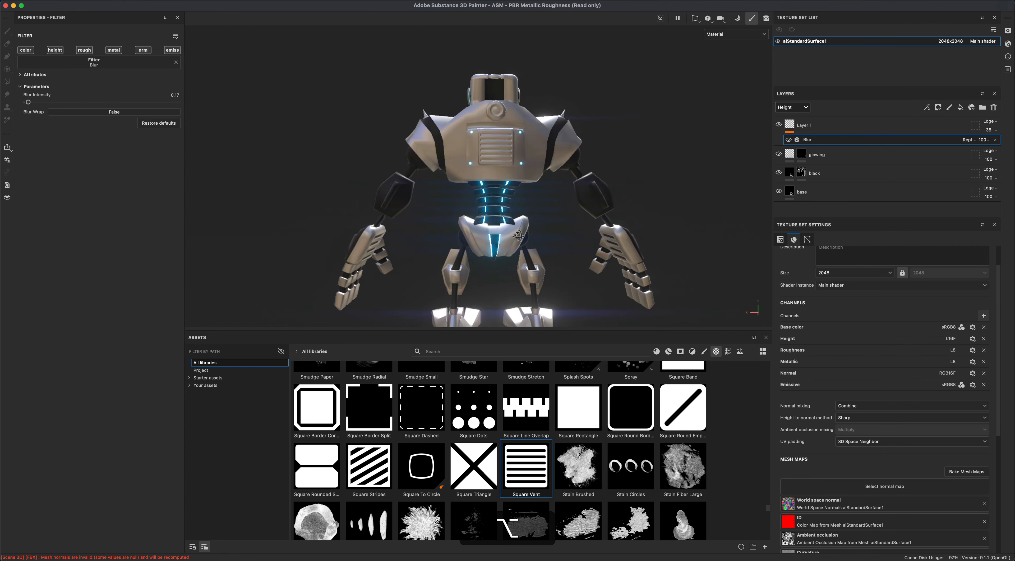
{"action": "left_click_drag", "start_coordinate": [566, 249], "coordinate": [635, 230], "text": "alt"}
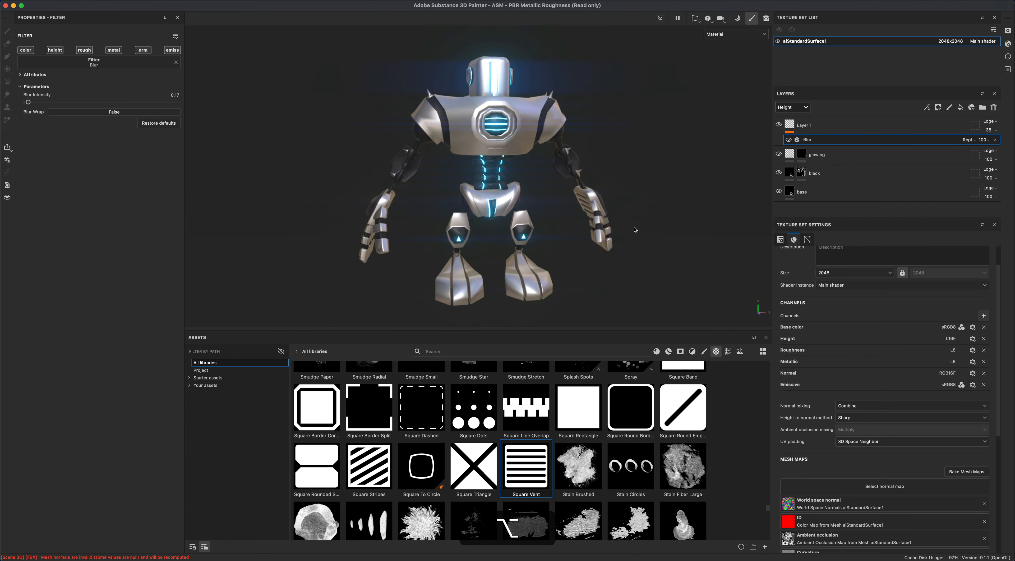
Step: Show the Base color channel in the layer stack and set the base layer's colour to the blue-grey 848A93
{"action": "left_click", "coordinate": [789, 194]}
{"action": "left_click", "coordinate": [792, 107]}
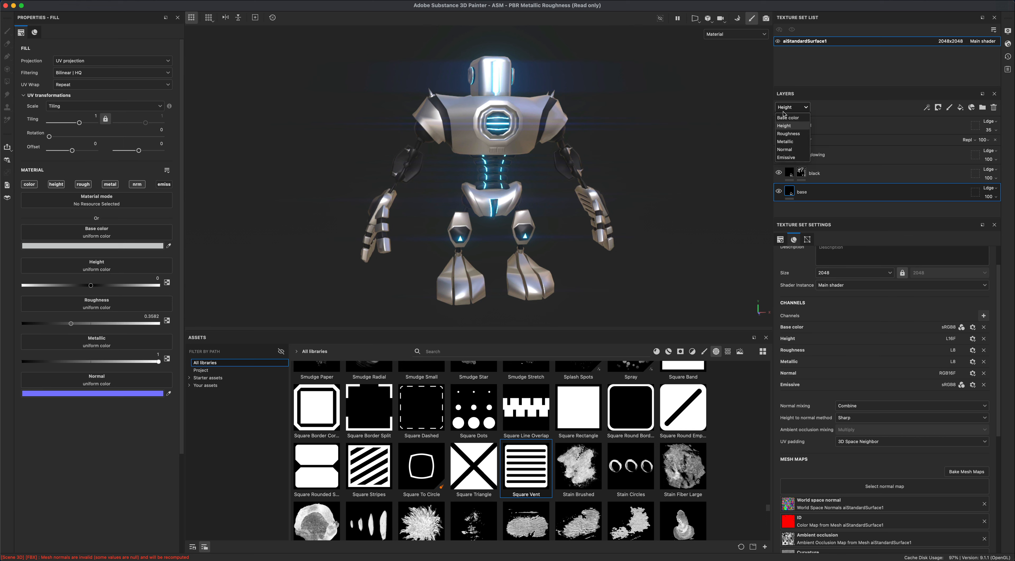
{"action": "left_click", "coordinate": [784, 117]}
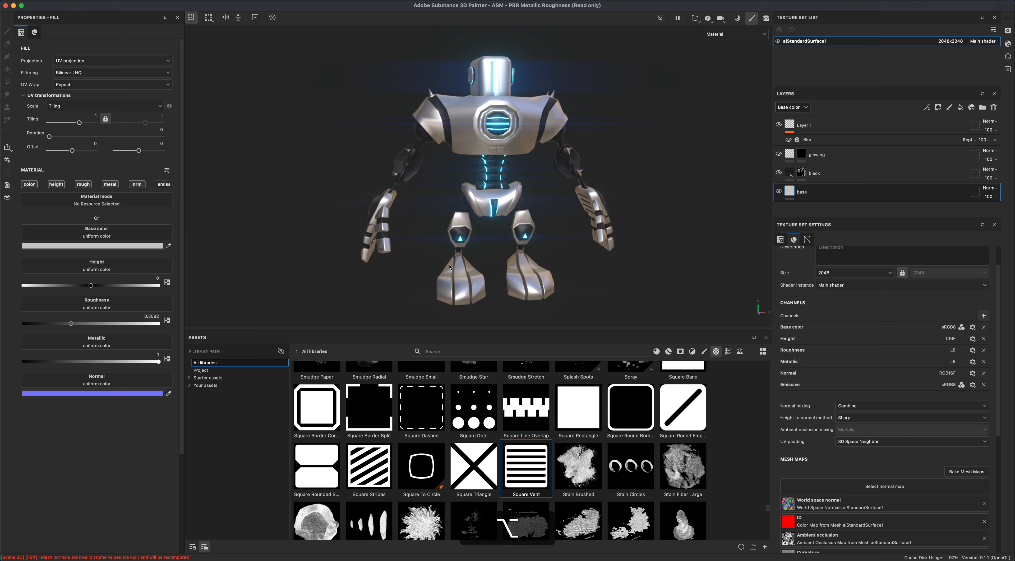
{"action": "left_click_drag", "start_coordinate": [398, 256], "coordinate": [348, 255], "text": "alt"}
{"action": "left_click", "coordinate": [149, 246]}
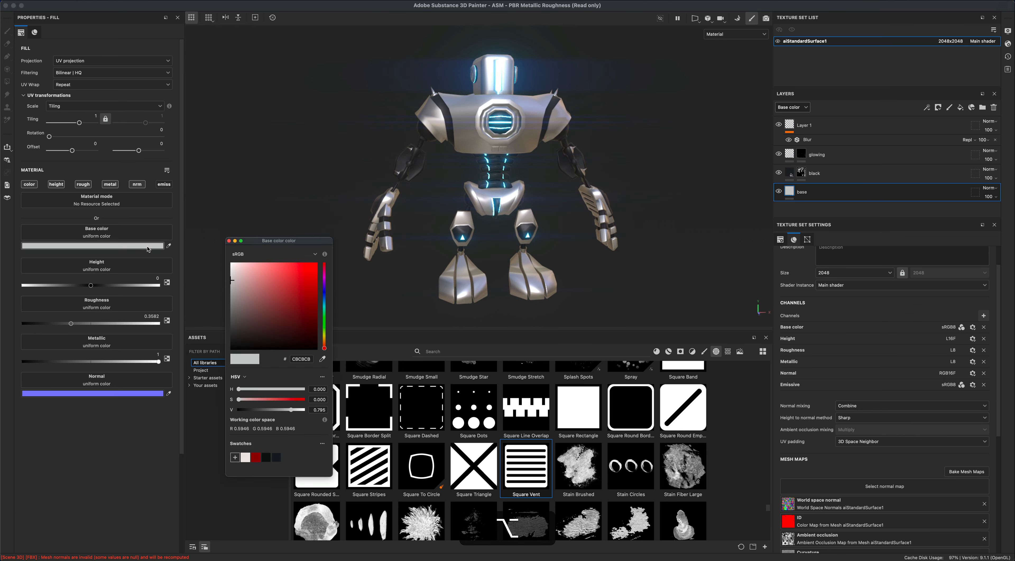
{"action": "left_click_drag", "start_coordinate": [326, 347], "coordinate": [319, 301]}
{"action": "left_click_drag", "start_coordinate": [234, 280], "coordinate": [239, 300]}
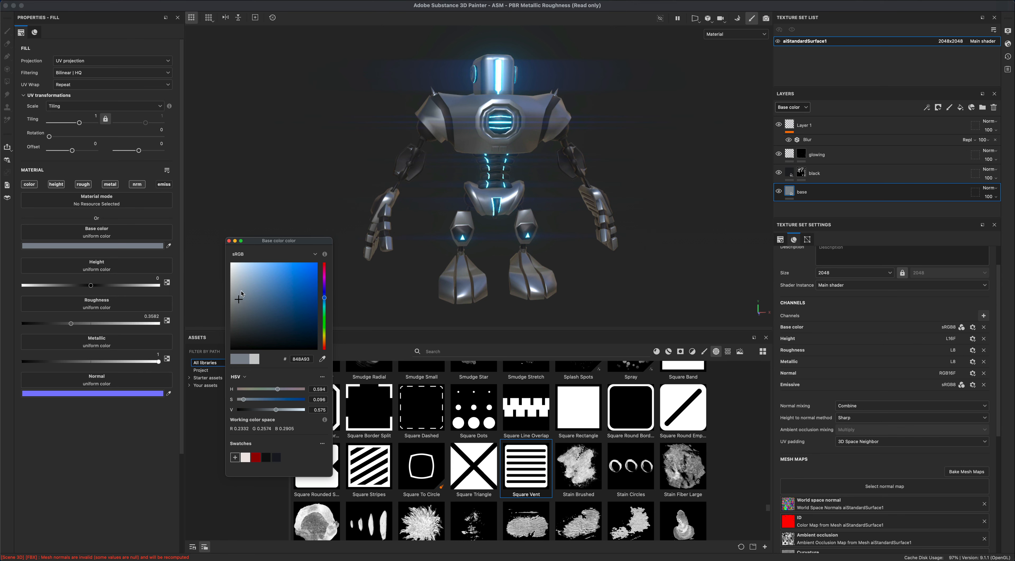
{"action": "left_click_drag", "start_coordinate": [421, 257], "coordinate": [413, 259], "text": "alt"}
{"action": "left_click", "coordinate": [229, 241]}
{"action": "mouse_move", "coordinate": [650, 213]}
{"action": "left_mouse_down", "text": "alt"}
{"action": "mouse_move", "coordinate": [636, 218]}
{"action": "mouse_move", "coordinate": [649, 215]}
{"action": "left_mouse_up", "text": "alt"}
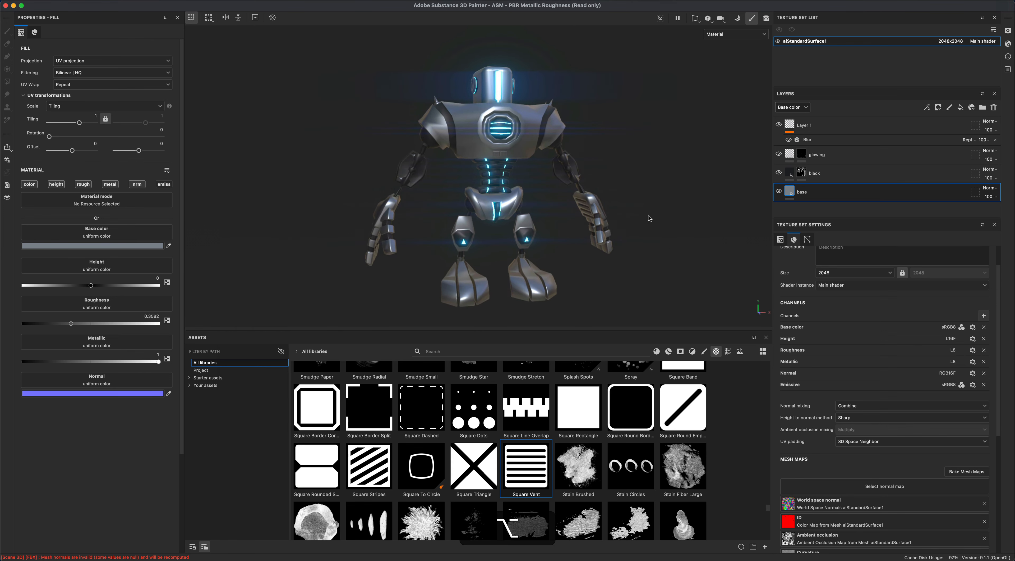
Step: Display only the Base color channel in the viewport and inspect the robot's flat colours
{"action": "left_click", "coordinate": [727, 34]}
{"action": "left_click", "coordinate": [730, 69]}
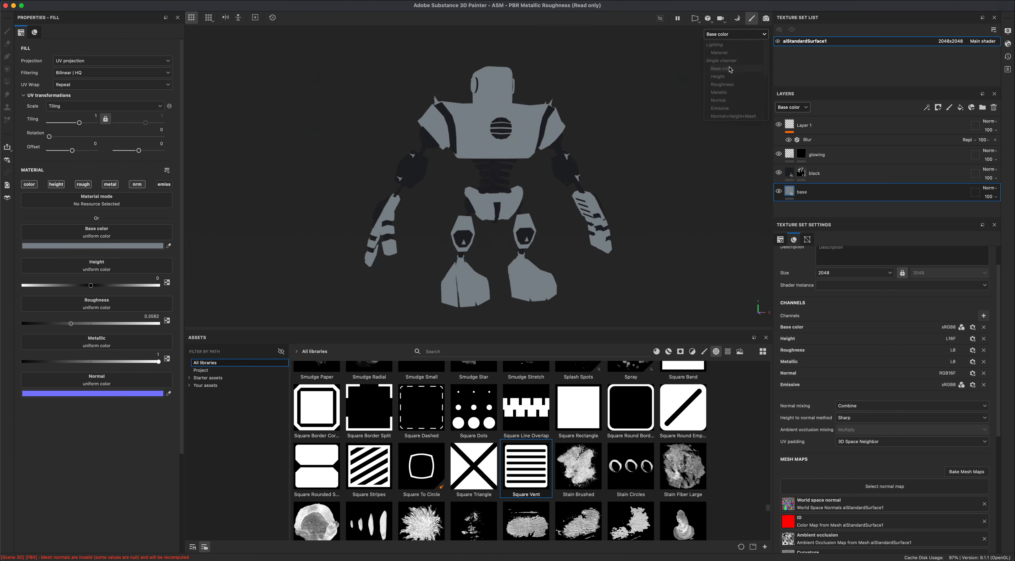
{"action": "mouse_move", "coordinate": [653, 129]}
{"action": "left_mouse_down", "text": "alt"}
{"action": "mouse_move", "coordinate": [739, 141]}
{"action": "mouse_move", "coordinate": [356, 129]}
{"action": "mouse_move", "coordinate": [675, 140]}
{"action": "mouse_move", "coordinate": [671, 127]}
{"action": "mouse_move", "coordinate": [654, 134]}
{"action": "mouse_move", "coordinate": [668, 142]}
{"action": "mouse_move", "coordinate": [658, 142]}
{"action": "mouse_move", "coordinate": [737, 132]}
{"action": "mouse_move", "coordinate": [659, 140]}
{"action": "left_mouse_up", "text": "alt"}
{"action": "left_click_drag", "start_coordinate": [393, 130], "coordinate": [579, 80], "text": "alt"}
{"action": "left_click_drag", "start_coordinate": [526, 156], "coordinate": [505, 157], "text": "alt"}
{"action": "middle_click_drag", "start_coordinate": [540, 219], "coordinate": [552, 215], "text": "alt"}
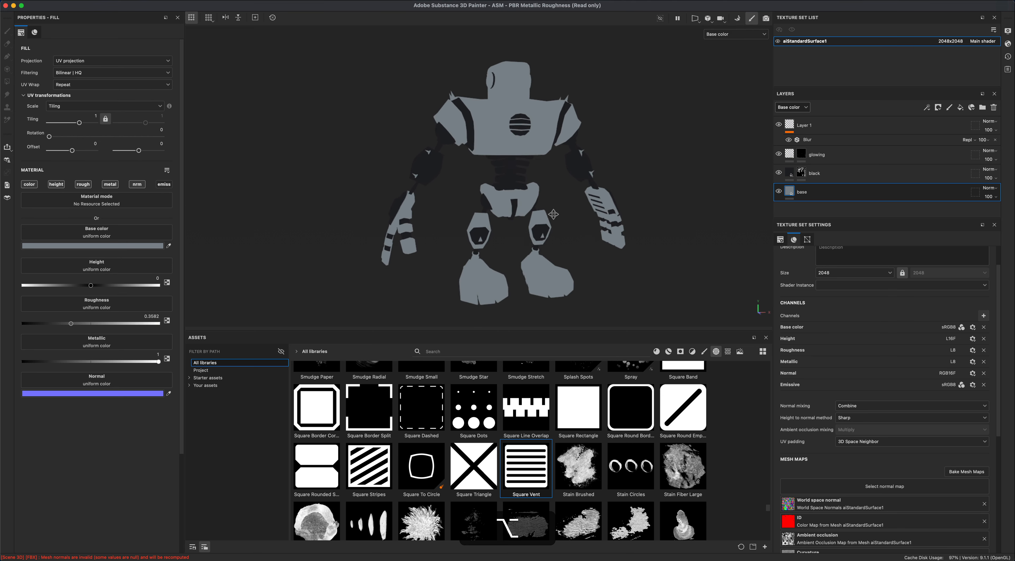
Step: Add a fill layer above Layer 1 and apply the Baked Lighting Stylized filter to it
{"action": "left_click", "coordinate": [814, 125]}
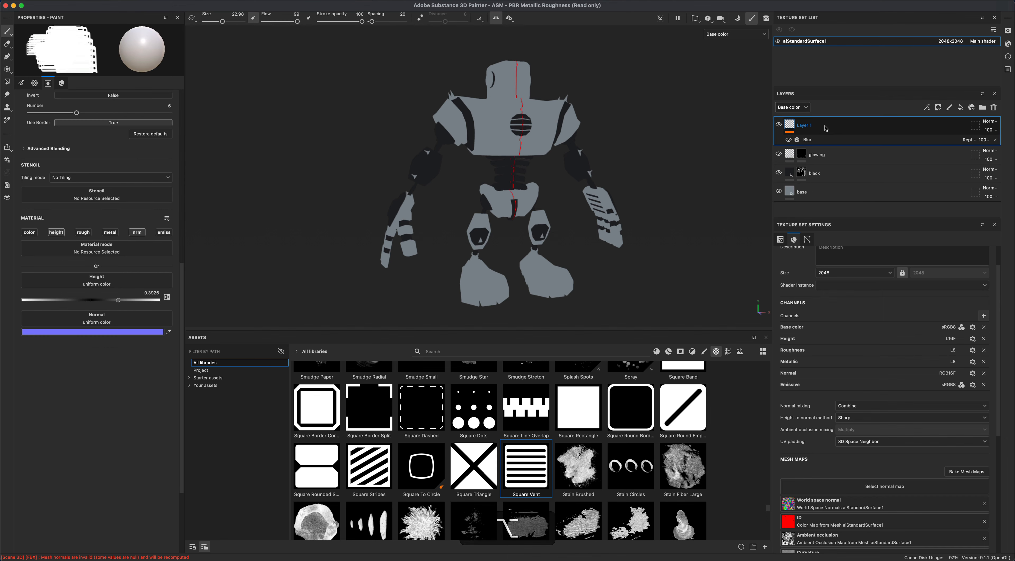
{"action": "left_click", "coordinate": [960, 108]}
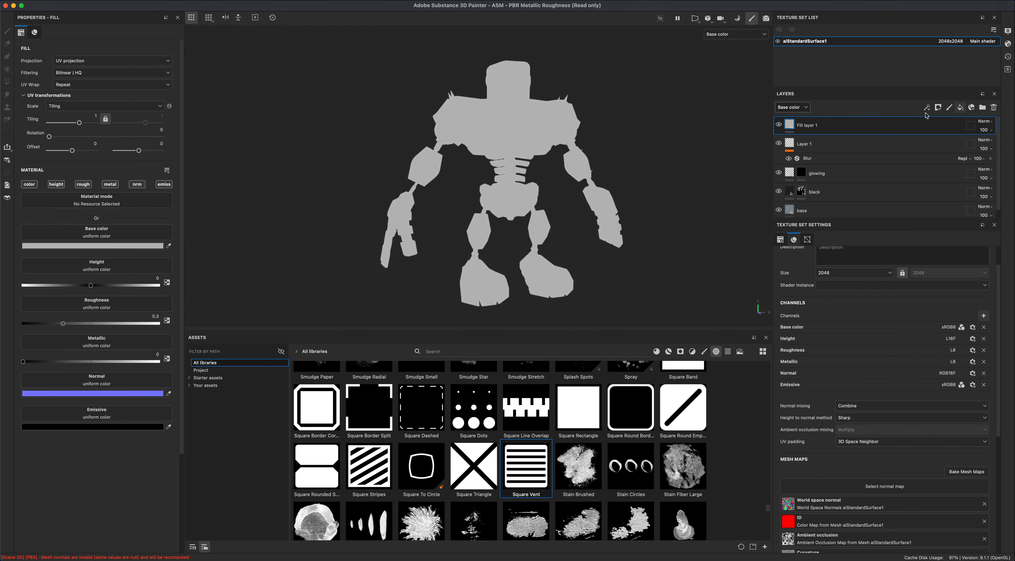
{"action": "right_click", "coordinate": [814, 125]}
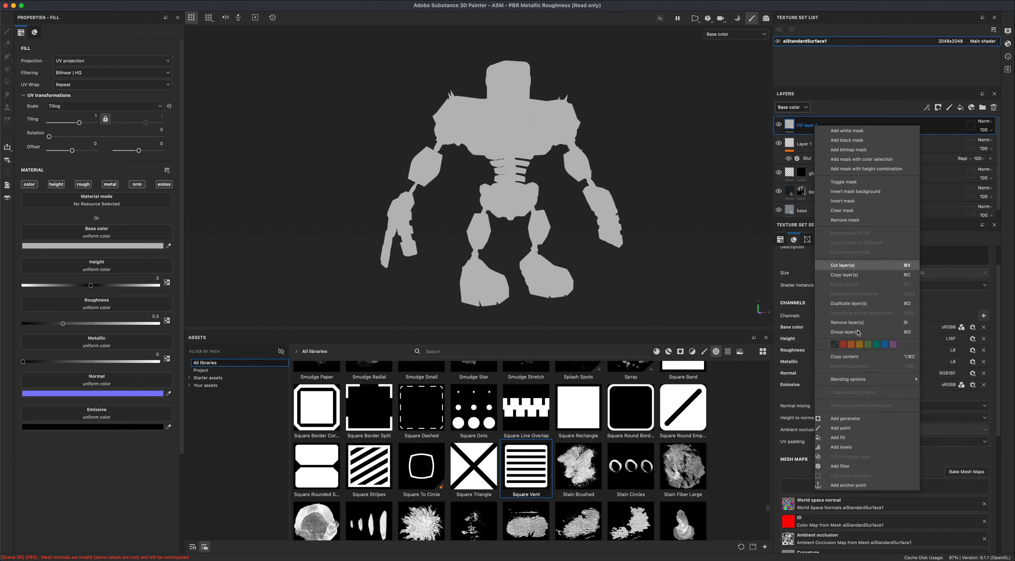
{"action": "left_click", "coordinate": [866, 466]}
{"action": "left_click", "coordinate": [119, 65]}
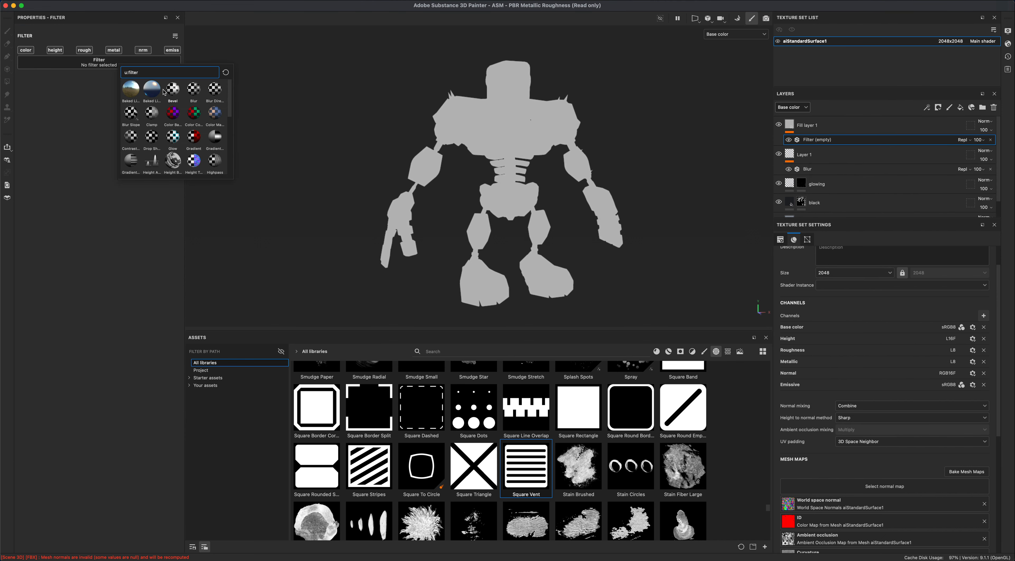
{"action": "left_click", "coordinate": [149, 93]}
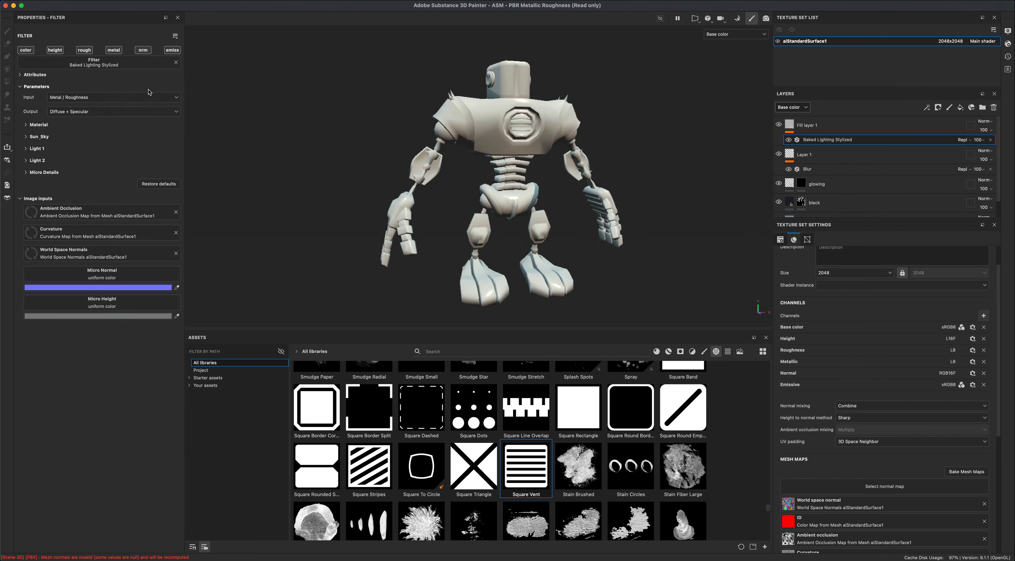
{"action": "mouse_move", "coordinate": [339, 154]}
{"action": "left_mouse_down", "text": "alt"}
{"action": "mouse_move", "coordinate": [705, 154]}
{"action": "mouse_move", "coordinate": [321, 162]}
{"action": "left_mouse_up", "text": "alt"}
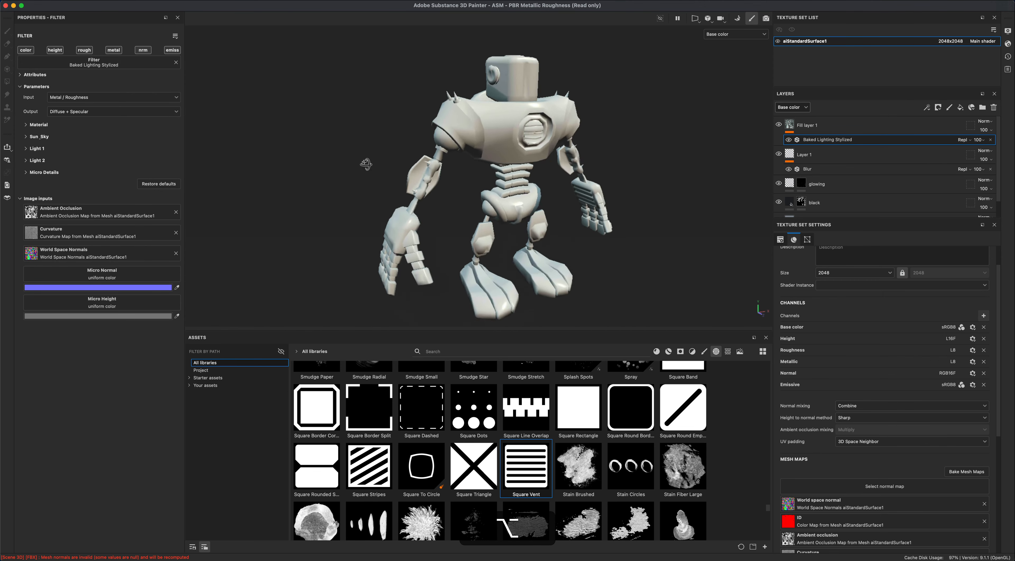
{"action": "left_click_drag", "start_coordinate": [676, 168], "coordinate": [686, 149], "text": "alt"}
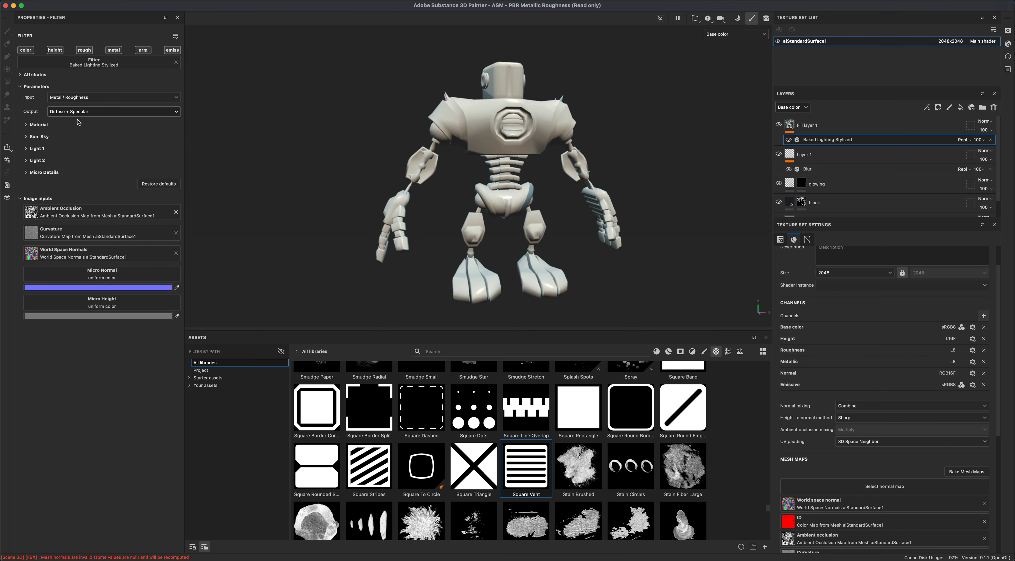
Step: Aim the baked lighting's sun with a horizontal angle of about 269 and a vertical angle of about 270
{"action": "left_click", "coordinate": [39, 137]}
{"action": "left_click", "coordinate": [89, 180]}
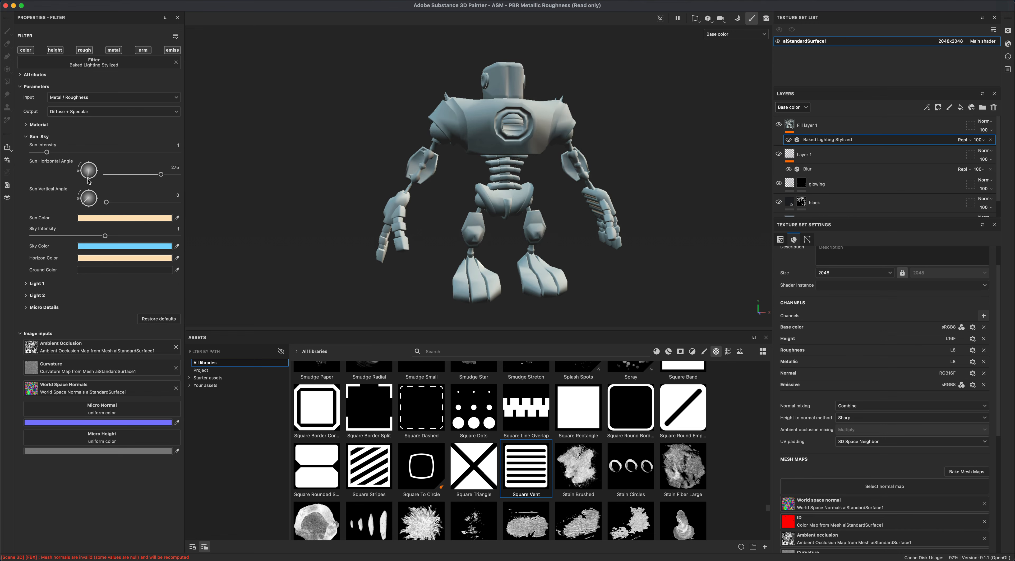
{"action": "left_click_drag", "start_coordinate": [88, 180], "coordinate": [90, 183]}
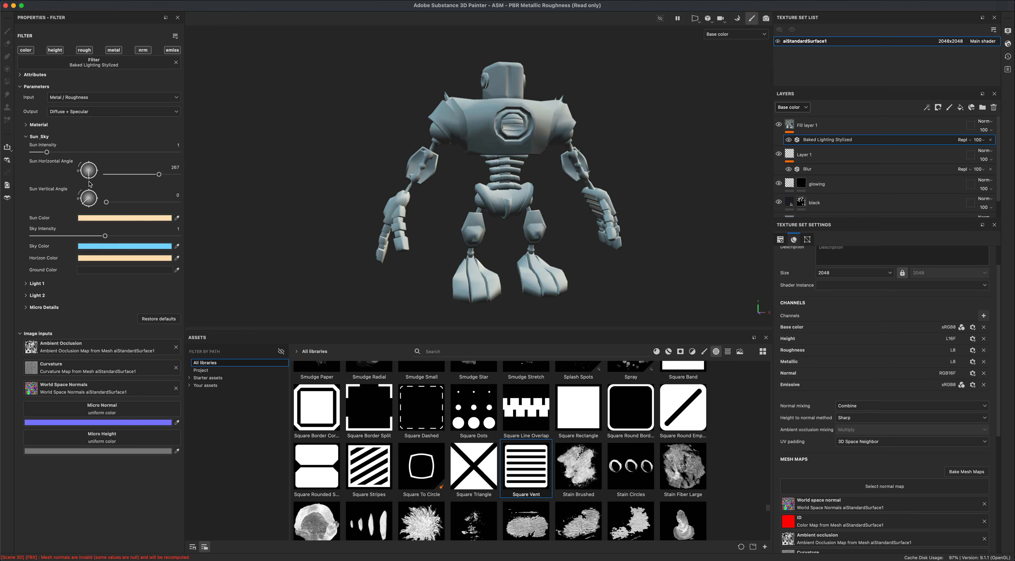
{"action": "left_click", "coordinate": [90, 204]}
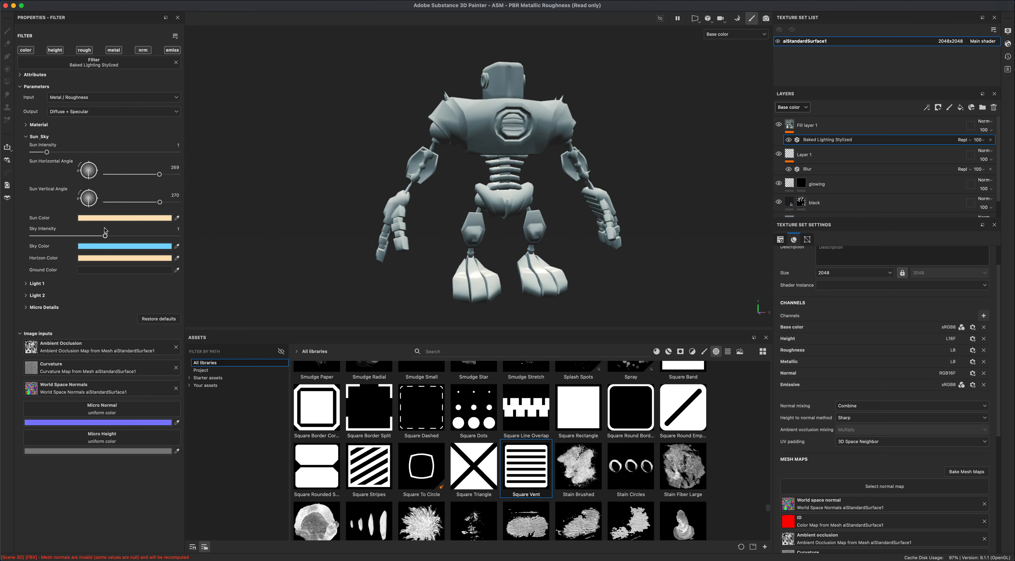
{"action": "mouse_move", "coordinate": [346, 198]}
{"action": "left_mouse_down", "text": "alt"}
{"action": "mouse_move", "coordinate": [336, 199]}
{"action": "mouse_move", "coordinate": [346, 205]}
{"action": "left_mouse_up", "text": "alt"}
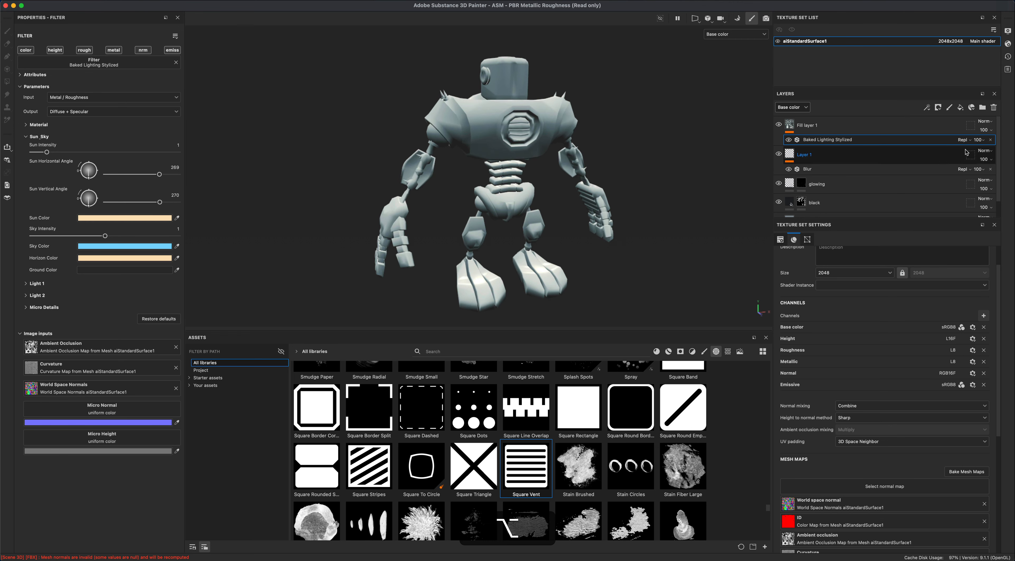
Step: Set the blending mode of the baked lighting fill layer, Fill layer 1, to Soft light for base color
{"action": "left_click", "coordinate": [848, 127]}
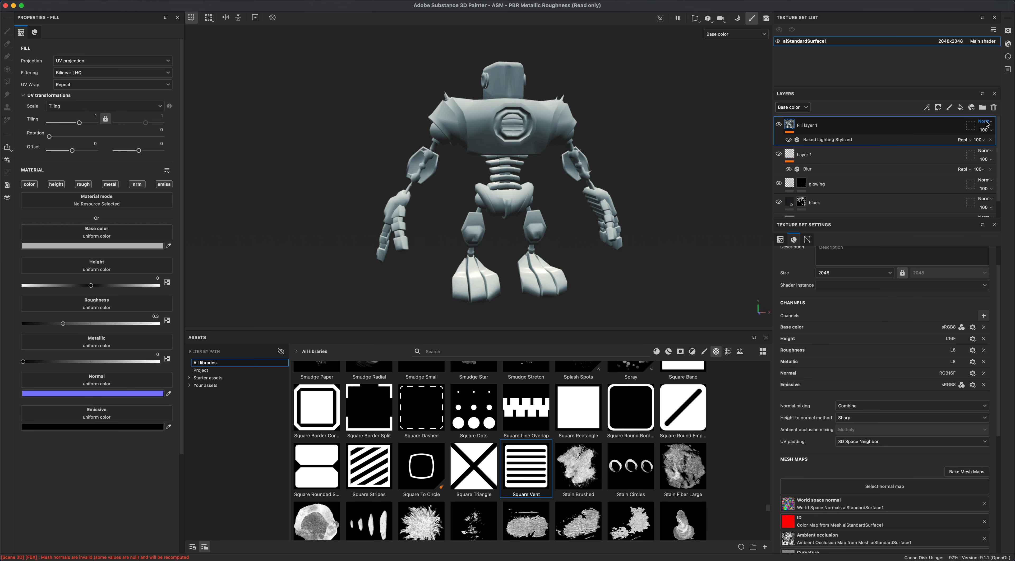
{"action": "left_click", "coordinate": [985, 121]}
{"action": "left_click", "coordinate": [979, 278]}
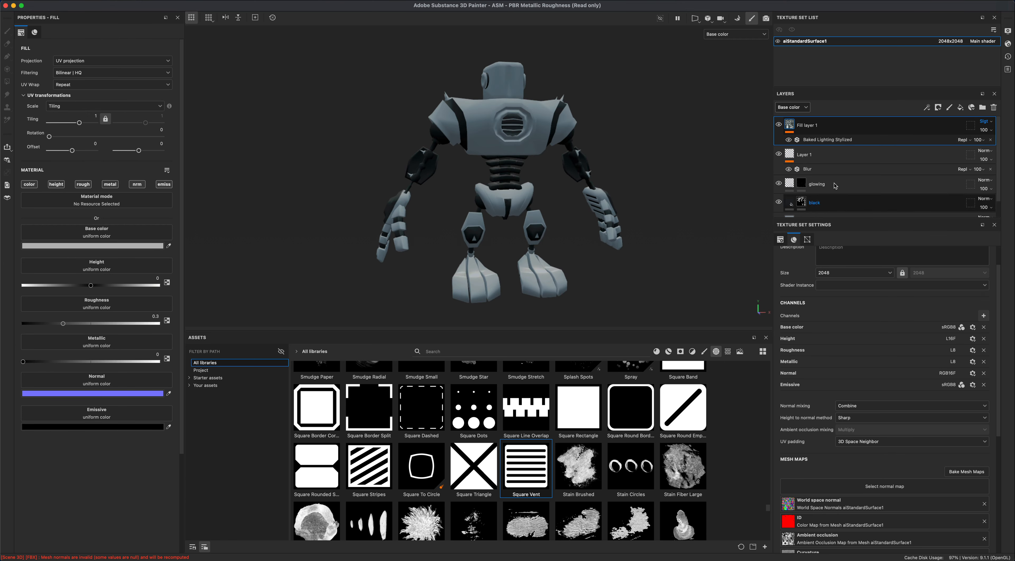
Step: Compare the robot's base colour with and without the lighting fill layer, and view it from a slightly different angle
{"action": "left_click", "coordinate": [779, 125], "text": "alt"}
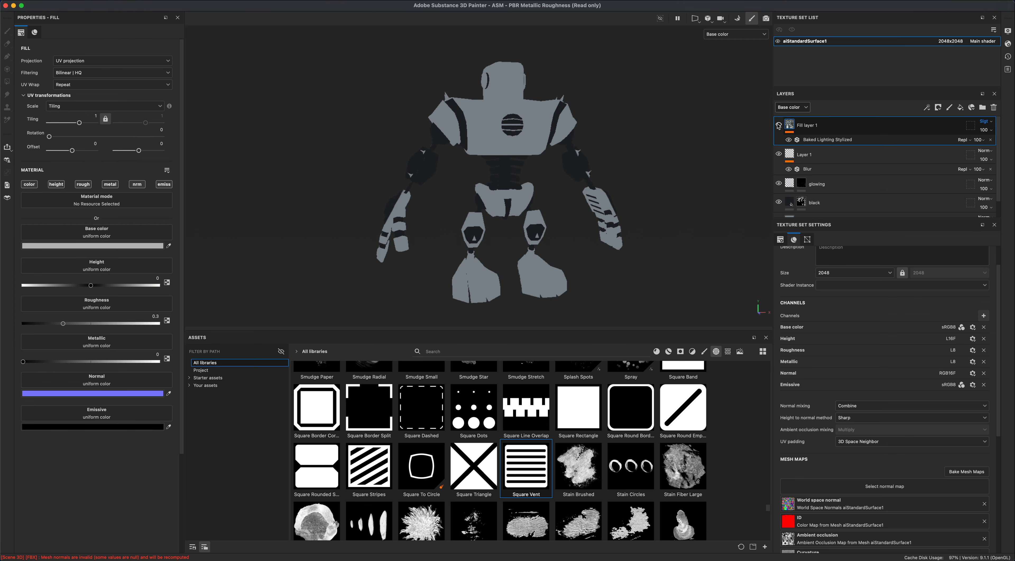
{"action": "left_click", "coordinate": [778, 126], "text": "alt"}
{"action": "left_click", "coordinate": [779, 125], "text": "alt"}
{"action": "left_click", "coordinate": [779, 125], "text": "alt"}
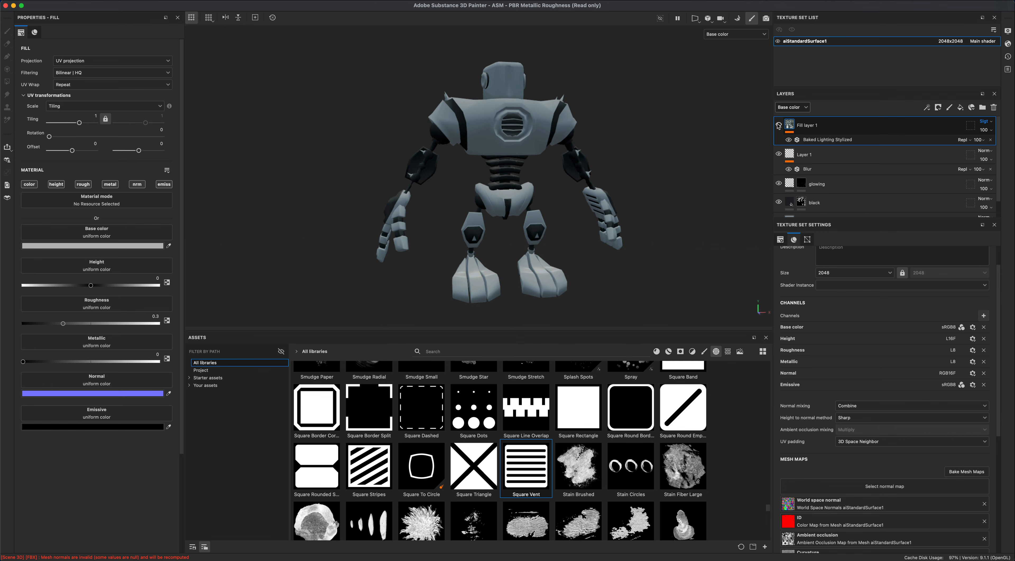
{"action": "left_click", "coordinate": [779, 125], "text": "alt"}
{"action": "left_click", "coordinate": [779, 126], "text": "alt"}
{"action": "left_click", "coordinate": [779, 125], "text": "alt"}
{"action": "left_click", "coordinate": [779, 125], "text": "alt"}
{"action": "mouse_move", "coordinate": [643, 166]}
{"action": "left_mouse_down", "text": "alt"}
{"action": "mouse_move", "coordinate": [687, 186]}
{"action": "mouse_move", "coordinate": [647, 175]}
{"action": "left_mouse_up", "text": "alt"}
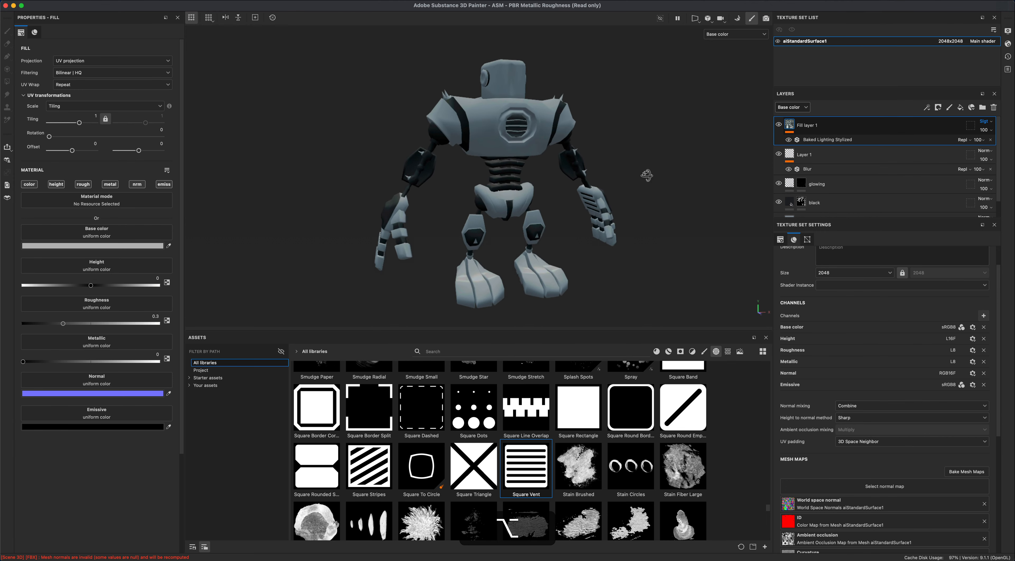
Step: Display the full material in the viewport and compare the robot with the lighting fill layer hidden and shown
{"action": "left_click", "coordinate": [721, 36]}
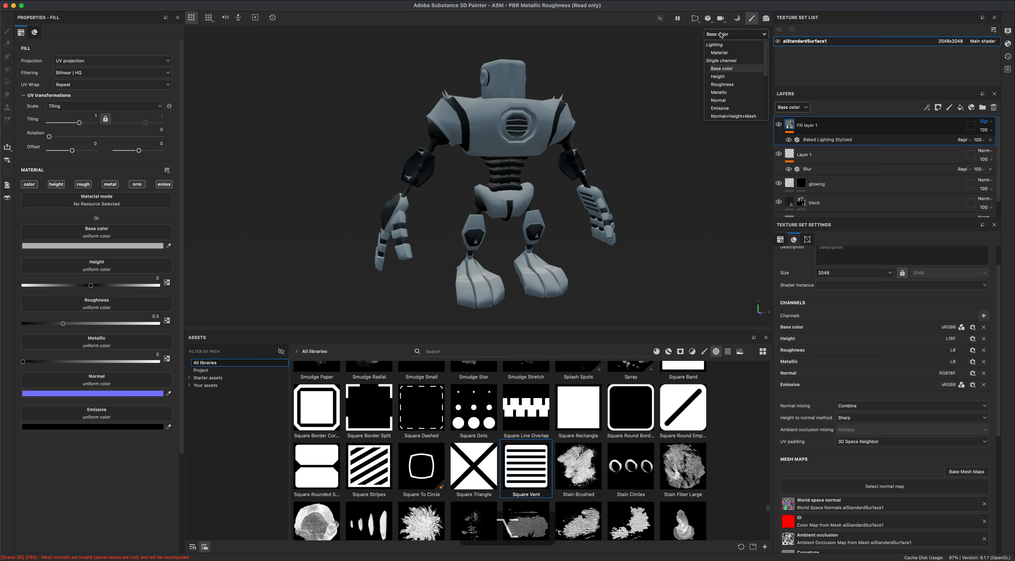
{"action": "left_click", "coordinate": [721, 57]}
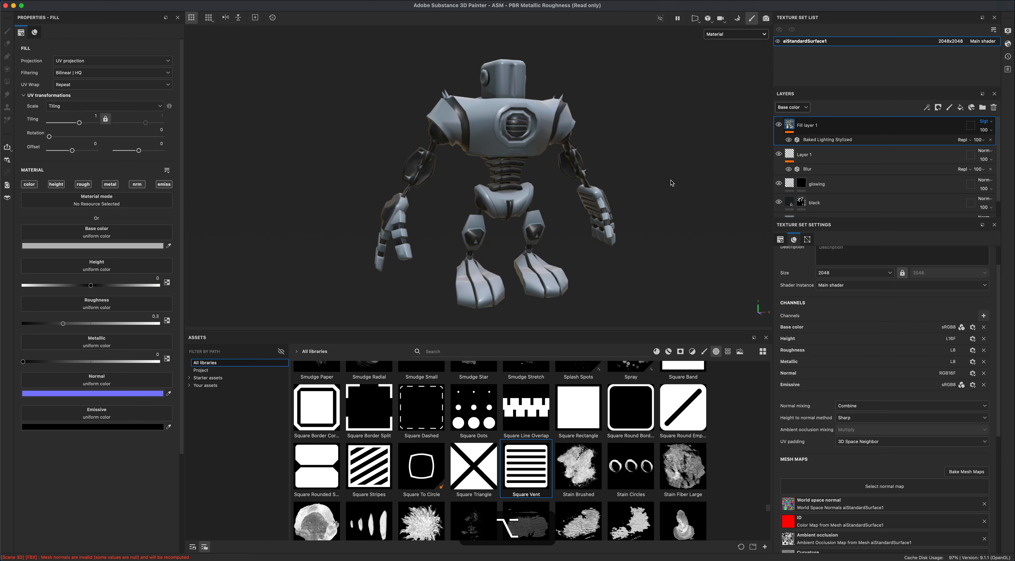
{"action": "left_click", "coordinate": [779, 125]}
{"action": "left_click", "coordinate": [779, 125]}
{"action": "left_click", "coordinate": [779, 125]}
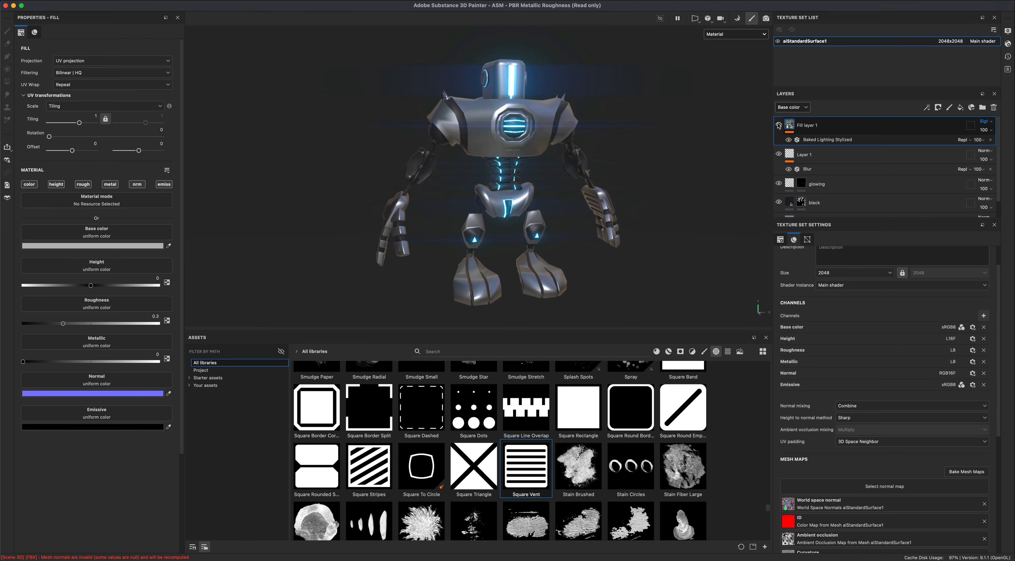
{"action": "left_click", "coordinate": [779, 125]}
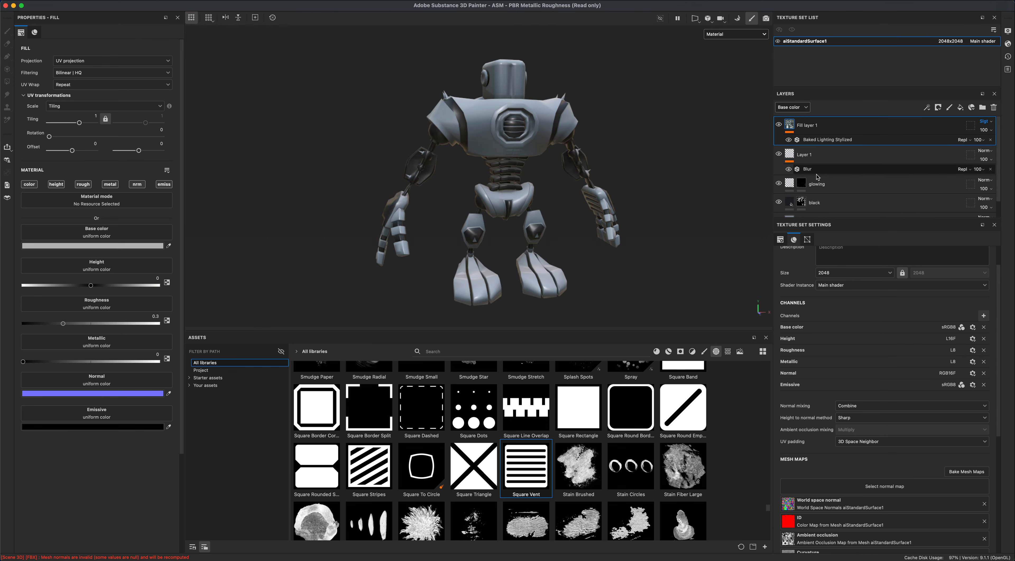
Step: Move the glowing layer above Fill layer 1 and rename the lighting fill layer as baked lights
{"action": "left_click", "coordinate": [843, 189]}
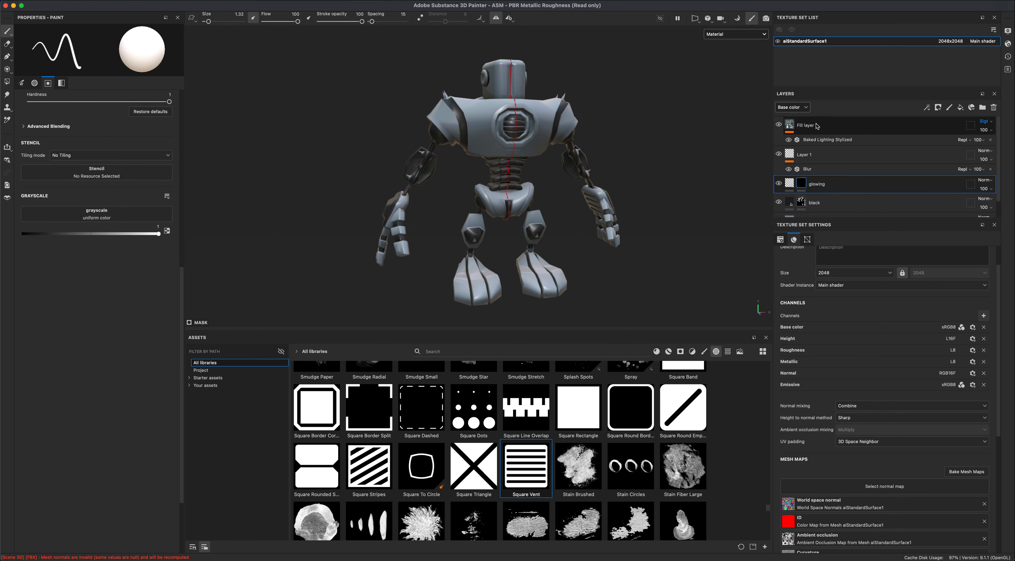
{"action": "left_click_drag", "start_coordinate": [843, 189], "coordinate": [848, 126]}
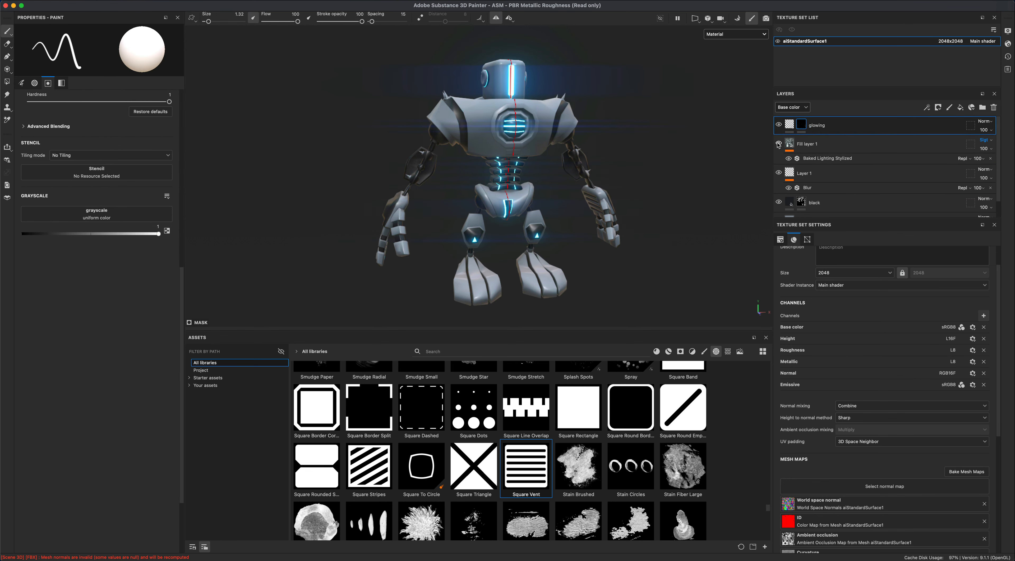
{"action": "double_click", "coordinate": [805, 144]}
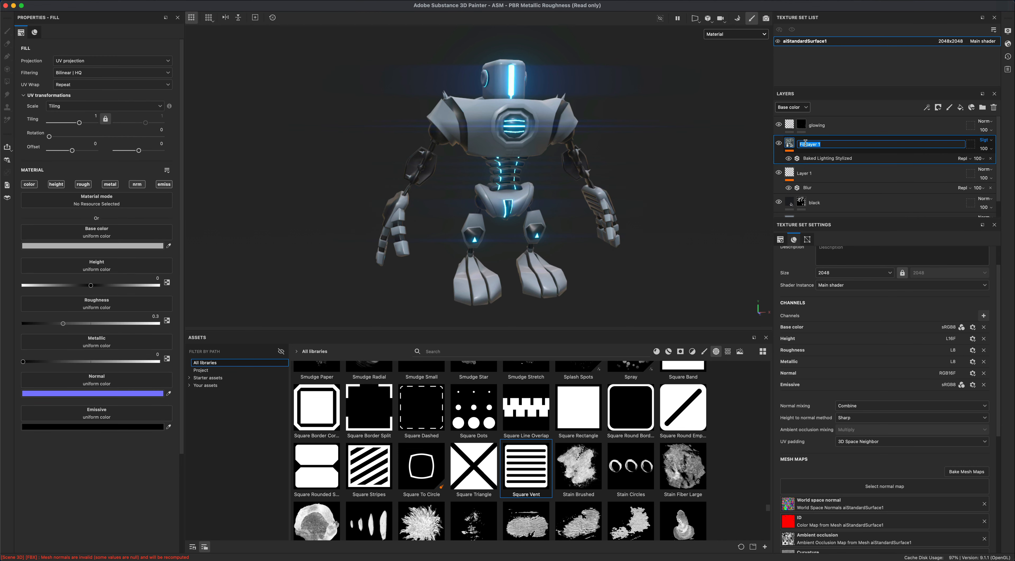
{"action": "type", "text": "baked lights"}
{"action": "key", "text": "Return"}
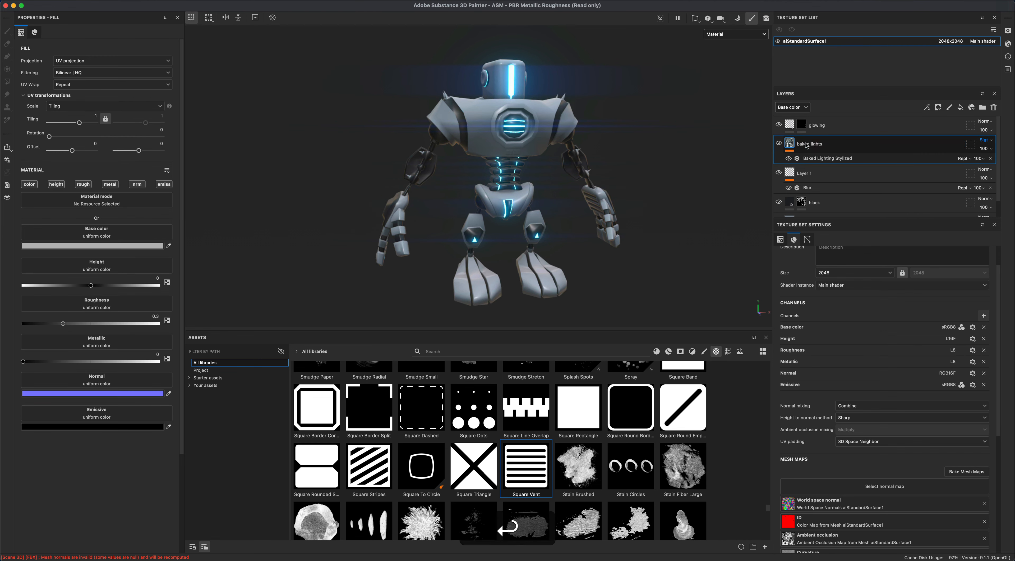
Step: Compare the robot's material with the baked lights layer hidden and shown
{"action": "left_click", "coordinate": [779, 144]}
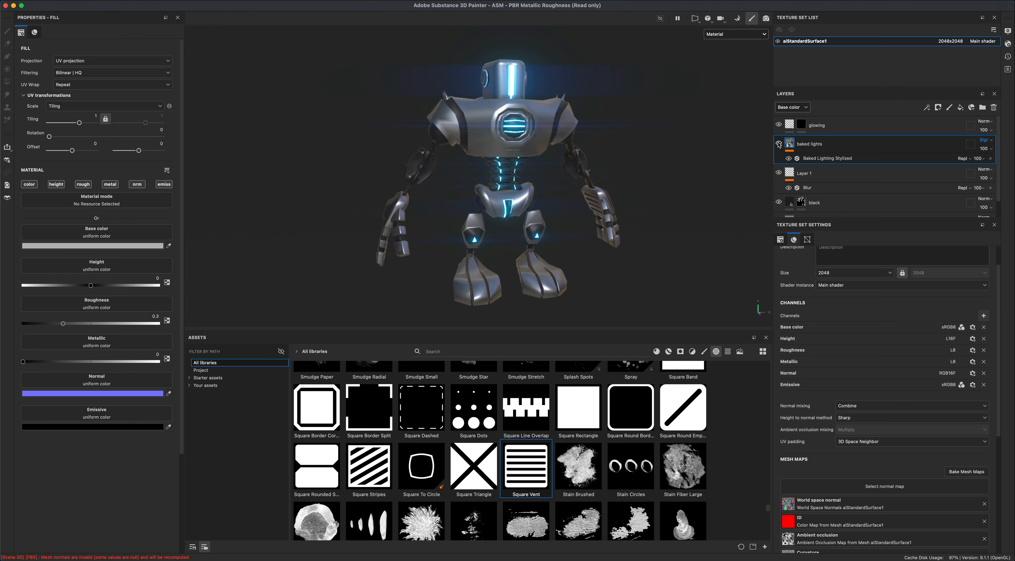
{"action": "left_click", "coordinate": [779, 144]}
{"action": "left_click", "coordinate": [779, 144]}
{"action": "left_click", "coordinate": [778, 145]}
{"action": "left_click", "coordinate": [779, 145]}
{"action": "left_click", "coordinate": [779, 144]}
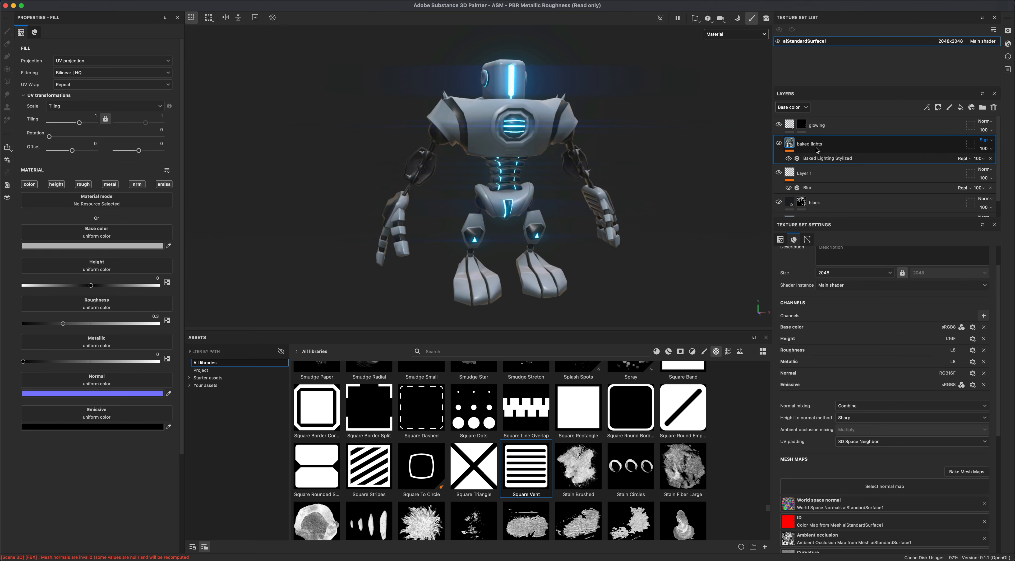
{"action": "left_click", "coordinate": [779, 144]}
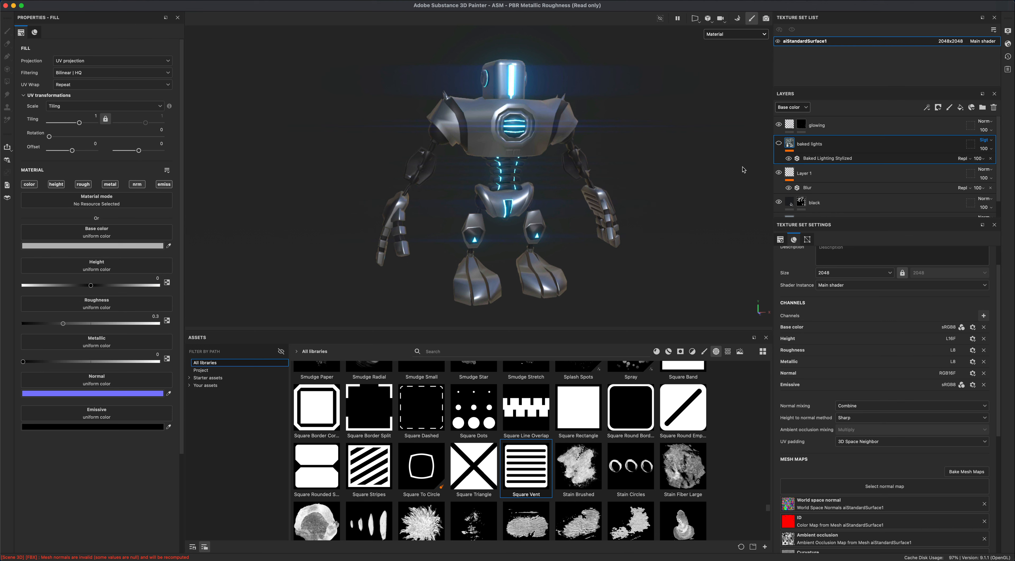
{"action": "left_click", "coordinate": [779, 144]}
Step: Restrict the baked lights layer to the color channel only and lower its opacity to about 60
{"action": "left_click", "coordinate": [809, 144]}
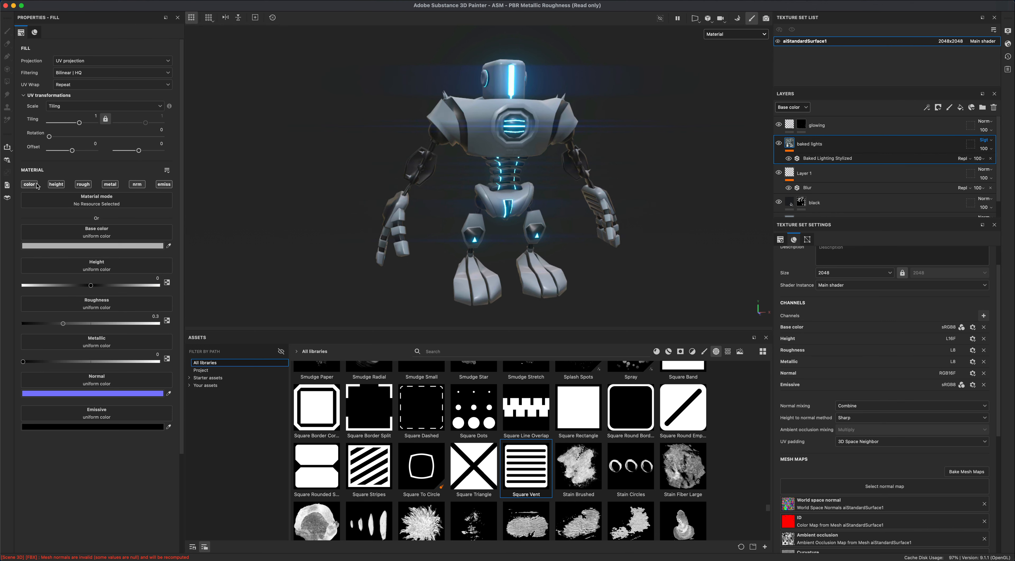
{"action": "key", "text": "alt"}
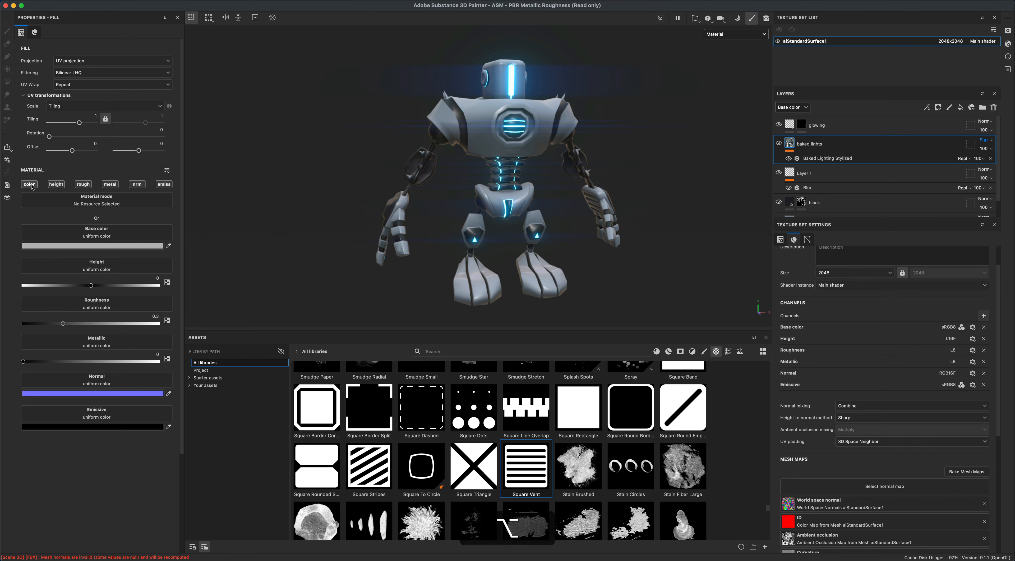
{"action": "left_click", "coordinate": [30, 184], "text": "alt"}
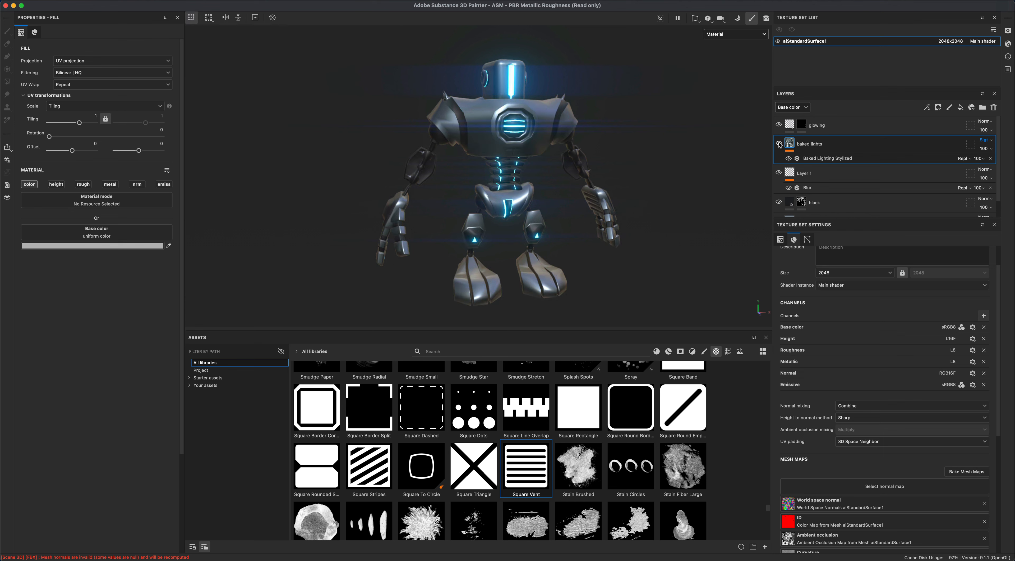
{"action": "left_click", "coordinate": [985, 148]}
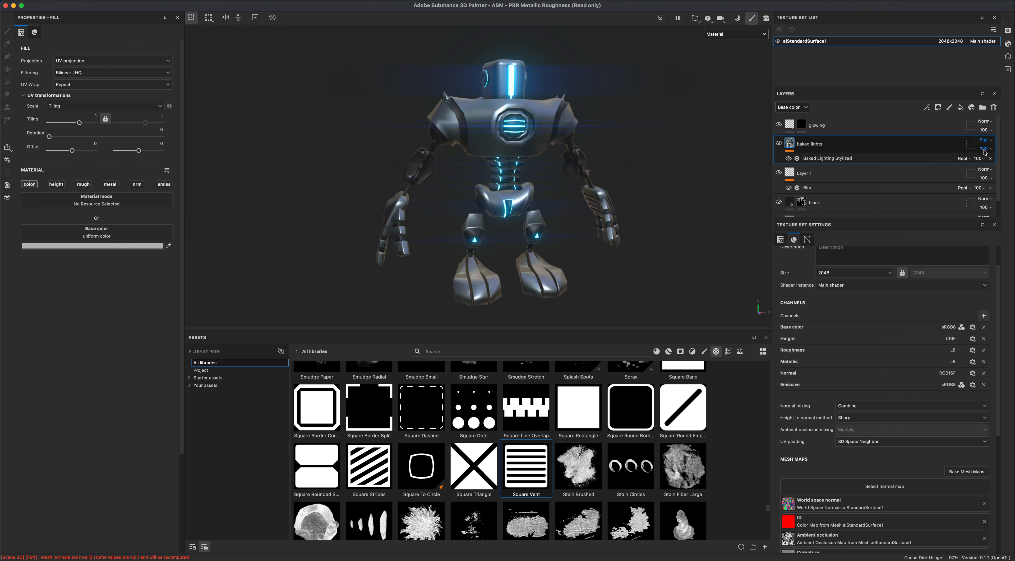
{"action": "mouse_move", "coordinate": [1011, 164]}
{"action": "left_mouse_down"}
{"action": "mouse_move", "coordinate": [953, 168]}
{"action": "mouse_move", "coordinate": [999, 169]}
{"action": "left_mouse_up"}
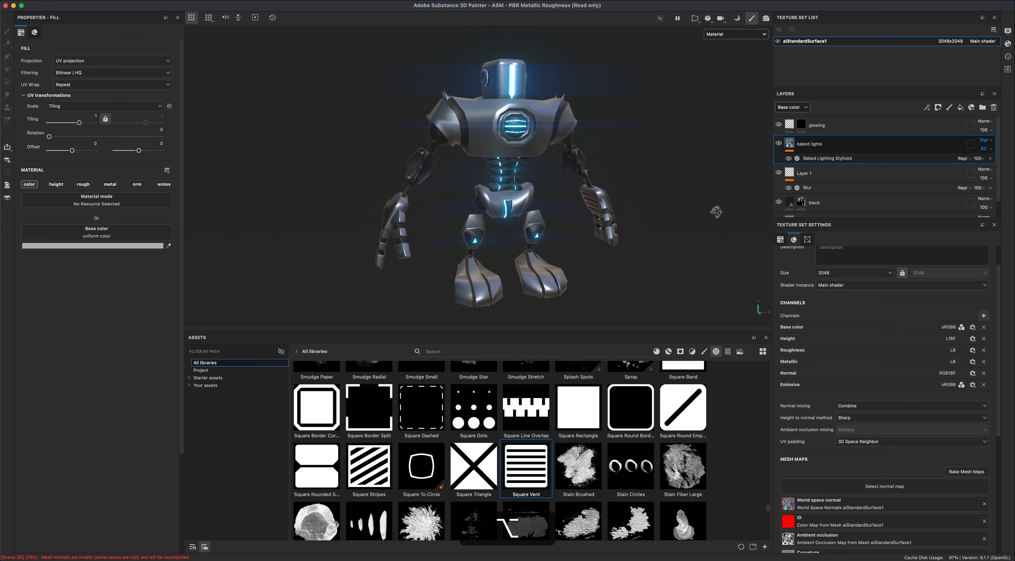
{"action": "left_click_drag", "start_coordinate": [708, 216], "coordinate": [692, 216], "text": "alt"}
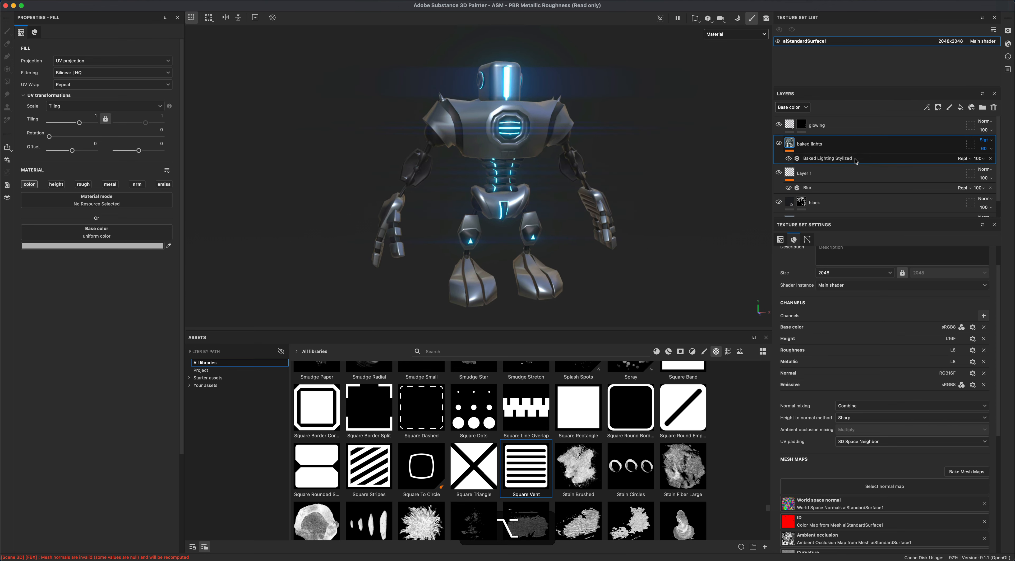
Step: Add a fill layer above baked lights and apply the Metal Edge Wear generator to it
{"action": "left_click", "coordinate": [961, 108]}
{"action": "double_click", "coordinate": [815, 144]}
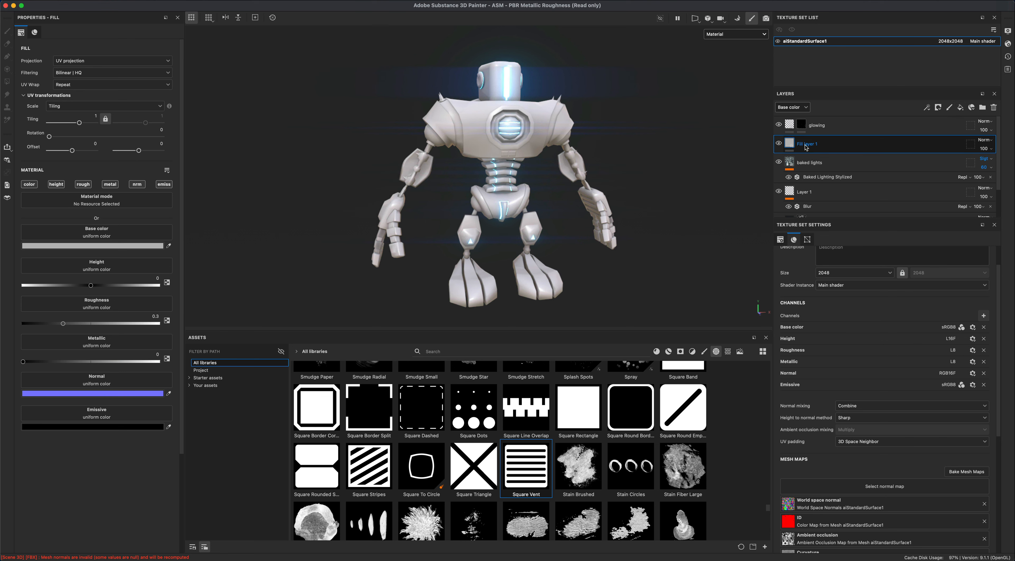
{"action": "right_click", "coordinate": [806, 147]}
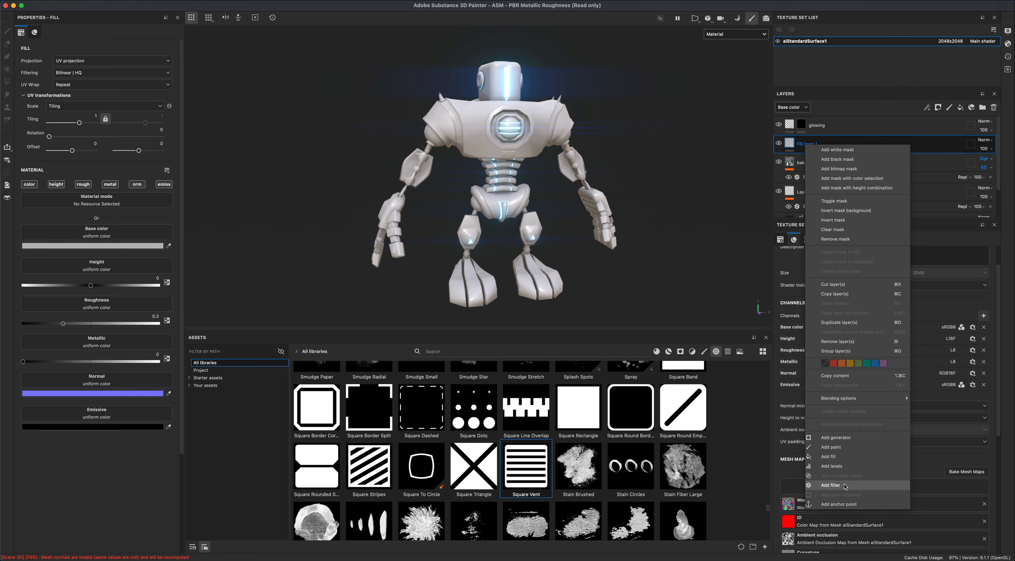
{"action": "left_click", "coordinate": [843, 441]}
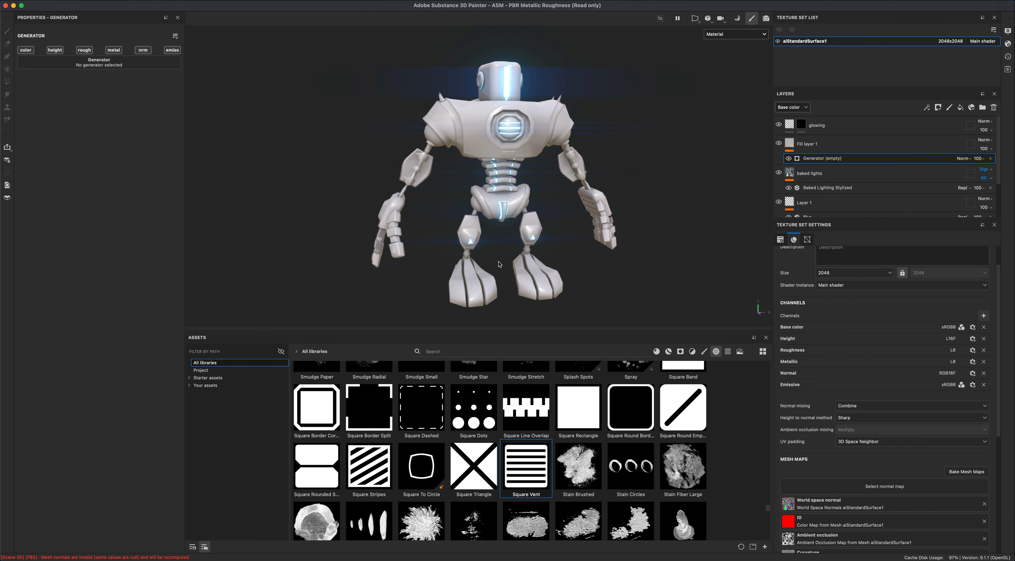
{"action": "left_click", "coordinate": [137, 63]}
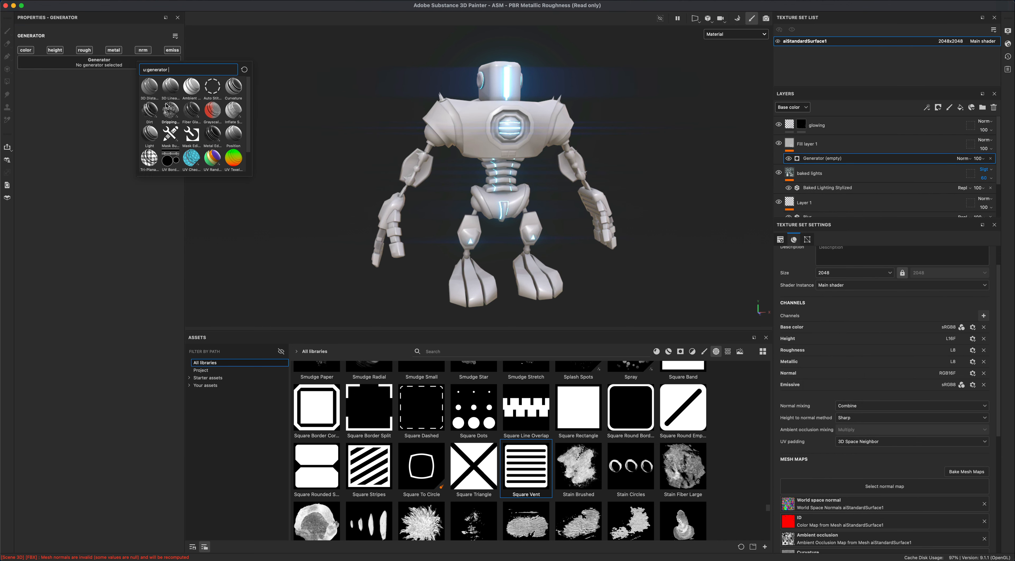
{"action": "left_click", "coordinate": [217, 139]}
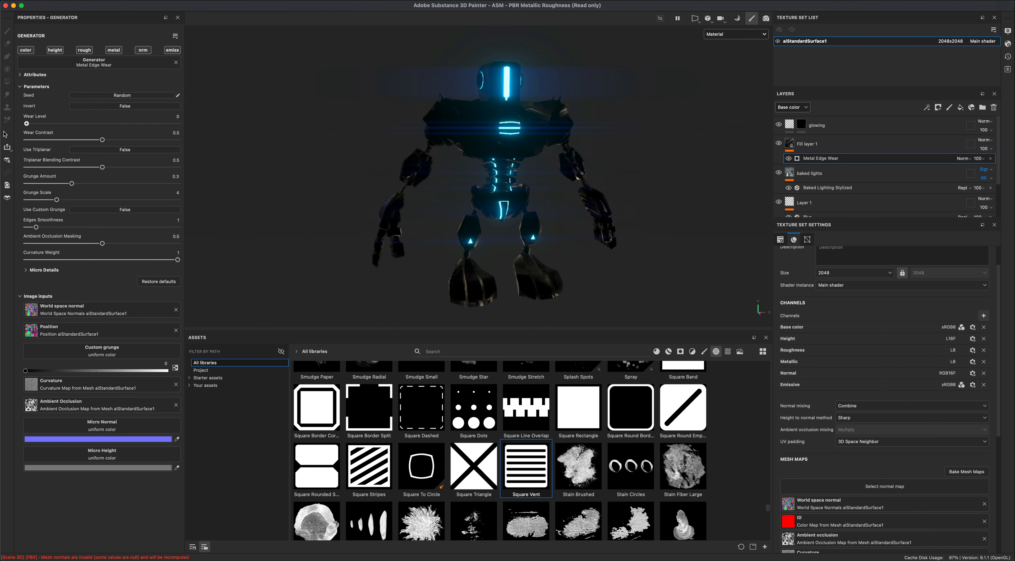
Step: Set the edge wear generator's Wear Level to about 0.48 and its Grunge Amount to 0
{"action": "left_click_drag", "start_coordinate": [98, 133], "coordinate": [100, 134]}
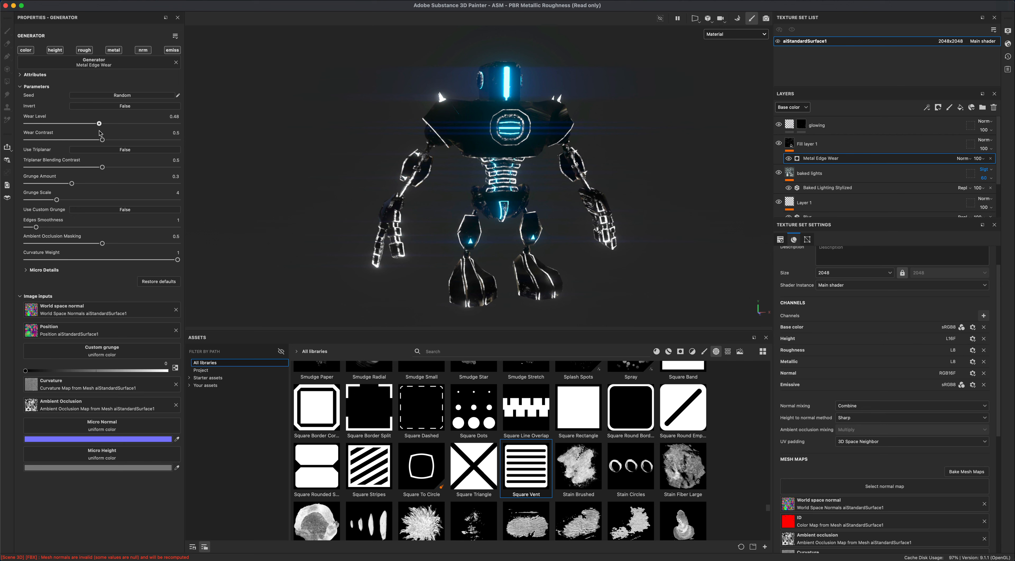
{"action": "key", "text": "super+z"}
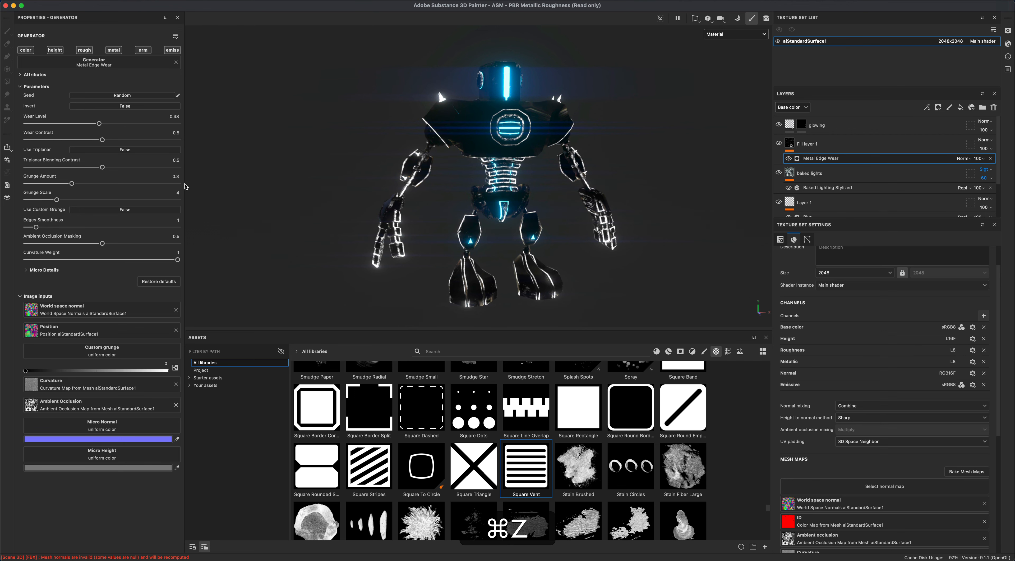
{"action": "left_click_drag", "start_coordinate": [72, 184], "coordinate": [2, 183]}
{"action": "mouse_move", "coordinate": [283, 188]}
{"action": "left_mouse_down", "text": "alt"}
{"action": "mouse_move", "coordinate": [628, 186]}
{"action": "mouse_move", "coordinate": [272, 181]}
{"action": "mouse_move", "coordinate": [271, 194]}
{"action": "left_mouse_up", "text": "alt"}
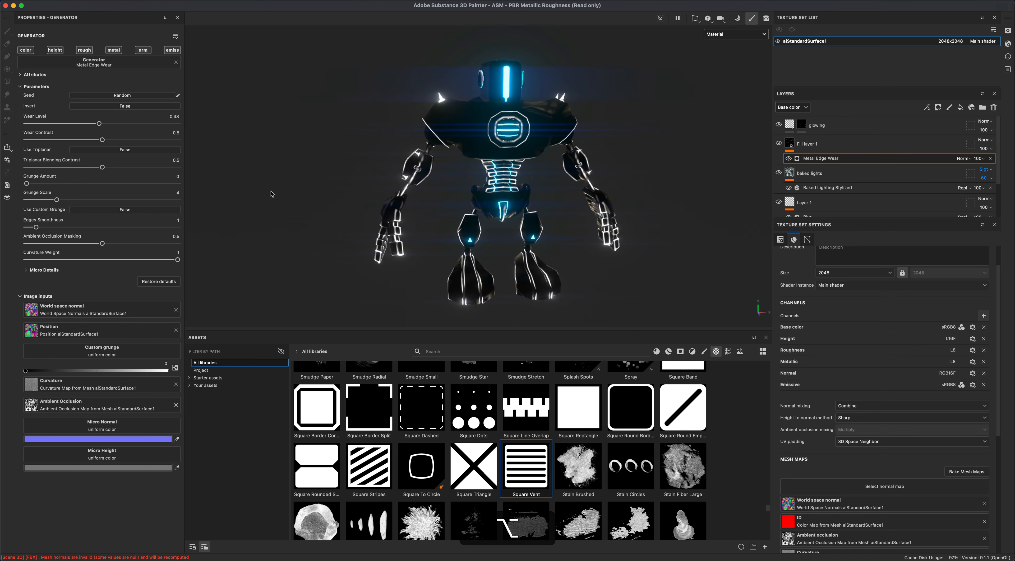
{"action": "left_click", "coordinate": [939, 146]}
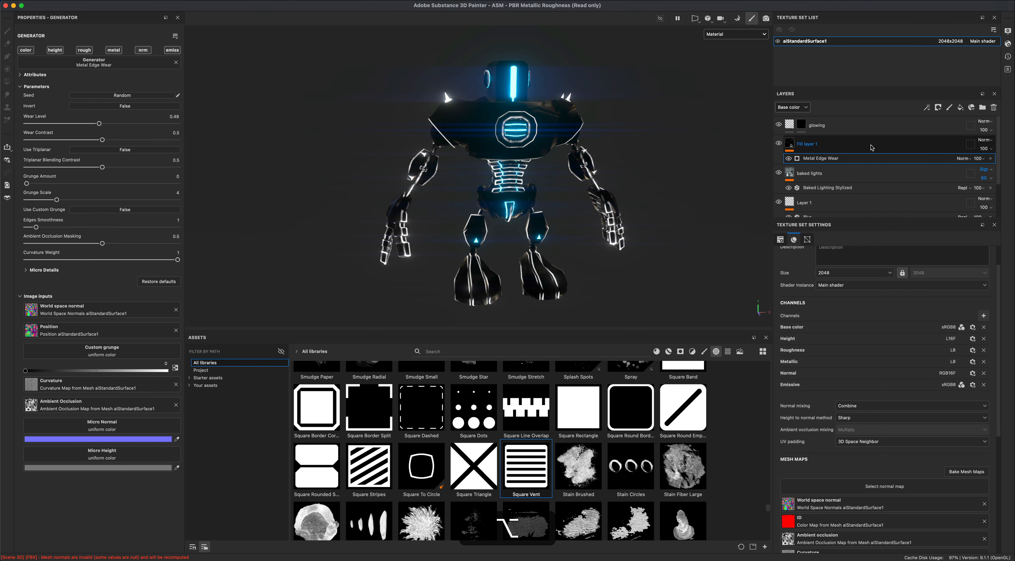
Step: Set the edge wear fill layer's blend mode to Difference and restrict both the layer and its generator to the color channel
{"action": "left_click", "coordinate": [985, 141]}
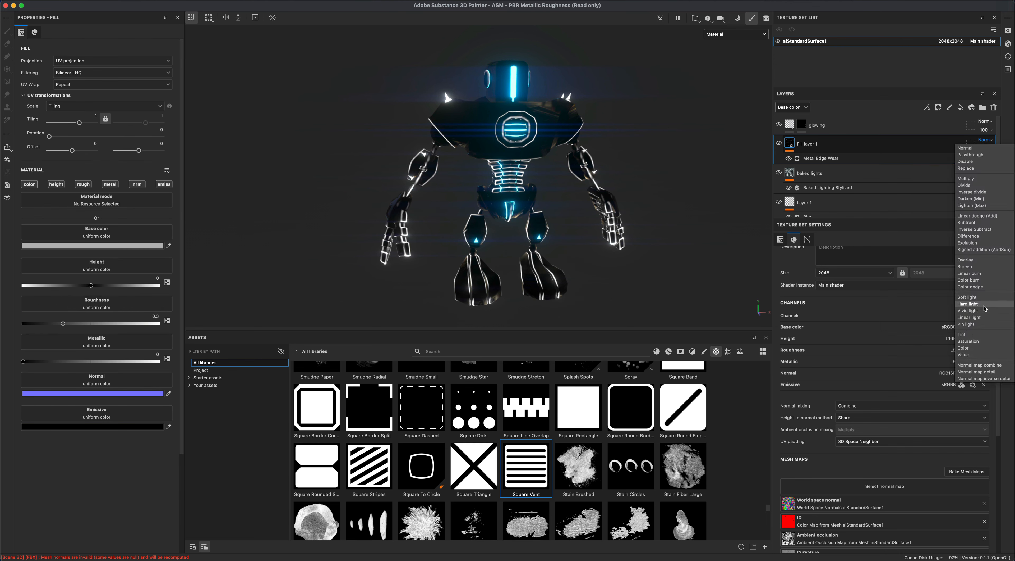
{"action": "left_click", "coordinate": [987, 237]}
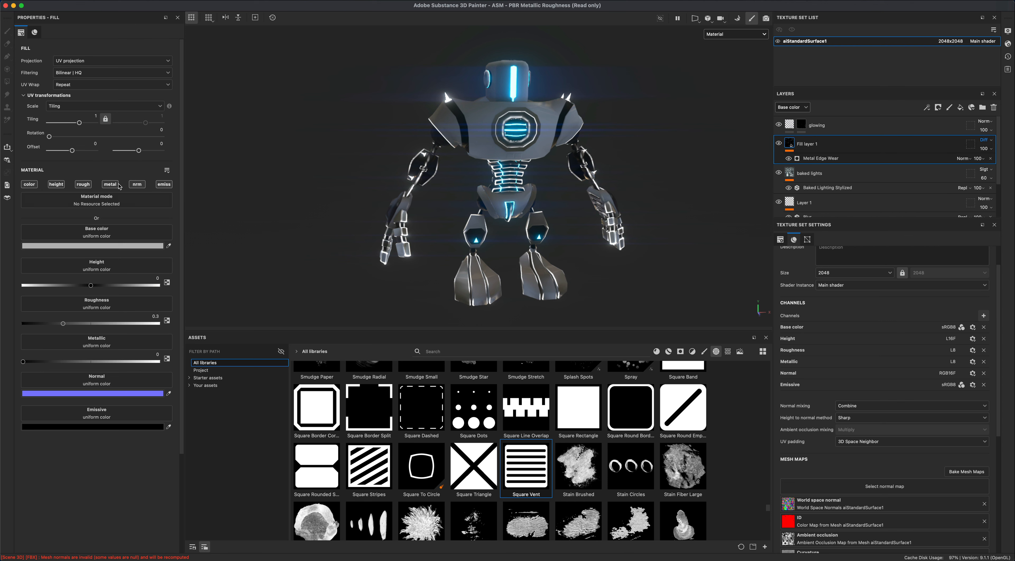
{"action": "left_click", "coordinate": [29, 184]}
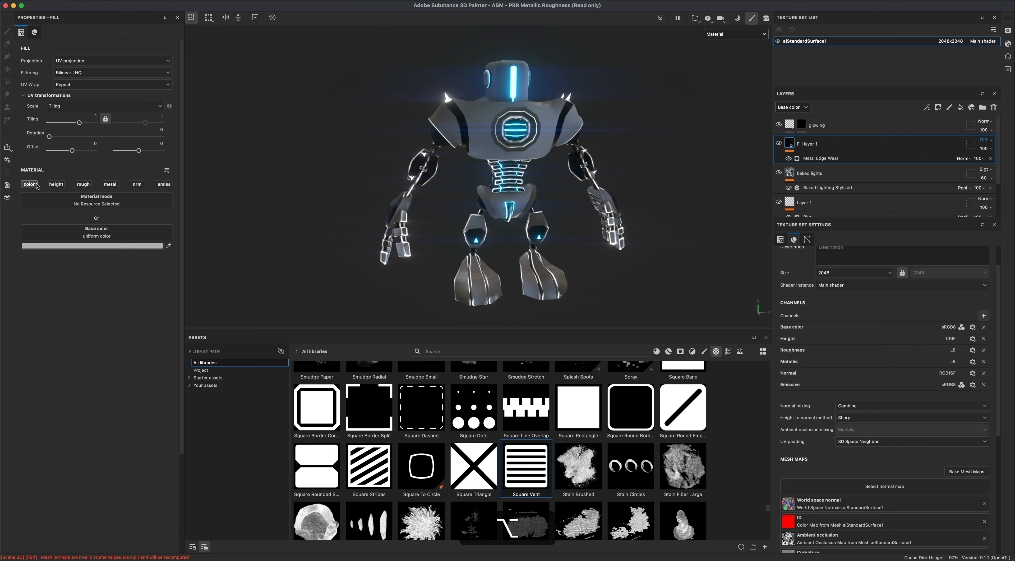
{"action": "left_click", "coordinate": [836, 158]}
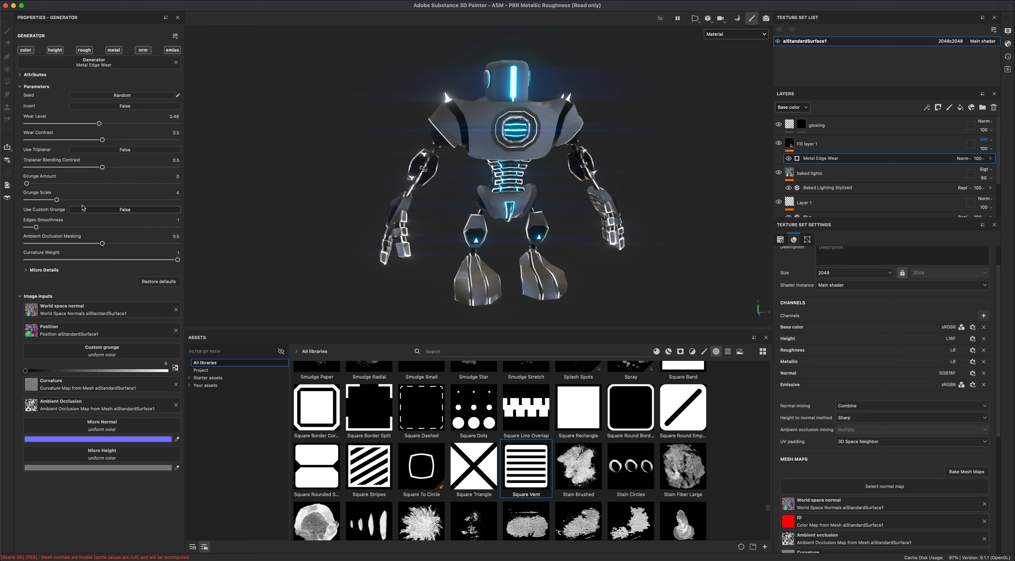
{"action": "left_click", "coordinate": [27, 52]}
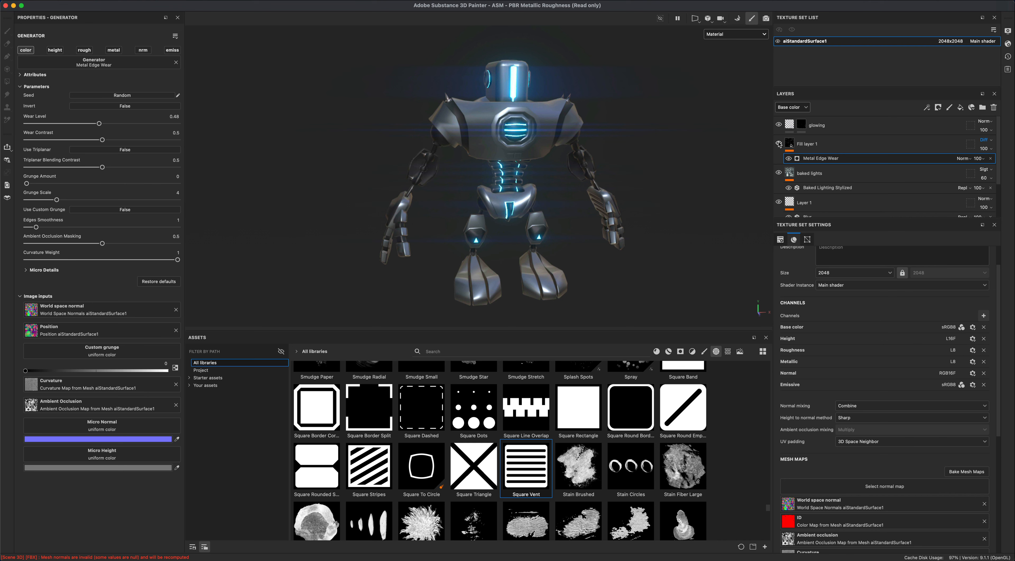
Step: Check the edge wear fill layer's effect up close and lower its opacity to about 35
{"action": "right_click_drag", "start_coordinate": [516, 199], "coordinate": [498, 132], "text": "alt"}
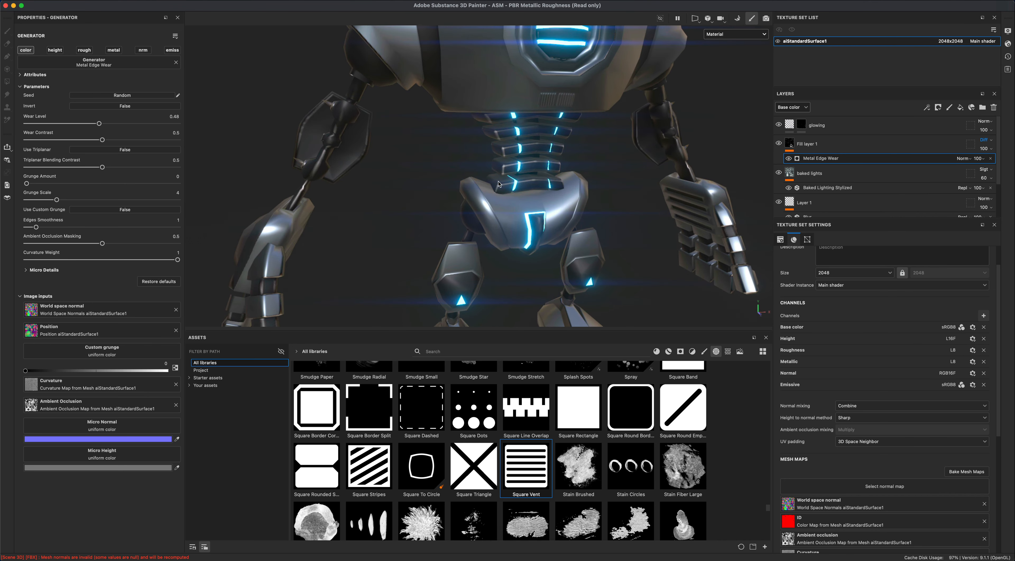
{"action": "left_click", "coordinate": [779, 143]}
{"action": "left_click", "coordinate": [887, 144]}
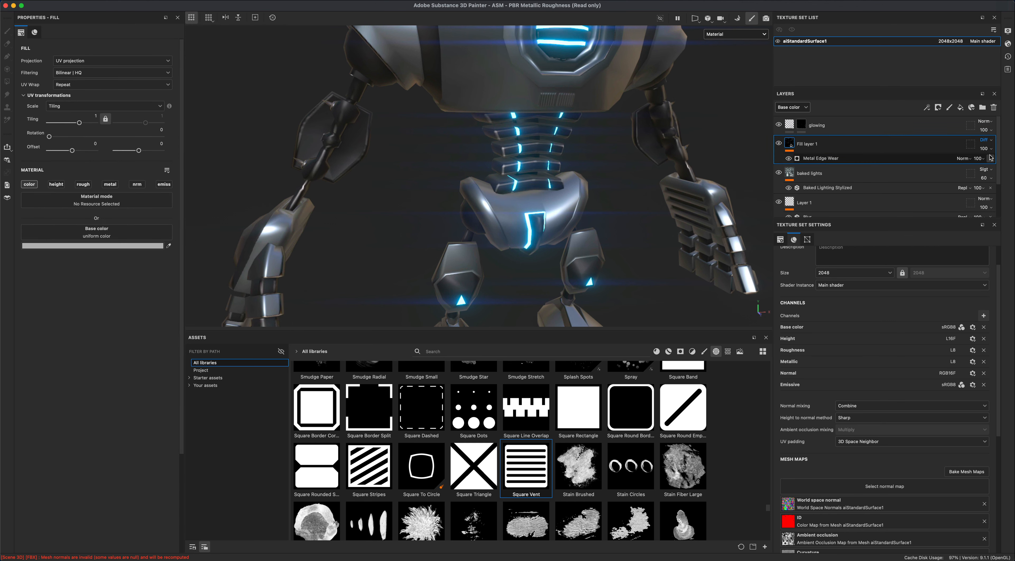
{"action": "left_click", "coordinate": [986, 149]}
{"action": "left_click_drag", "start_coordinate": [1011, 163], "coordinate": [987, 164]}
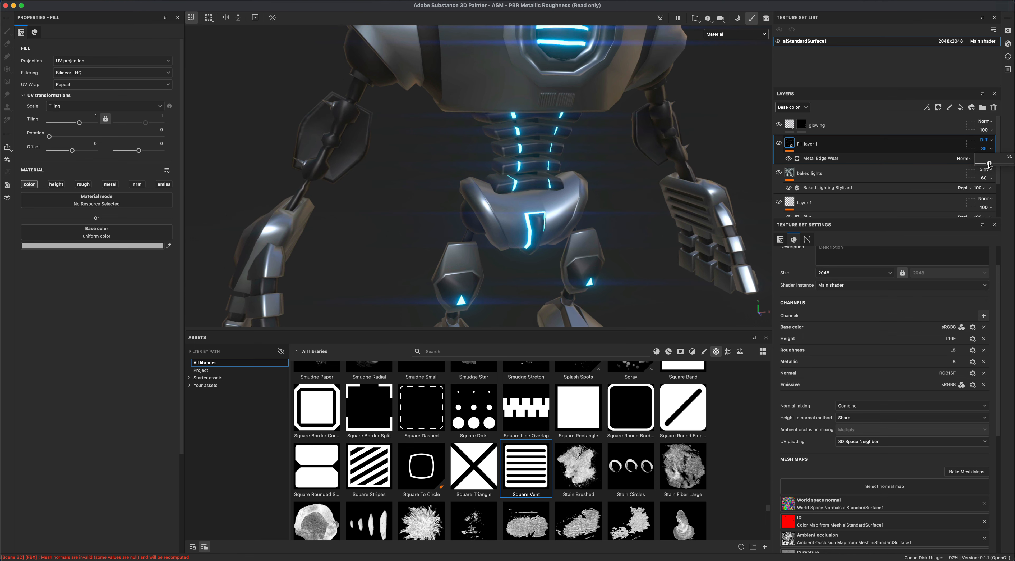
Step: Compare the robot with the edge wear layer hidden and shown, and inspect it from the back and front
{"action": "left_click_drag", "start_coordinate": [503, 173], "coordinate": [621, 198], "text": "alt"}
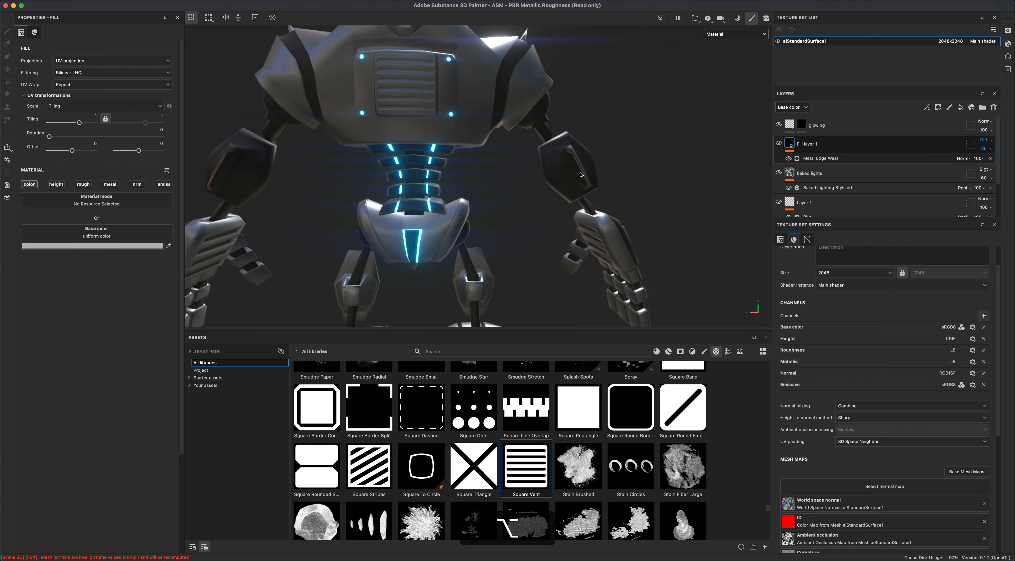
{"action": "left_click", "coordinate": [779, 143]}
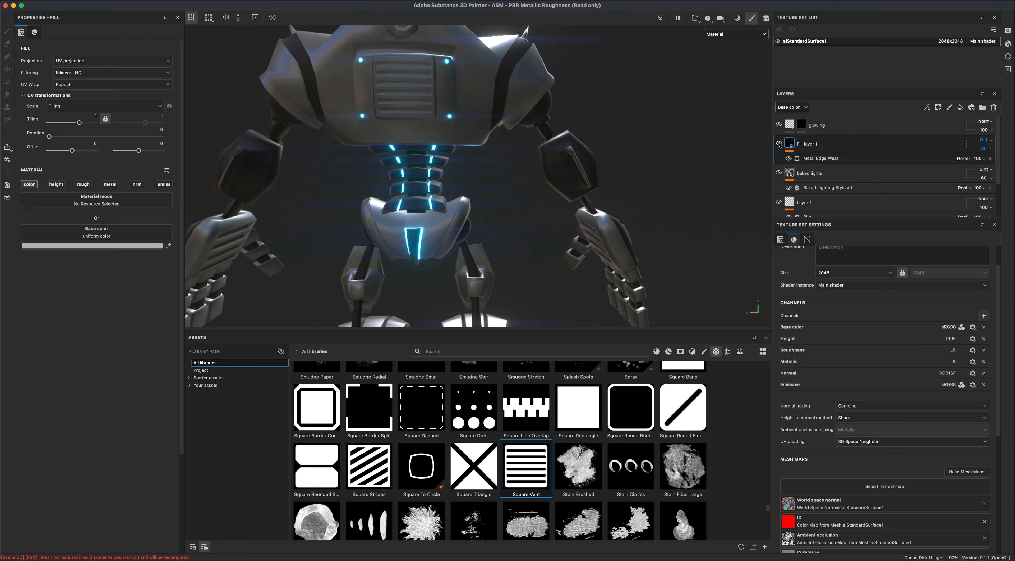
{"action": "scroll", "coordinate": [667, 227], "scroll_direction": "down", "scroll_amount": 10}
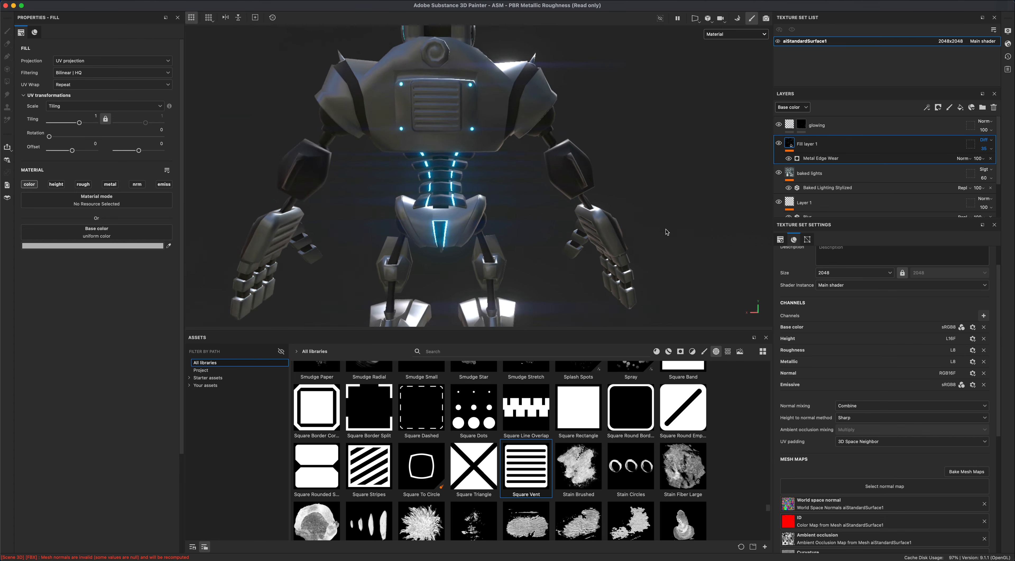
{"action": "left_click_drag", "start_coordinate": [658, 240], "coordinate": [265, 232], "text": "alt"}
{"action": "middle_click_drag", "start_coordinate": [468, 246], "coordinate": [335, 245], "text": "alt"}
{"action": "left_click_drag", "start_coordinate": [335, 245], "coordinate": [252, 242], "text": "alt"}
Step: Rename the edge wear fill layer to "Edge highlights"
{"action": "double_click", "coordinate": [812, 144]}
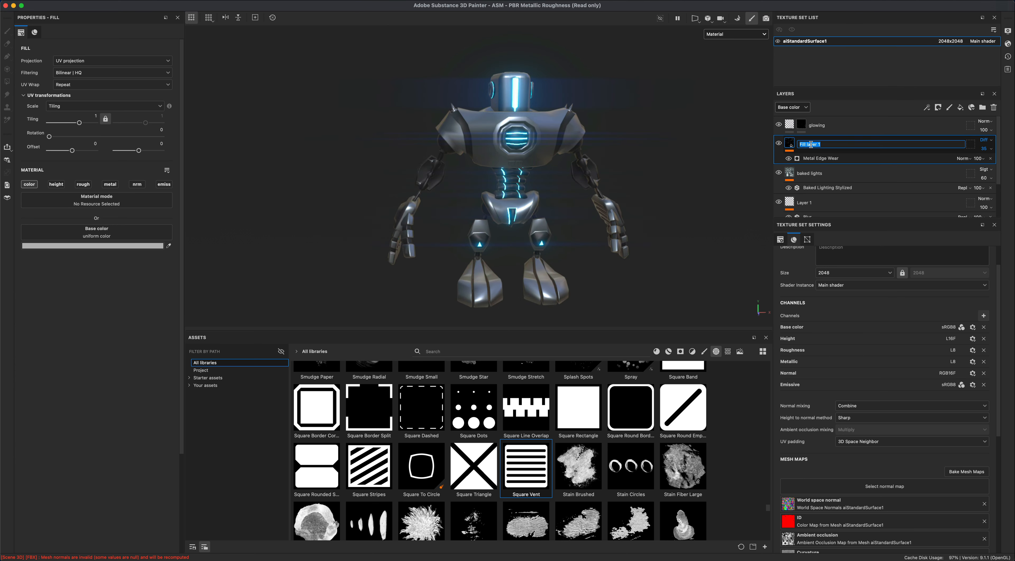
{"action": "type", "text": "EG"}
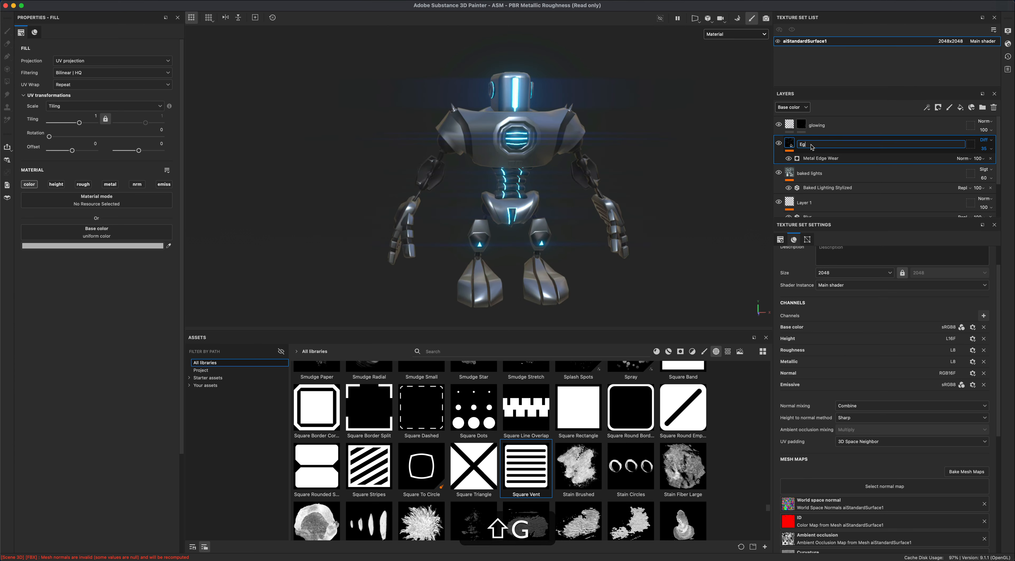
{"action": "key", "text": "BackSpace"}
{"action": "type", "text": "dge highlights"}
{"action": "key", "text": "Return"}
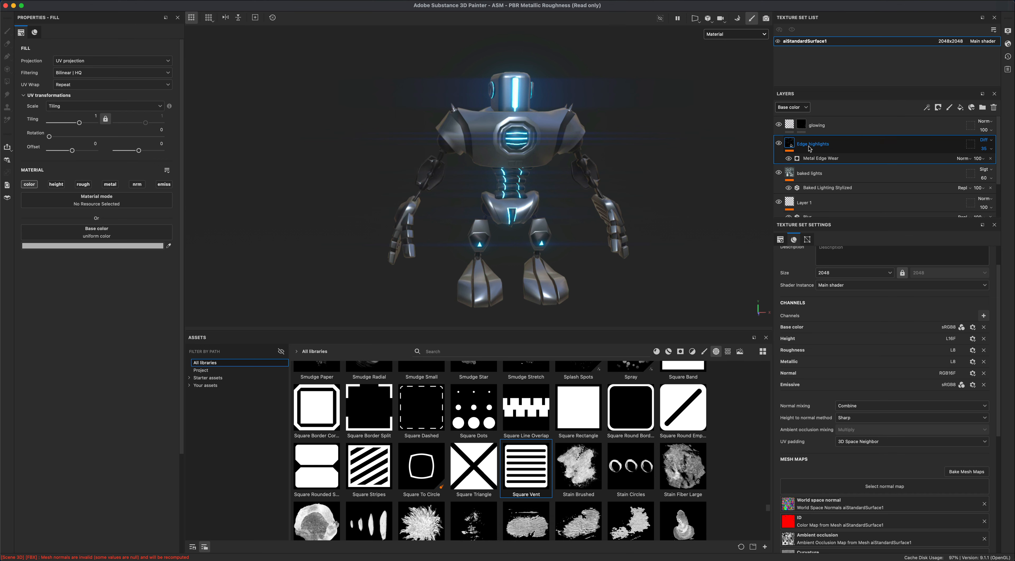
Step: Add a fill layer above the glowing layer and restrict it to the color channel
{"action": "left_click", "coordinate": [813, 177]}
{"action": "left_click_drag", "start_coordinate": [686, 221], "coordinate": [743, 190], "text": "alt"}
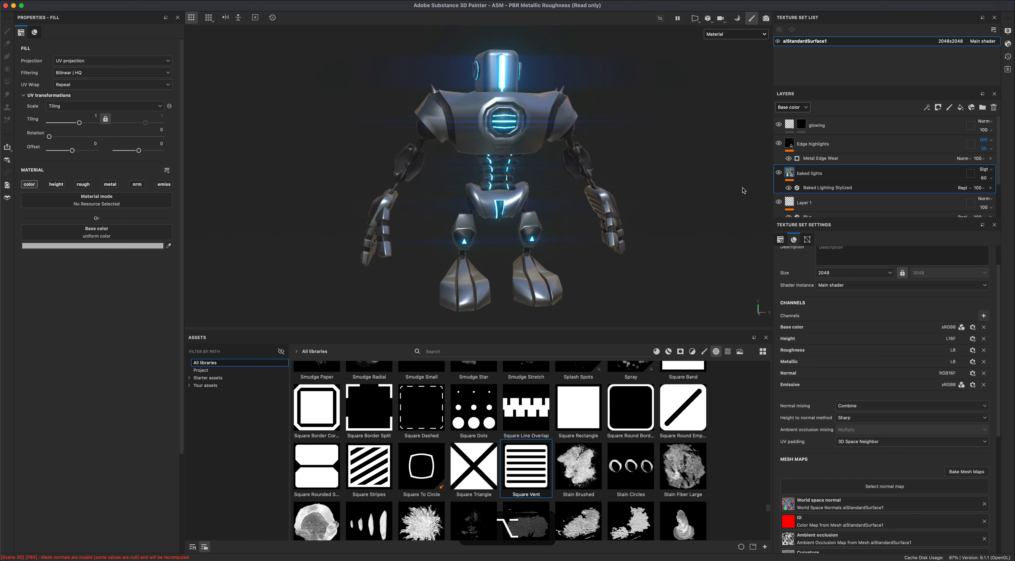
{"action": "left_click", "coordinate": [869, 127]}
{"action": "mouse_move", "coordinate": [694, 195]}
{"action": "left_mouse_down", "text": "alt"}
{"action": "mouse_move", "coordinate": [659, 212]}
{"action": "mouse_move", "coordinate": [610, 214]}
{"action": "mouse_move", "coordinate": [591, 202]}
{"action": "mouse_move", "coordinate": [609, 200]}
{"action": "left_mouse_up", "text": "alt"}
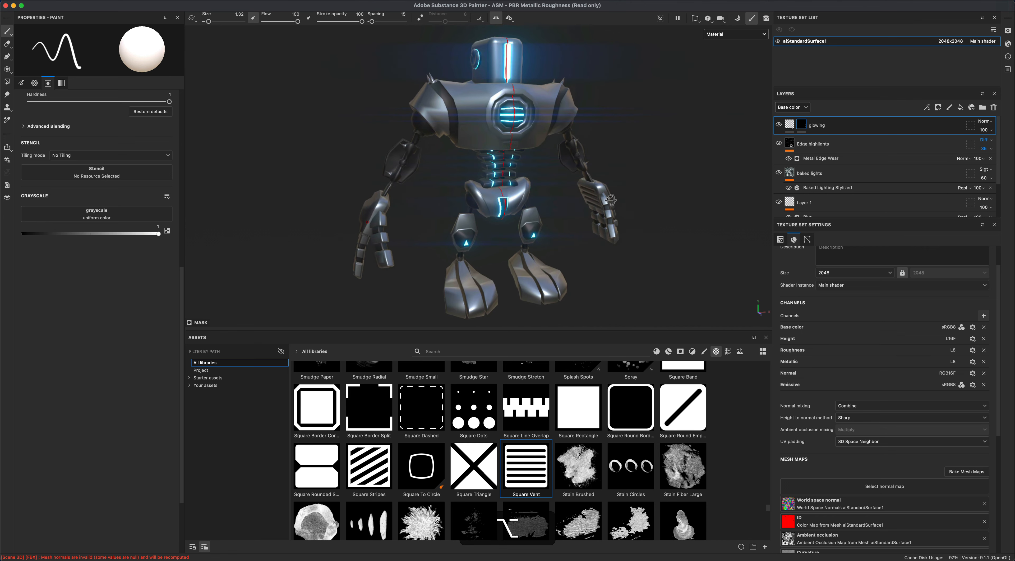
{"action": "middle_click_drag", "start_coordinate": [573, 225], "coordinate": [570, 226], "text": "alt"}
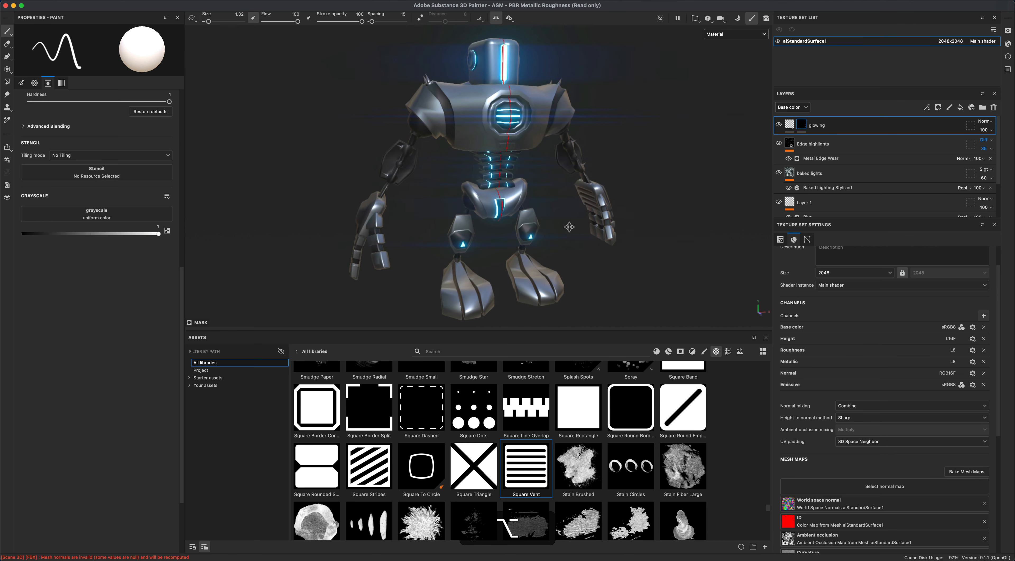
{"action": "left_click", "coordinate": [960, 107]}
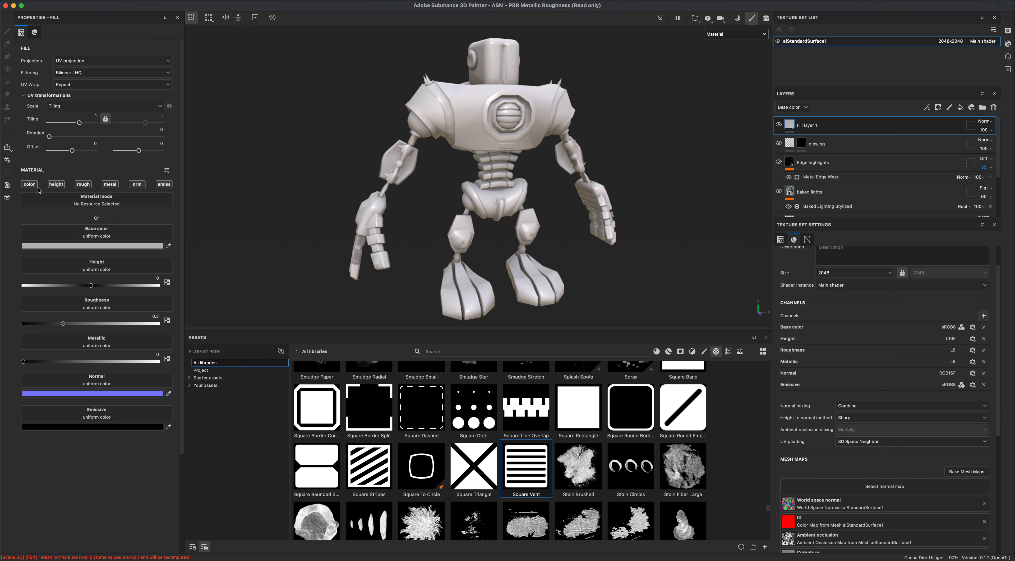
{"action": "key", "text": "alt"}
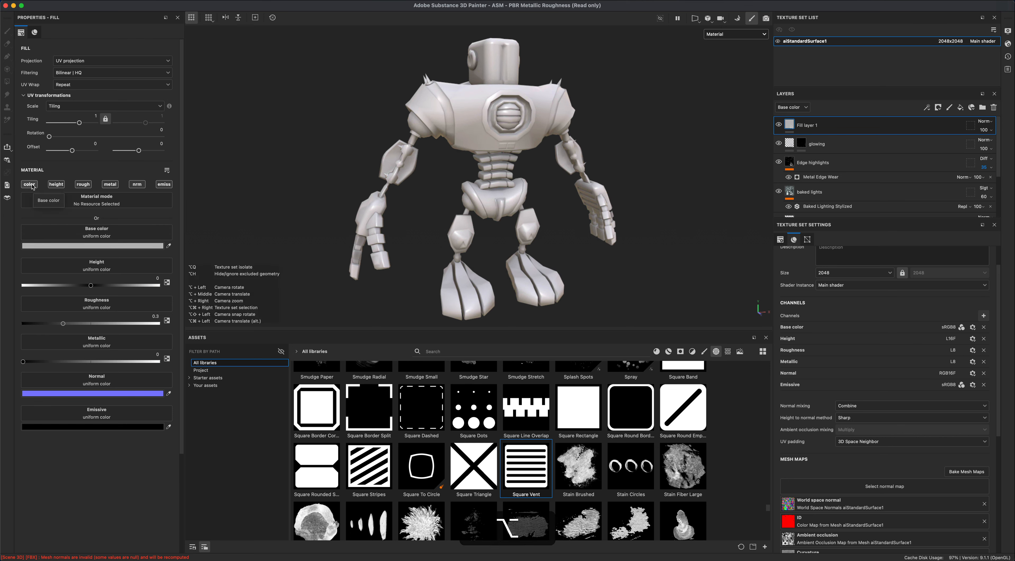
{"action": "left_click", "coordinate": [30, 184]}
Step: Find the clouds textures and assign Clouds 3 as the new fill layer's base color
{"action": "left_click", "coordinate": [103, 232]}
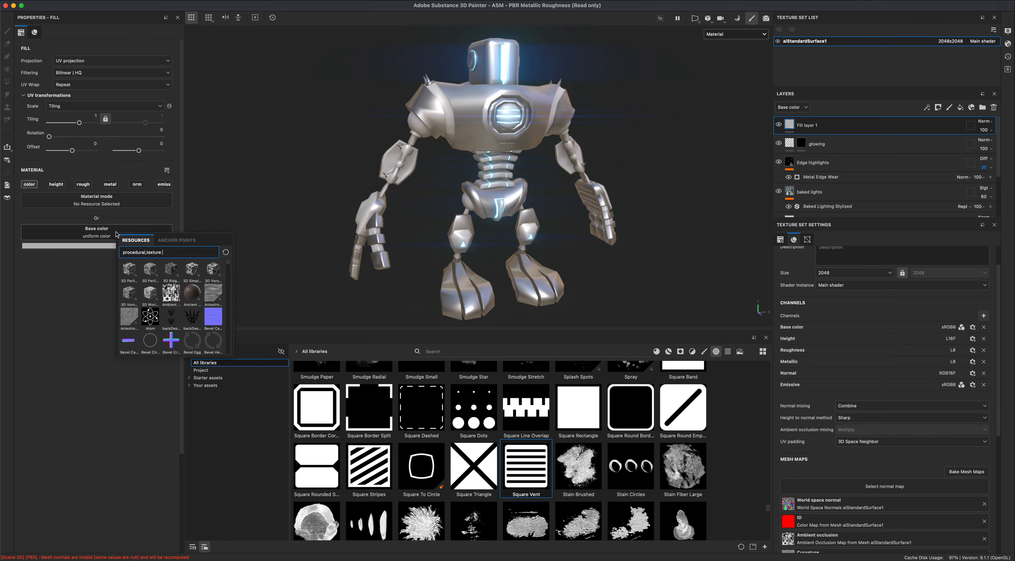
{"action": "left_click_drag", "start_coordinate": [170, 256], "coordinate": [117, 256]}
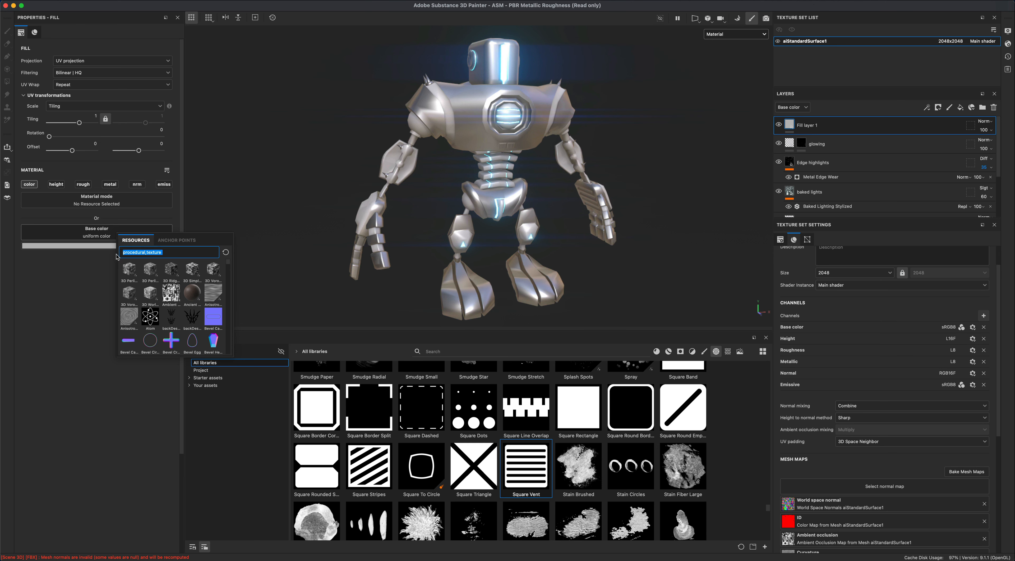
{"action": "type", "text": "clouds"}
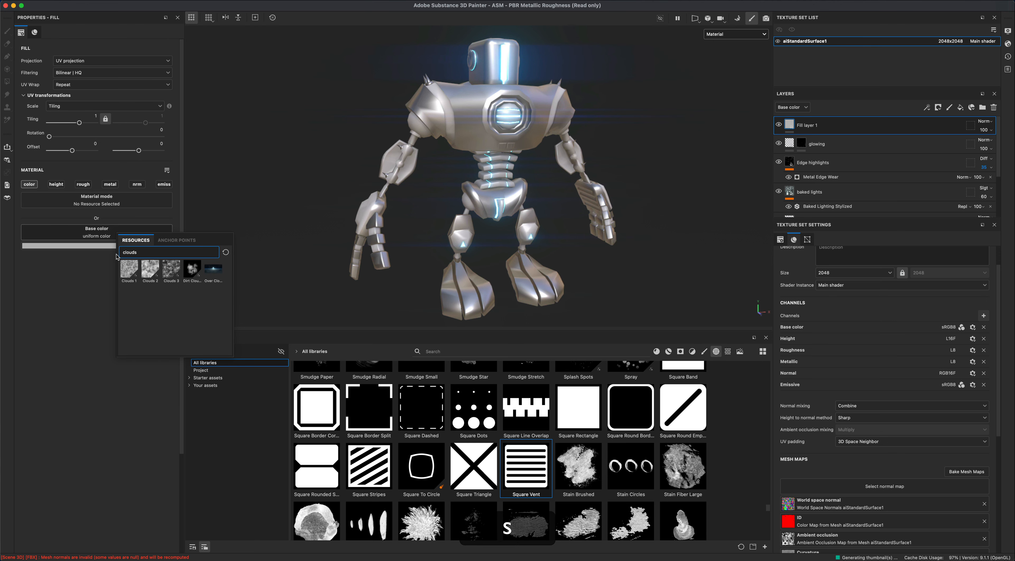
{"action": "left_click", "coordinate": [172, 270]}
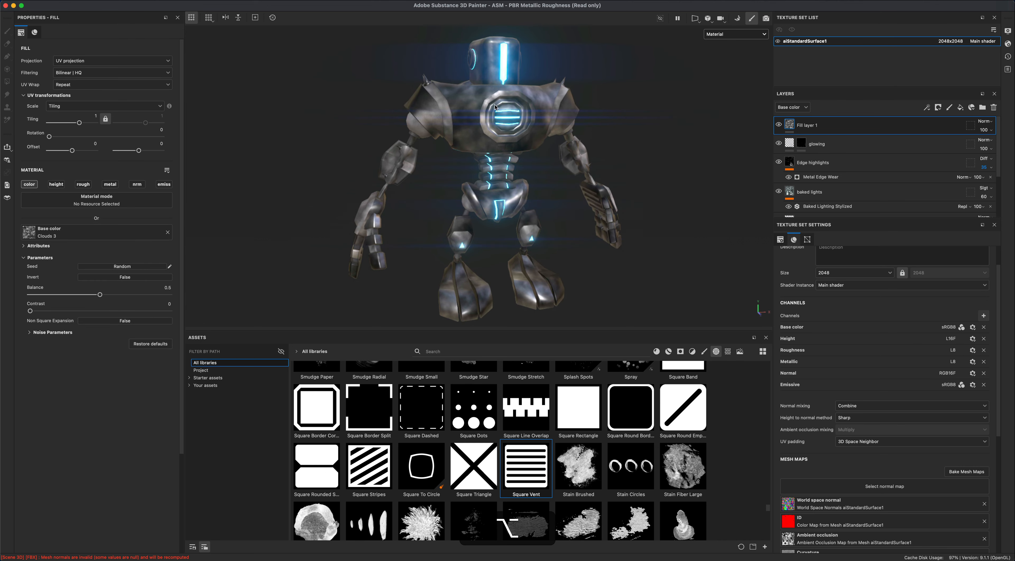
Step: Set the clouds fill layer's blend mode to Screen and move it directly above the base layer
{"action": "left_click", "coordinate": [989, 124]}
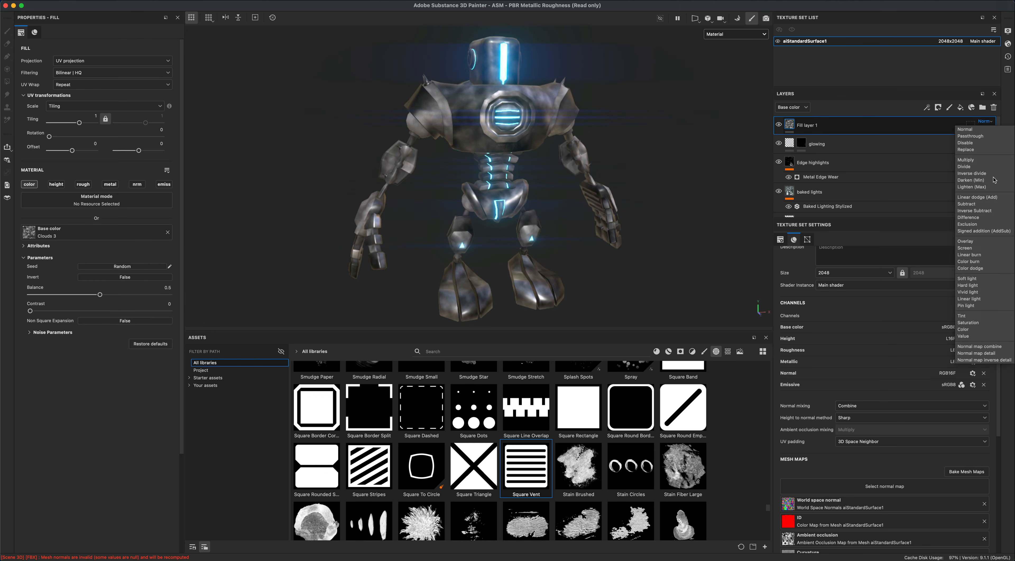
{"action": "left_click", "coordinate": [983, 248]}
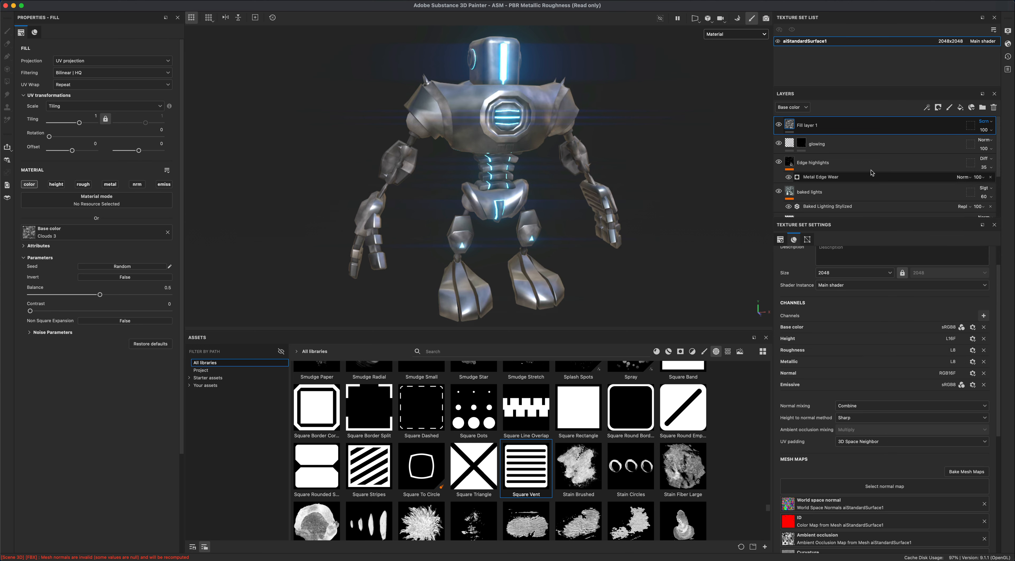
{"action": "left_click_drag", "start_coordinate": [811, 129], "coordinate": [823, 200]}
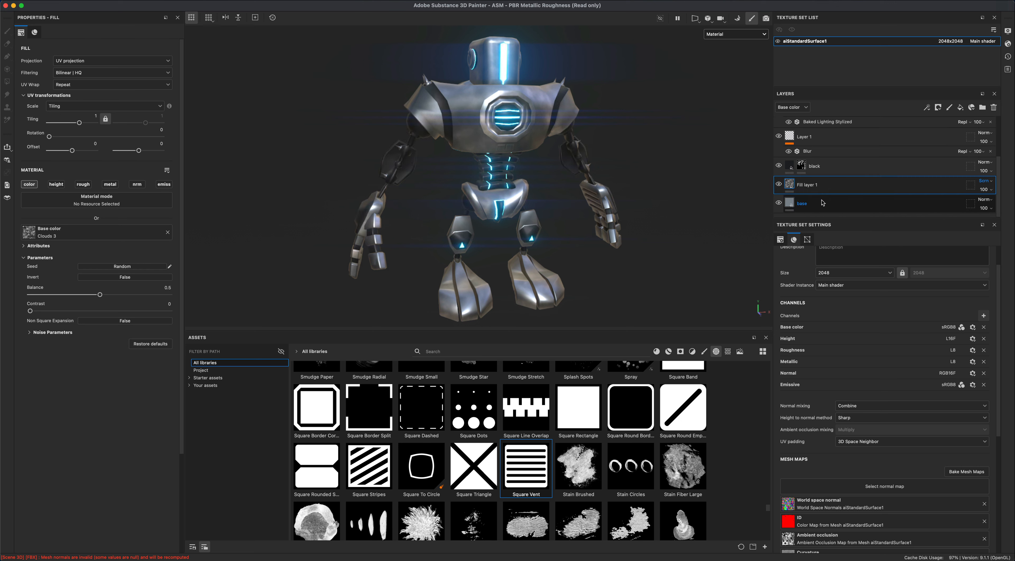
Step: Rename the clouds fill layer to "noise"
{"action": "double_click", "coordinate": [806, 184]}
{"action": "type", "text": "noise"}
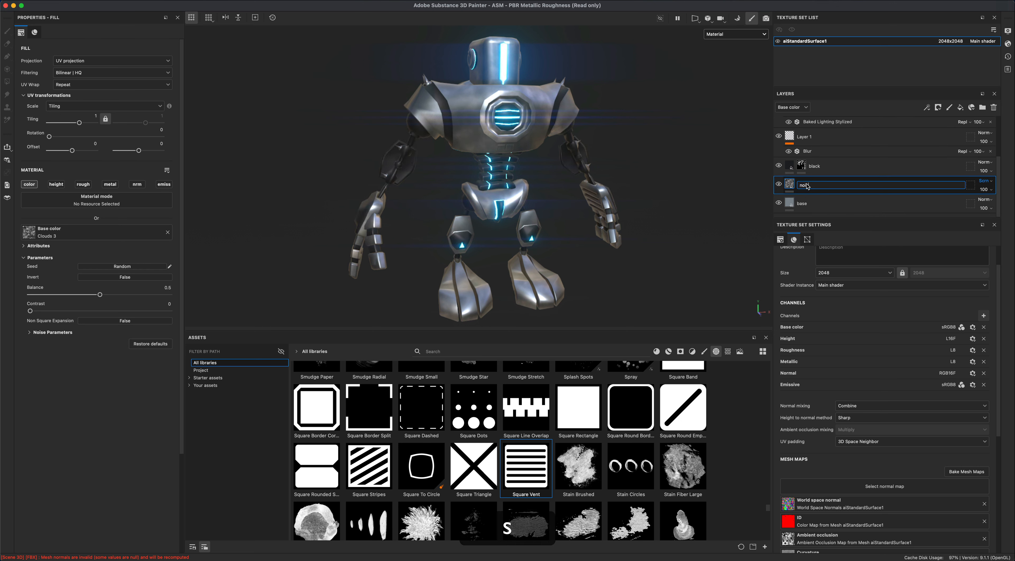
{"action": "key", "text": "Return"}
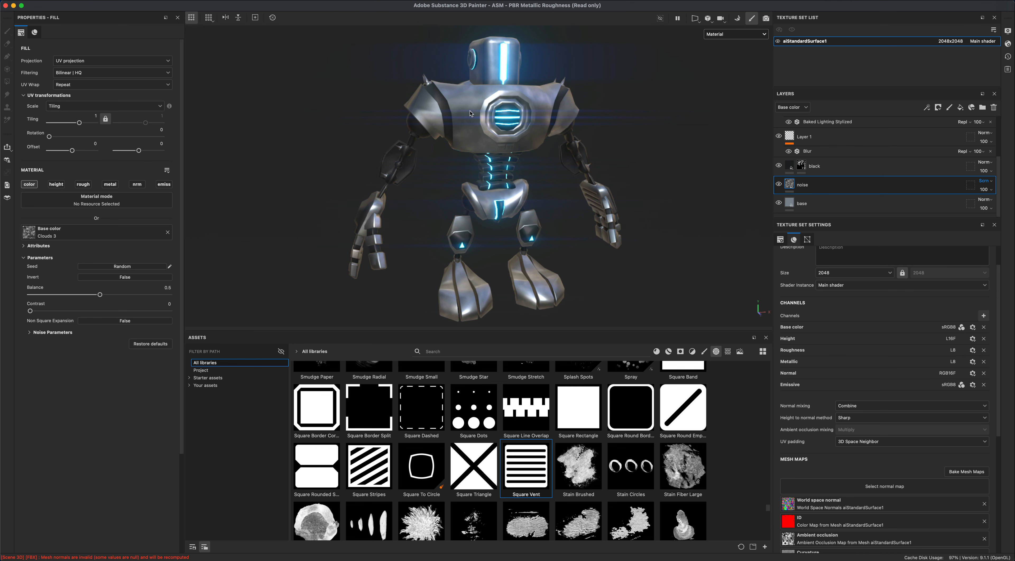
Step: Lower the noise layer's opacity to about 25 while checking the robot's upper body
{"action": "left_click_drag", "start_coordinate": [670, 170], "coordinate": [673, 170], "text": "alt"}
{"action": "right_click_drag", "start_coordinate": [677, 189], "coordinate": [681, 229], "text": "alt"}
{"action": "middle_click_drag", "start_coordinate": [694, 216], "coordinate": [590, 235], "text": "alt"}
{"action": "right_click_drag", "start_coordinate": [590, 236], "coordinate": [733, 202], "text": "alt"}
{"action": "middle_click_drag", "start_coordinate": [733, 202], "coordinate": [769, 215], "text": "alt"}
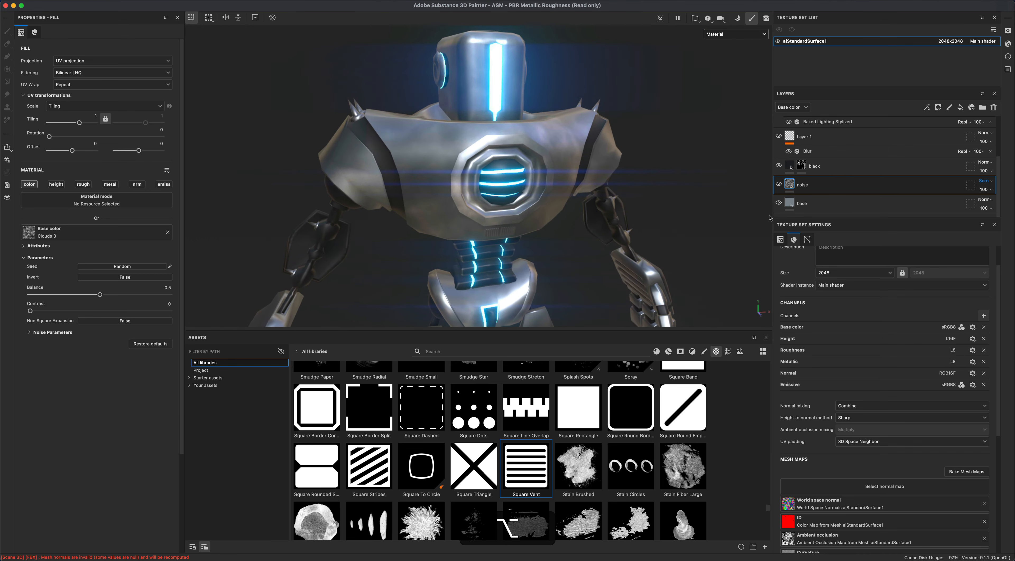
{"action": "left_click", "coordinate": [986, 189]}
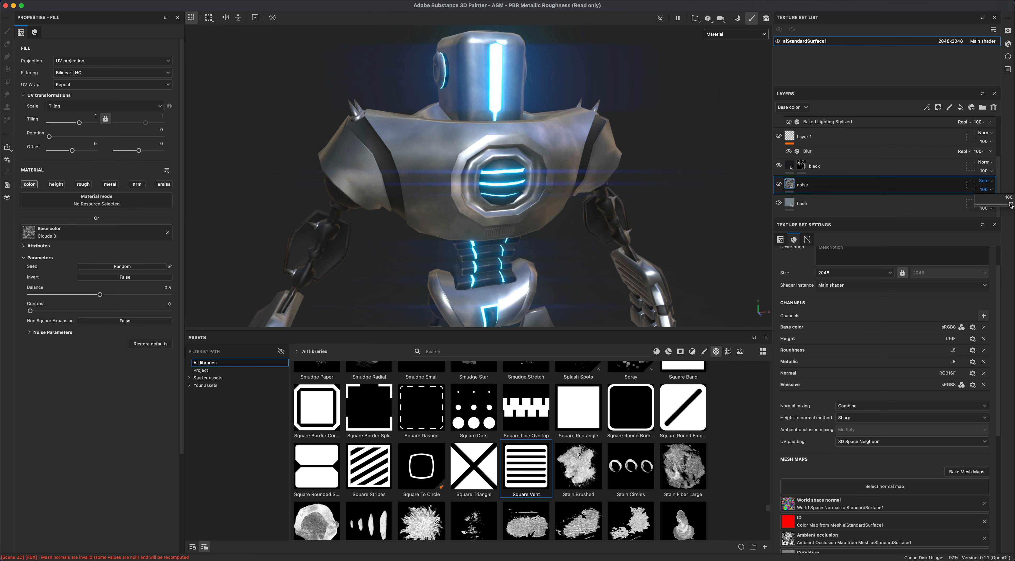
{"action": "left_click_drag", "start_coordinate": [1012, 204], "coordinate": [987, 204]}
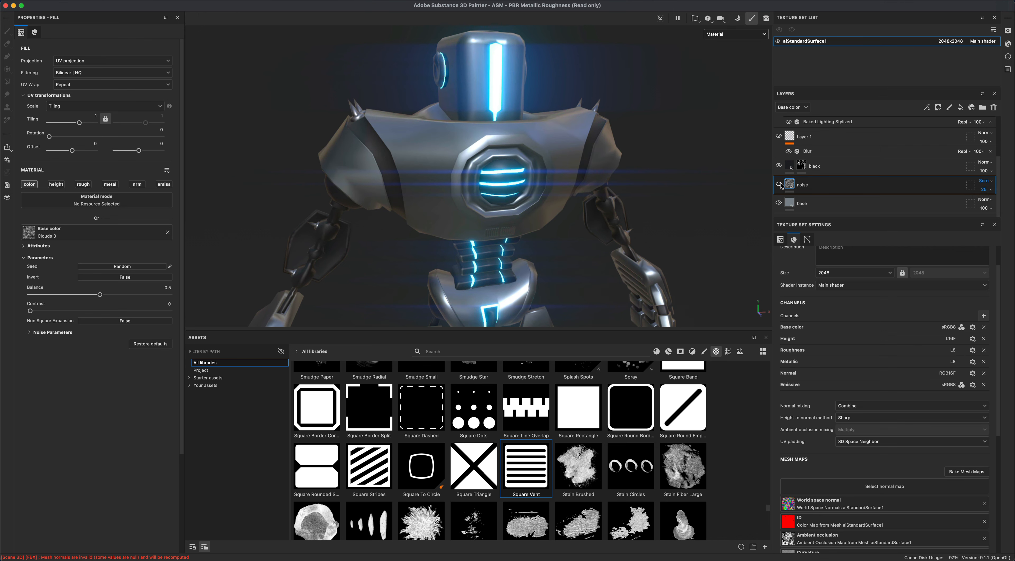
Step: Compare the robot with the noise layer hidden and shown, and review the full figure
{"action": "left_click", "coordinate": [781, 184]}
{"action": "left_click", "coordinate": [781, 184]}
{"action": "scroll", "coordinate": [685, 211], "scroll_direction": "down", "scroll_amount": 5}
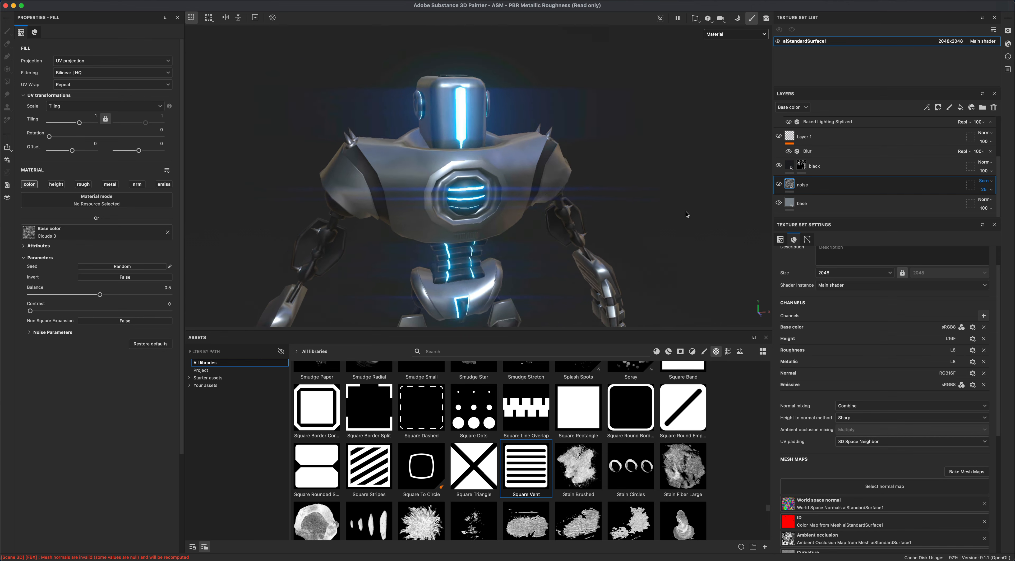
{"action": "middle_click_drag", "start_coordinate": [686, 215], "coordinate": [618, 244], "text": "alt"}
{"action": "left_click_drag", "start_coordinate": [618, 246], "coordinate": [561, 247], "text": "alt"}
{"action": "middle_click_drag", "start_coordinate": [562, 247], "coordinate": [570, 243], "text": "alt"}
{"action": "right_click_drag", "start_coordinate": [570, 243], "coordinate": [539, 252], "text": "alt"}
{"action": "left_click_drag", "start_coordinate": [540, 252], "coordinate": [560, 231], "text": "alt"}
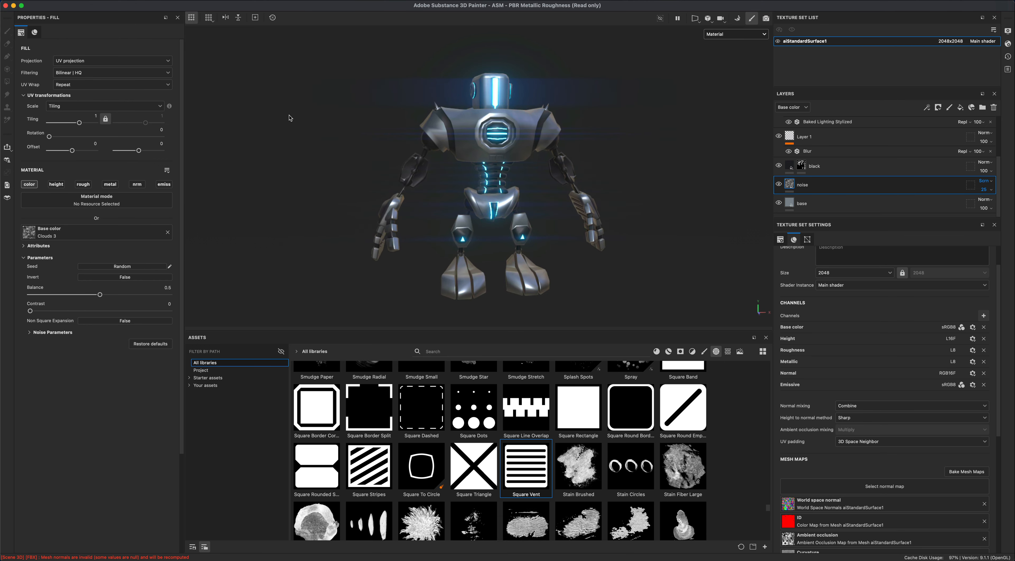
Step: Save the project as Robot2024
{"action": "left_click", "coordinate": [89, 1]}
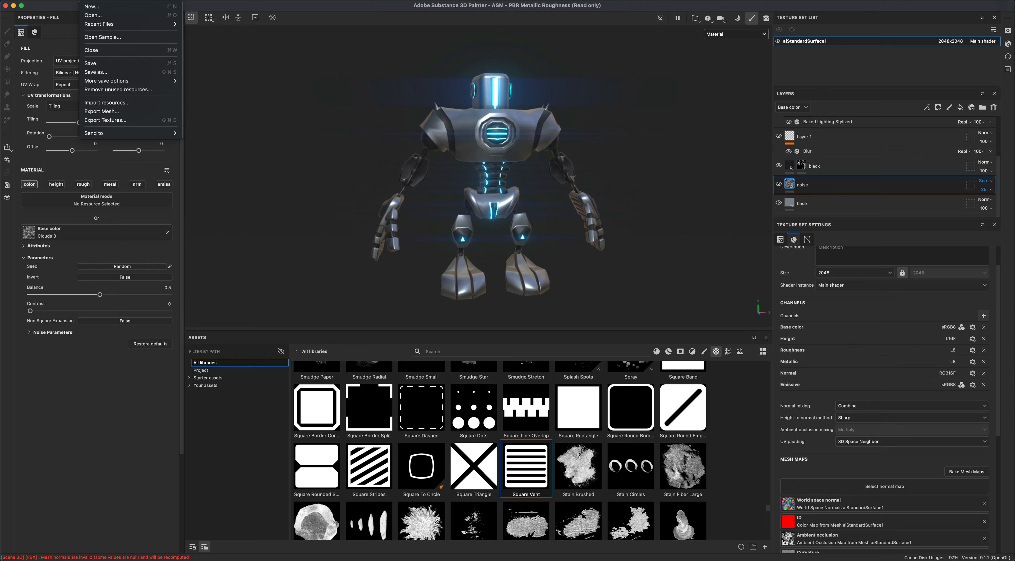
{"action": "left_click", "coordinate": [101, 64]}
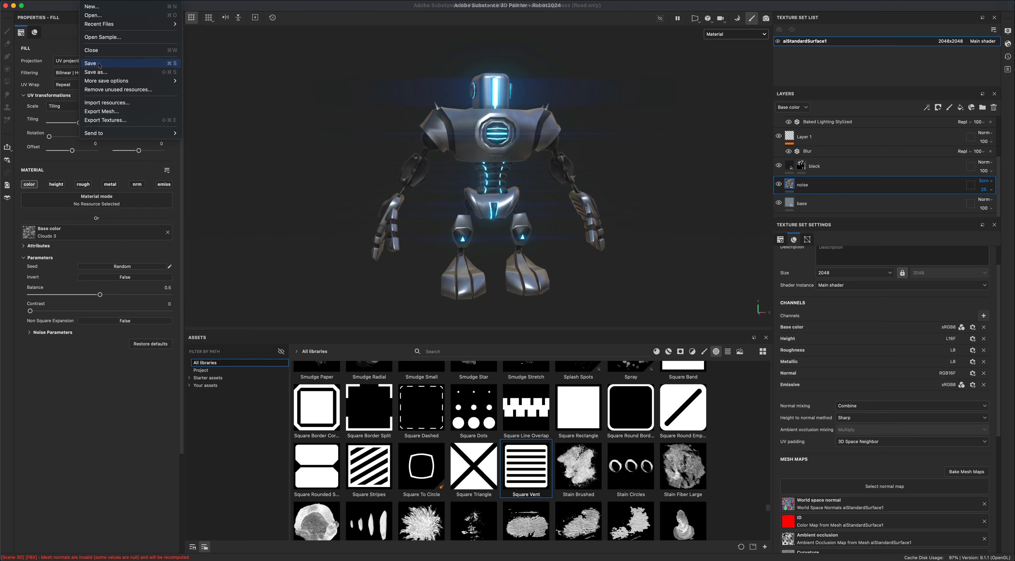
Step: Set up the texture export with Dilation + default background color padding and a size of 2048
{"action": "left_click", "coordinate": [113, 120]}
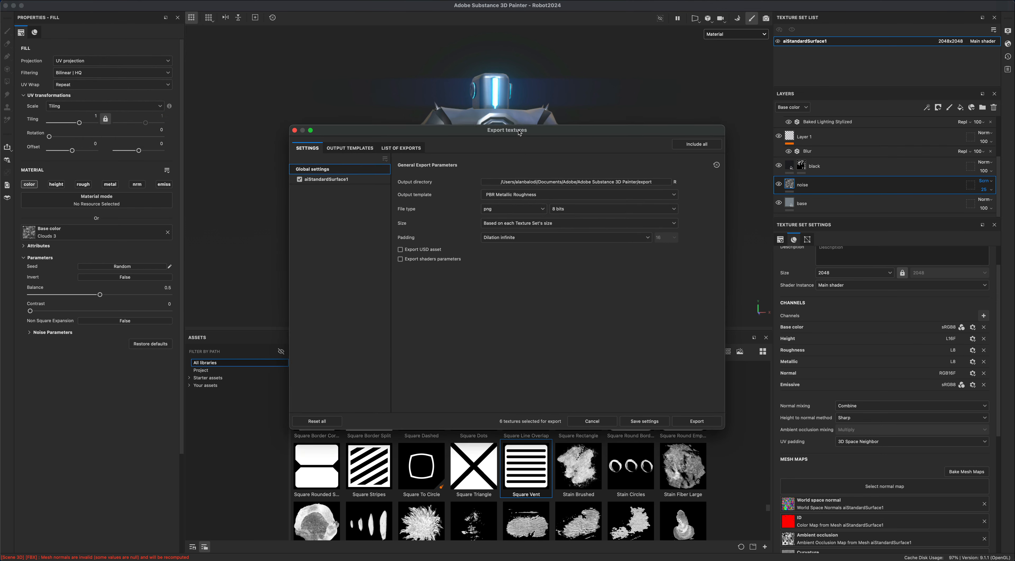
{"action": "left_click", "coordinate": [518, 237]}
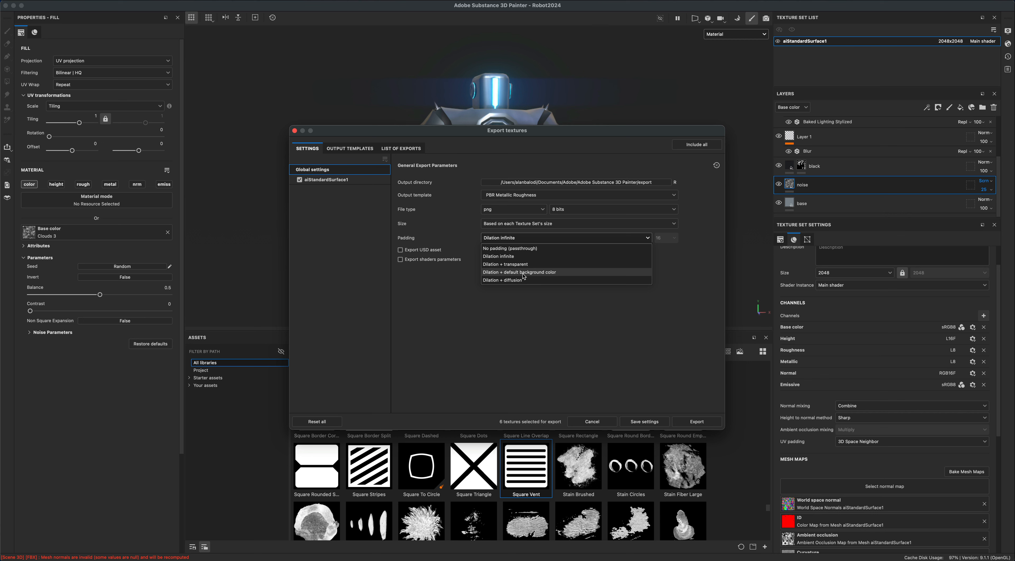
{"action": "left_click", "coordinate": [531, 274]}
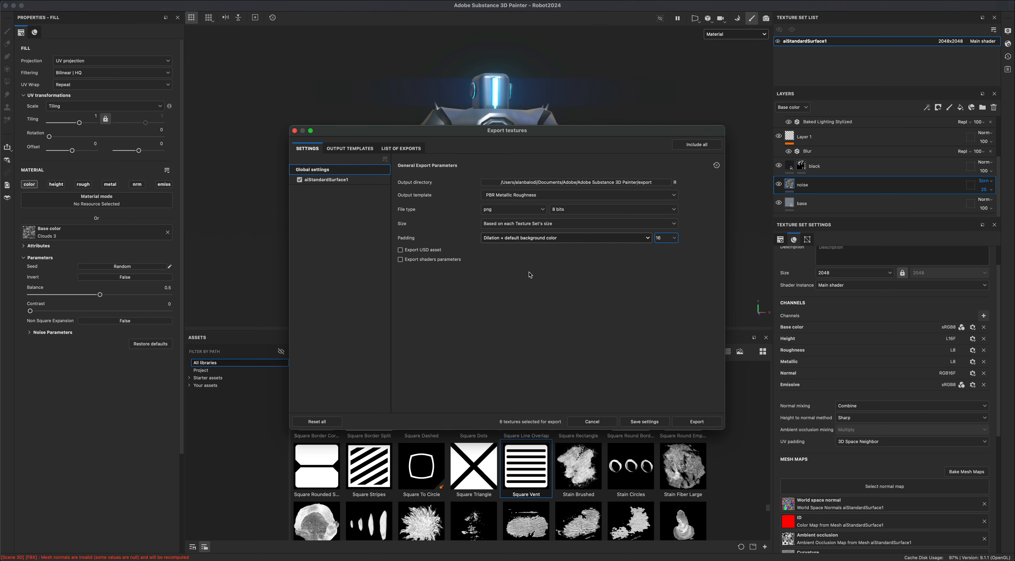
{"action": "left_click", "coordinate": [498, 227]}
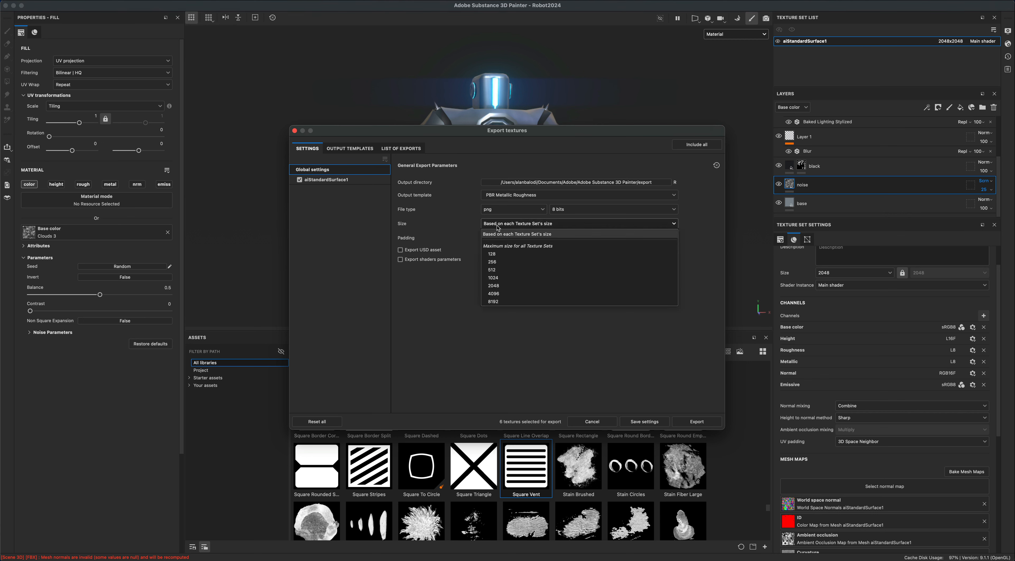
{"action": "left_click", "coordinate": [500, 286]}
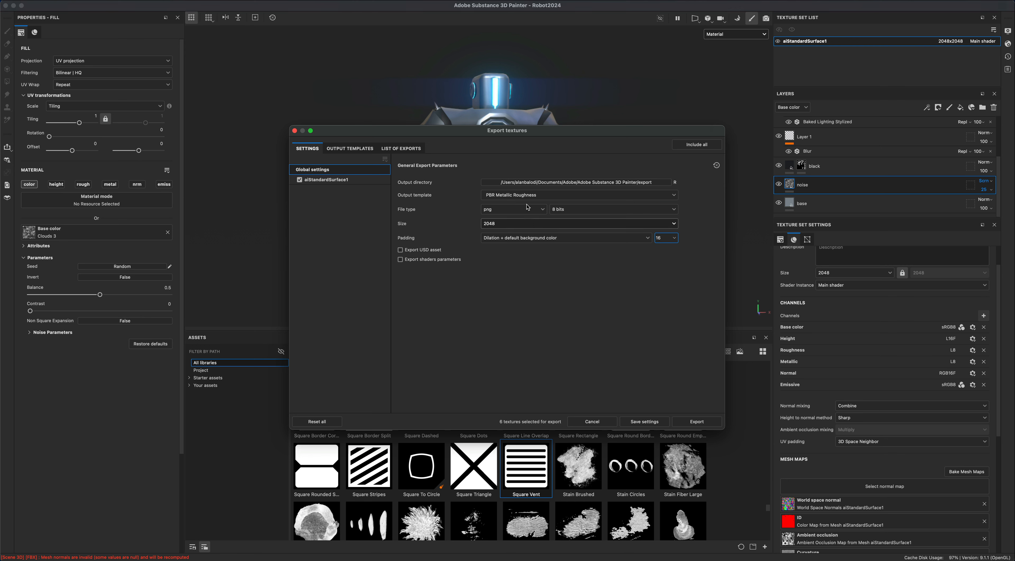
Step: Review the output maps of aiStandardSurface1 and the list of files prepared for export
{"action": "left_click", "coordinate": [354, 184]}
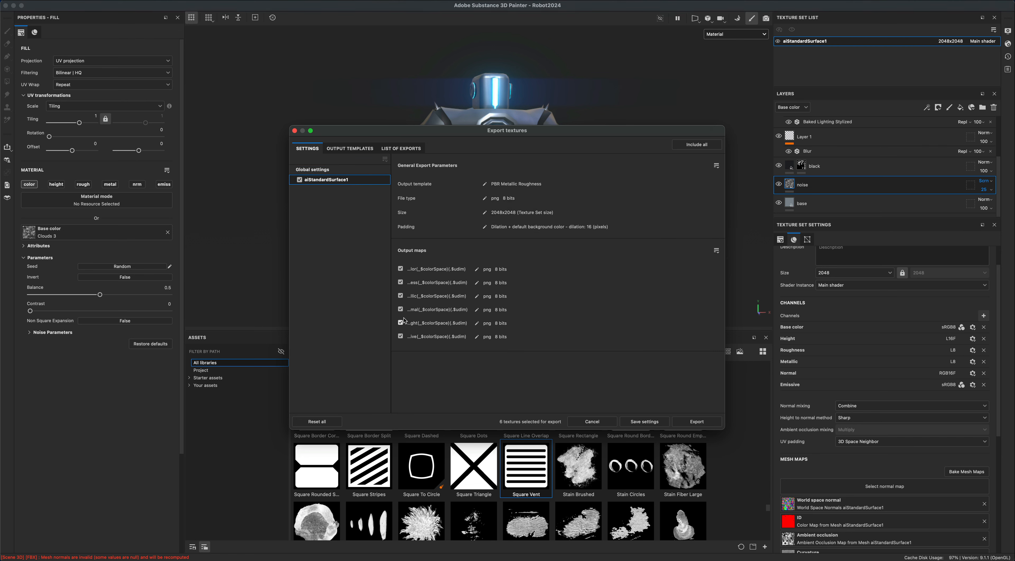
{"action": "left_click", "coordinate": [401, 149]}
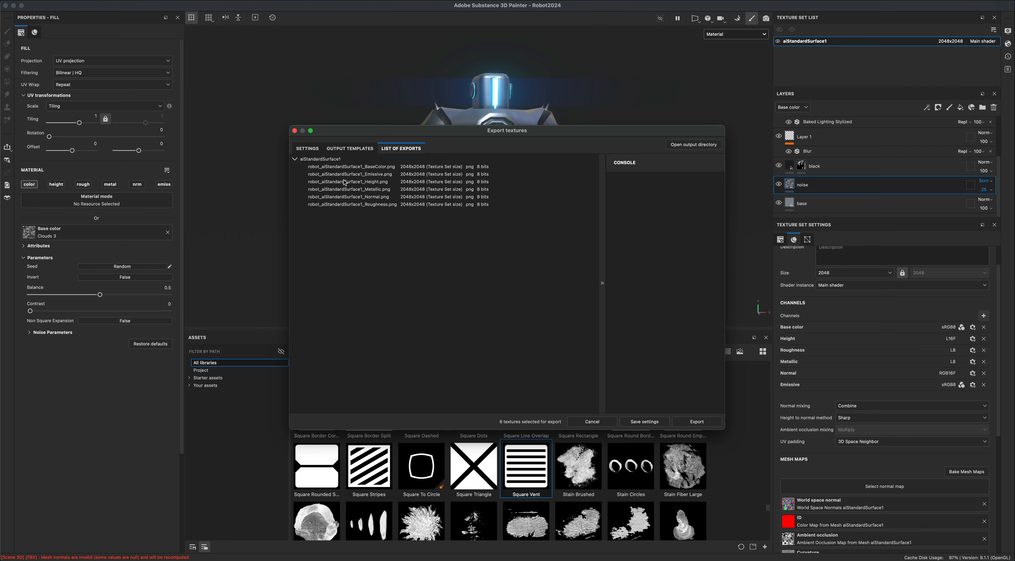
{"action": "left_click", "coordinate": [312, 152]}
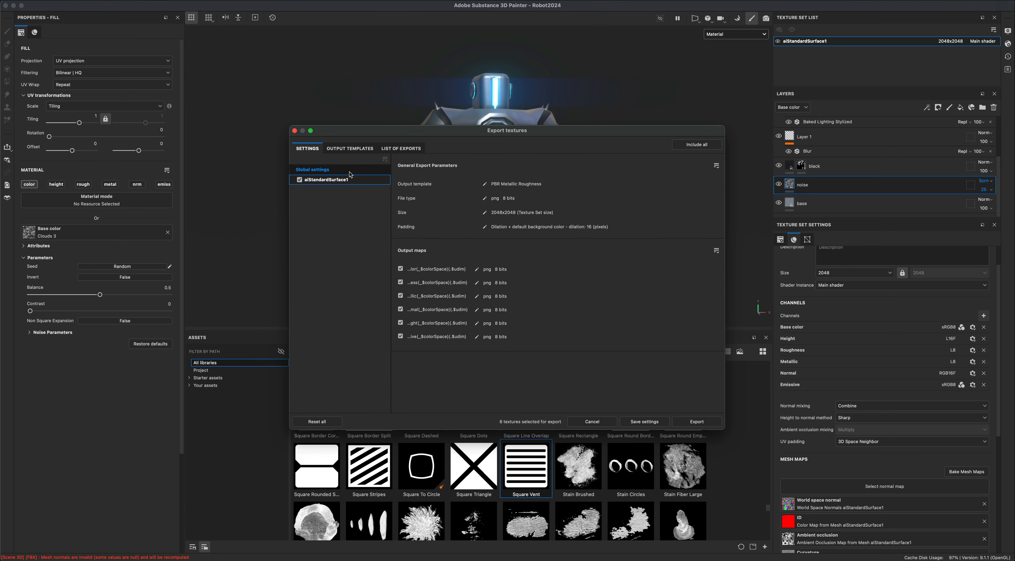
Step: Set the output directory to a new folder named "textures" inside Robot 2024 and export the textures
{"action": "left_click", "coordinate": [323, 169]}
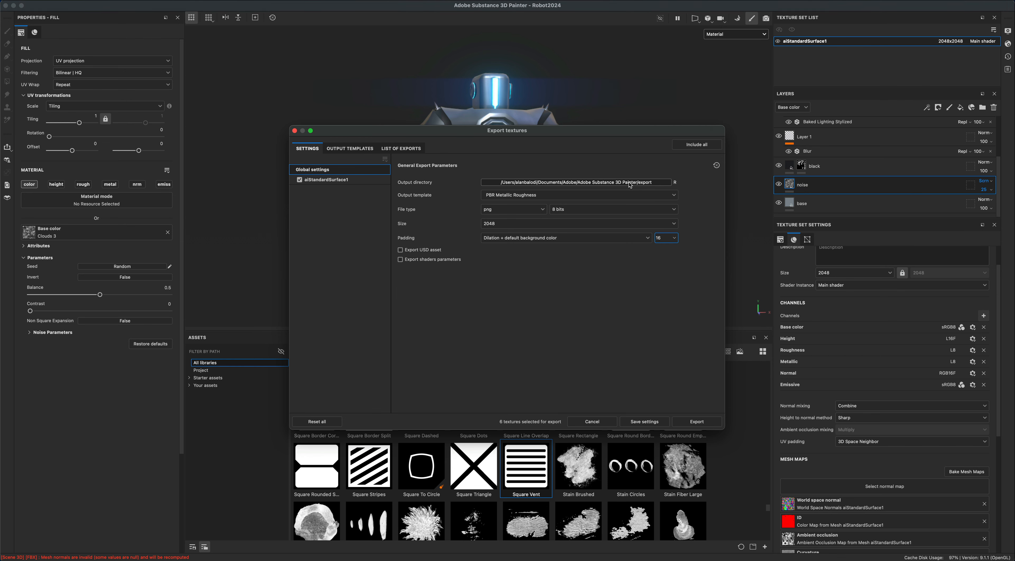
{"action": "left_click", "coordinate": [660, 184]}
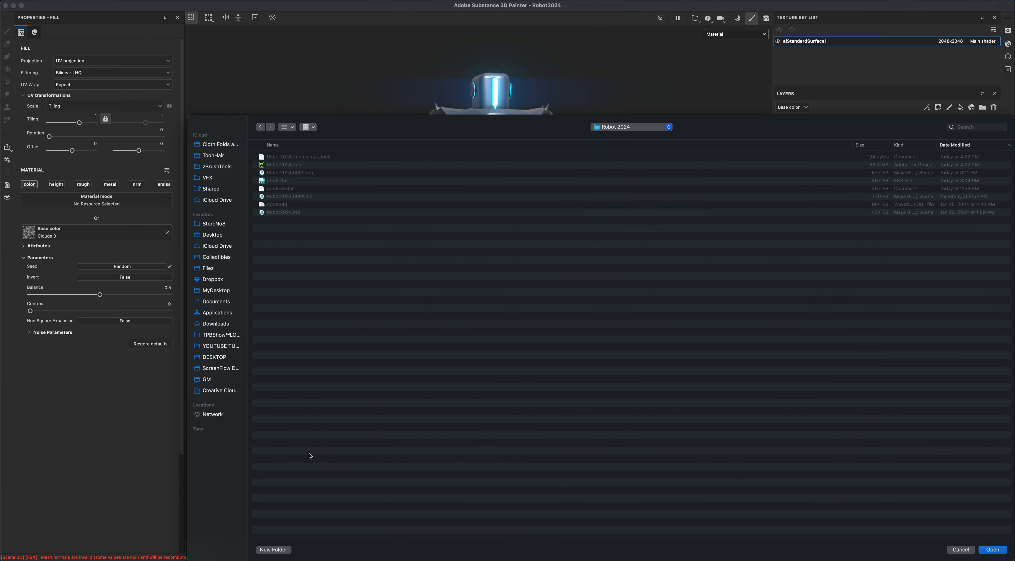
{"action": "left_click", "coordinate": [275, 551]}
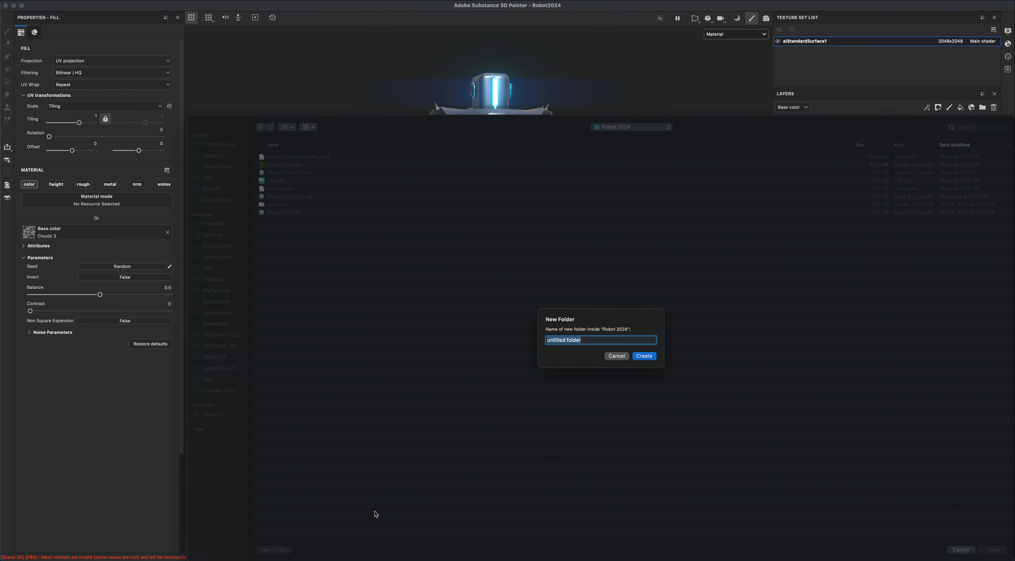
{"action": "type", "text": "textures"}
{"action": "key", "text": "Return"}
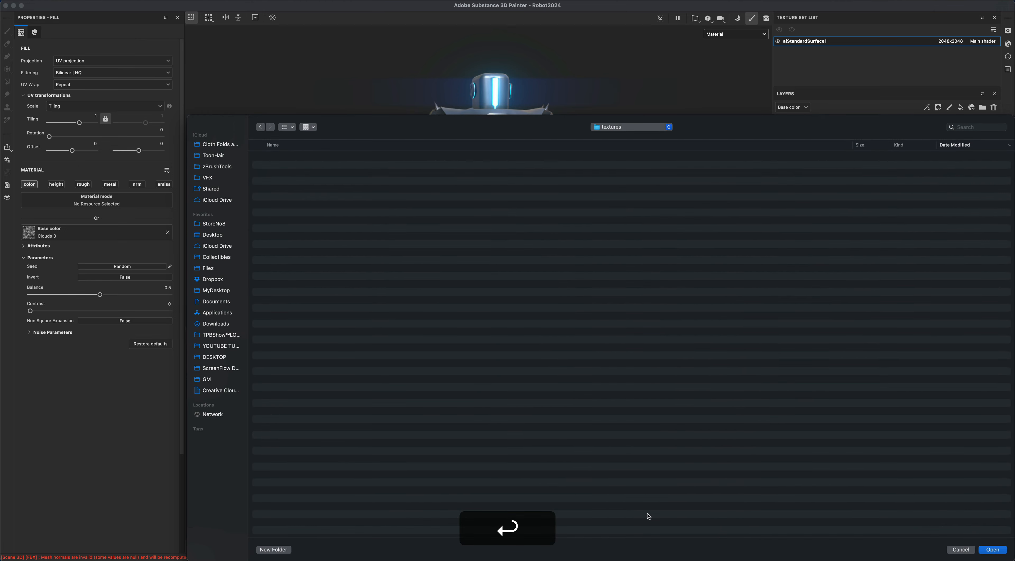
{"action": "left_click", "coordinate": [993, 550]}
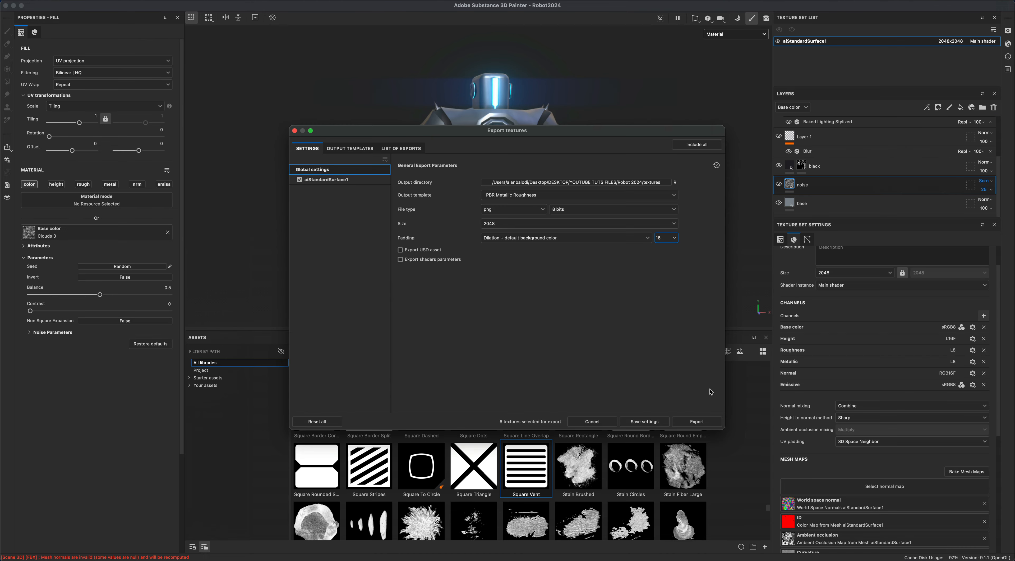
{"action": "left_click", "coordinate": [696, 422]}
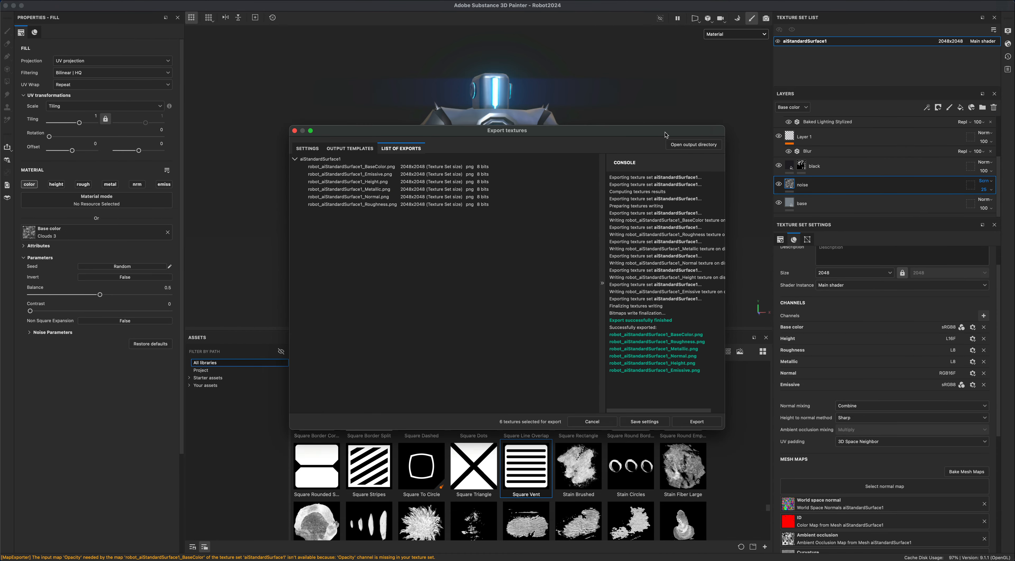
Step: Open the export output directory and show its files as icons in an enlarged window
{"action": "left_click_drag", "start_coordinate": [665, 134], "coordinate": [614, 143]}
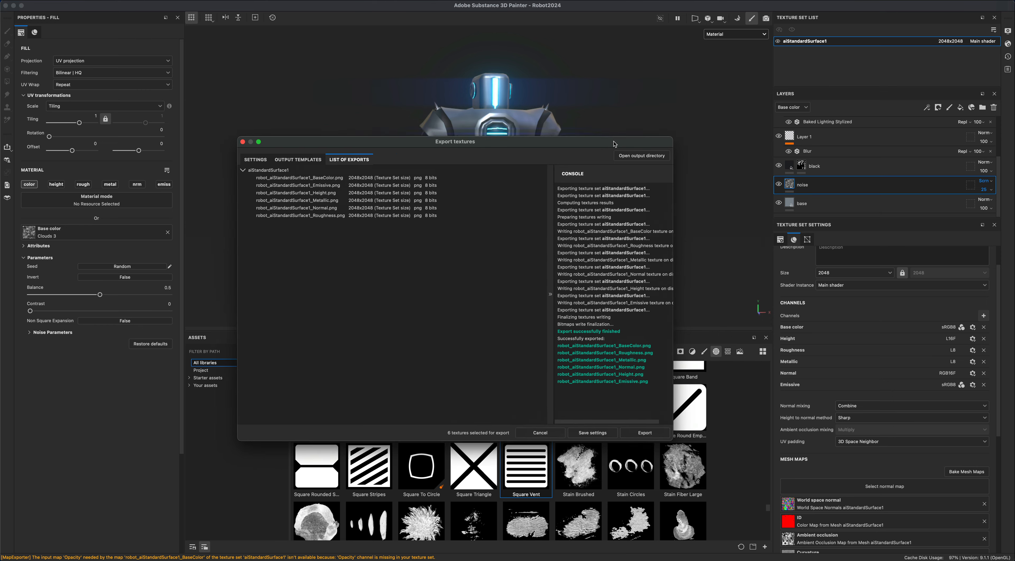
{"action": "left_click", "coordinate": [629, 158]}
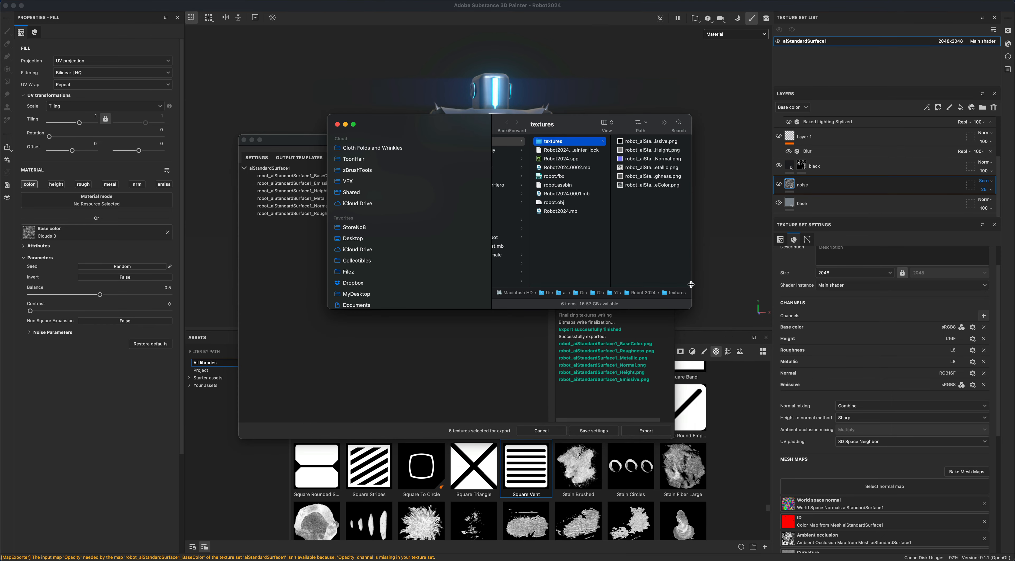
{"action": "left_click", "coordinate": [606, 122]}
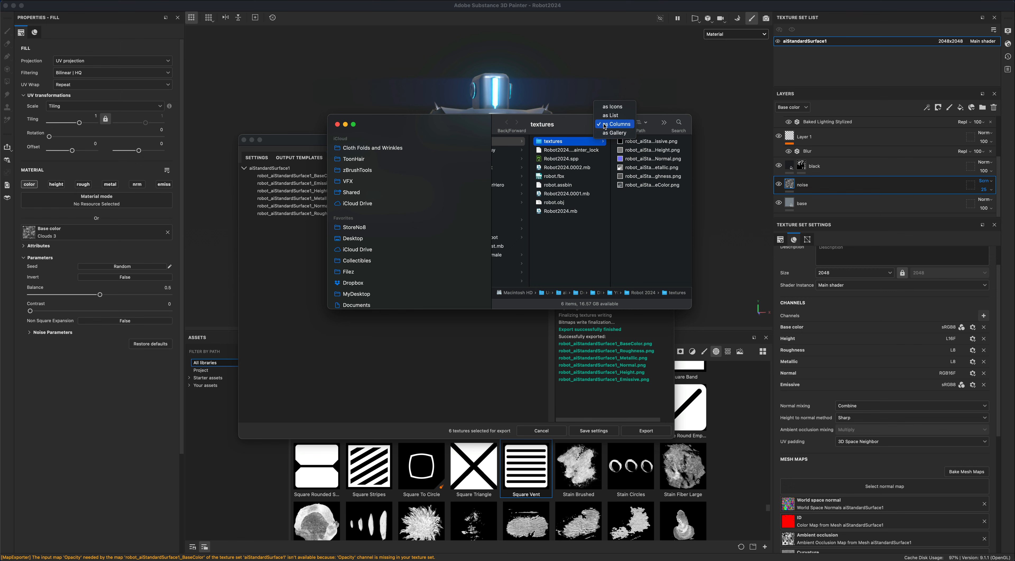
{"action": "left_click", "coordinate": [616, 108]}
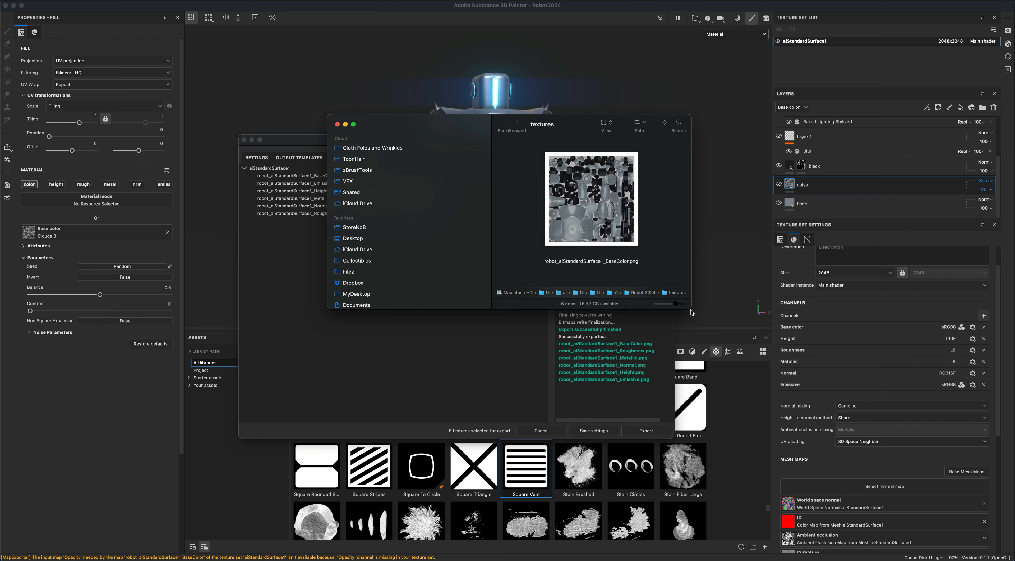
{"action": "left_click_drag", "start_coordinate": [691, 310], "coordinate": [974, 454]}
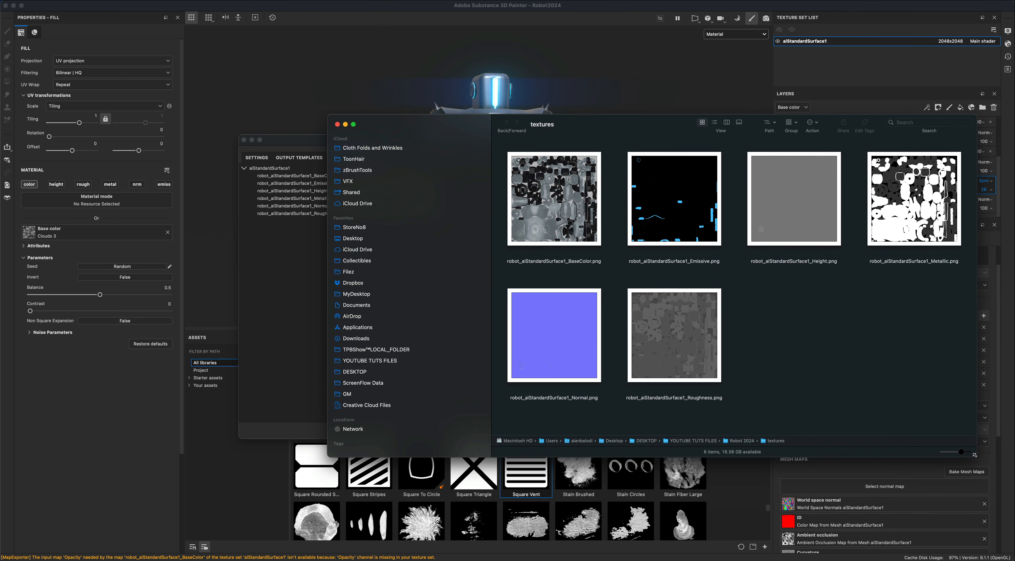
Step: Preview the exported BaseColor and Emissive texture images in the textures folder
{"action": "left_click", "coordinate": [542, 184]}
{"action": "key", "text": "space"}
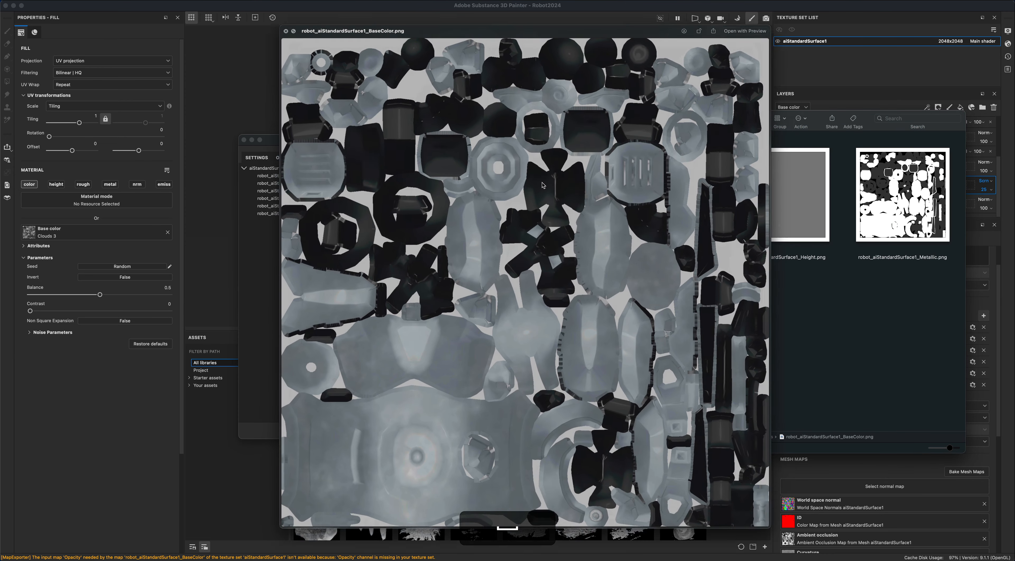
{"action": "key", "text": "space"}
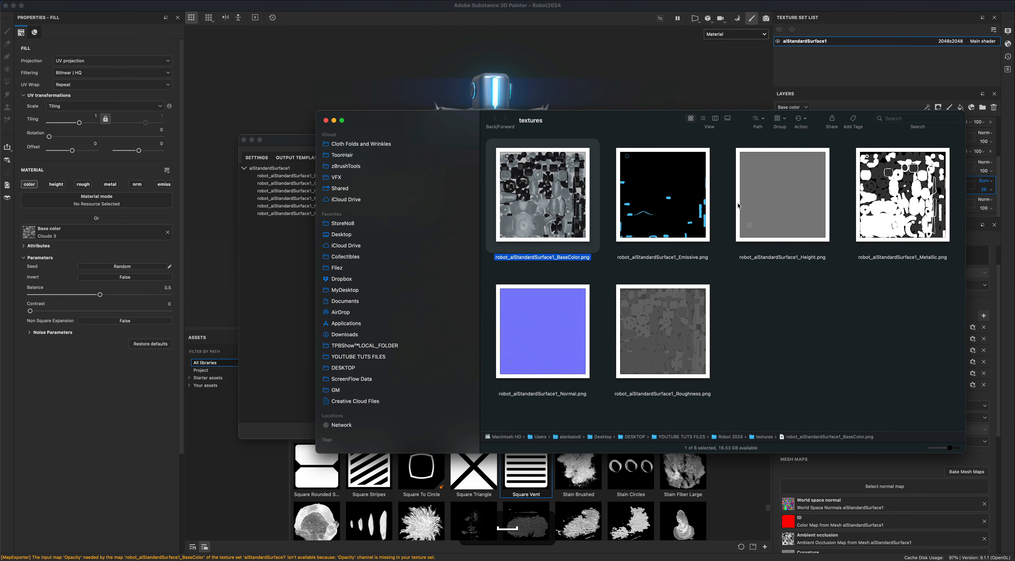
{"action": "left_click", "coordinate": [664, 216]}
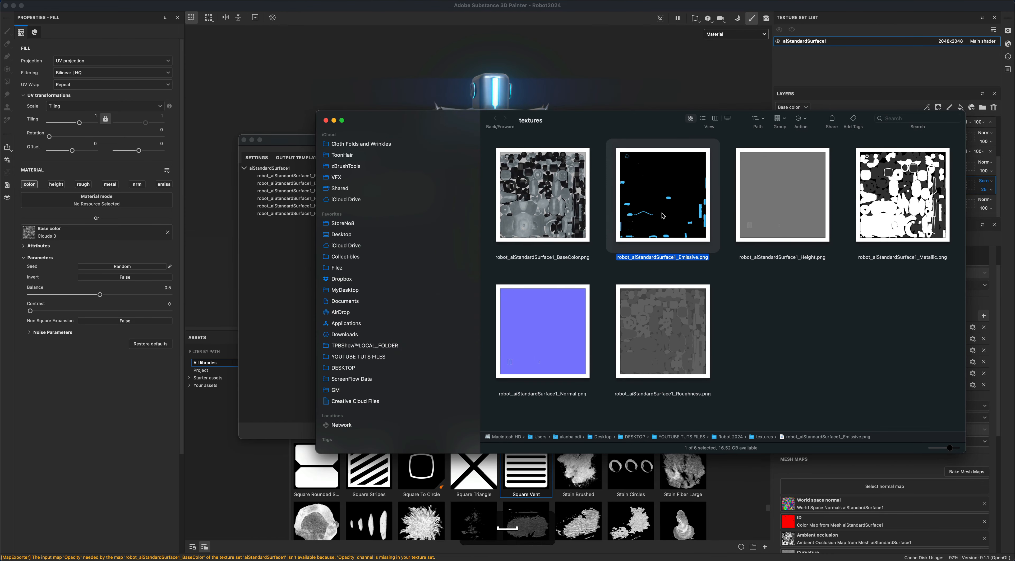
{"action": "key", "text": "space"}
{"action": "key", "text": "space"}
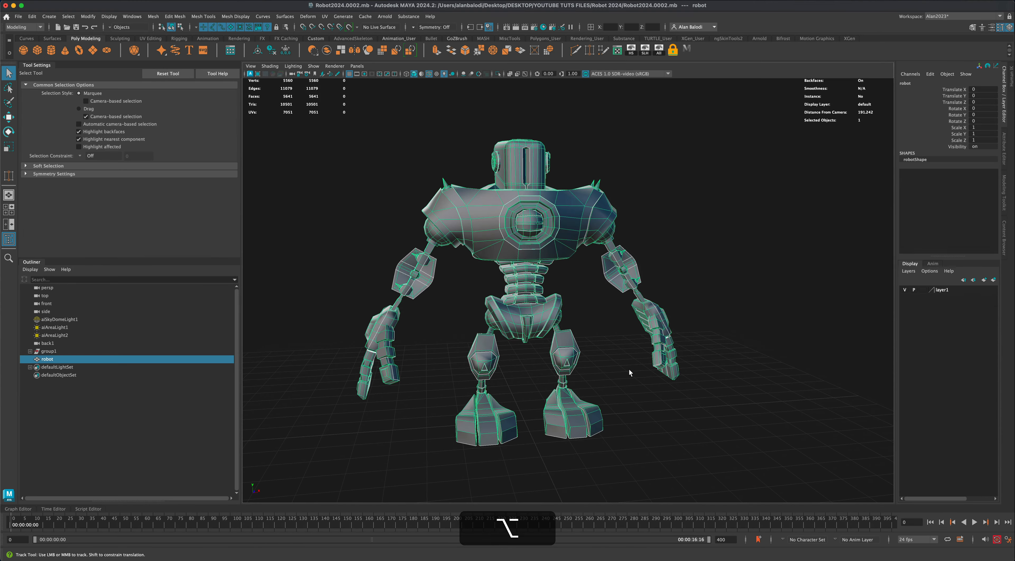
Step: Switch to the Robot2024.0002.mb scene in Maya, view the whole robot and clear its selection
{"action": "left_click_drag", "start_coordinate": [629, 373], "coordinate": [633, 373], "text": "alt"}
{"action": "right_click_drag", "start_coordinate": [633, 369], "coordinate": [628, 369], "text": "alt"}
{"action": "left_click", "coordinate": [624, 370]}
{"action": "left_click_drag", "start_coordinate": [614, 373], "coordinate": [612, 372], "text": "alt"}
{"action": "left_click", "coordinate": [559, 252]}
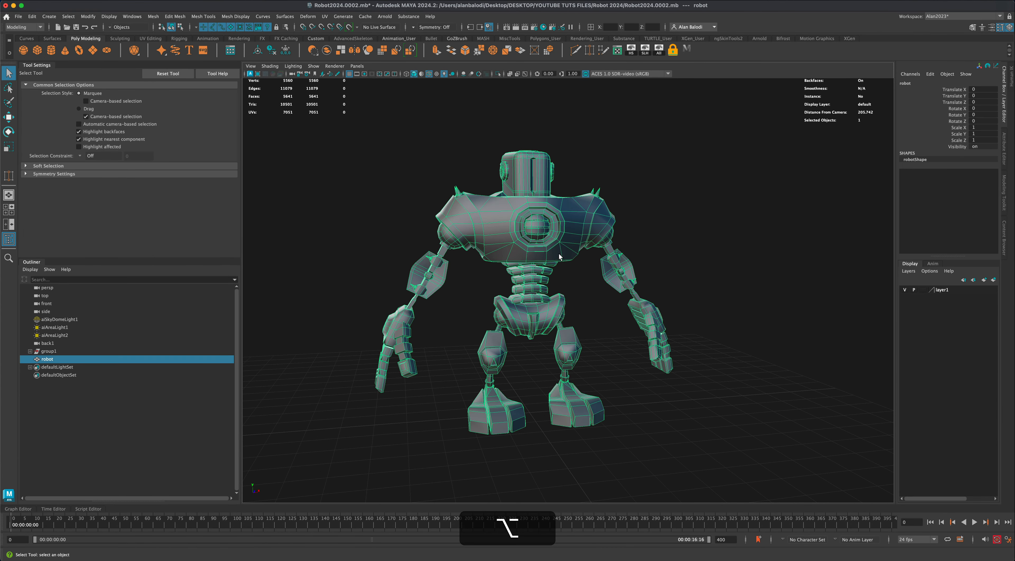
{"action": "left_click", "coordinate": [391, 129]}
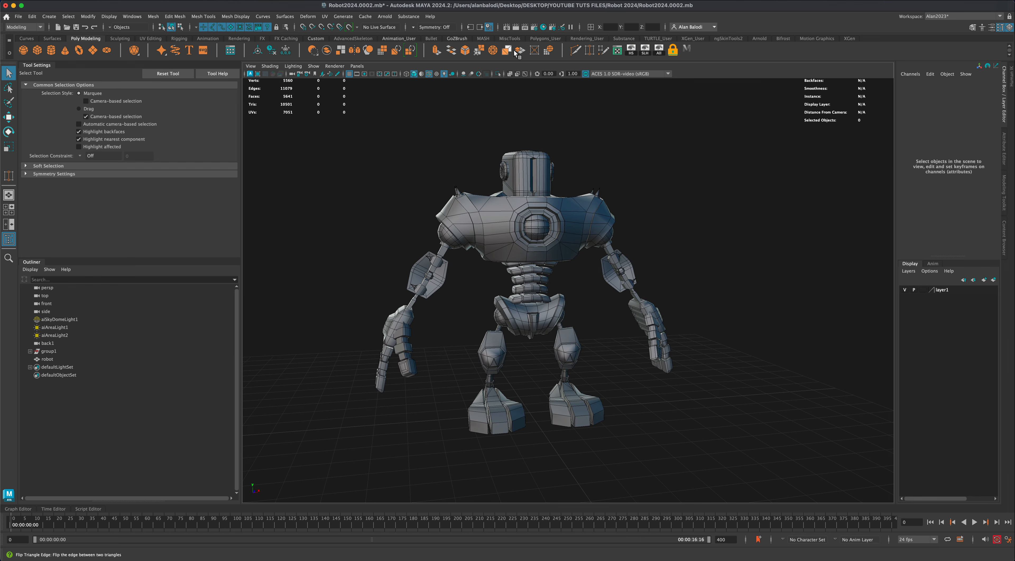
Step: Search the Plug-in Manager for "substan" and check that the Substance plug-ins are loaded
{"action": "left_click", "coordinate": [408, 17]}
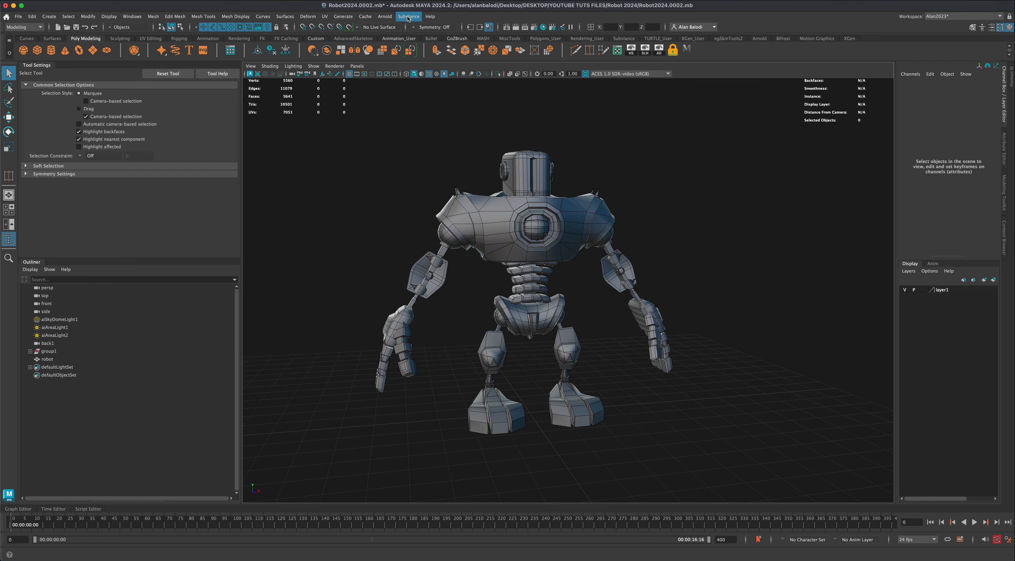
{"action": "left_click", "coordinate": [132, 16]}
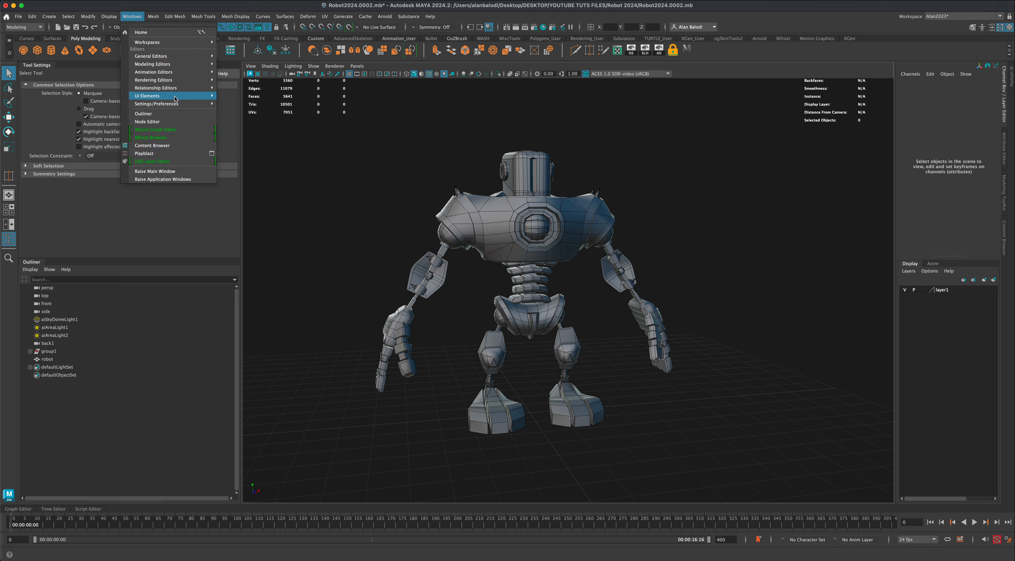
{"action": "mouse_move", "coordinate": [175, 103]}
{"action": "left_click", "coordinate": [240, 159]}
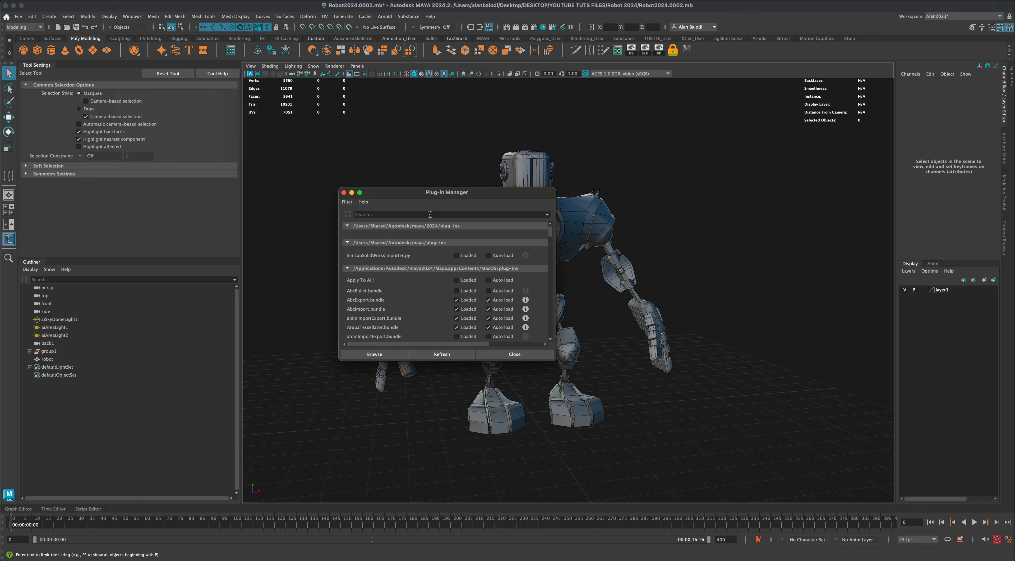
{"action": "left_click", "coordinate": [431, 215]}
{"action": "type", "text": "substan"}
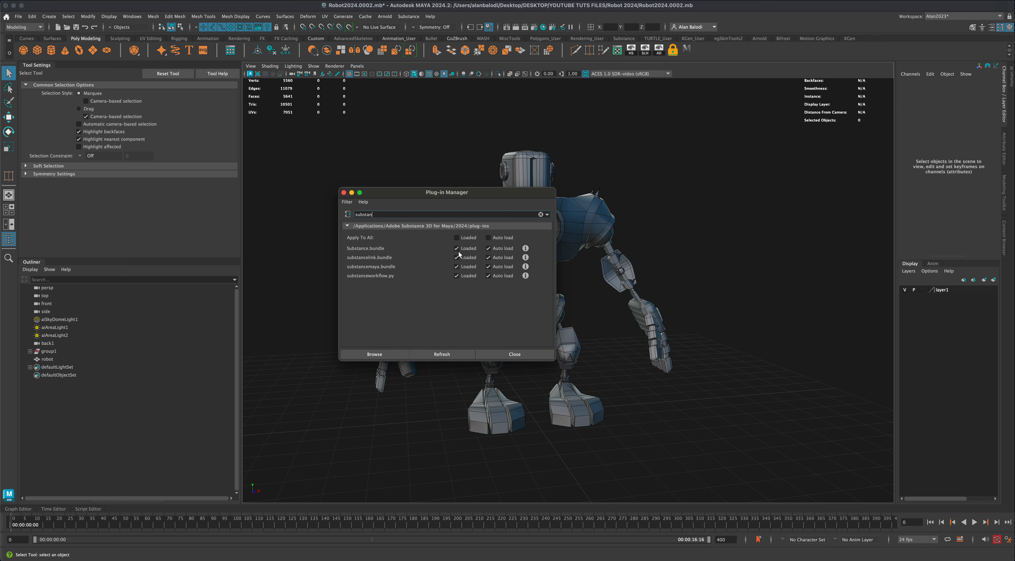
{"action": "left_click", "coordinate": [519, 357]}
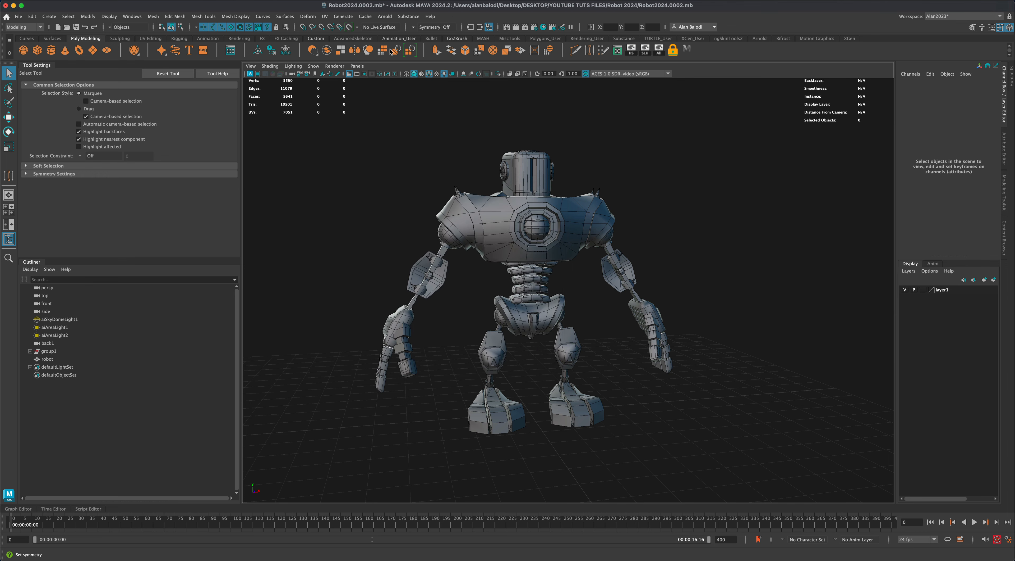
Step: Open Apply Workflow to Image Maps for Arnold and load all the robot_aiStandardSurface1 PNG maps from the textures folder
{"action": "left_click", "coordinate": [624, 39]}
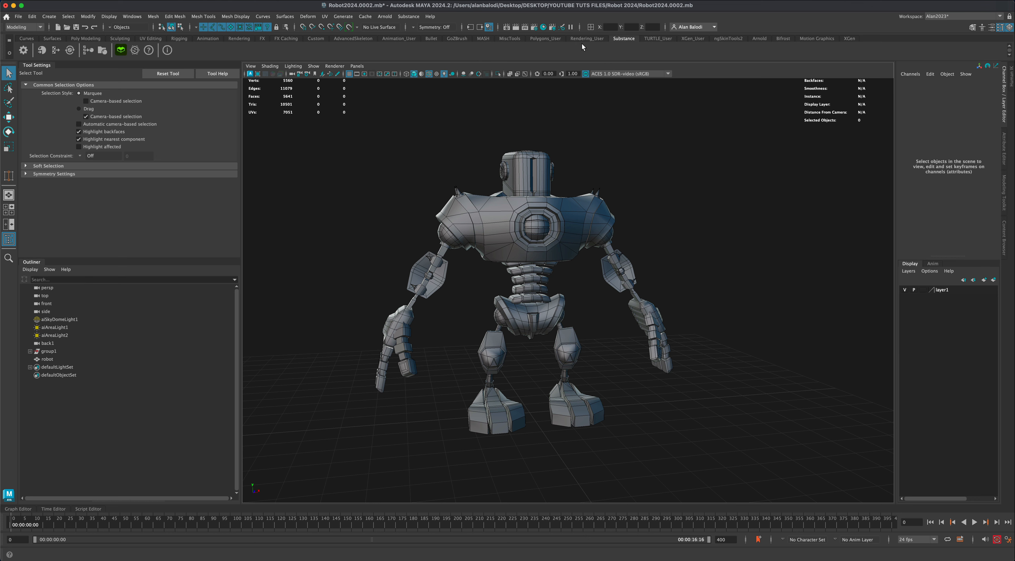
{"action": "left_click", "coordinate": [89, 48]}
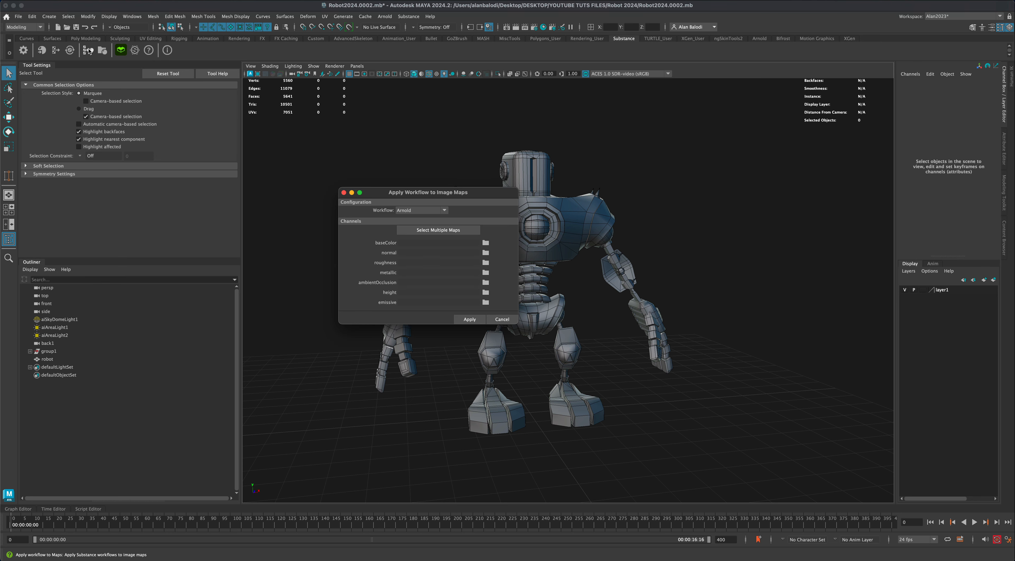
{"action": "left_click_drag", "start_coordinate": [391, 220], "coordinate": [401, 247]}
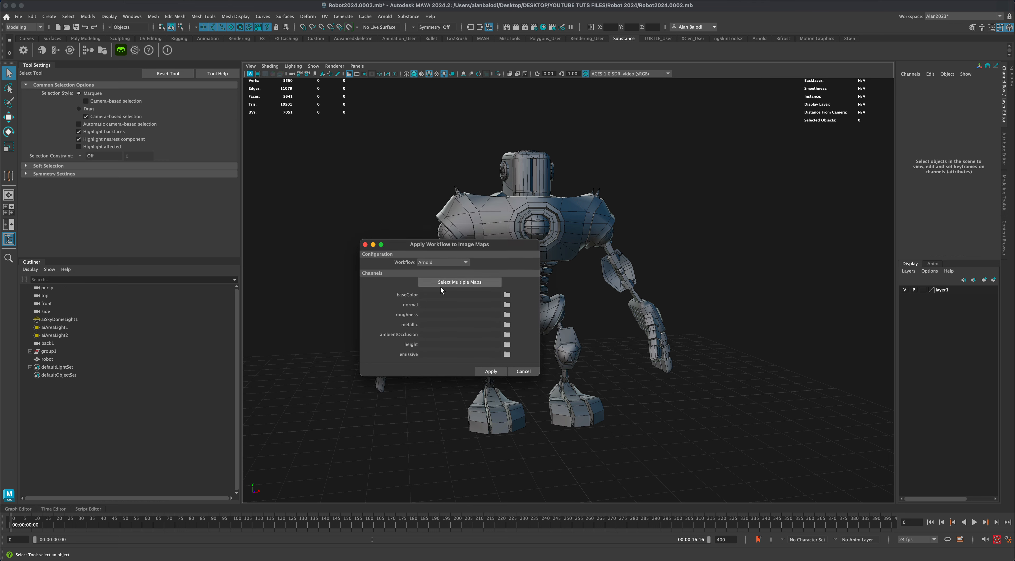
{"action": "left_click", "coordinate": [486, 283]}
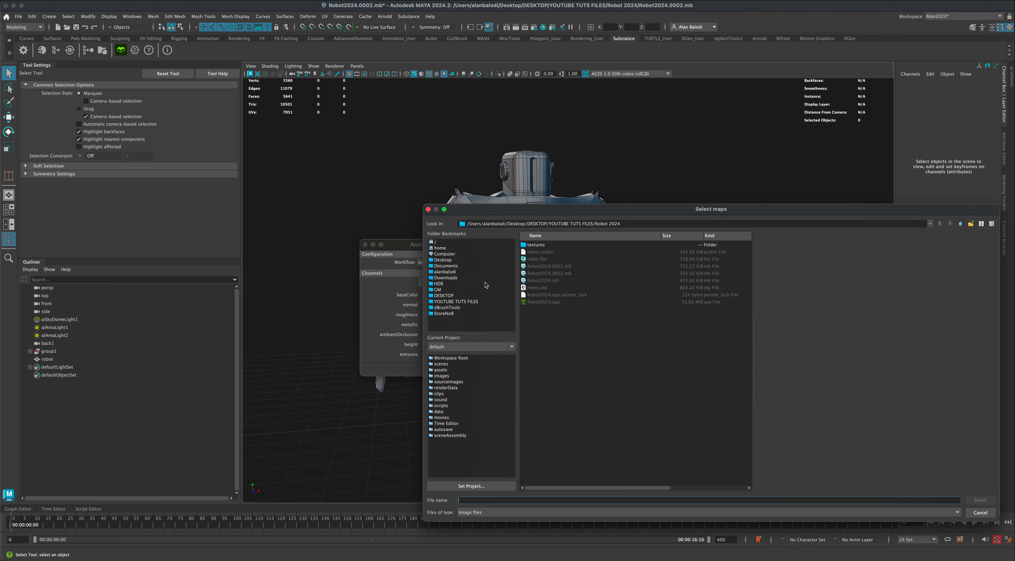
{"action": "double_click", "coordinate": [539, 245]}
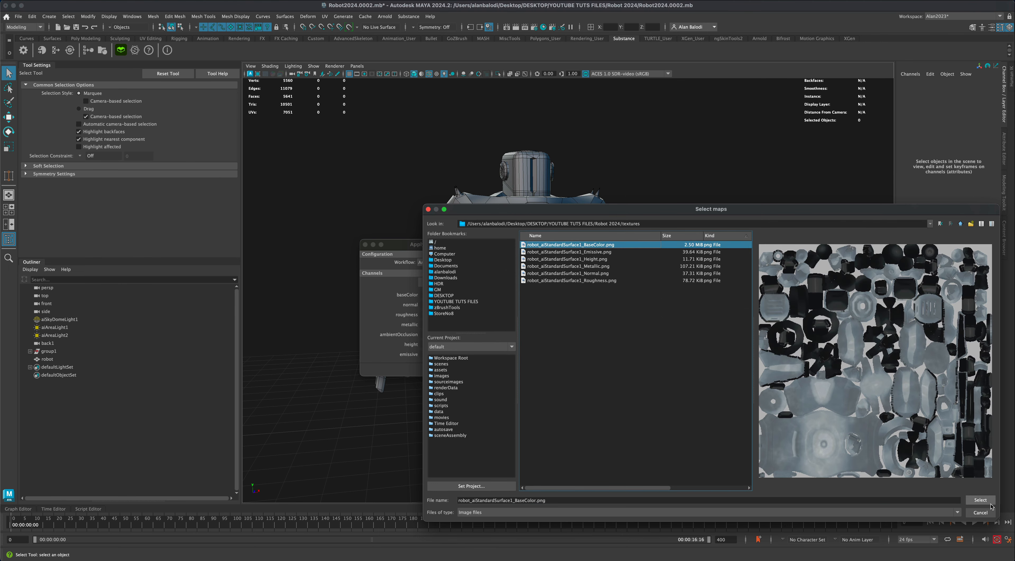
{"action": "key", "text": "ctrl+a"}
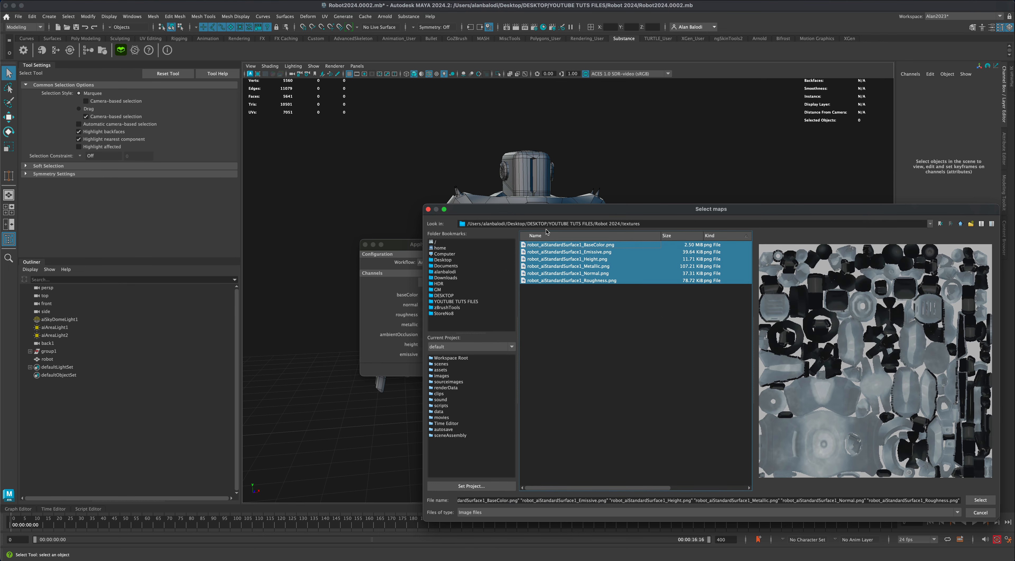
{"action": "left_click", "coordinate": [977, 499]}
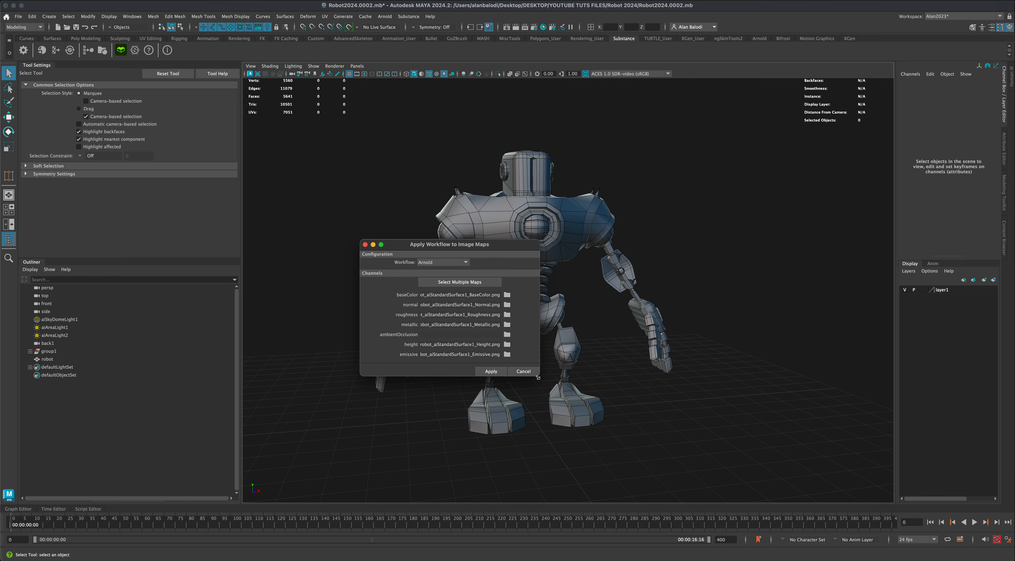
{"action": "left_click_drag", "start_coordinate": [538, 377], "coordinate": [571, 429]}
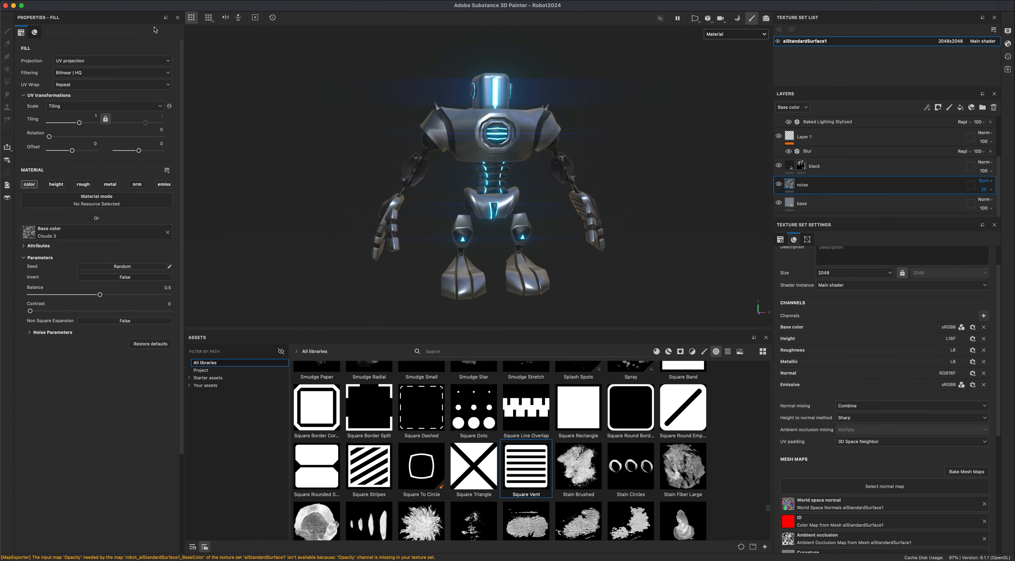
Step: Switch to Substance 3D Painter, set the texture export's output template to Mesh Maps and check aiStandardSurface1's list of exports
{"action": "left_click", "coordinate": [88, 0]}
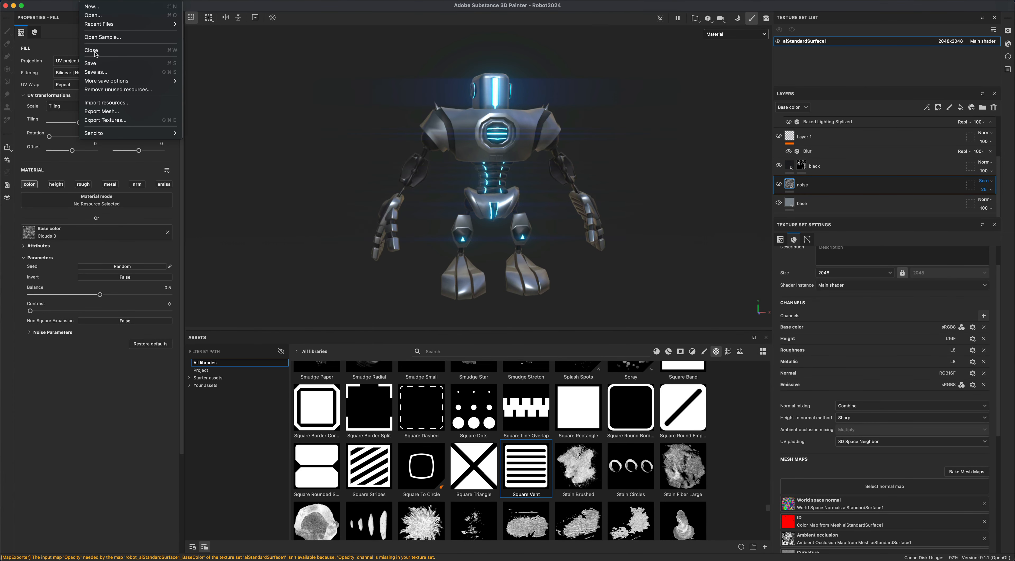
{"action": "left_click", "coordinate": [104, 118]}
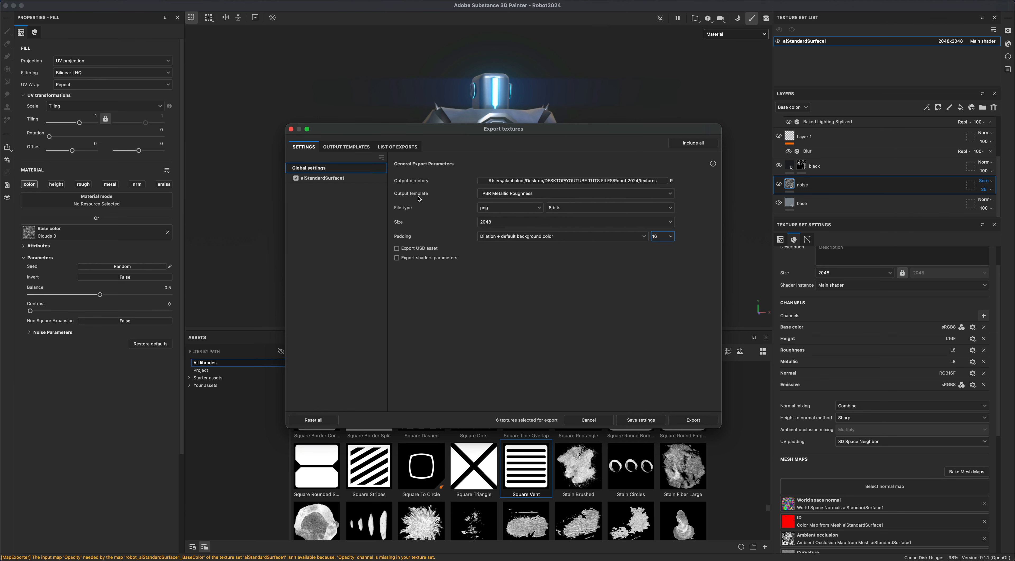
{"action": "left_click", "coordinate": [495, 196]}
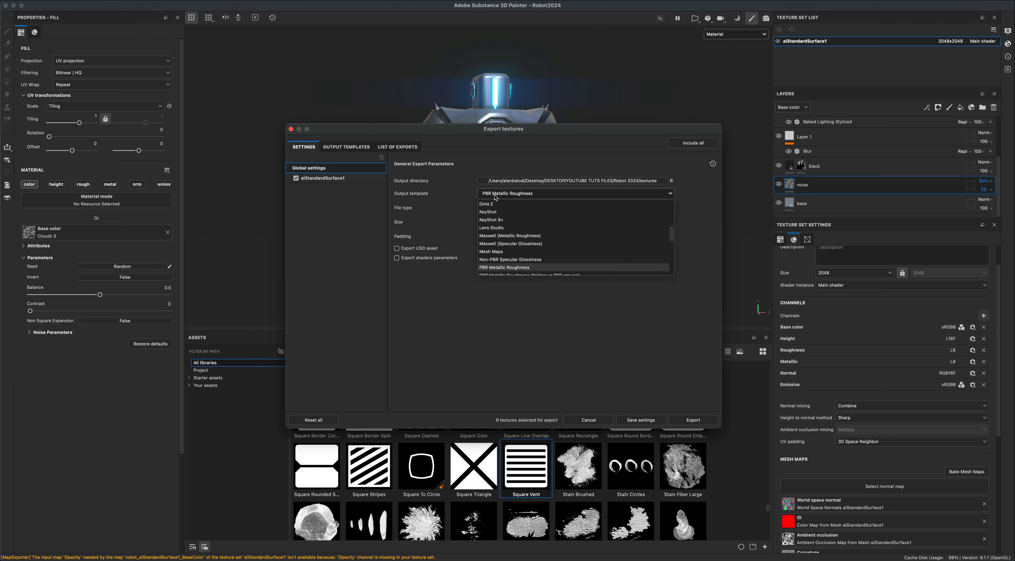
{"action": "left_click", "coordinate": [504, 252]}
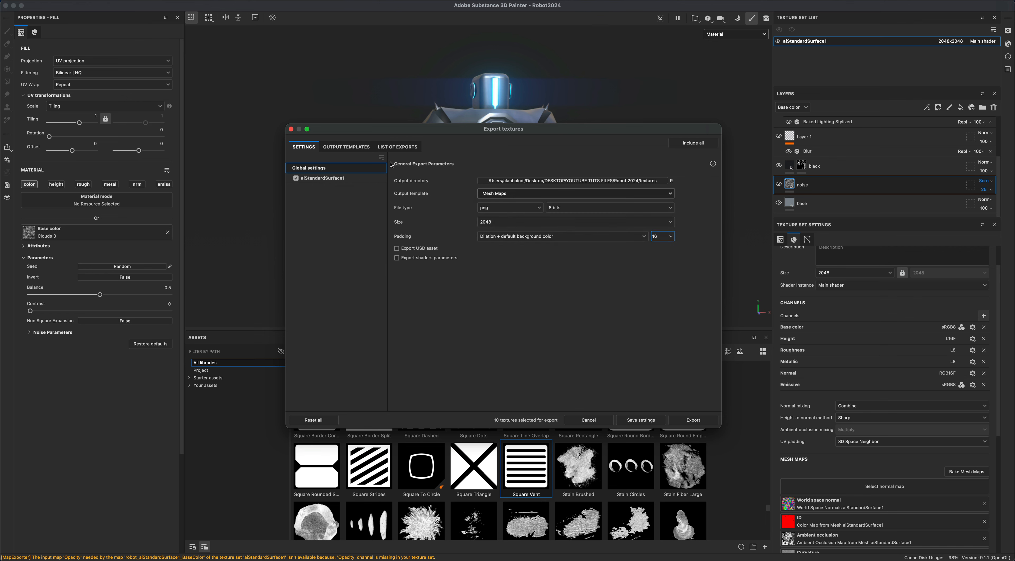
{"action": "left_click", "coordinate": [324, 179]}
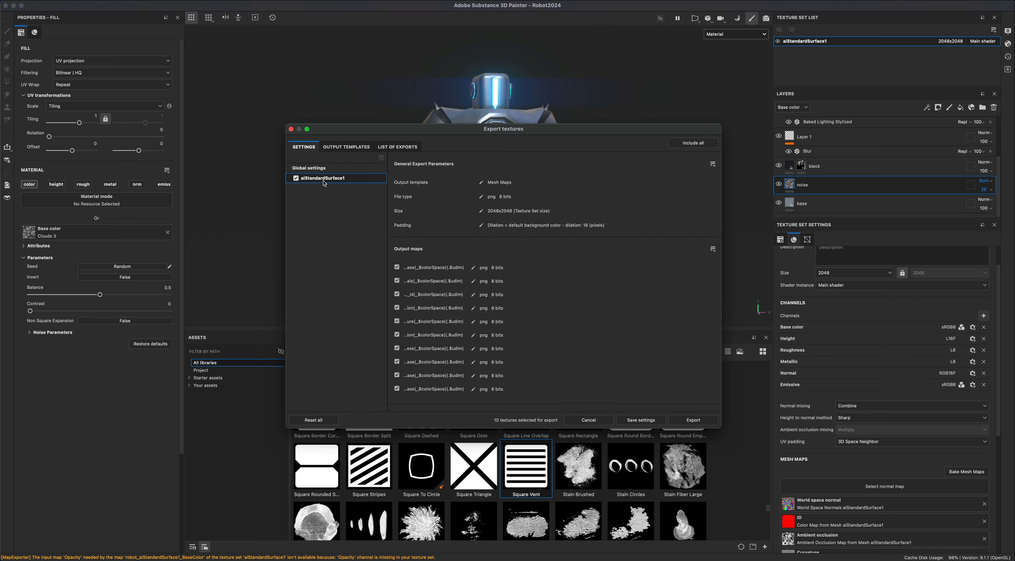
{"action": "left_click", "coordinate": [399, 147]}
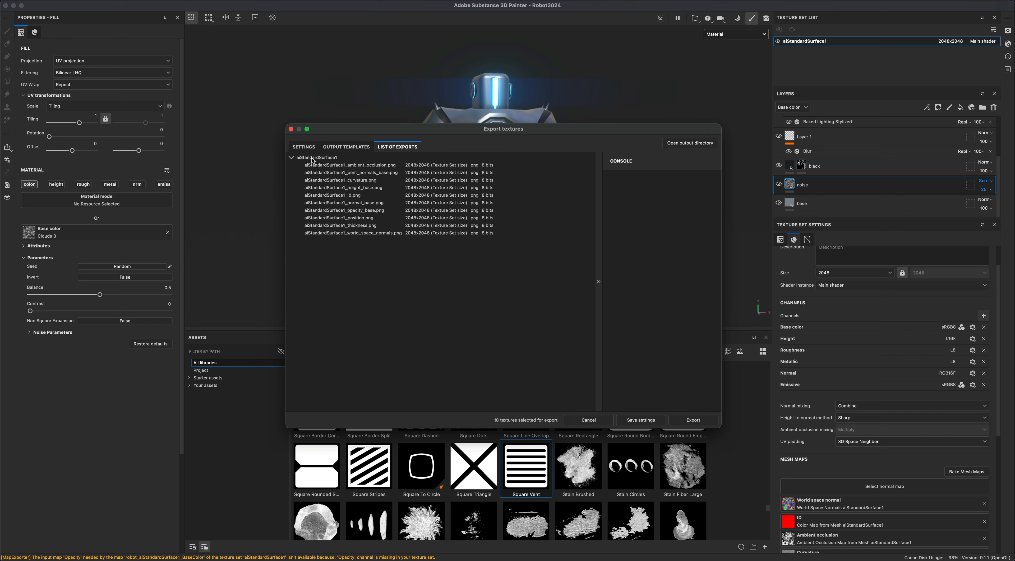
{"action": "left_click", "coordinate": [302, 149]}
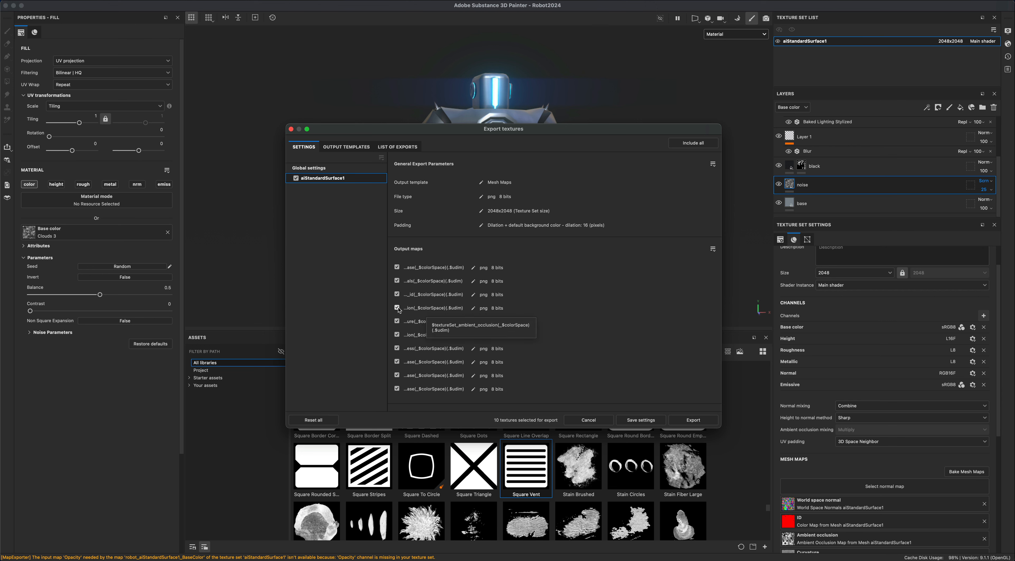
Step: Exclude every aiStandardSurface1 output map except ambient occlusion, export it and open the output directory
{"action": "left_click", "coordinate": [397, 294]}
{"action": "left_click", "coordinate": [397, 280]}
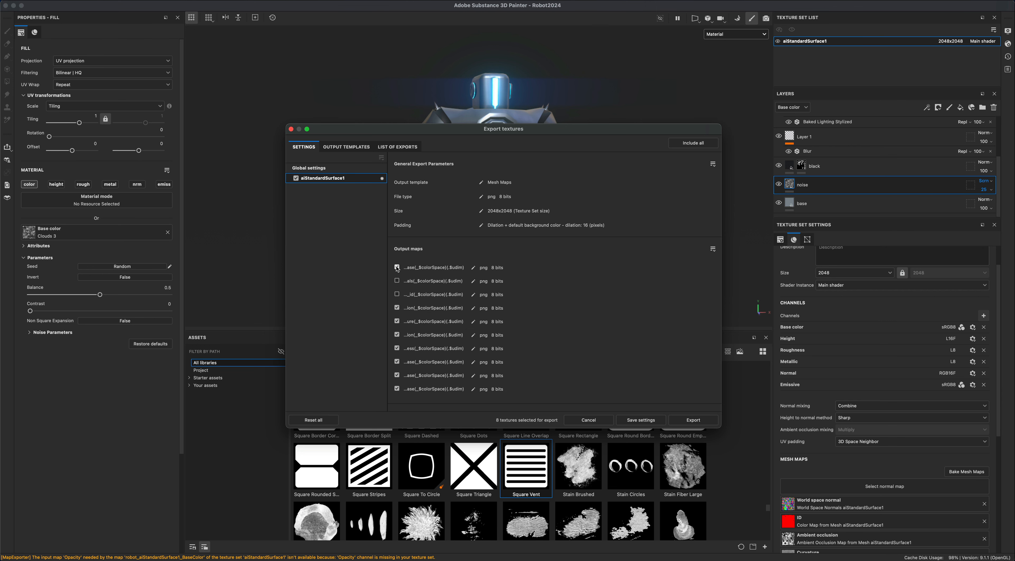
{"action": "left_click", "coordinate": [397, 267]}
{"action": "left_click", "coordinate": [397, 321]}
{"action": "left_click", "coordinate": [397, 348]}
{"action": "left_click", "coordinate": [397, 362]}
{"action": "left_click", "coordinate": [397, 375]}
{"action": "left_click", "coordinate": [397, 388]}
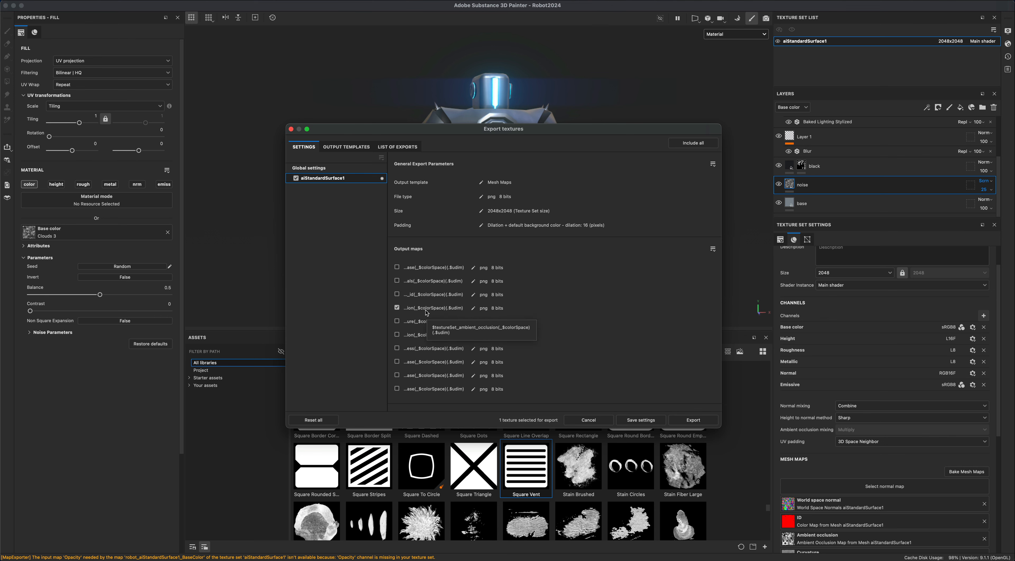
{"action": "left_click", "coordinate": [686, 420]}
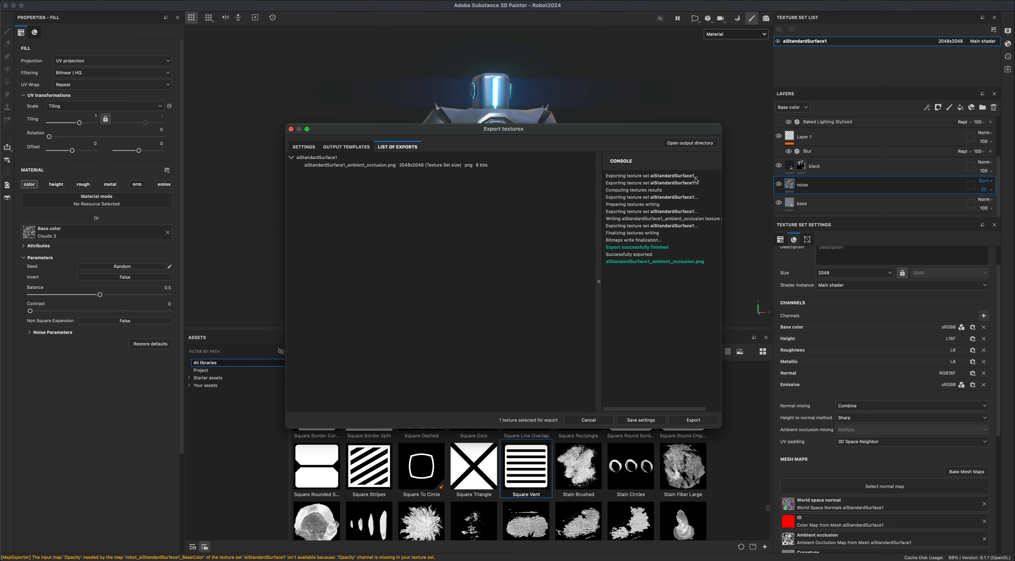
{"action": "left_click", "coordinate": [701, 143]}
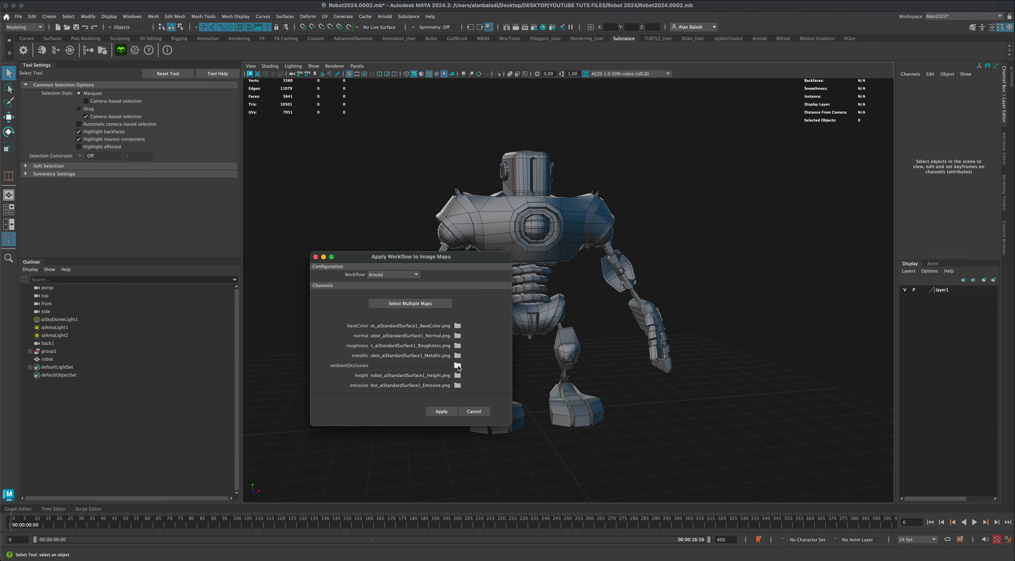
Step: Back in Maya, load aiStandardSurface1_ambient_occlusion.png into the ambientOcclusion channel and apply the Arnold workflow
{"action": "left_click", "coordinate": [457, 366]}
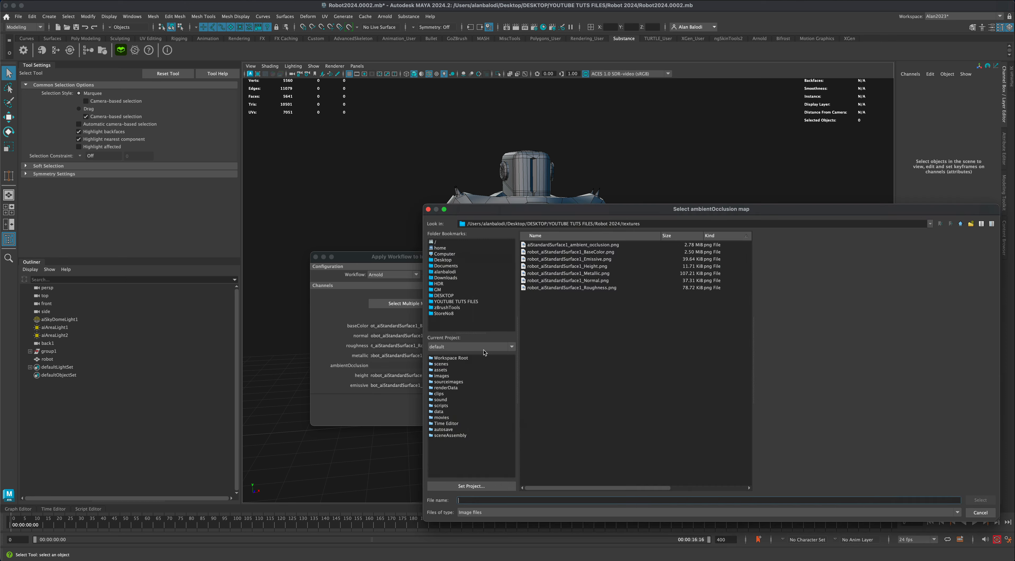
{"action": "left_click", "coordinate": [587, 245]}
{"action": "left_click", "coordinate": [981, 500]}
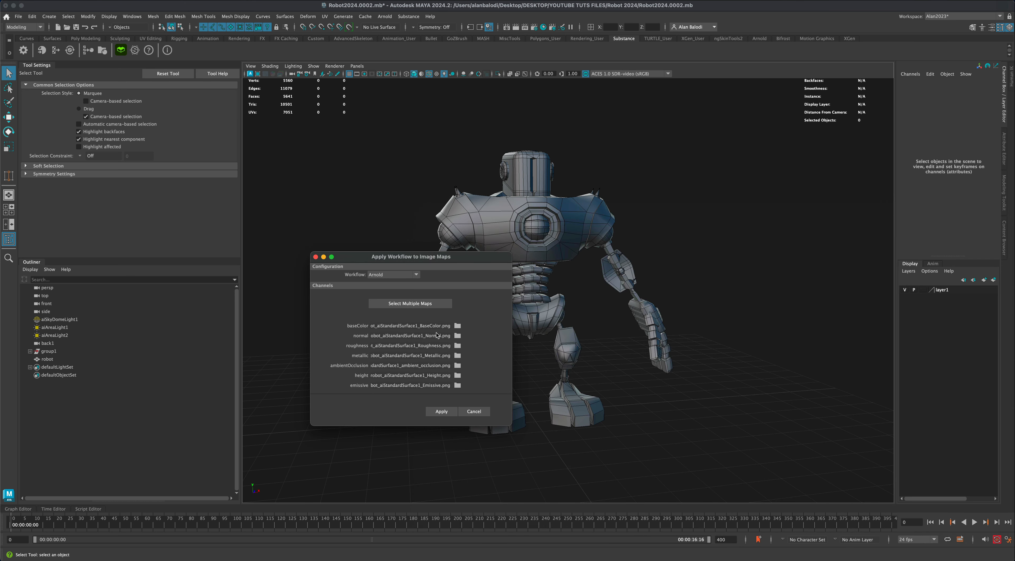
{"action": "left_click", "coordinate": [448, 412]}
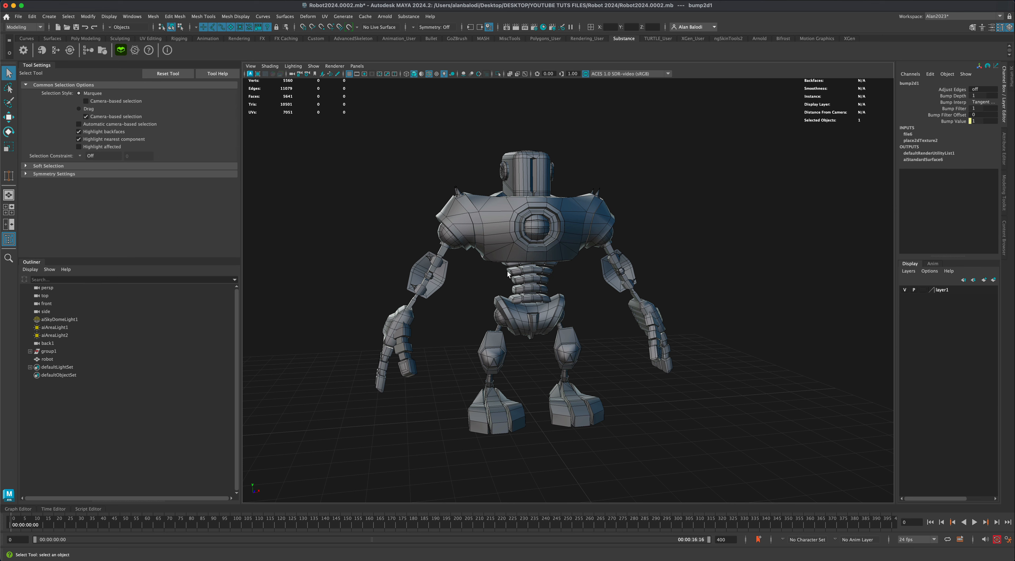
Step: Assign the existing material aiStandardSurface6 to the robot mesh
{"action": "left_click", "coordinate": [497, 229]}
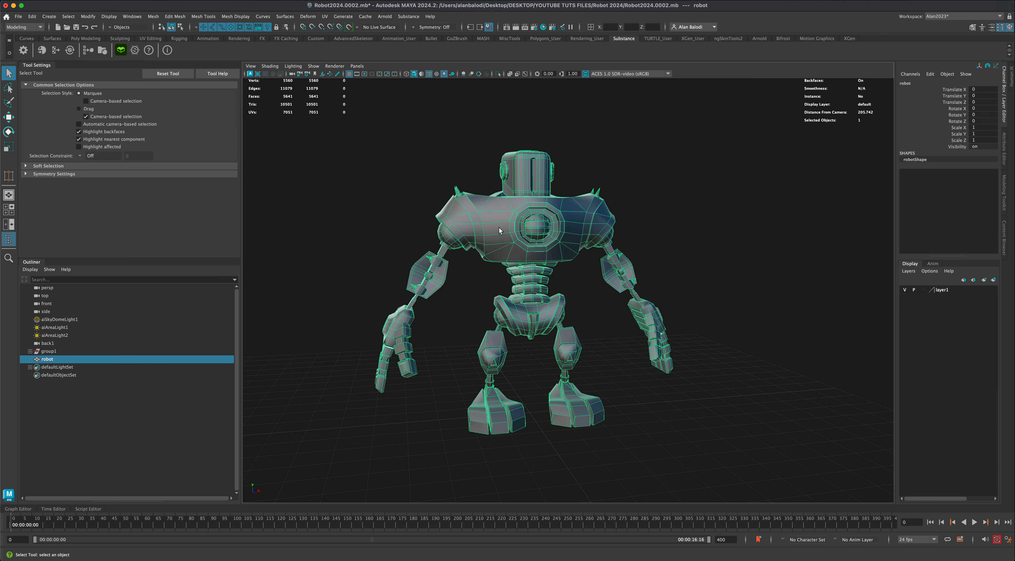
{"action": "right_click_drag", "start_coordinate": [499, 228], "coordinate": [507, 449]}
{"action": "mouse_move", "coordinate": [507, 449]}
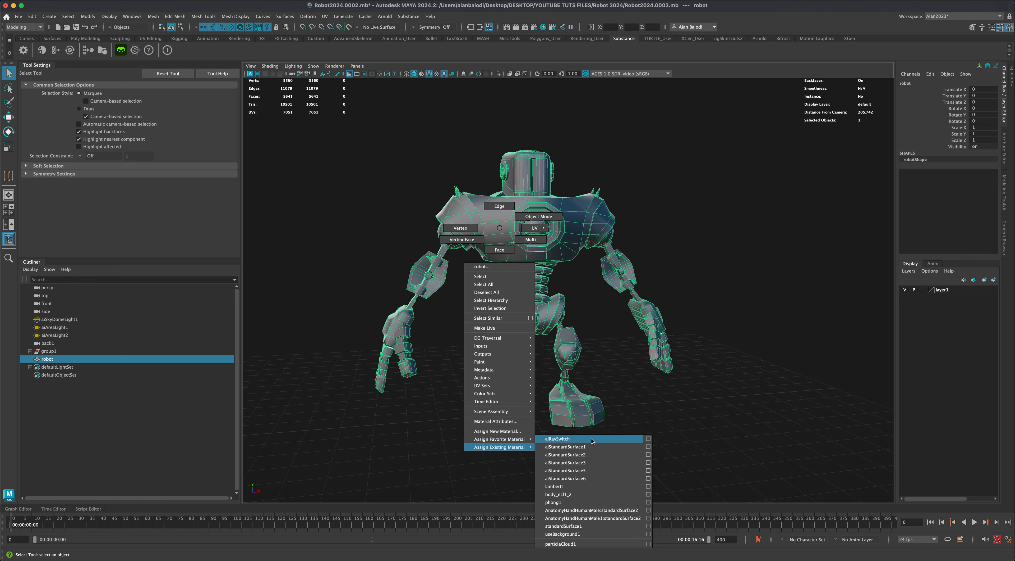
{"action": "left_click", "coordinate": [586, 479]}
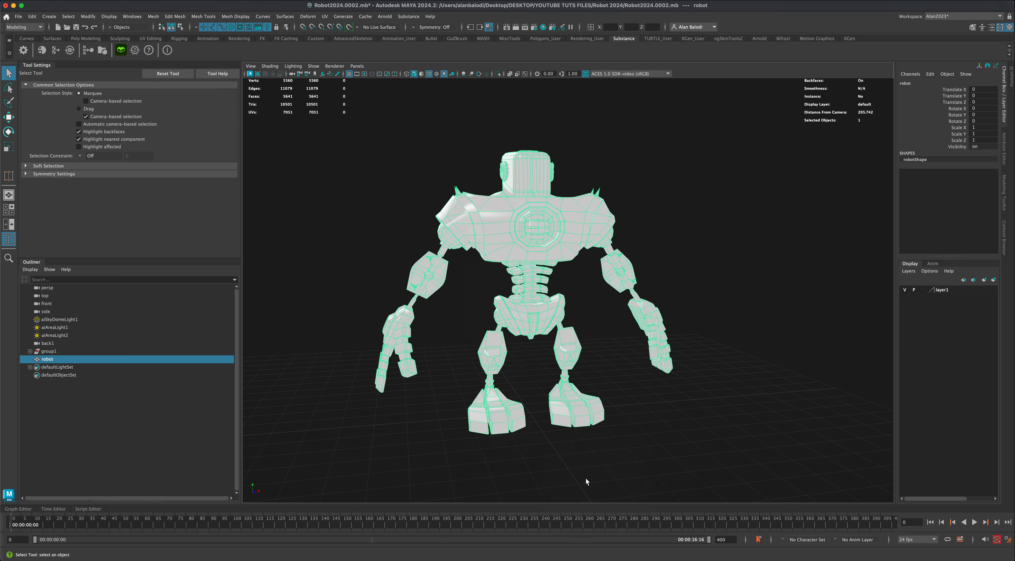
Step: Turn on textured display in the viewport and deselect the robot to view its textures
{"action": "left_click", "coordinate": [437, 74]}
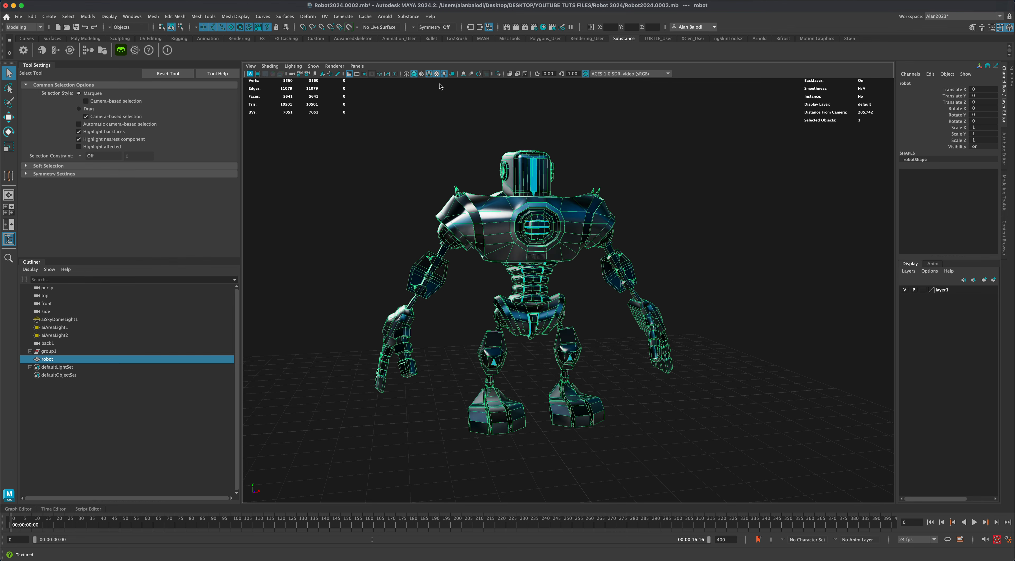
{"action": "left_click", "coordinate": [611, 357]}
{"action": "left_click_drag", "start_coordinate": [627, 358], "coordinate": [615, 376], "text": "alt"}
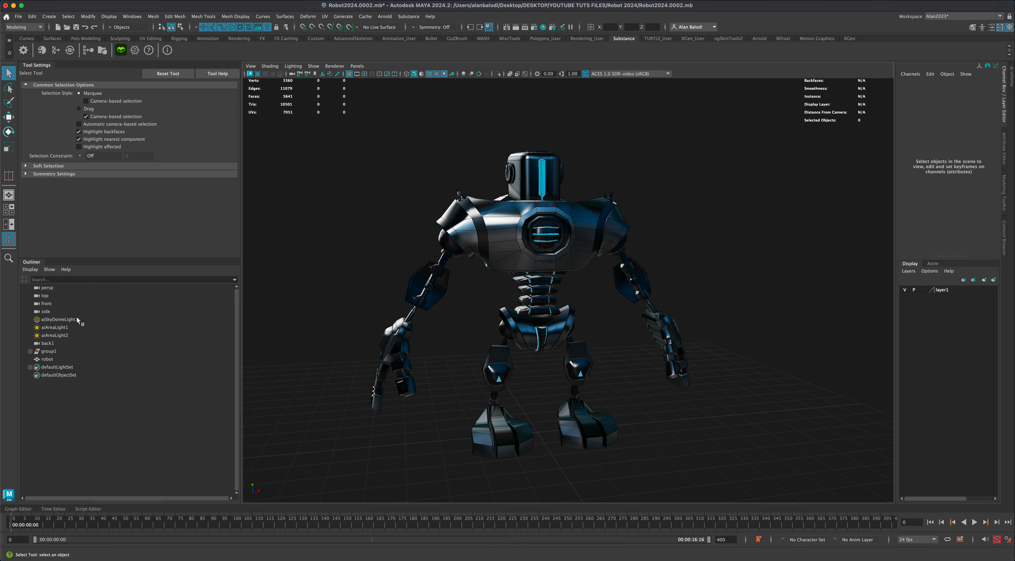
Step: Show the Lighting, Shading & Rendering object types in the viewport
{"action": "left_click", "coordinate": [314, 66]}
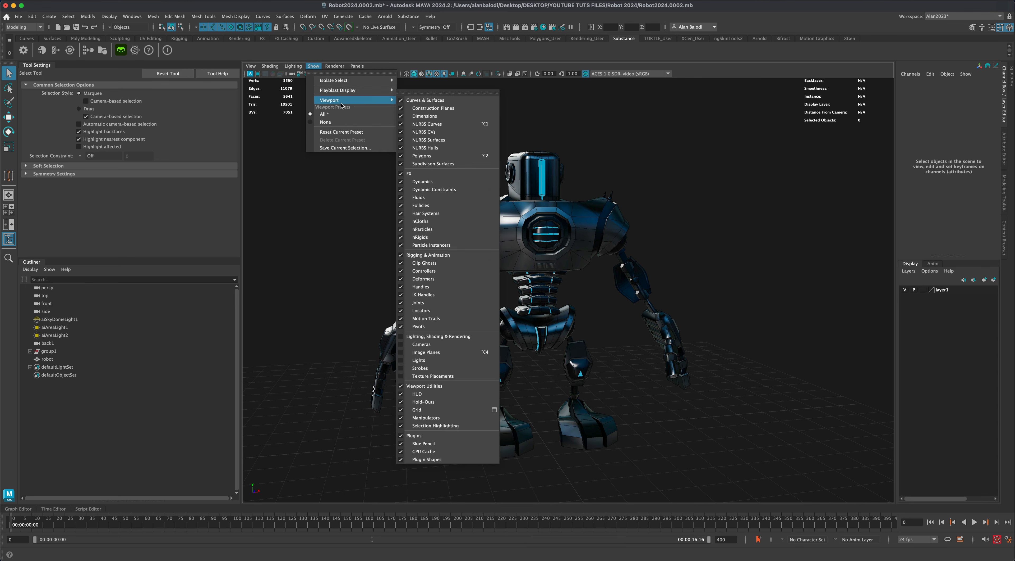
{"action": "mouse_move", "coordinate": [355, 97]}
{"action": "left_click", "coordinate": [428, 338]}
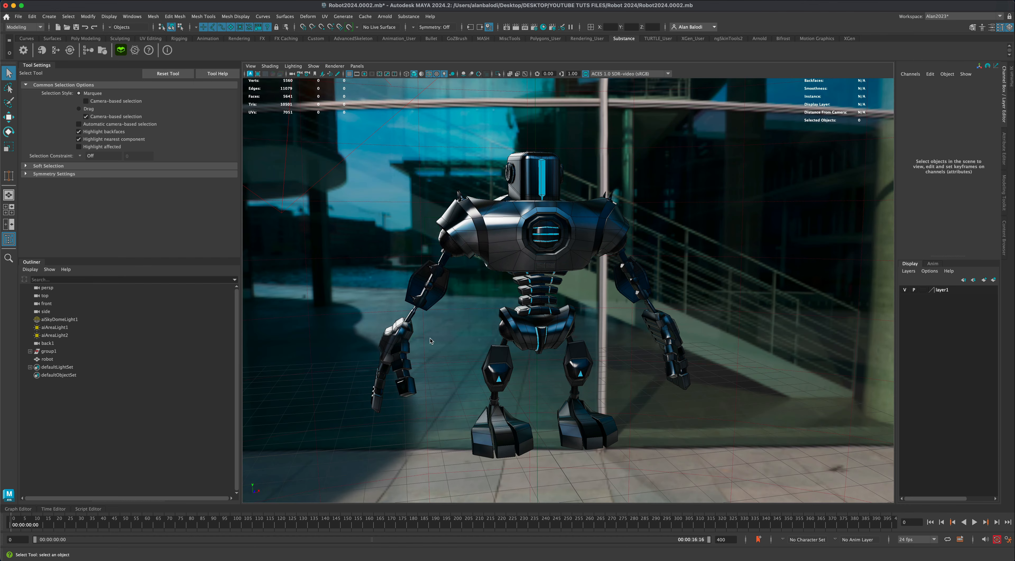
Step: Examine the scene lighting around the robot by selecting aiAreaLight1, aiAreaLight2 and aiSkyDomeLight1 one after another
{"action": "mouse_move", "coordinate": [433, 341]}
{"action": "left_mouse_down", "text": "alt"}
{"action": "mouse_move", "coordinate": [547, 350]}
{"action": "mouse_move", "coordinate": [518, 201]}
{"action": "left_mouse_up", "text": "alt"}
{"action": "left_click_drag", "start_coordinate": [399, 223], "coordinate": [74, 321], "text": "alt"}
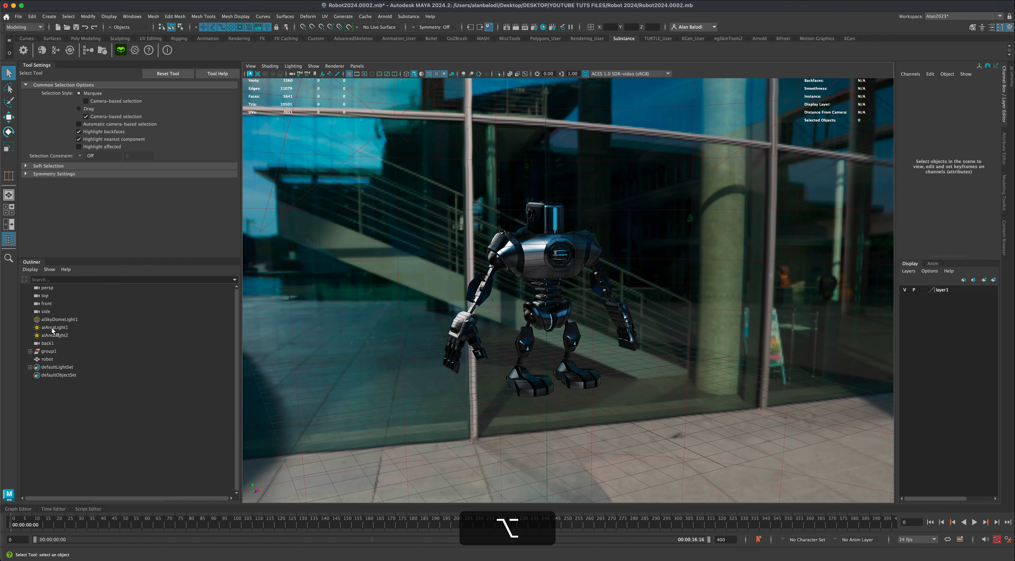
{"action": "left_click_drag", "start_coordinate": [345, 320], "coordinate": [132, 342], "text": "alt"}
{"action": "left_click", "coordinate": [59, 327]}
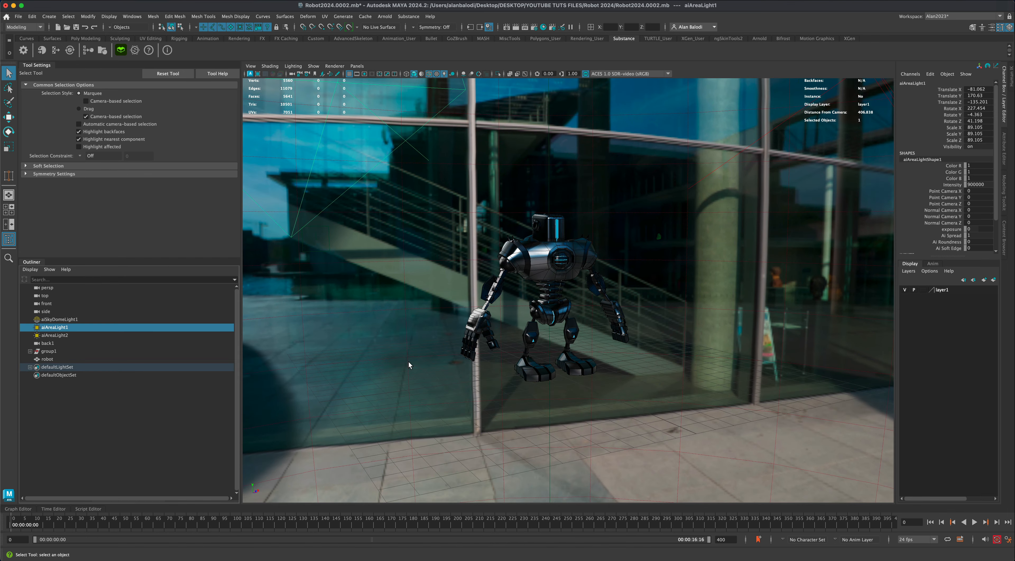
{"action": "left_click_drag", "start_coordinate": [408, 362], "coordinate": [712, 223], "text": "alt"}
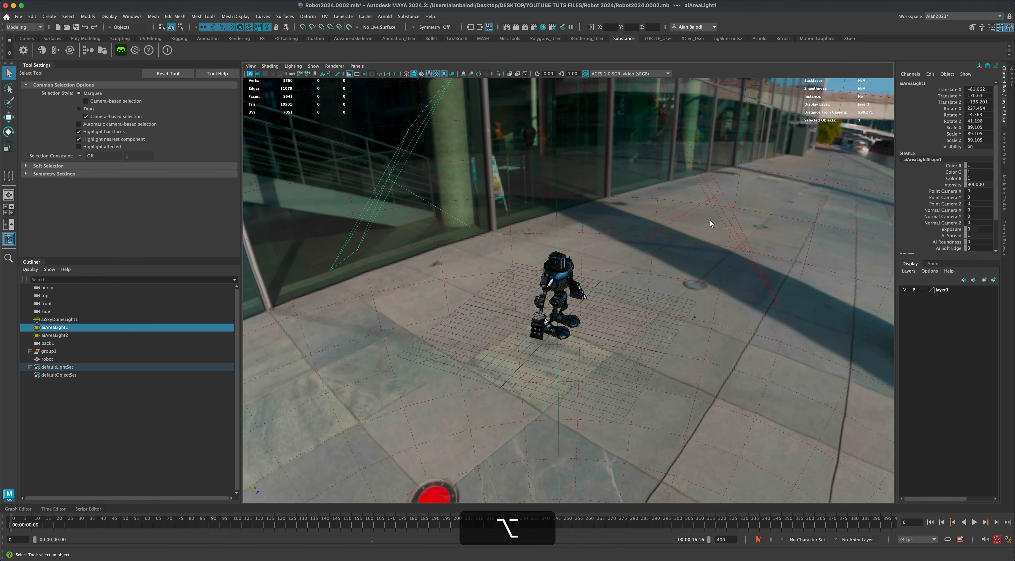
{"action": "left_click_drag", "start_coordinate": [518, 406], "coordinate": [494, 214], "text": "alt"}
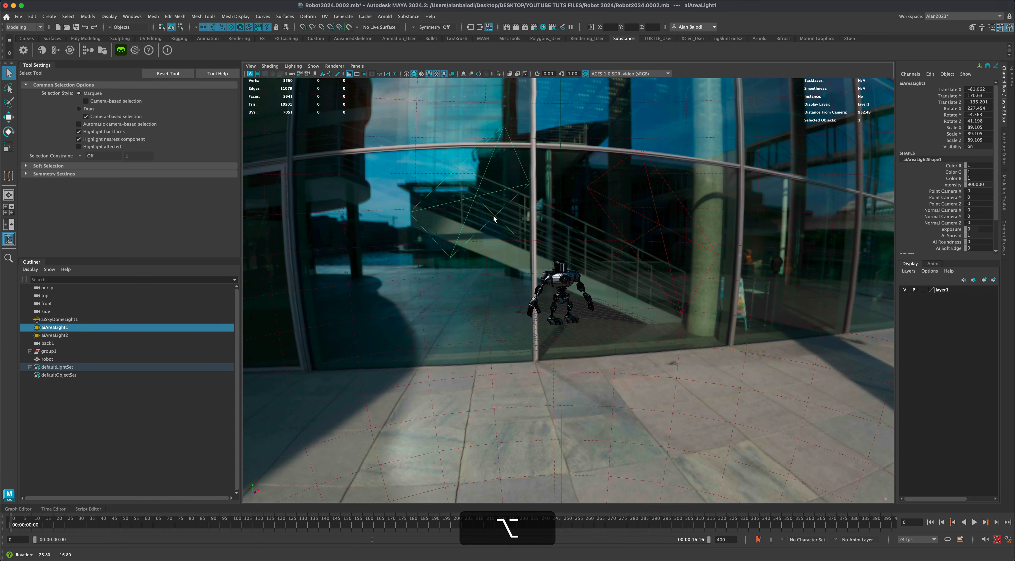
{"action": "left_click", "coordinate": [55, 335]}
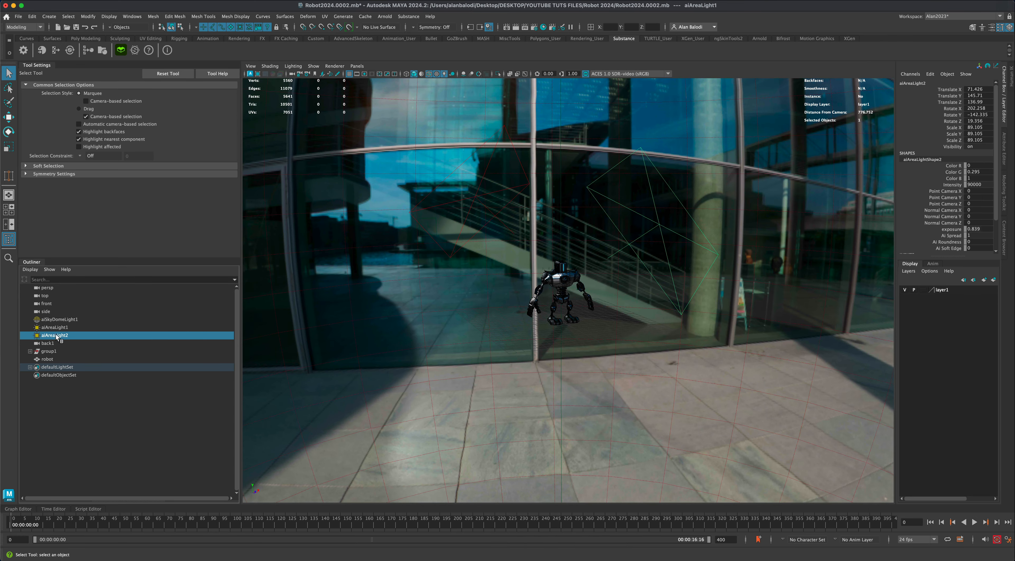
{"action": "left_click", "coordinate": [67, 319]}
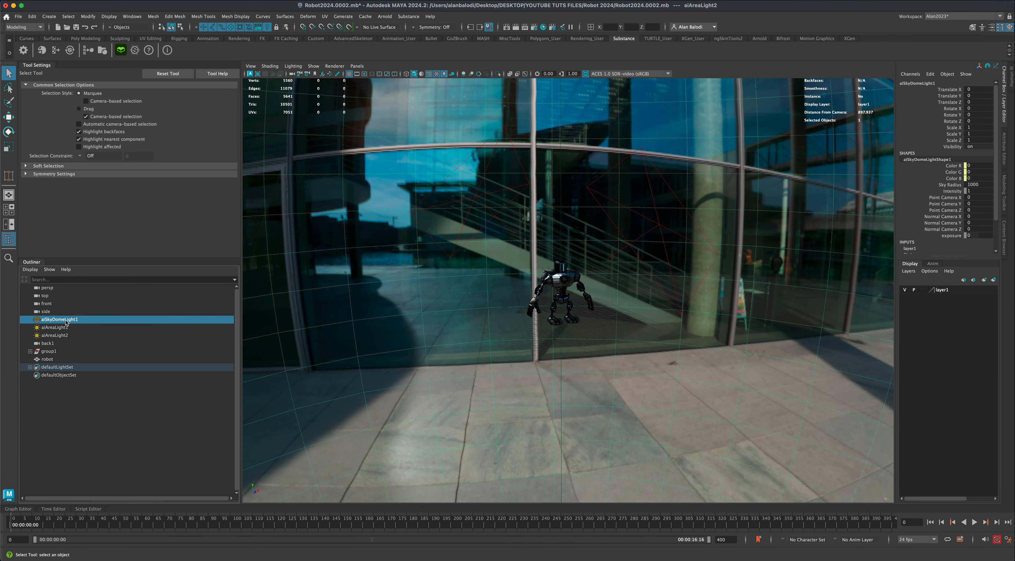
Step: Review the light types Arnold offers and inspect the scene's two area lights, aiAreaLight2 and aiAreaLight1
{"action": "left_click_drag", "start_coordinate": [568, 227], "coordinate": [572, 229], "text": "alt"}
{"action": "right_click_drag", "start_coordinate": [572, 229], "coordinate": [560, 249], "text": "alt"}
{"action": "left_click", "coordinate": [385, 17]}
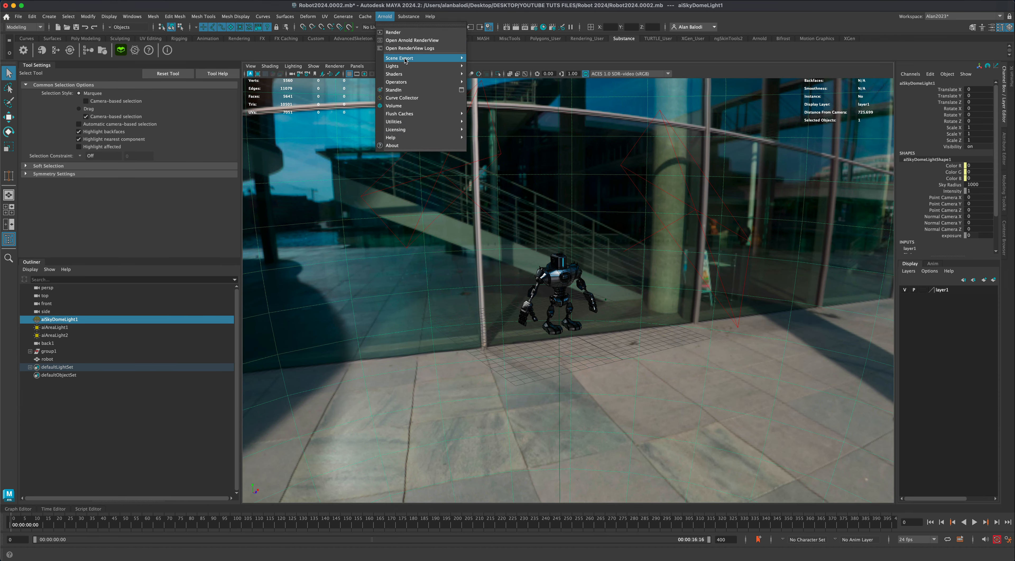
{"action": "mouse_move", "coordinate": [437, 66]}
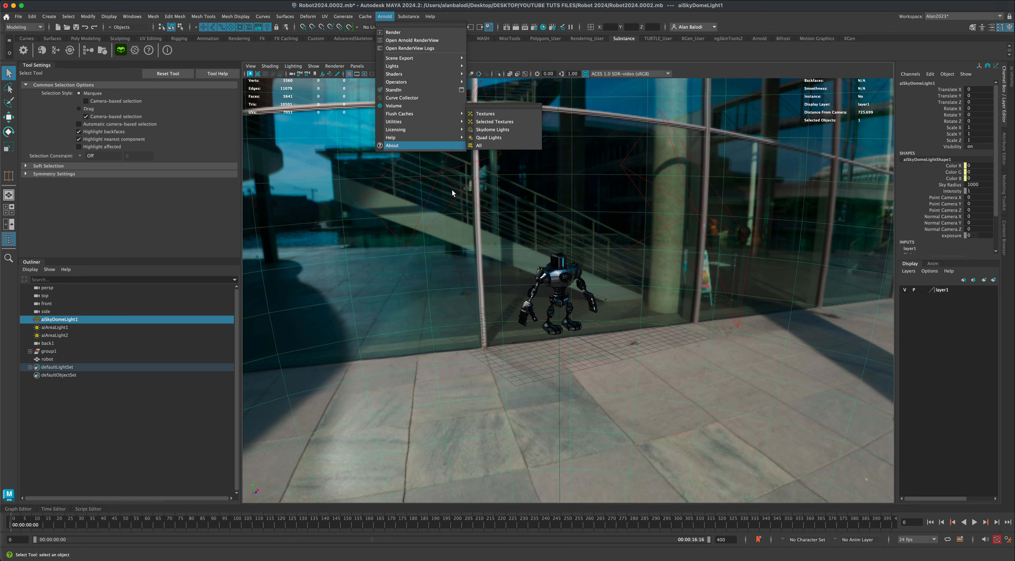
{"action": "left_click", "coordinate": [172, 394], "text": "alt"}
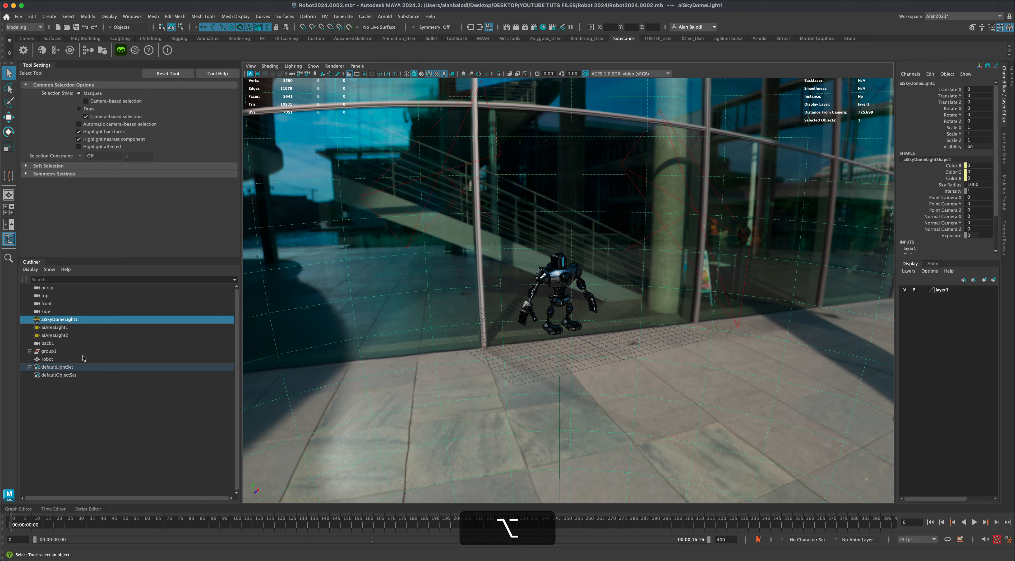
{"action": "left_click", "coordinate": [57, 335]}
{"action": "left_click", "coordinate": [63, 327]}
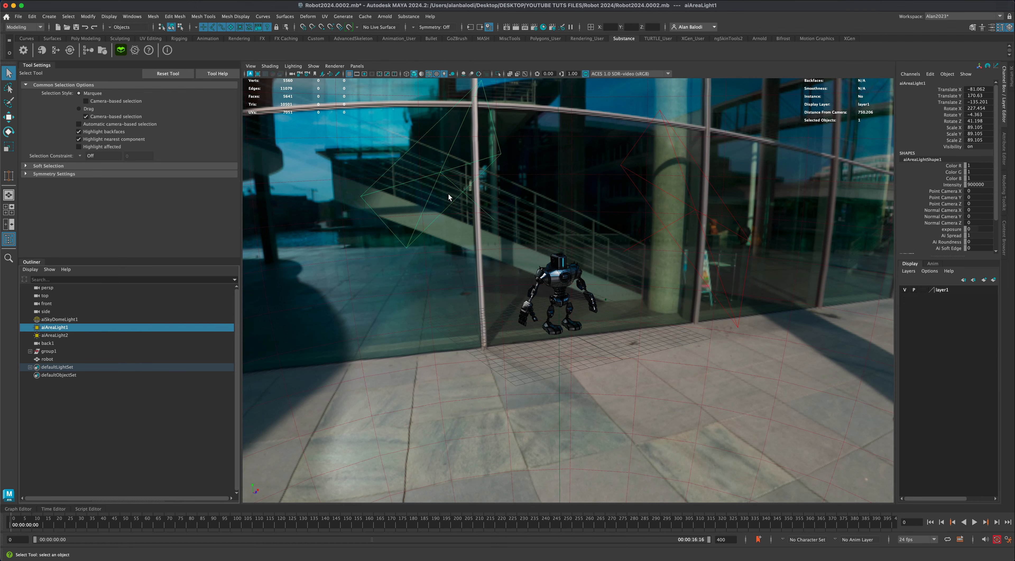
Step: Open the render settings and review the file output, renderable cameras and image size
{"action": "left_click_drag", "start_coordinate": [437, 383], "coordinate": [491, 359], "text": "alt"}
{"action": "scroll", "coordinate": [471, 373], "scroll_direction": "up", "scroll_amount": 10}
{"action": "scroll", "coordinate": [473, 369], "scroll_direction": "up", "scroll_amount": 5}
{"action": "scroll", "coordinate": [484, 359], "scroll_direction": "up", "scroll_amount": 3}
{"action": "scroll", "coordinate": [487, 361], "scroll_direction": "up", "scroll_amount": 3}
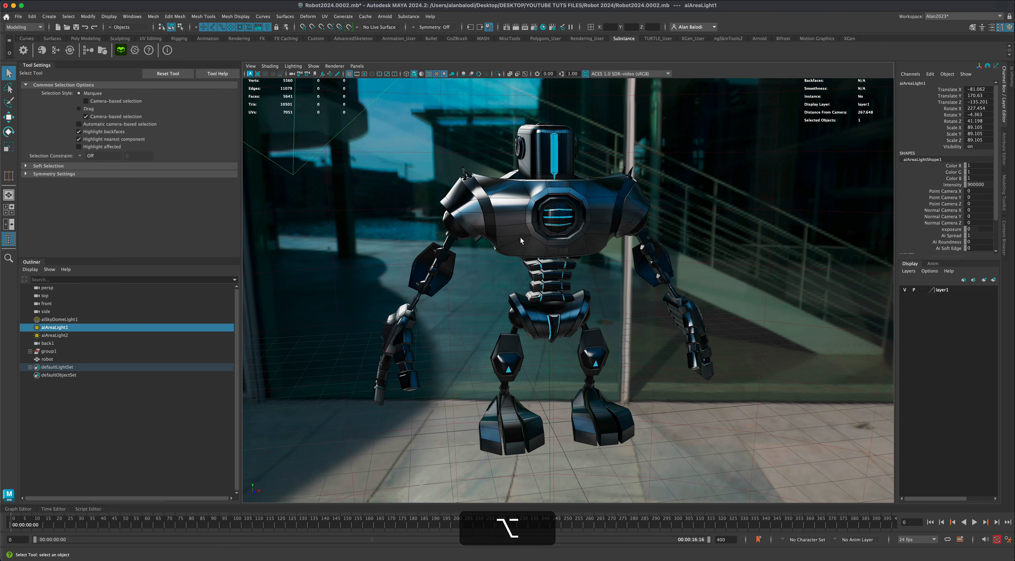
{"action": "left_click", "coordinate": [534, 28]}
{"action": "left_click_drag", "start_coordinate": [509, 150], "coordinate": [685, 101]}
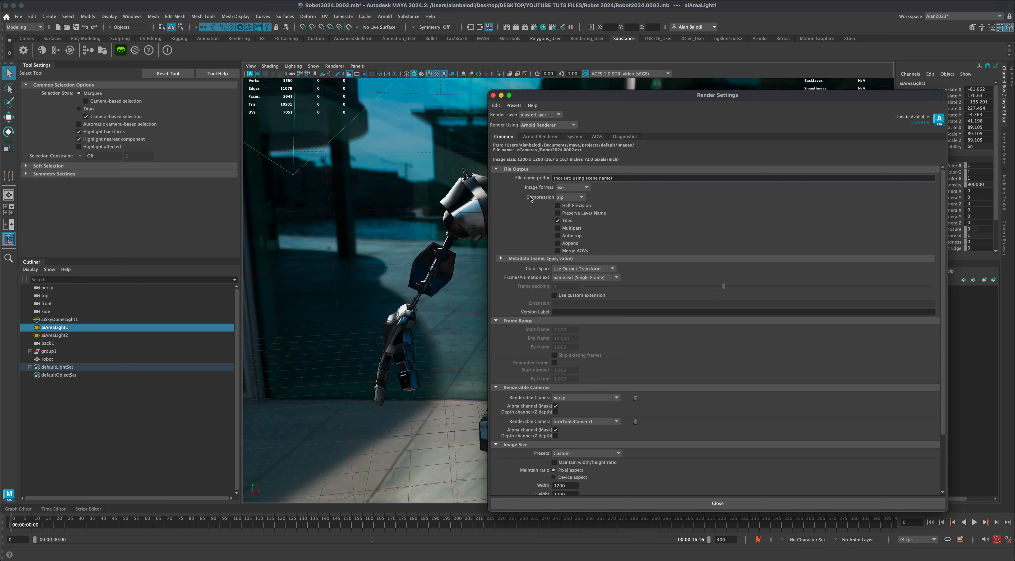
{"action": "scroll", "coordinate": [645, 387], "scroll_direction": "down", "scroll_amount": 3}
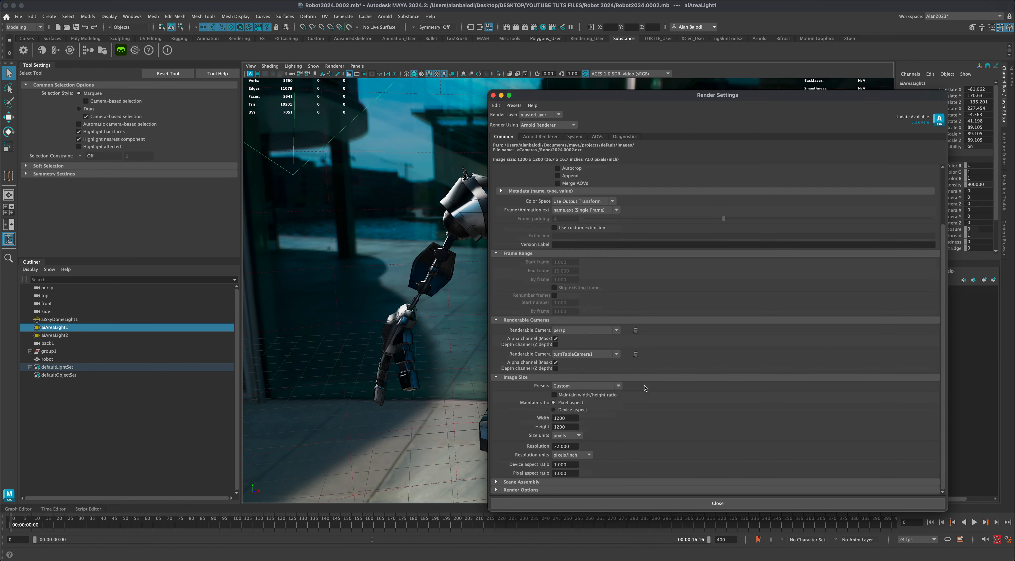
{"action": "double_click", "coordinate": [568, 417]}
Step: Review the Arnold renderer's sampling settings, its list of imagers and the imager types that can be added
{"action": "left_click", "coordinate": [548, 137]}
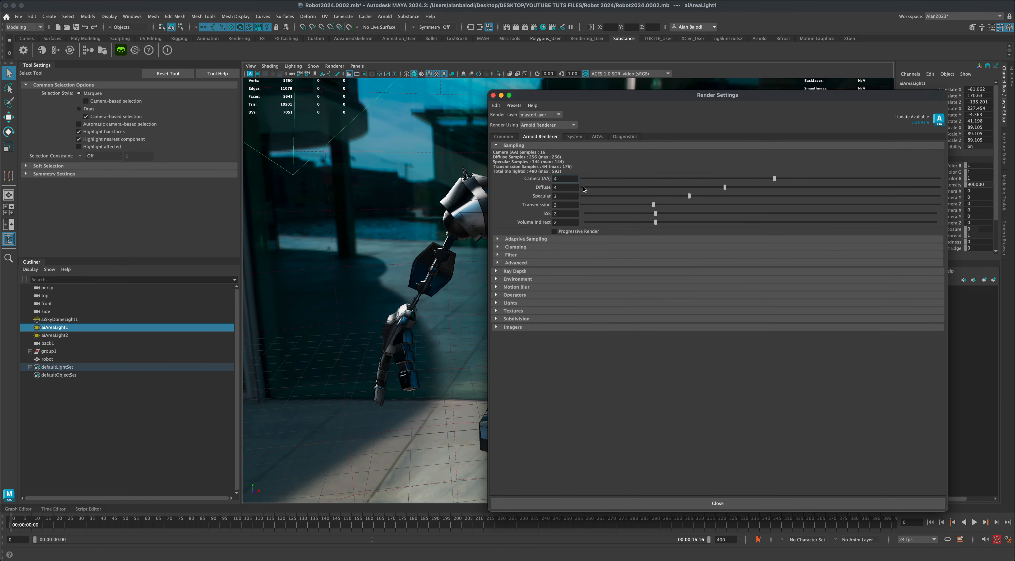
{"action": "left_click", "coordinate": [506, 328]}
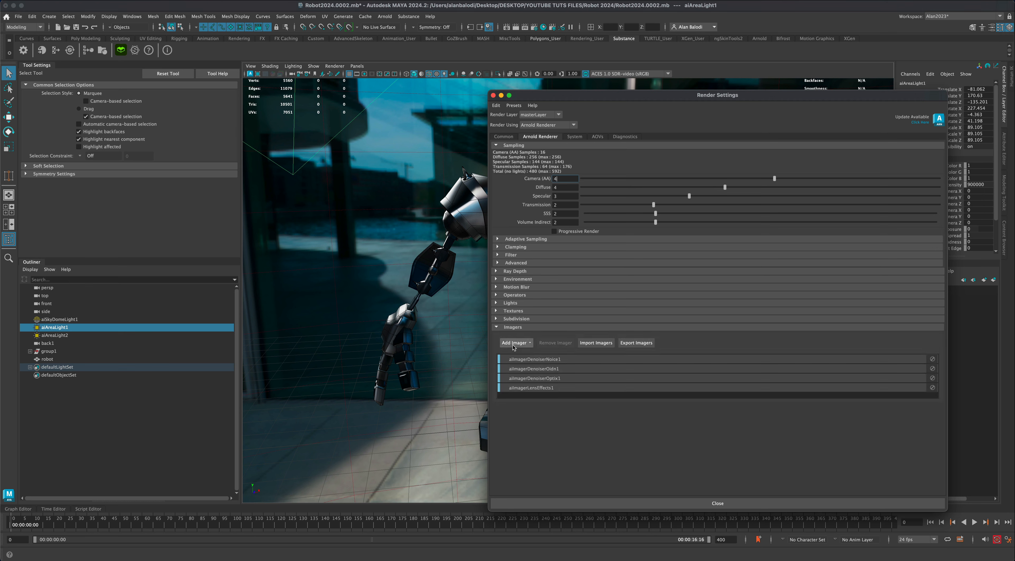
{"action": "left_click", "coordinate": [515, 342]}
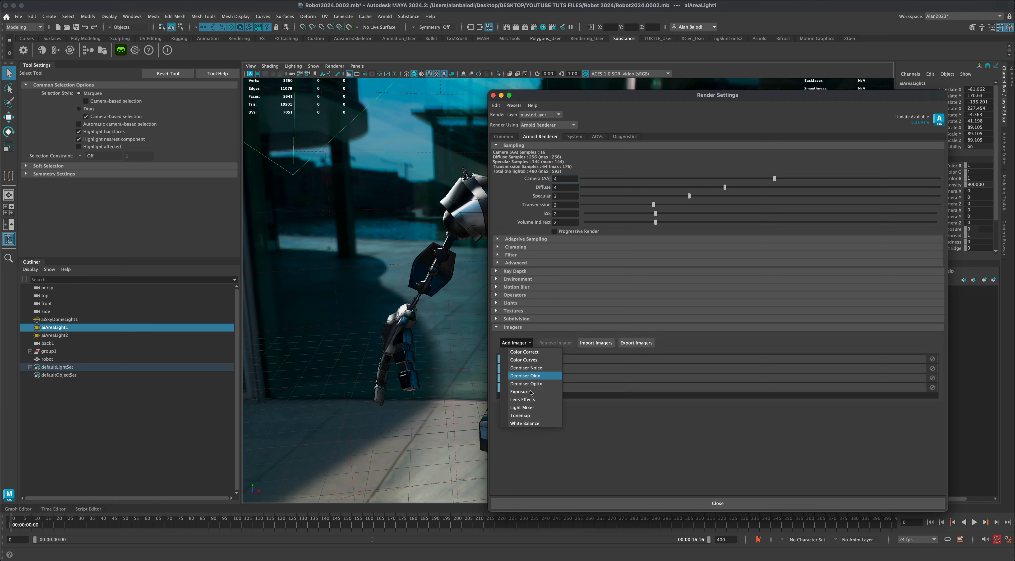
{"action": "left_click", "coordinate": [571, 386]}
Step: Display the attributes of the lens effects imager to check its bloom settings, and close the render settings
{"action": "left_click", "coordinate": [543, 388]}
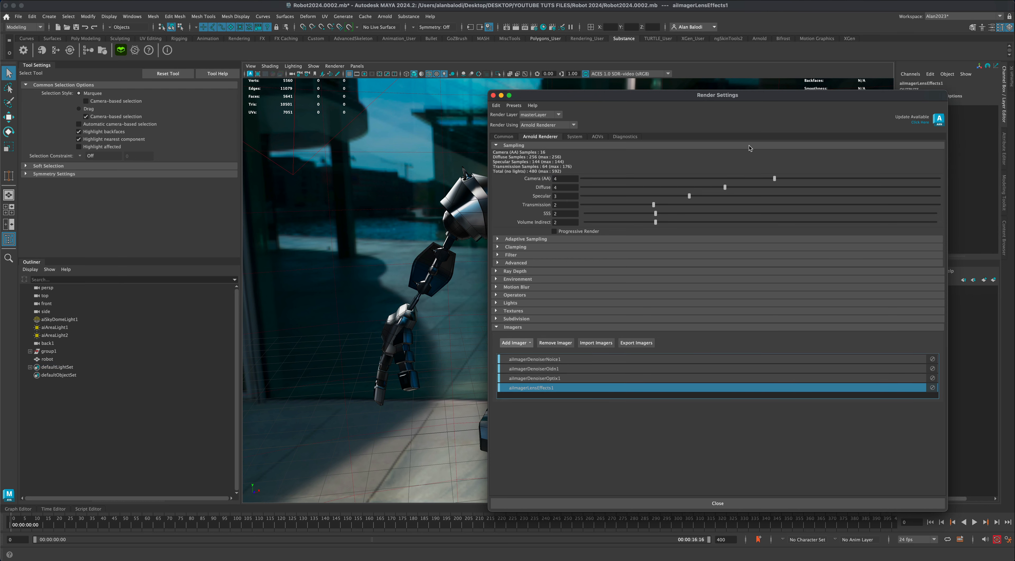
{"action": "left_click_drag", "start_coordinate": [670, 95], "coordinate": [416, 119]}
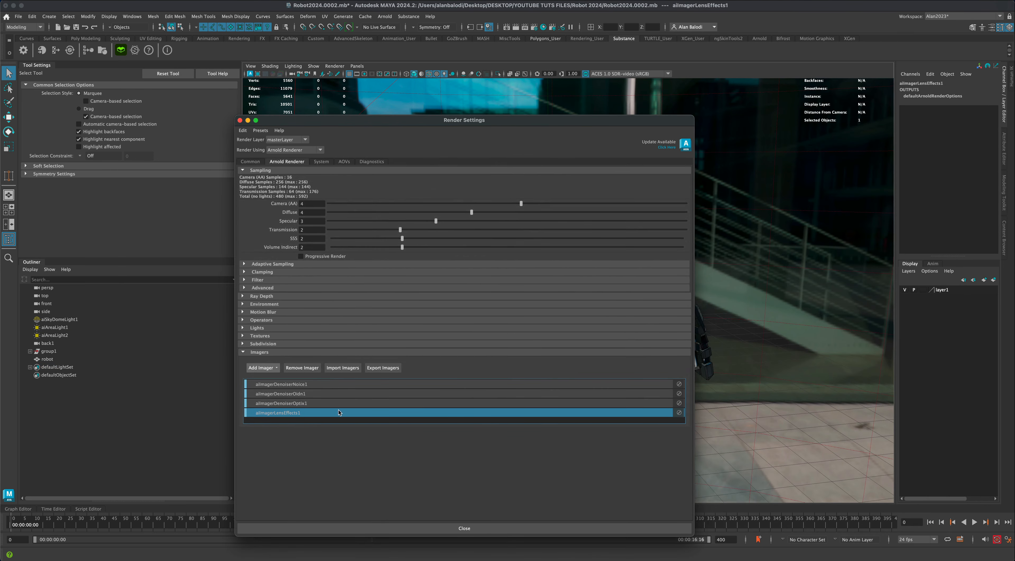
{"action": "left_click", "coordinate": [1005, 148]}
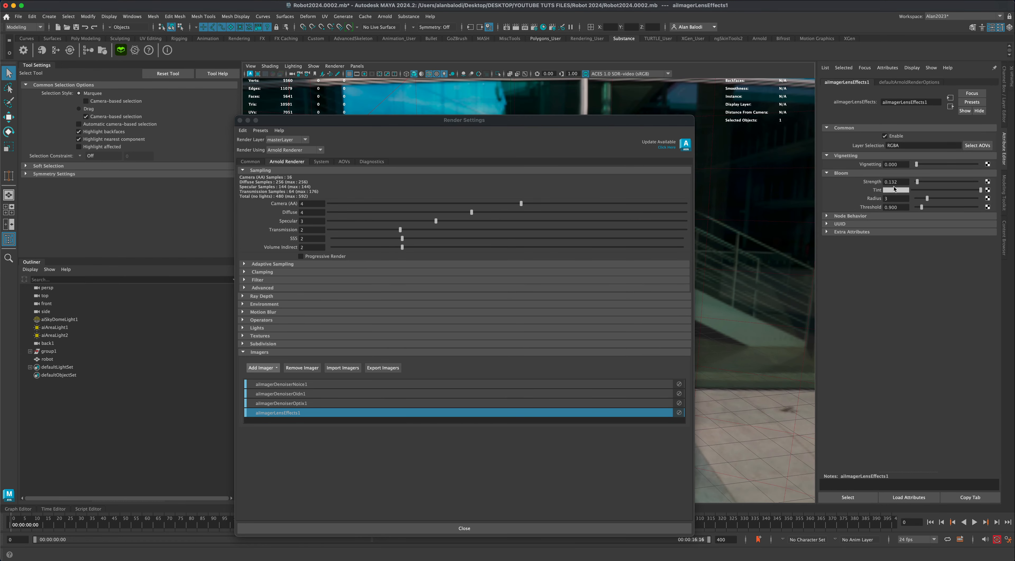
{"action": "left_click", "coordinate": [240, 120]}
{"action": "scroll", "coordinate": [607, 284], "scroll_direction": "up", "scroll_amount": 3}
{"action": "left_click_drag", "start_coordinate": [596, 300], "coordinate": [597, 301], "text": "alt"}
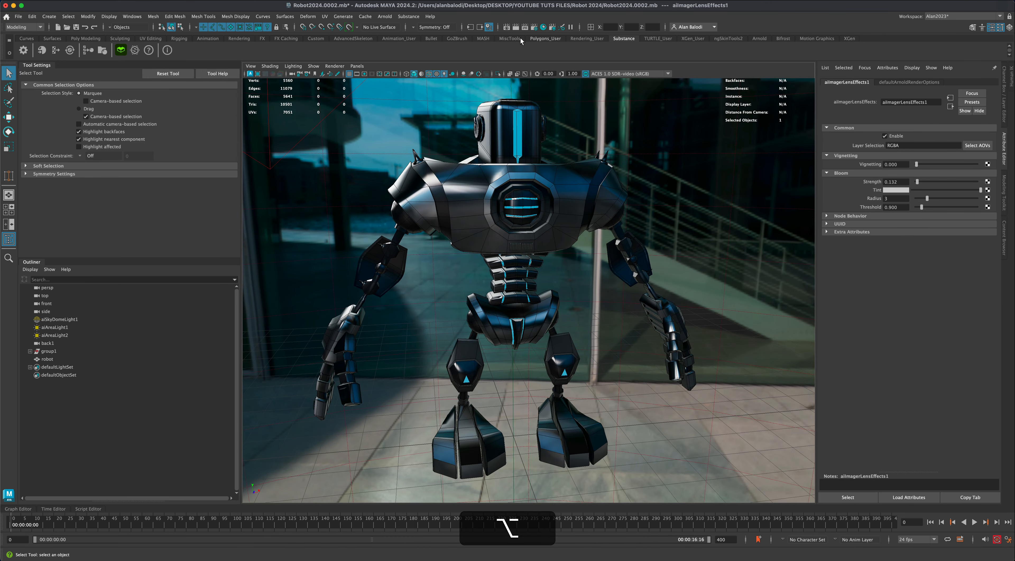